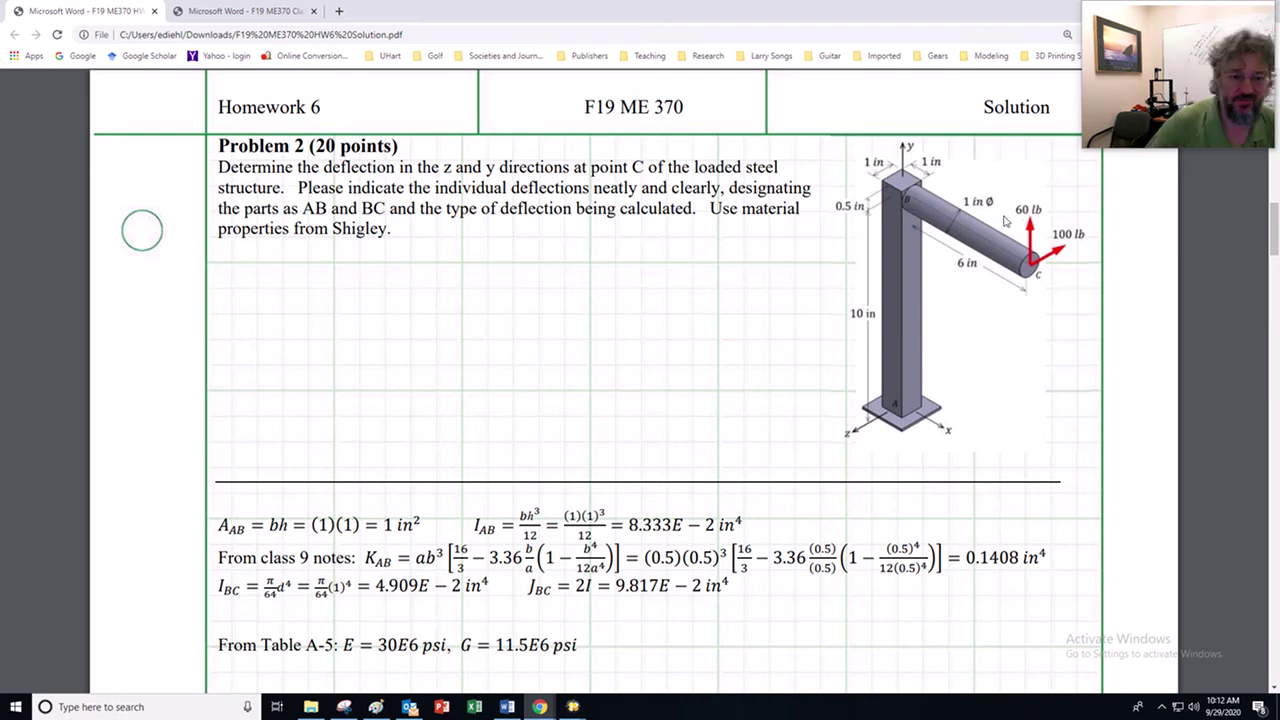
Step: Review Problem 2's loaded steel structure, its section properties, and the listed contributions to displacement in the y-direction
scroll(1005, 220, "down", 4)
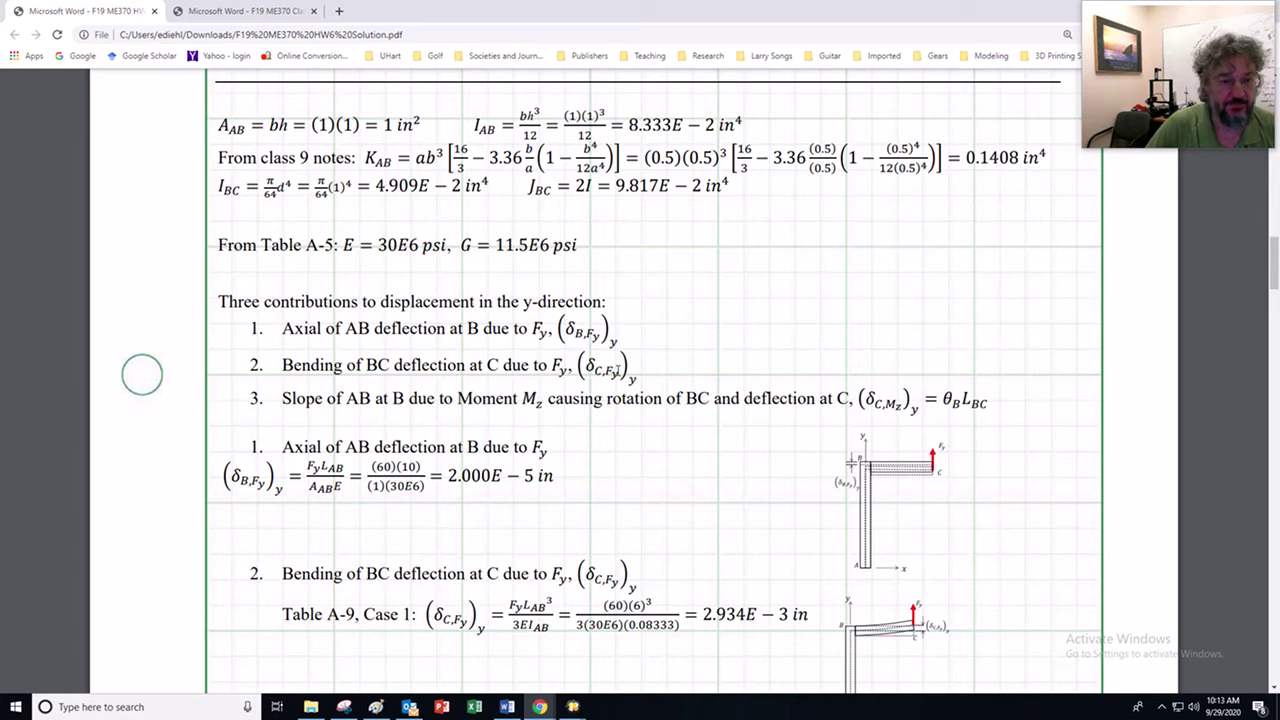
scroll(617, 370, "up", 3)
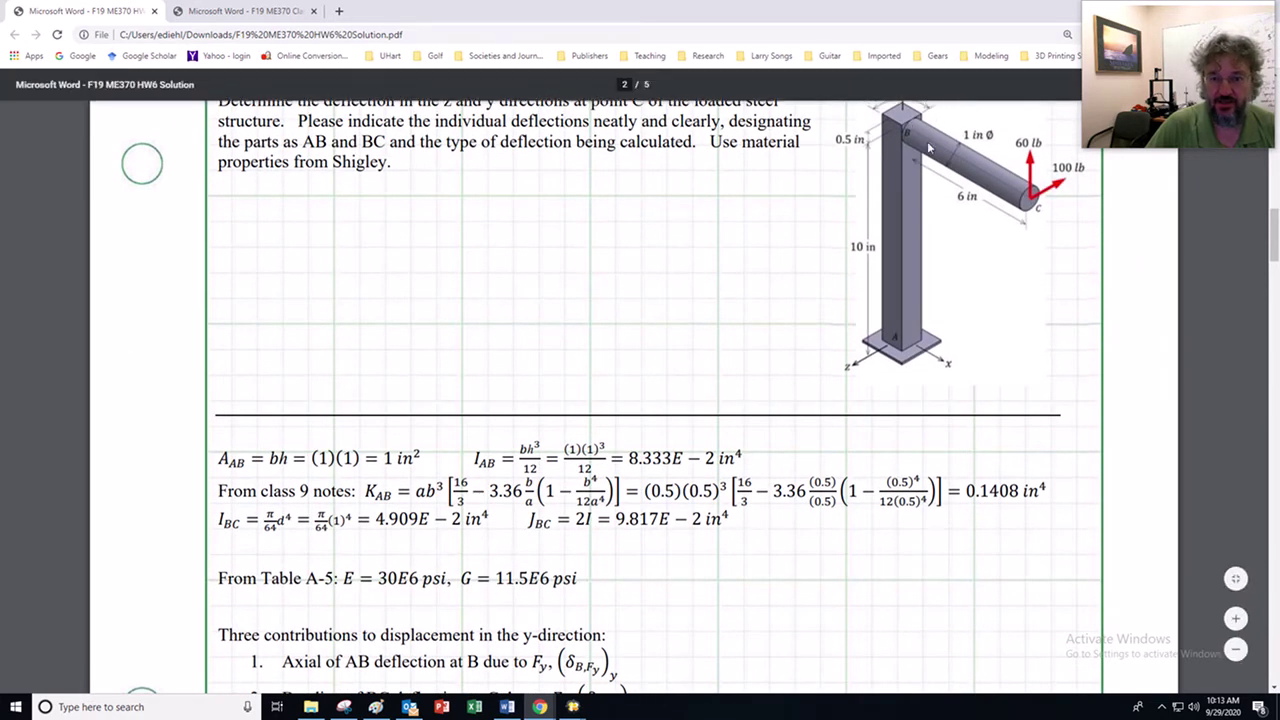
scroll(713, 413, "down", 1)
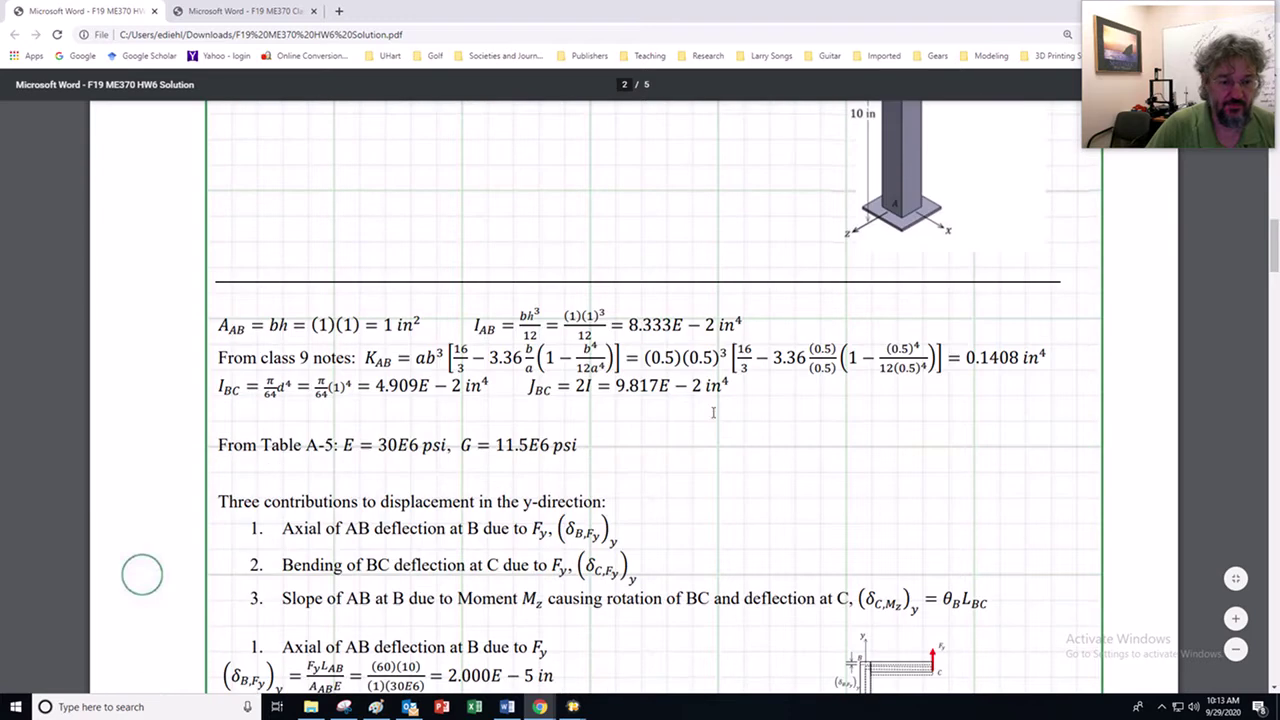
scroll(577, 590, "up", 2)
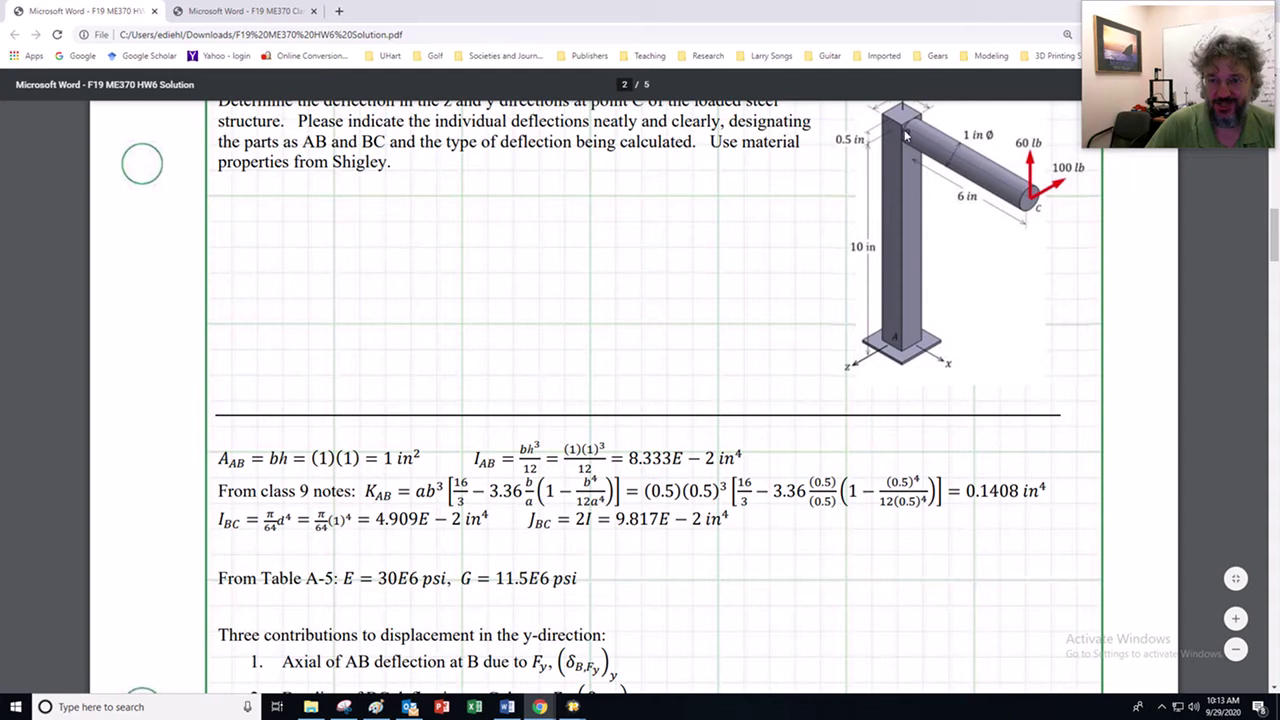
left_click_drag(562, 662, 600, 668)
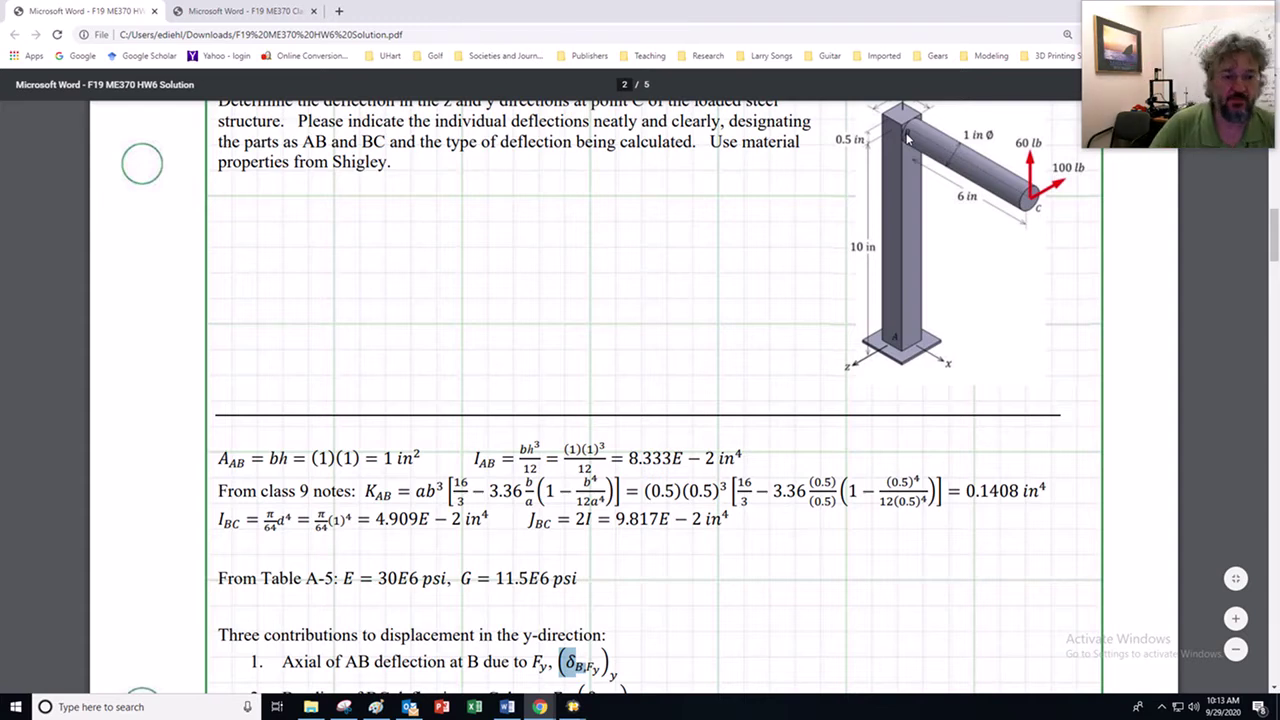
Step: Examine the solution's calculations for the axial deflection of AB at B and the bending deflection of BC at C due to Fy
scroll(907, 140, "down", 5)
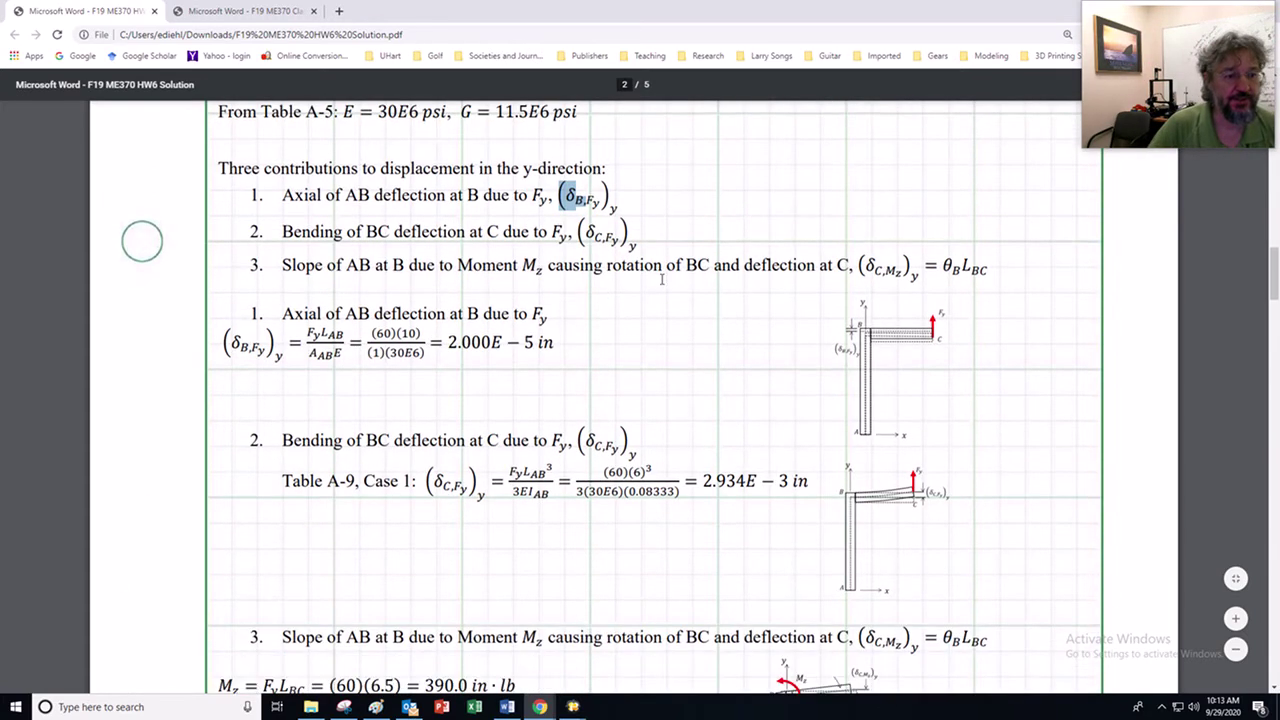
left_click(480, 315)
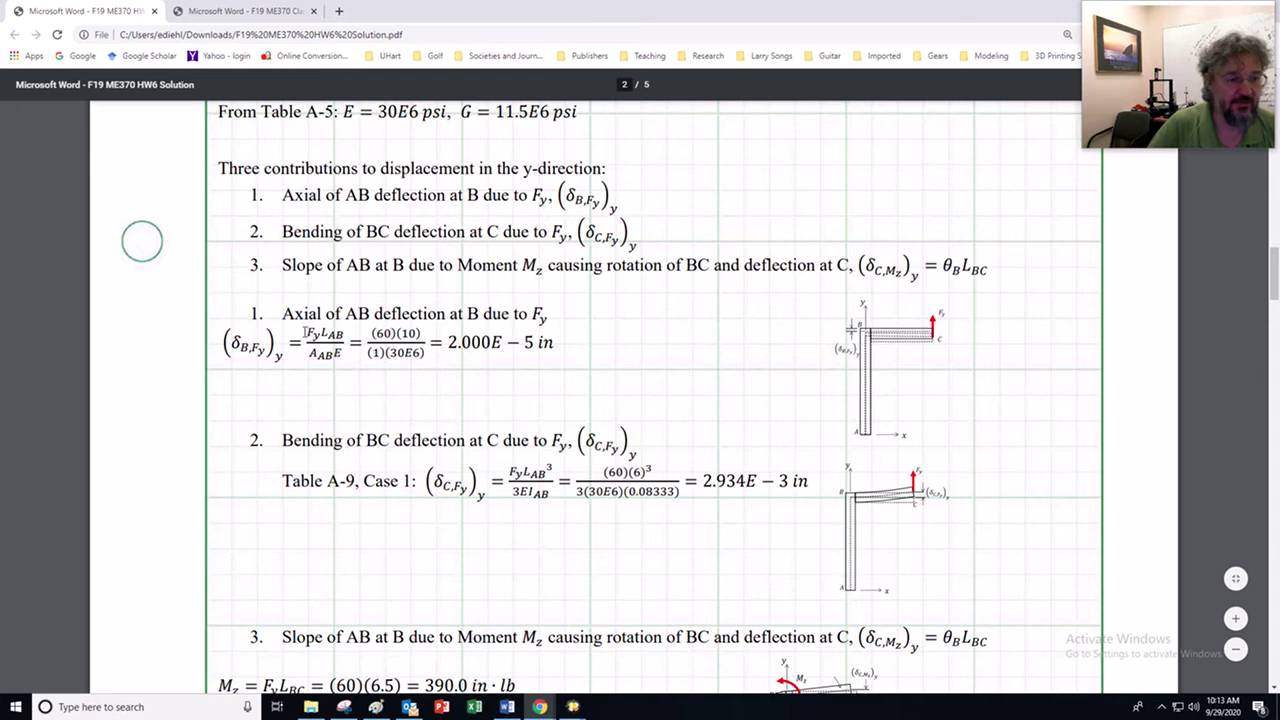
left_click_drag(305, 329, 331, 351)
left_click(346, 364)
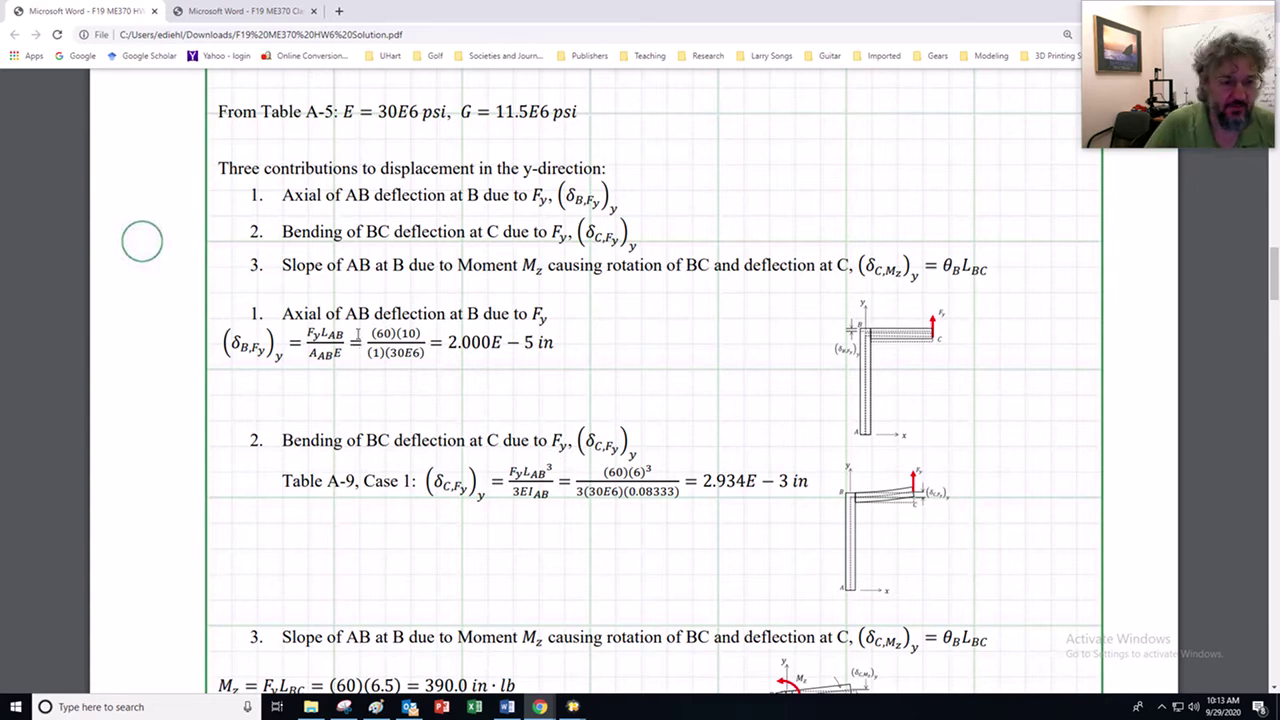
scroll(427, 357, "down", 1)
scroll(427, 357, "down", 1)
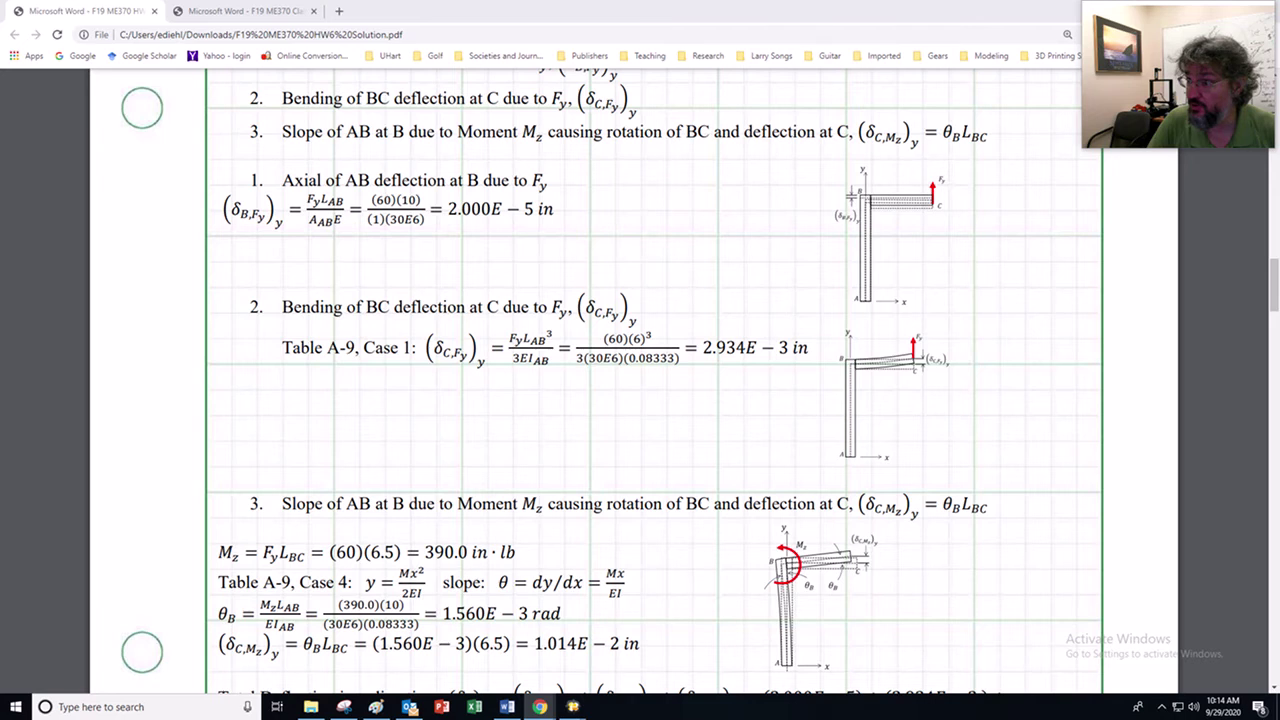
Step: Switch to the Shigley 10e.pdf textbook and go forward to Appendix A, Useful Tables
key("alt+Tab")
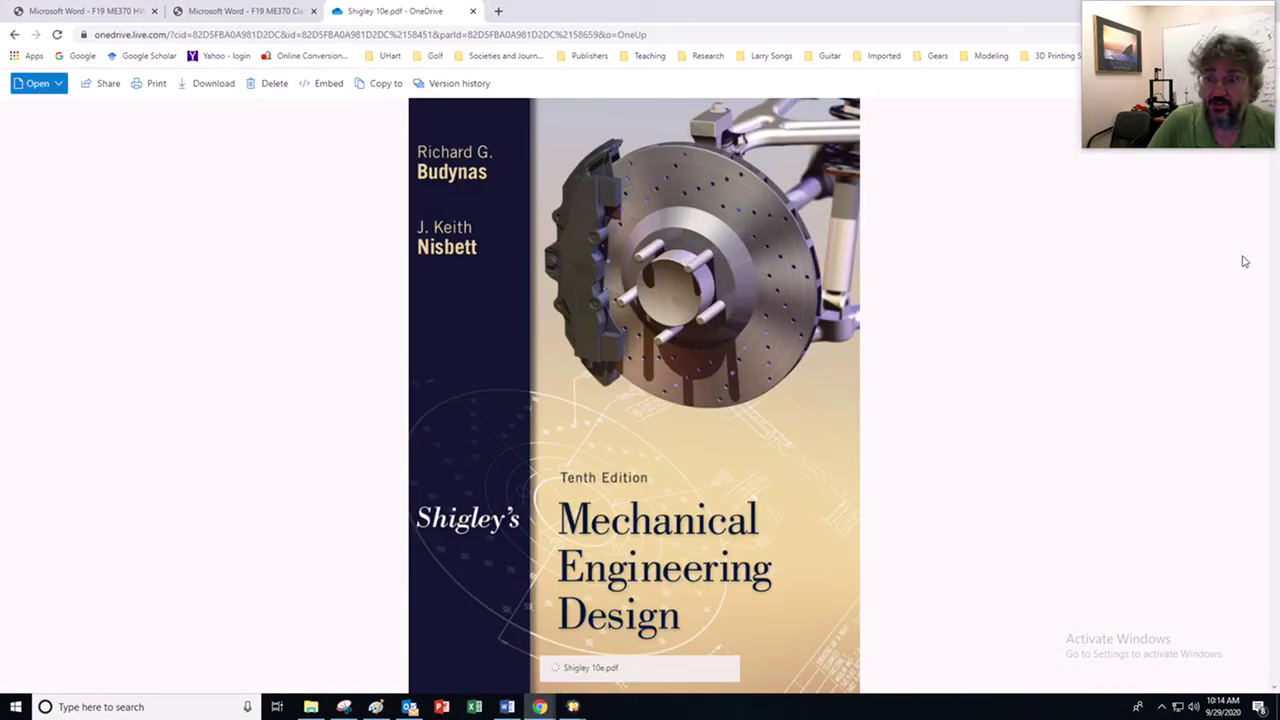
left_click_drag(1144, 57, 1131, 579)
left_click_drag(1275, 114, 1274, 583)
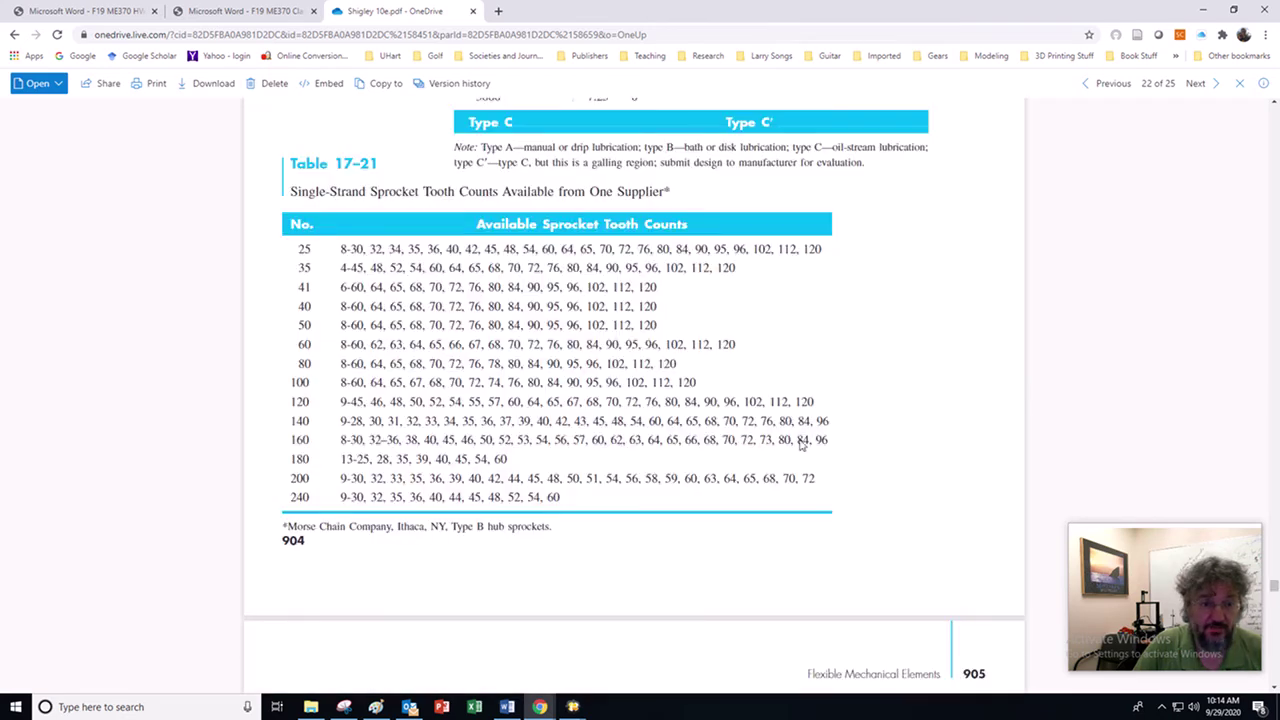
scroll(914, 514, "down", 2, "ctrl")
scroll(785, 402, "down", 2)
scroll(792, 388, "down", 5)
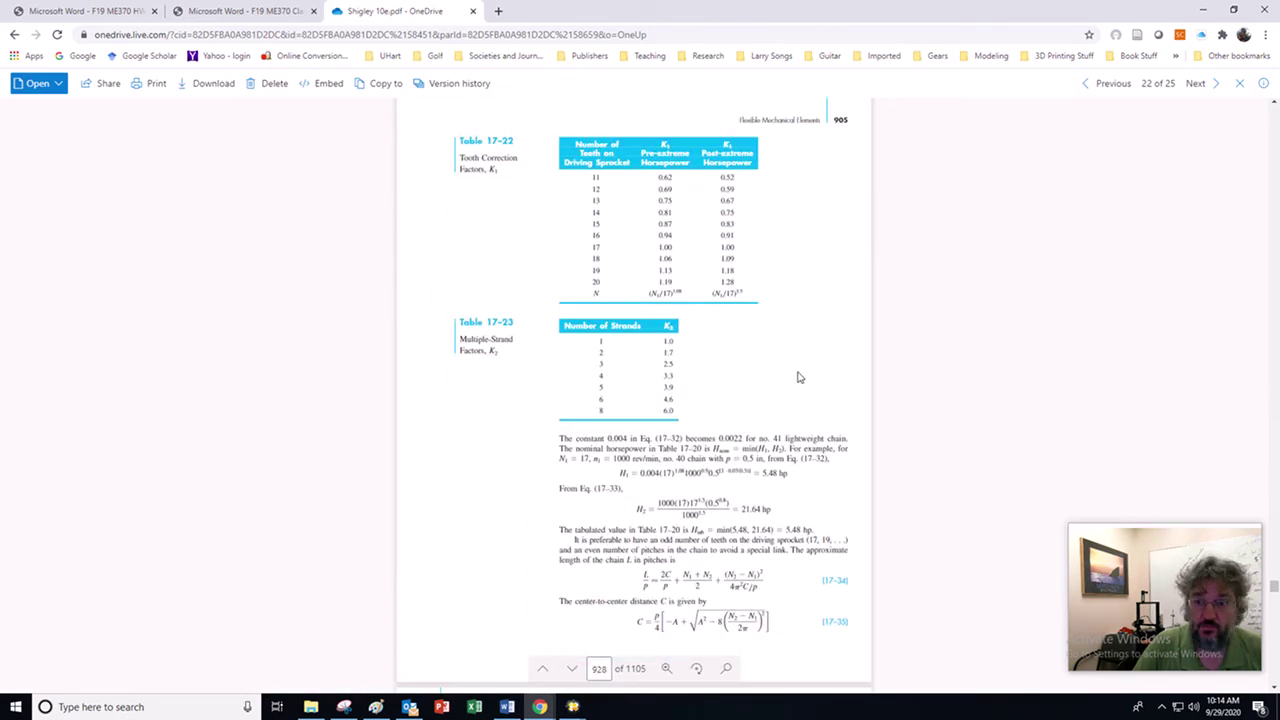
scroll(800, 376, "up", 4)
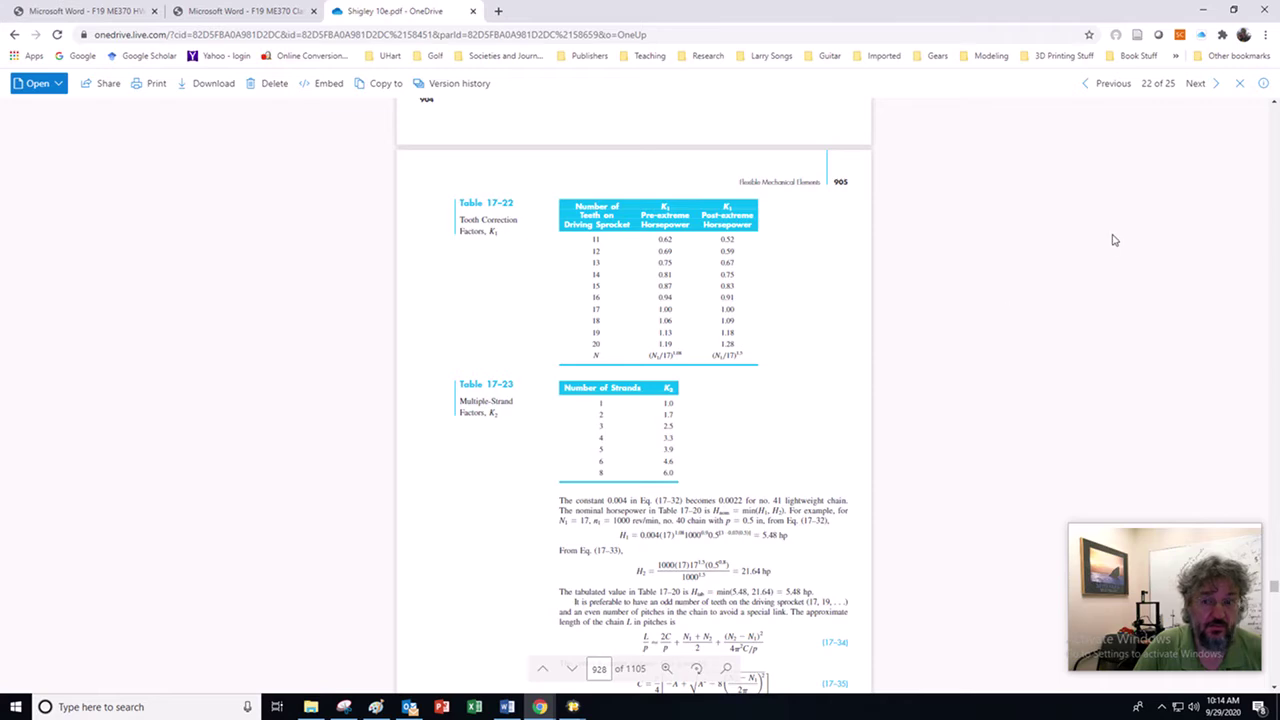
scroll(1274, 634, "down", 20)
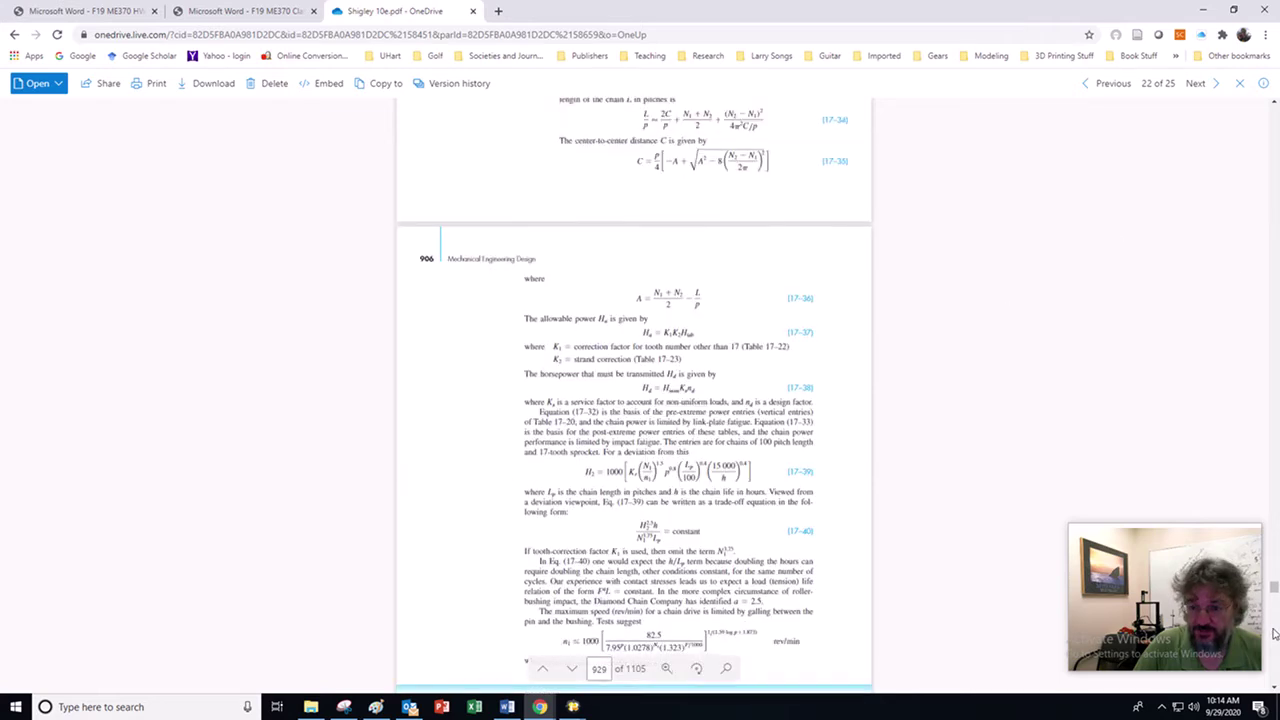
scroll(1274, 634, "down", 20)
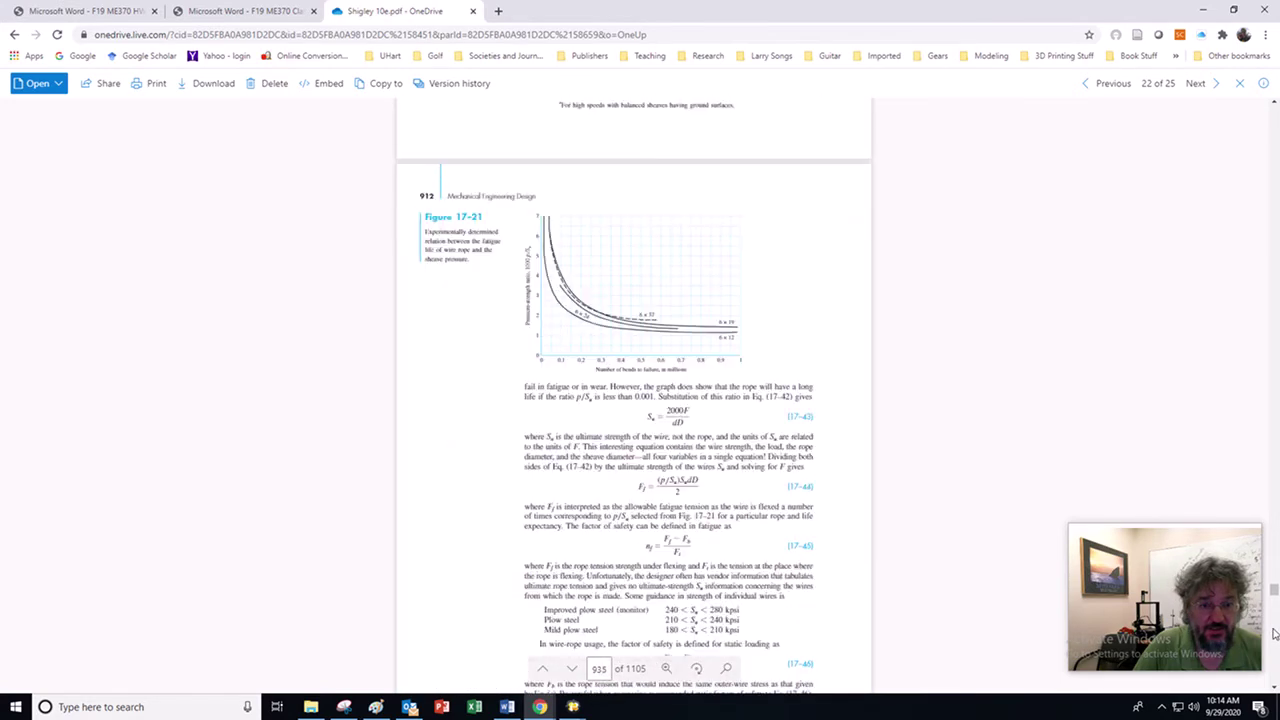
scroll(1274, 634, "down", 5)
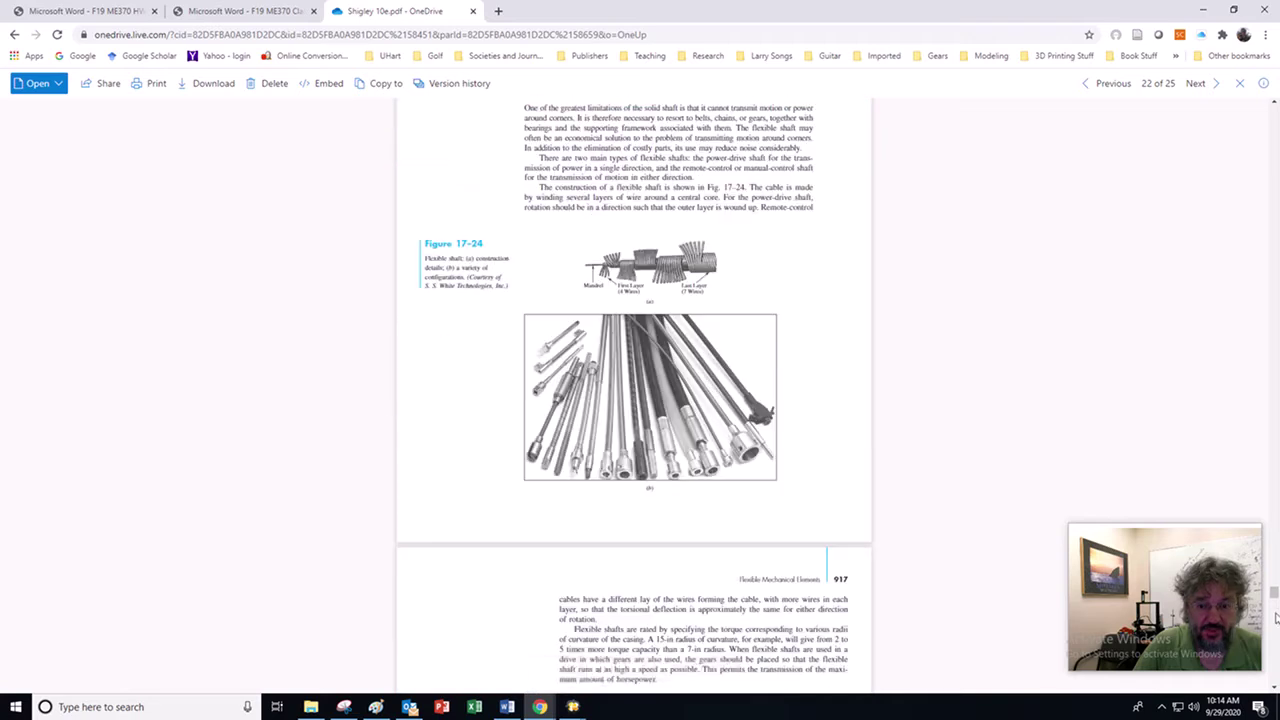
left_click_drag(1274, 597, 1273, 622)
scroll(615, 382, "down", 15)
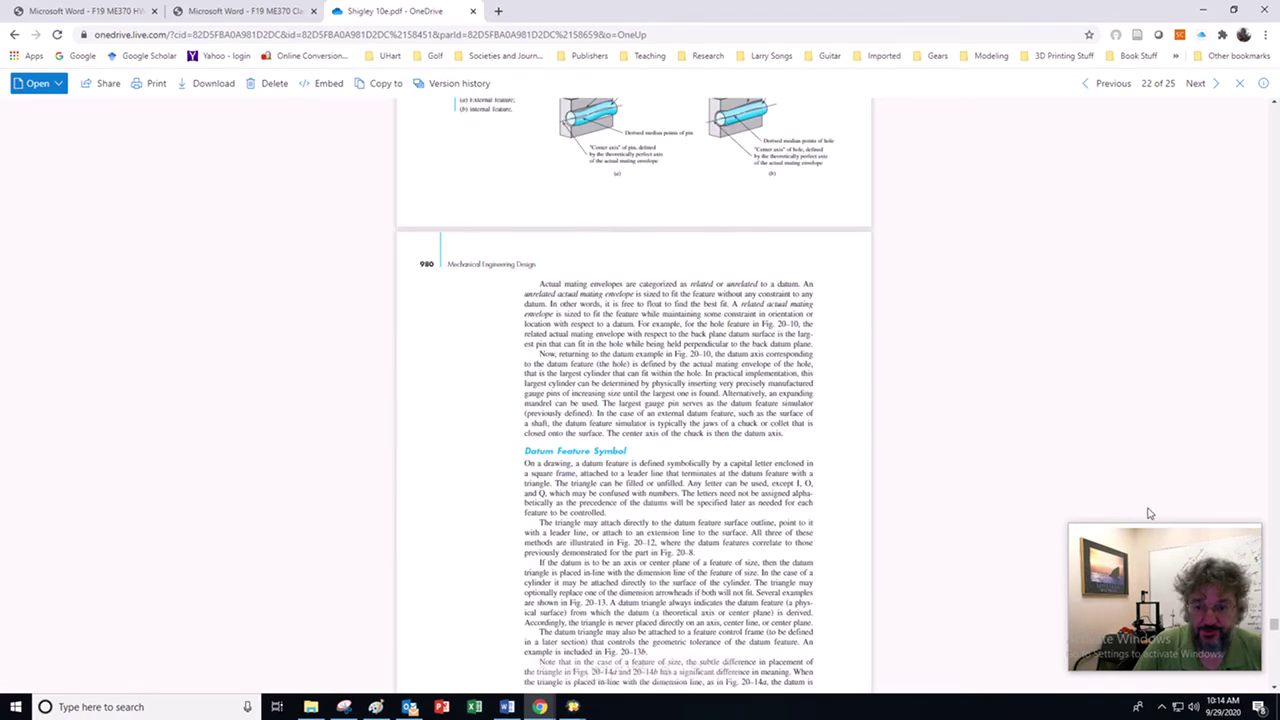
left_click_drag(1273, 626, 1273, 636)
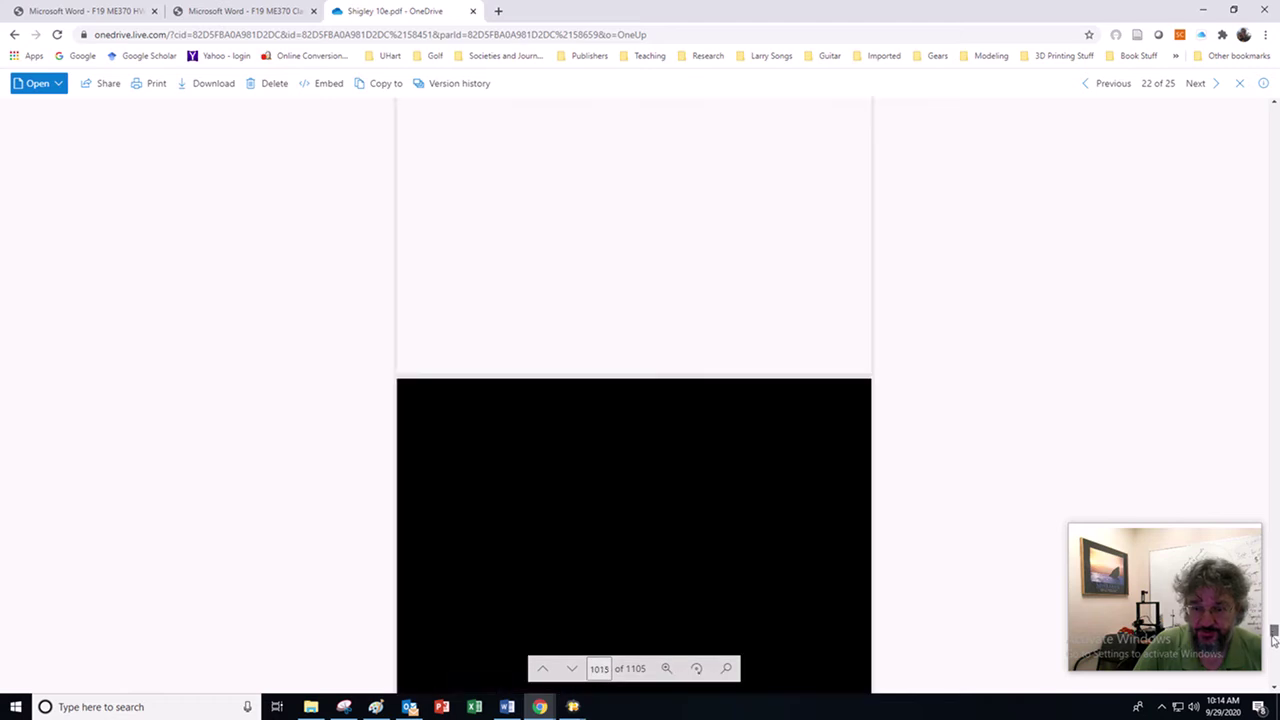
scroll(809, 526, "down", 20)
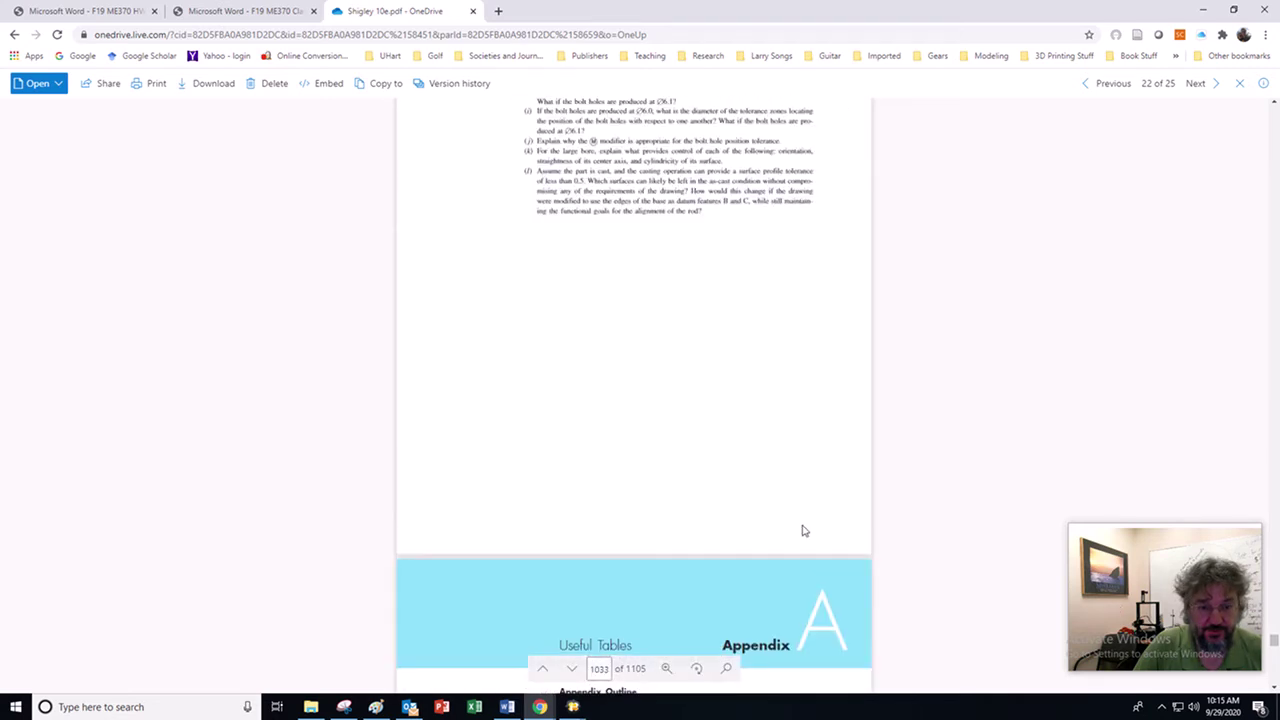
Step: Find Table A-9, Shear, Moment, and Deflection of Beams, at the cantilever moment load case on page 1022
scroll(800, 535, "down", 15)
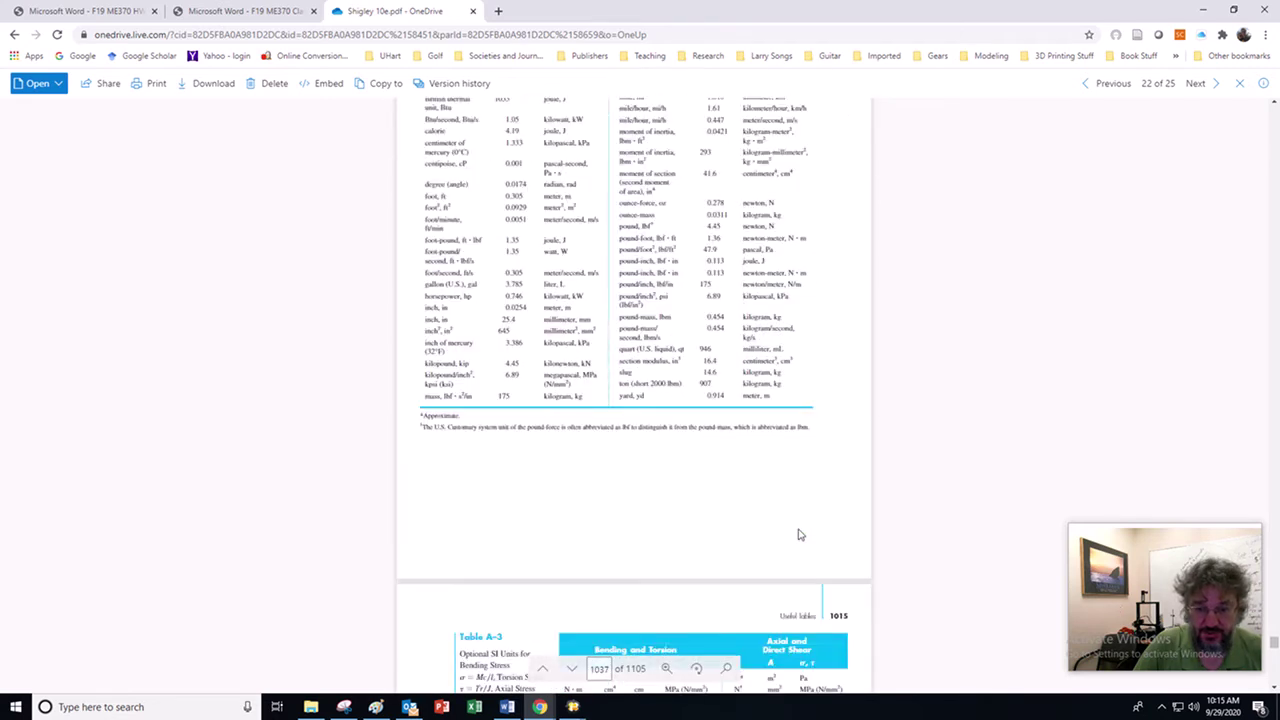
scroll(659, 553, "down", 12)
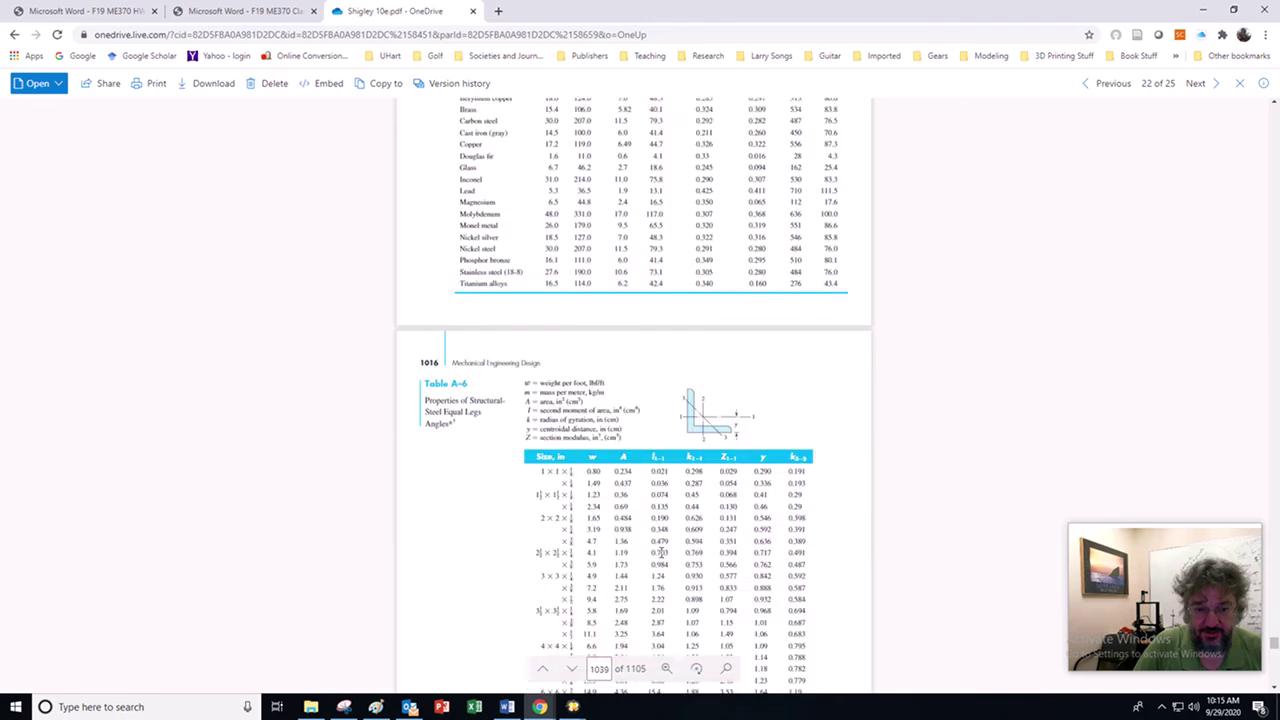
scroll(659, 553, "down", 15)
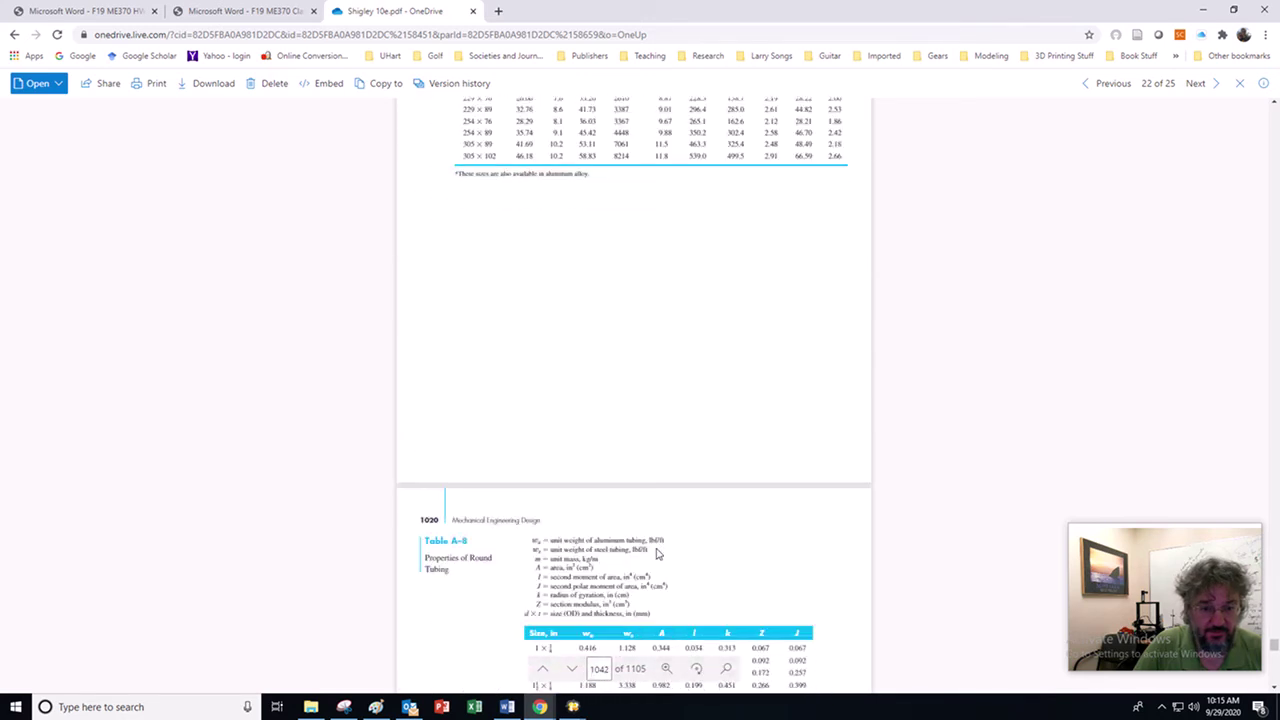
scroll(657, 553, "down", 5)
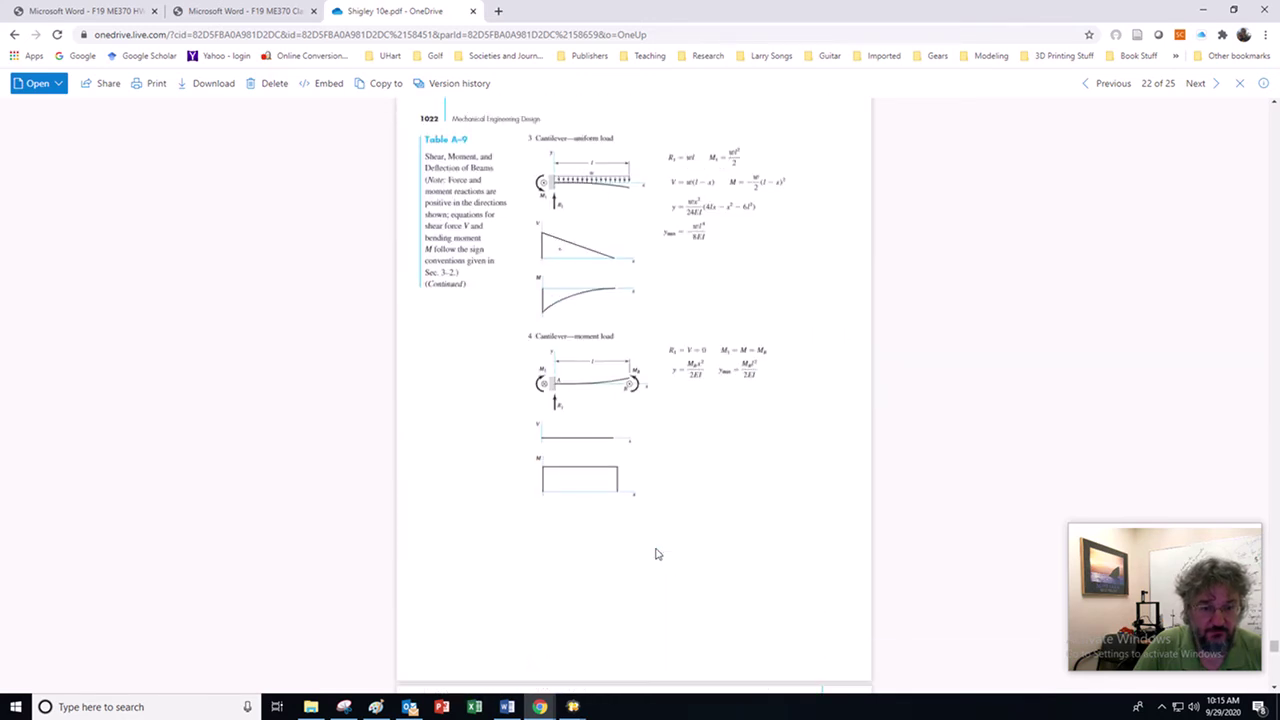
scroll(657, 553, "up", 1)
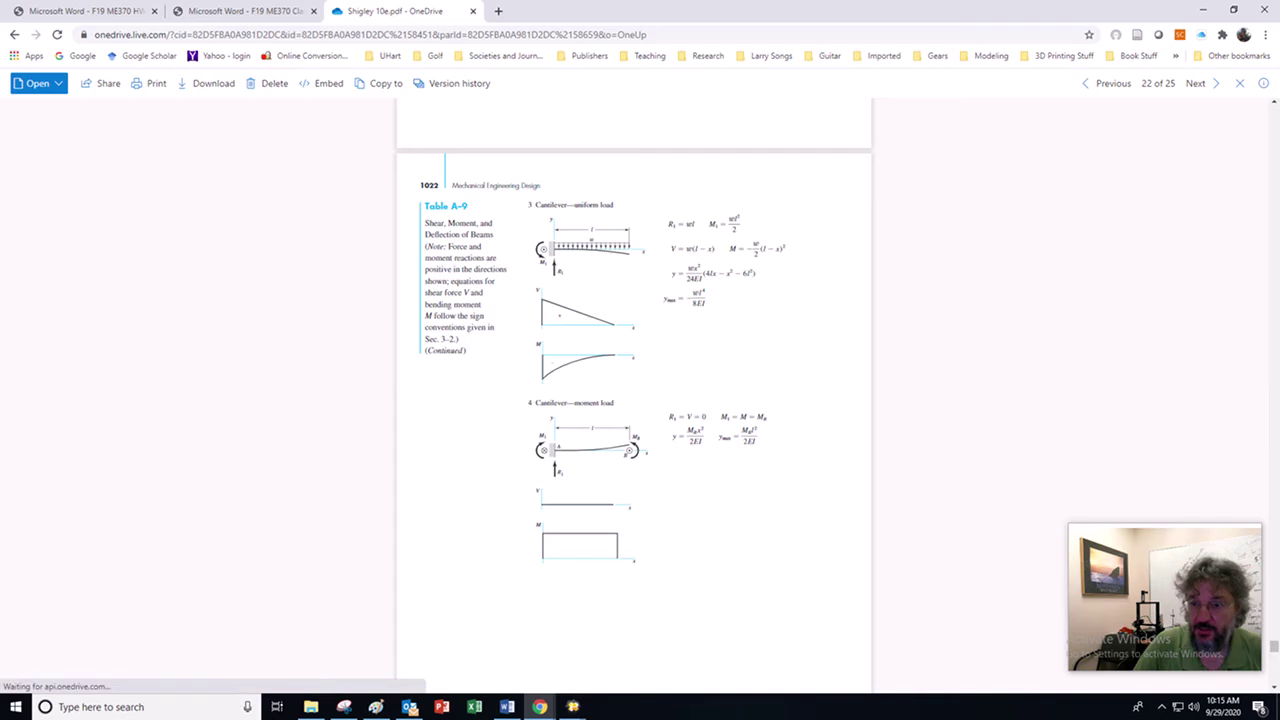
Step: Set the textbook's page zoom to 150%
left_click_drag(1136, 597, 1124, 222)
left_click(960, 351)
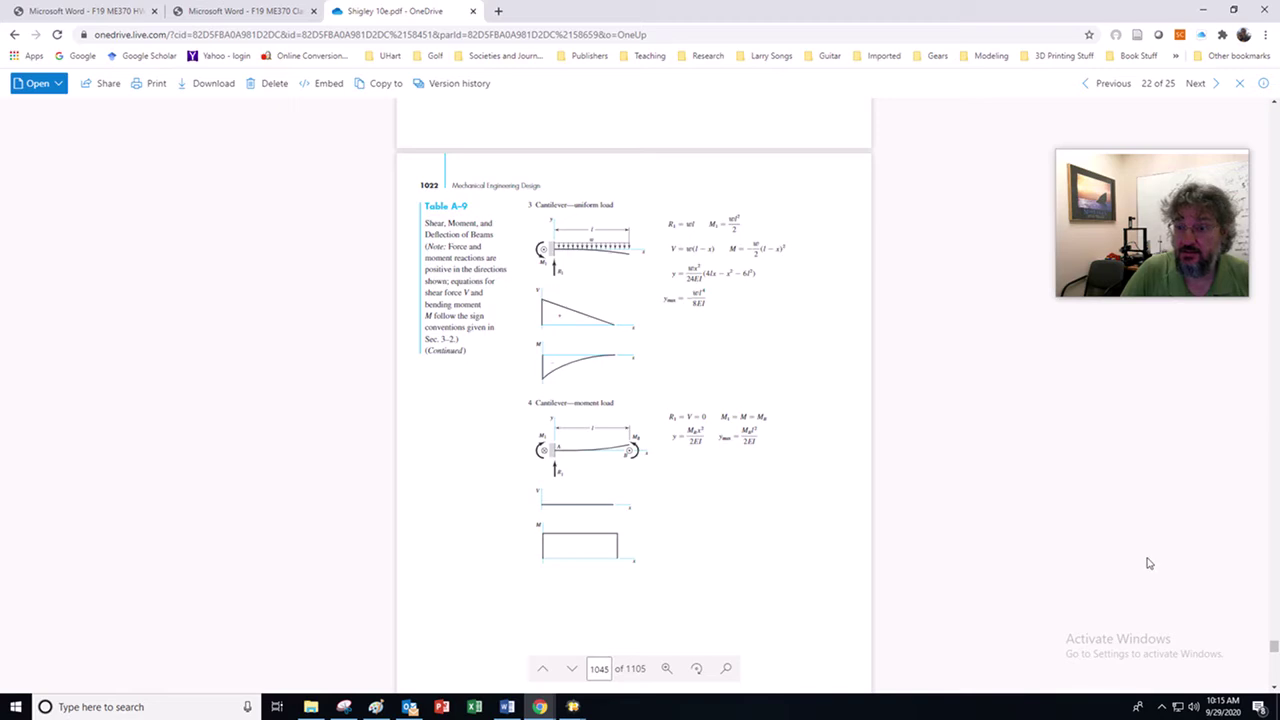
left_click(726, 668)
left_click(726, 670)
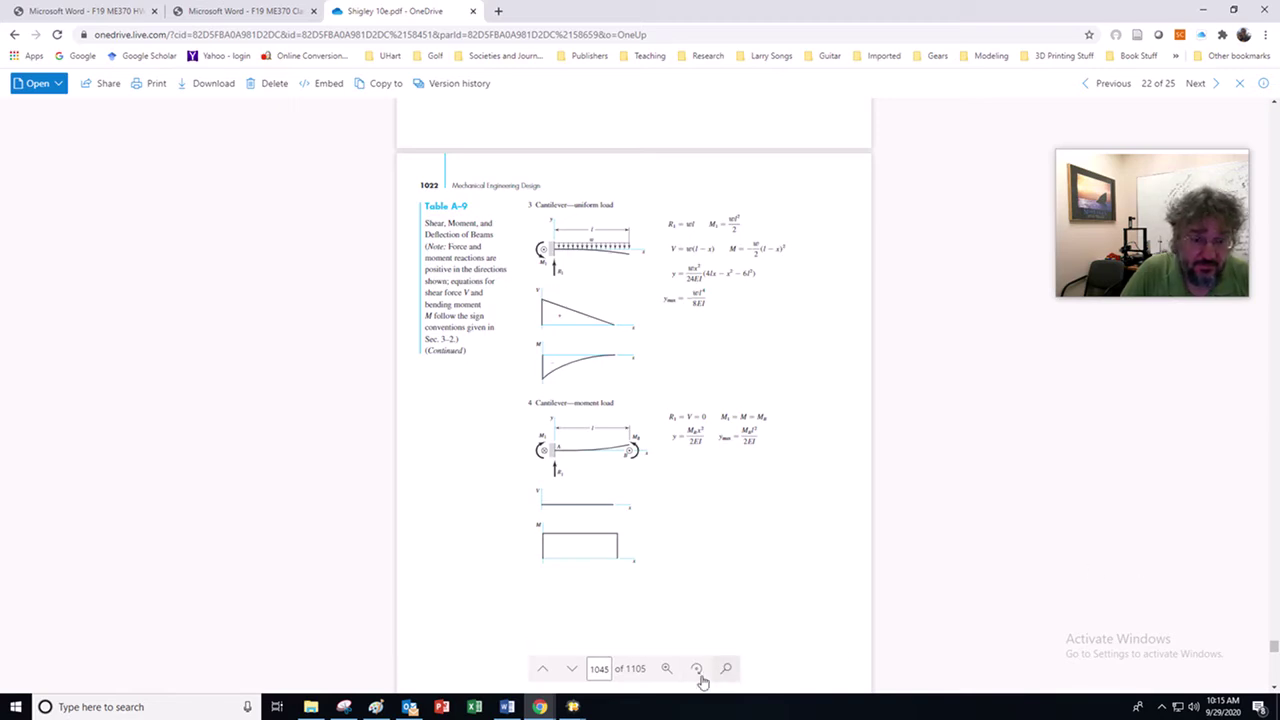
left_click(666, 669)
left_click(666, 670)
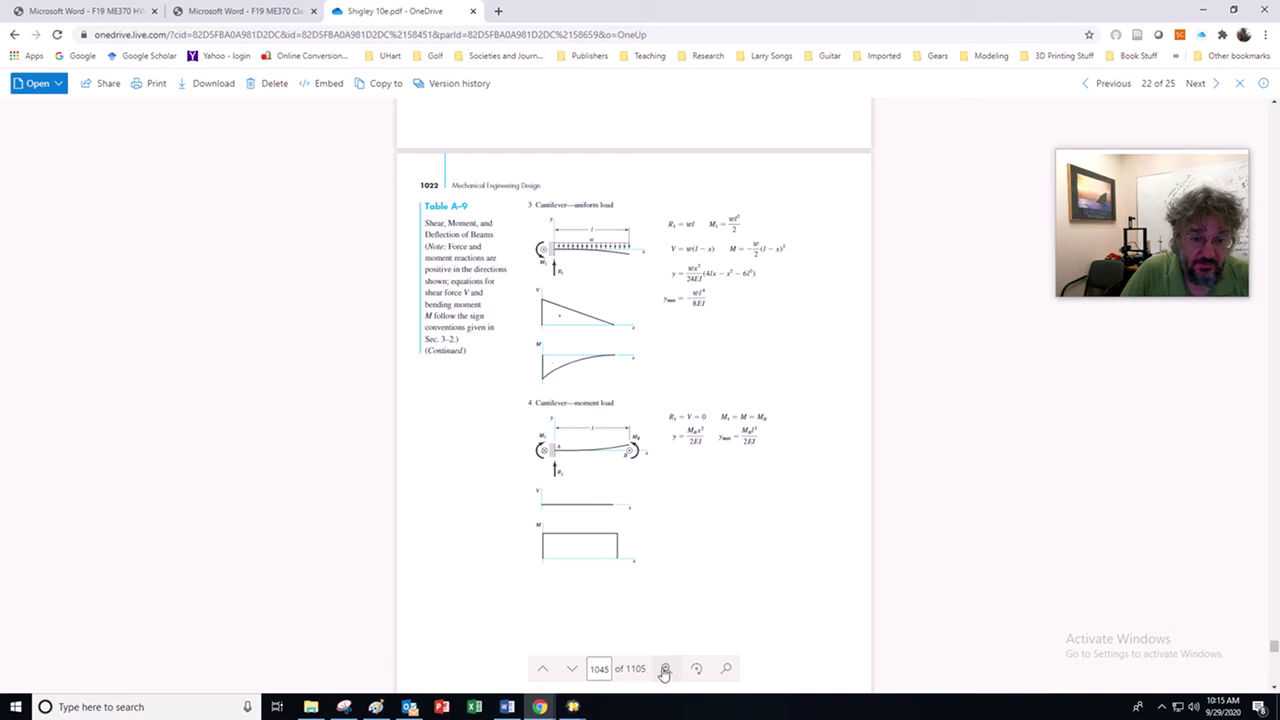
left_click(666, 670)
left_click(685, 572)
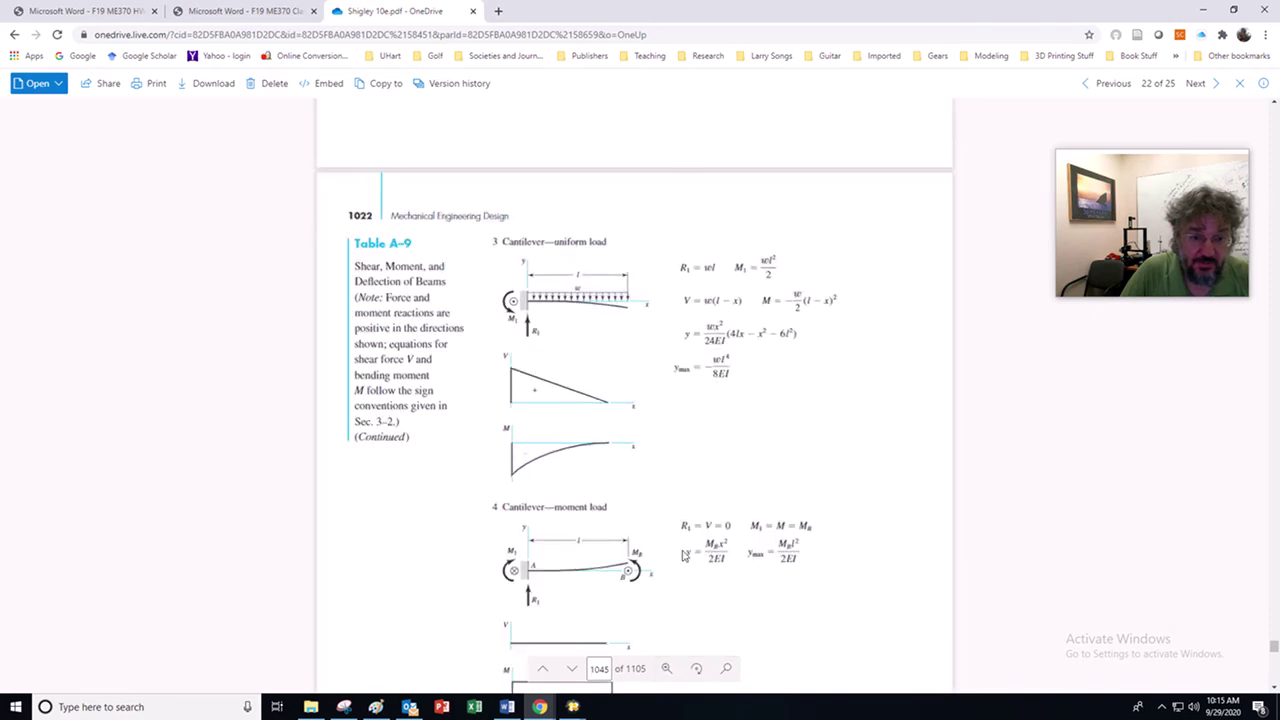
left_click(666, 670)
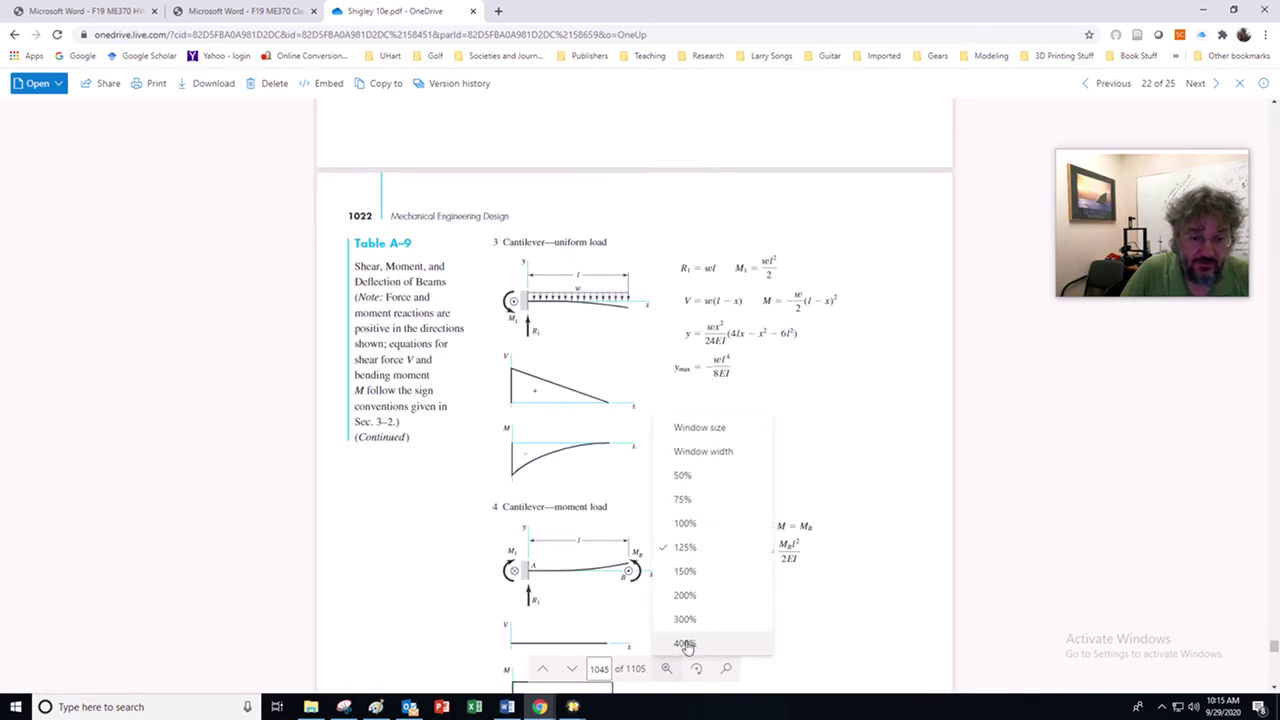
left_click(686, 570)
Step: Look up Case 1, Cantilever—end load, in Table A-9 and examine its maximum deflection formula
scroll(665, 540, "down", 1)
scroll(665, 540, "up", 10)
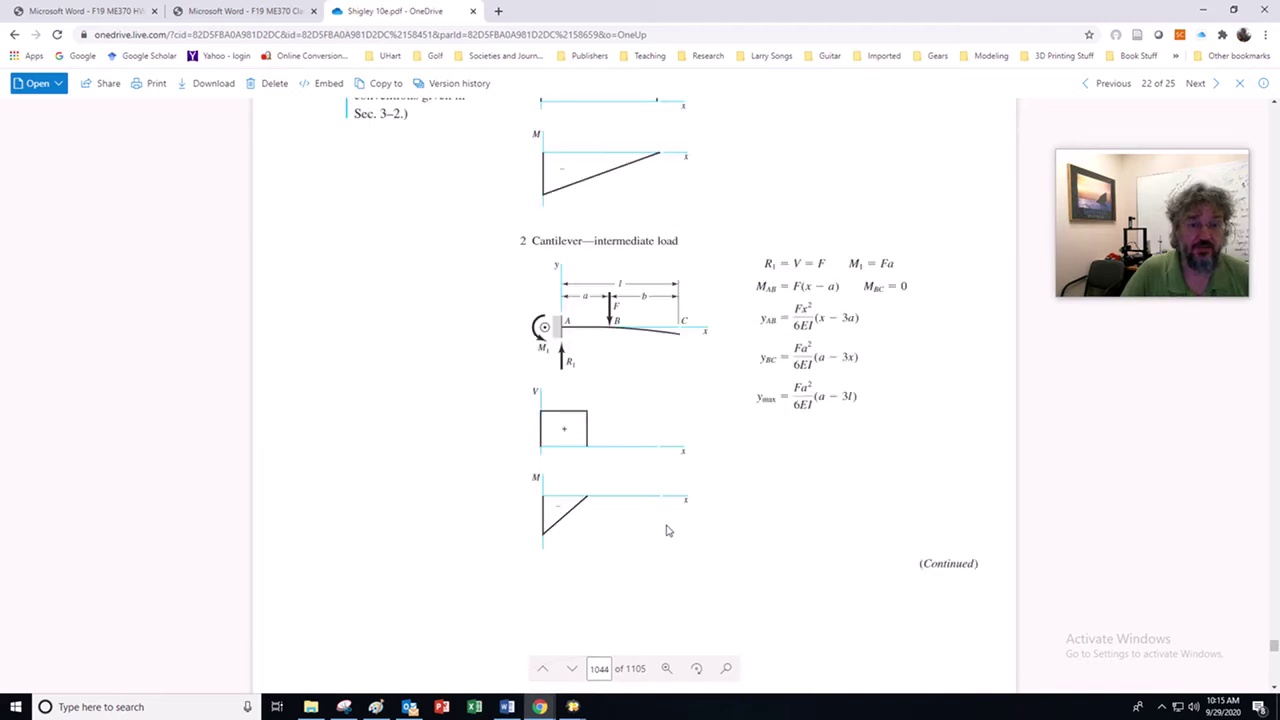
scroll(668, 531, "up", 5)
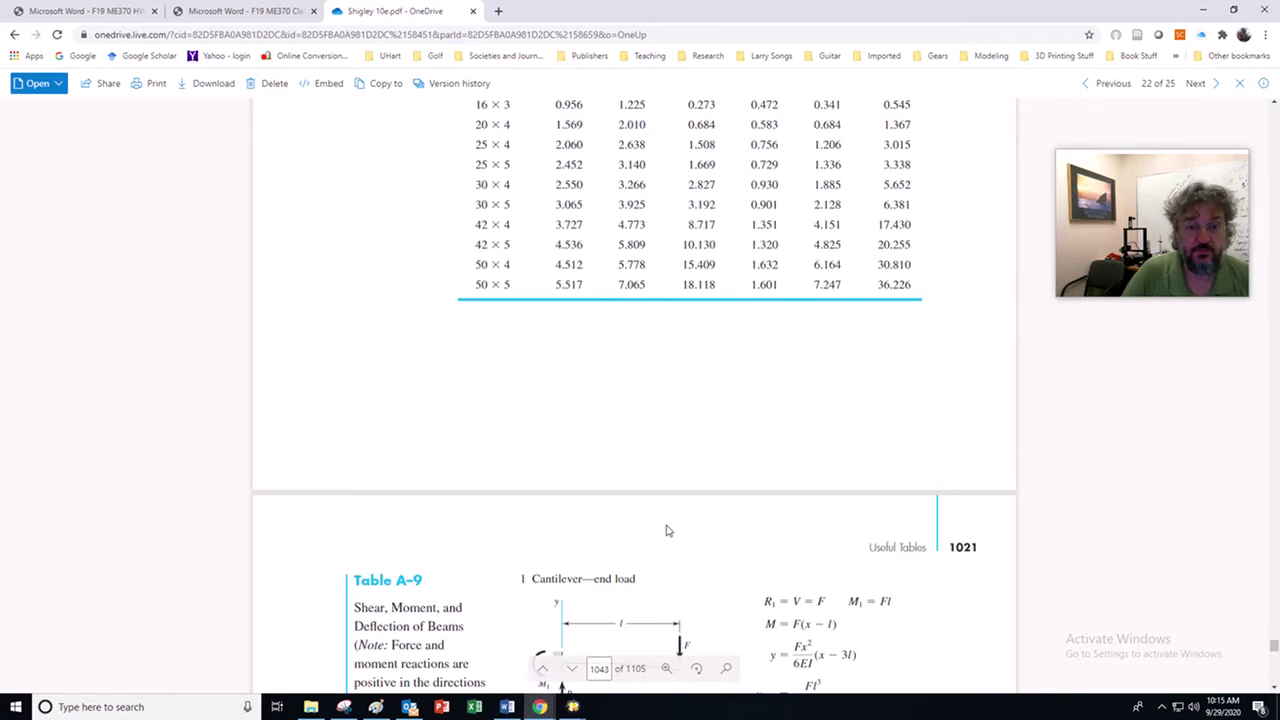
scroll(668, 531, "down", 4)
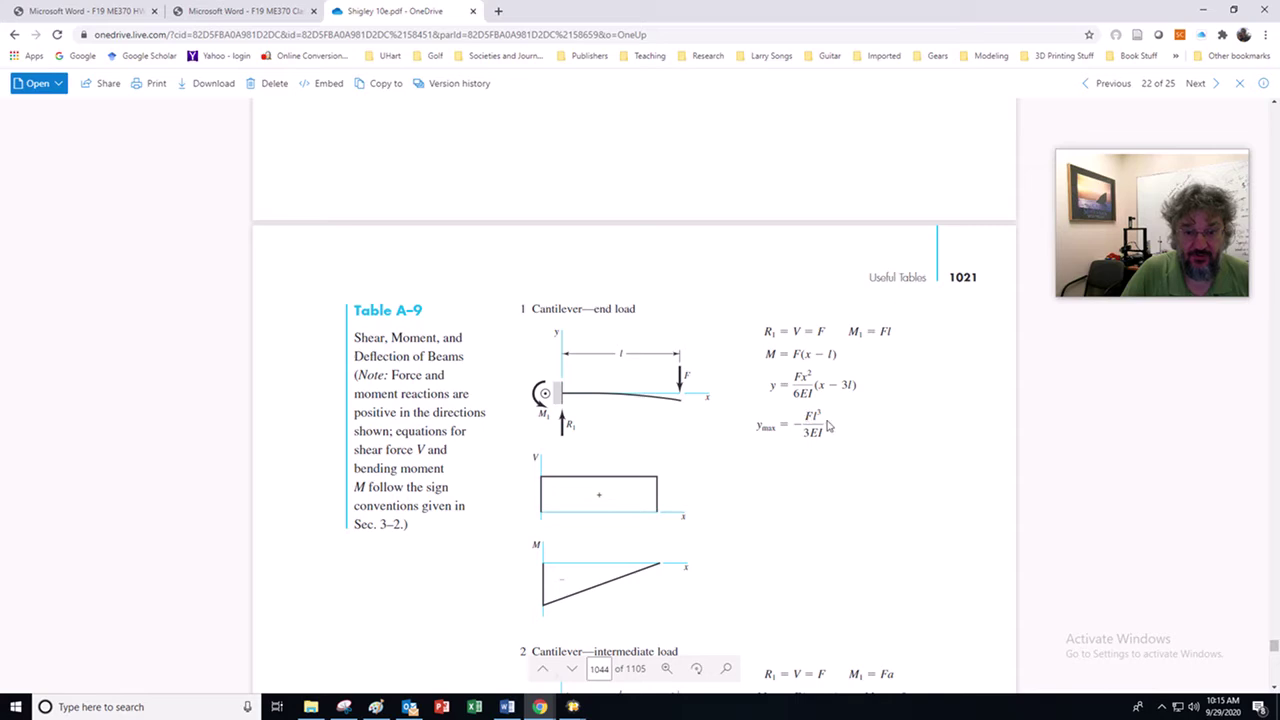
Step: Return to the Homework 6 solution and review the slope of AB at B due to Mz and the total y-direction deflection
left_click(240, 14)
left_click(101, 12)
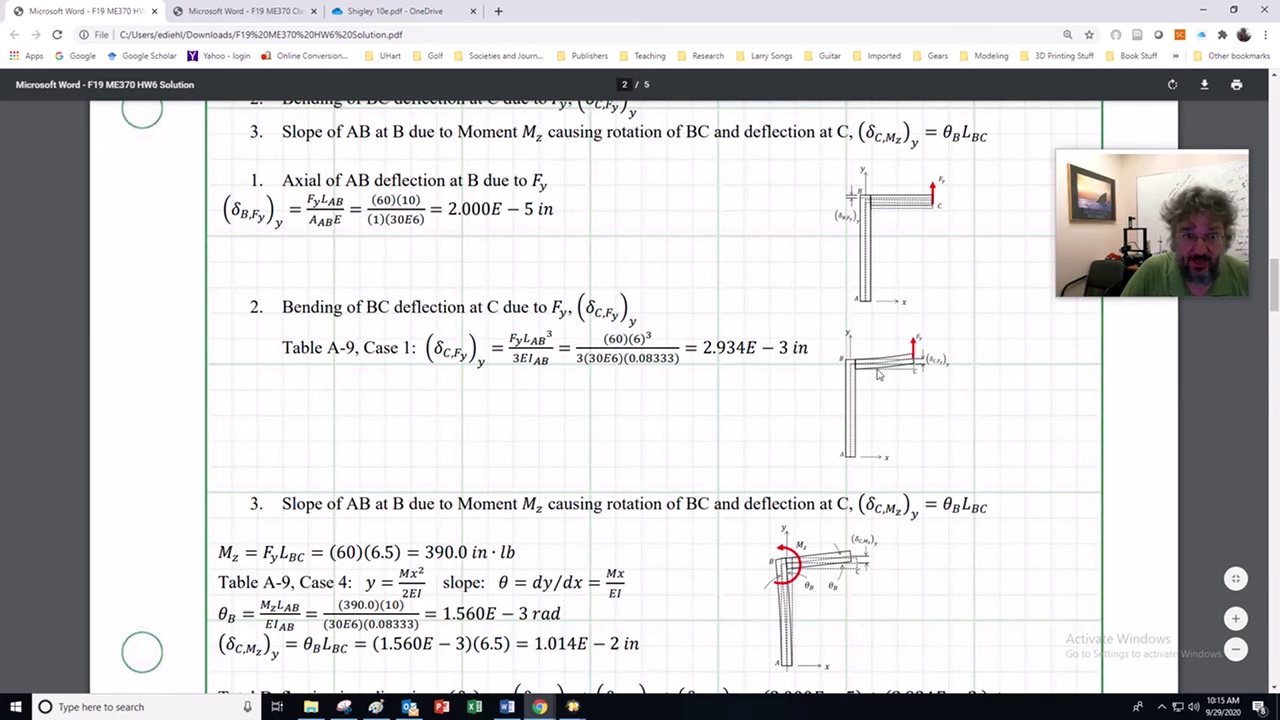
scroll(795, 405, "down", 4)
scroll(797, 375, "up", 1)
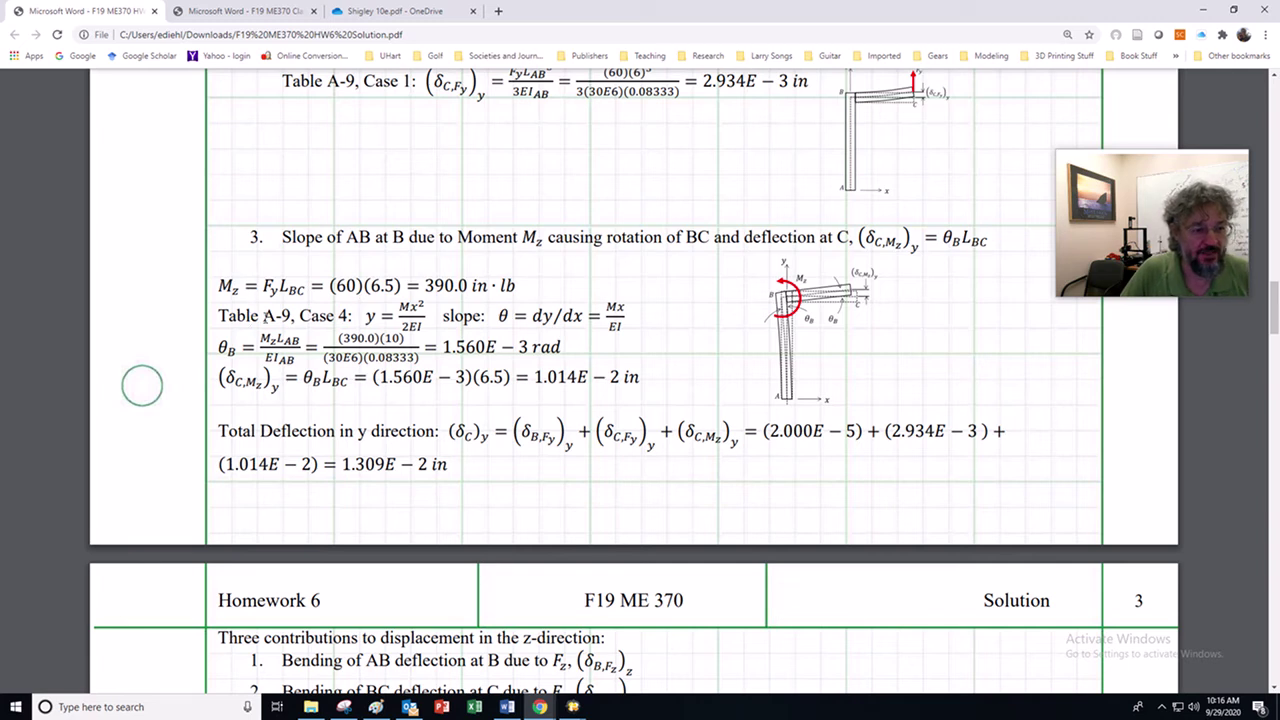
Step: Look up Case 4, Cantilever—moment load, in Table A-9 of the Shigley textbook and examine its deflection formula
left_click(392, 12)
scroll(541, 269, "down", 1)
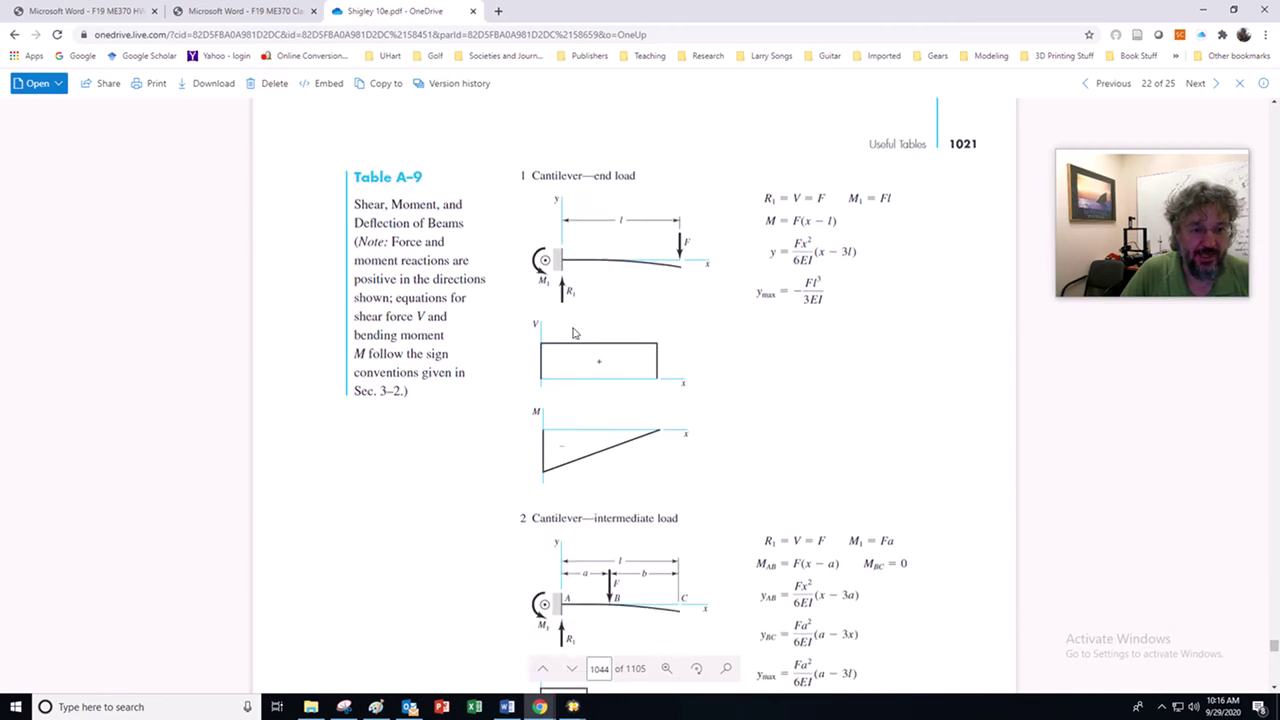
scroll(641, 366, "down", 7)
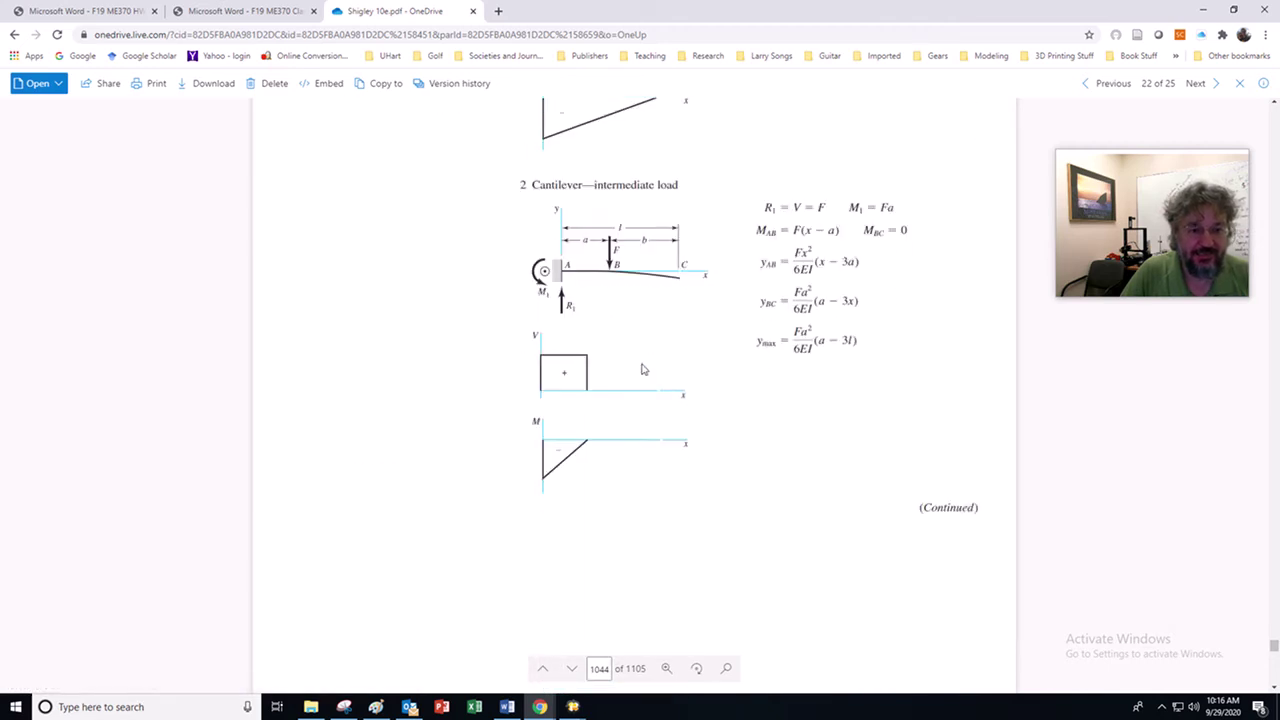
scroll(643, 368, "down", 5)
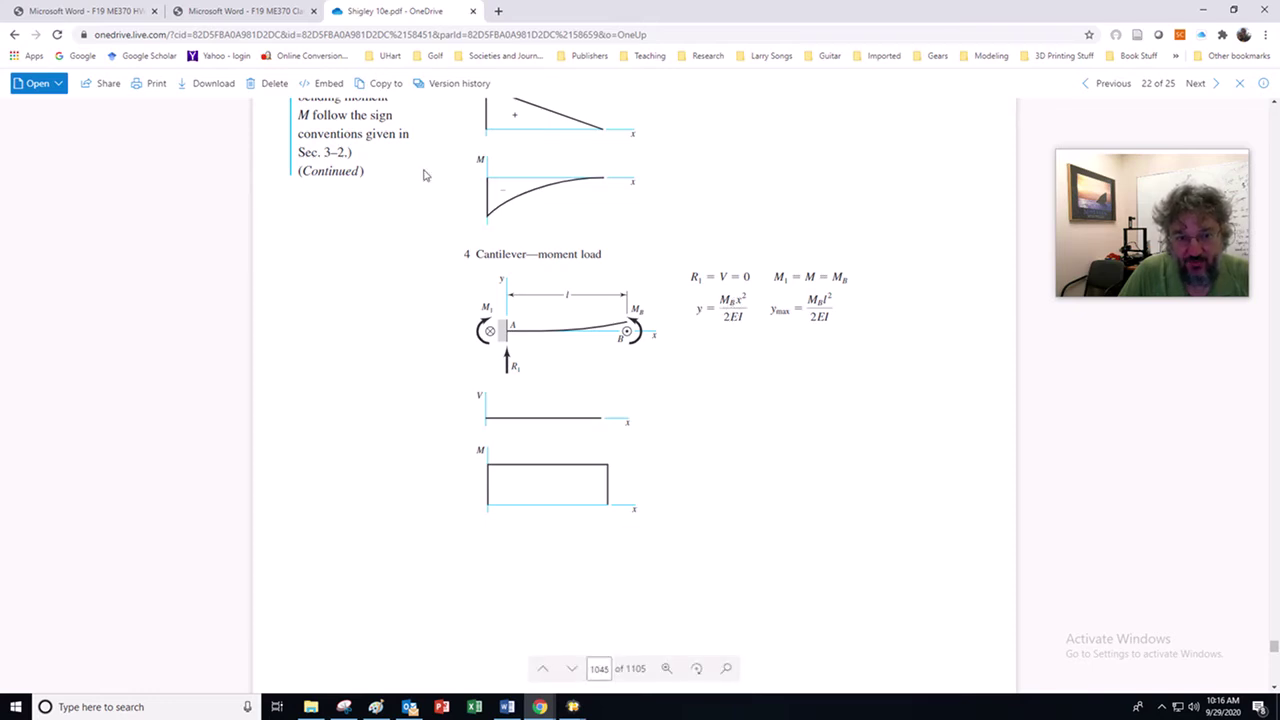
Step: Return to the Homework 6 solution and highlight the θB result and the θB·LBC product in the Mz slope calculation
left_click(116, 14)
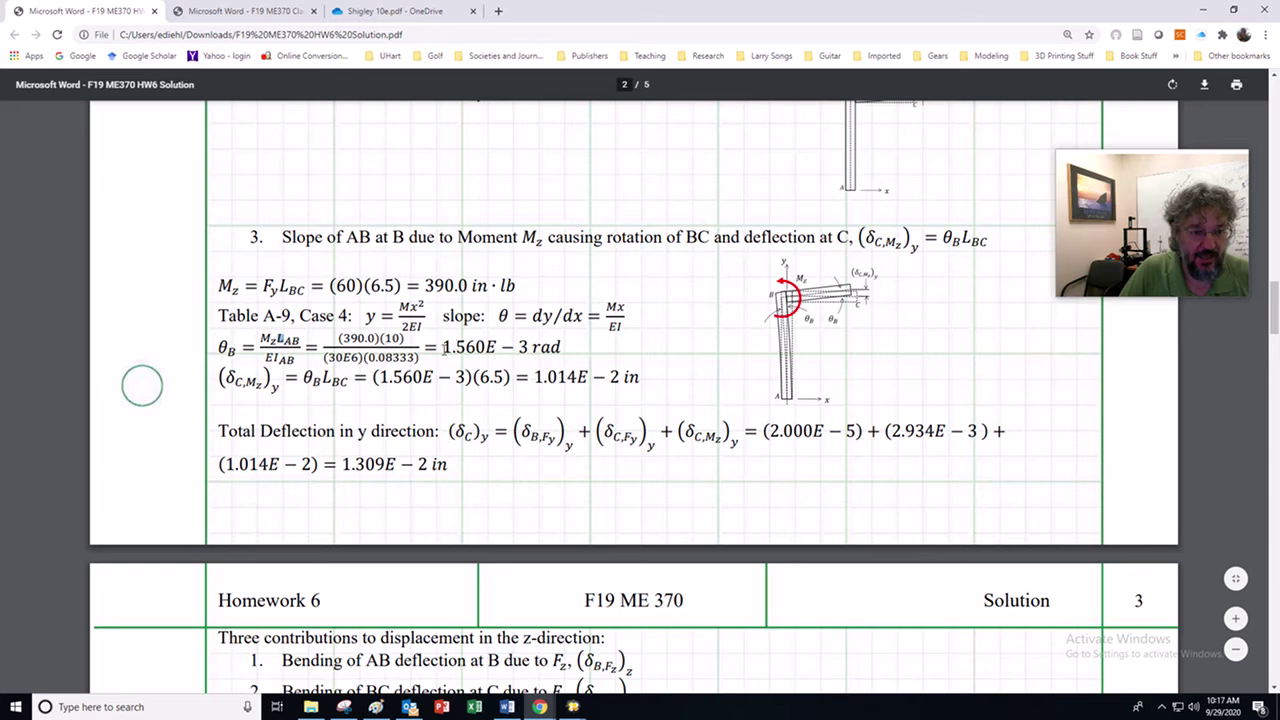
left_click_drag(445, 346, 532, 347)
left_click(537, 347)
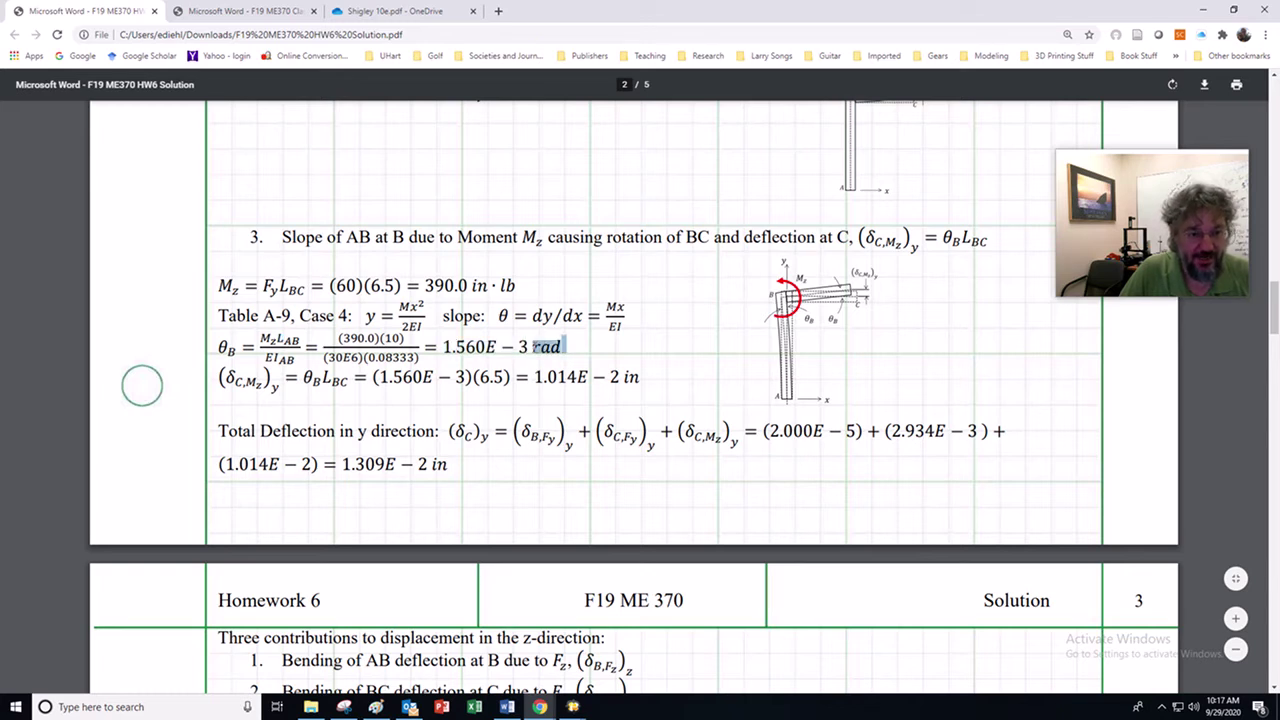
left_click(533, 347)
left_click_drag(304, 380, 347, 380)
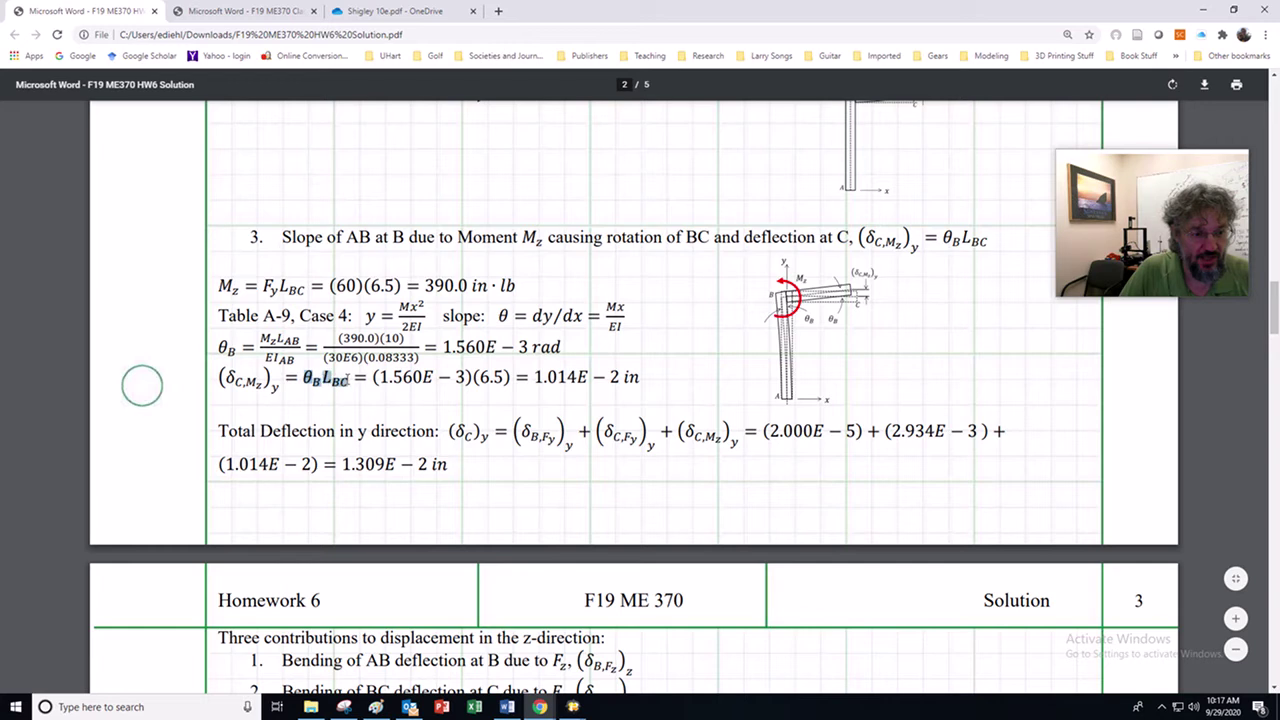
left_click(331, 388)
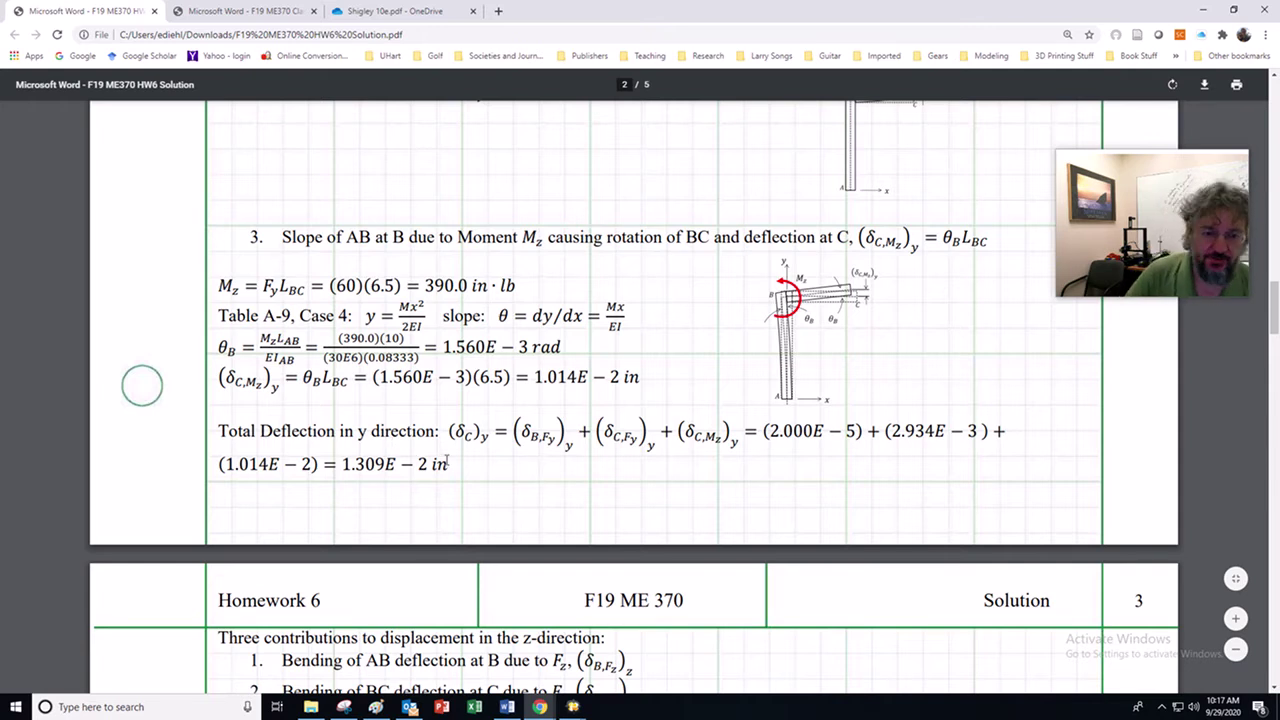
Step: Review the three contributions to z-direction displacement on page 3 against the loaded structure figure in Problem 2
scroll(447, 462, "down", 4)
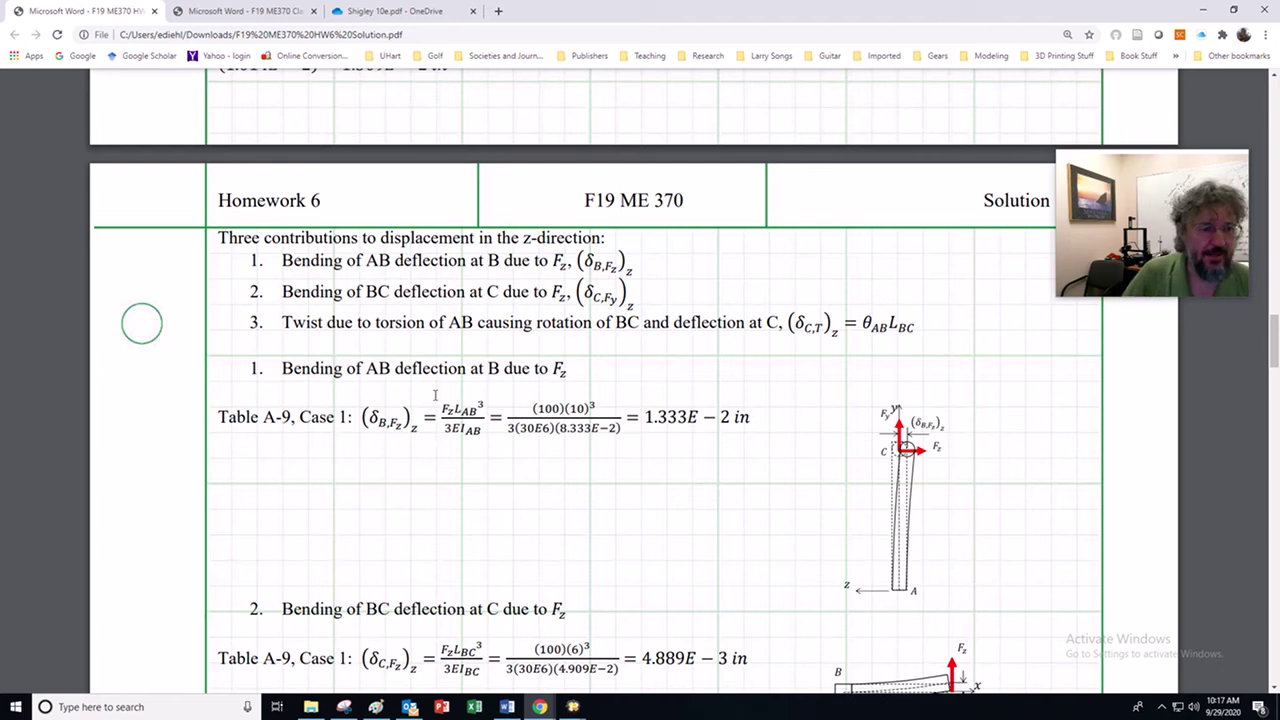
scroll(672, 431, "up", 15)
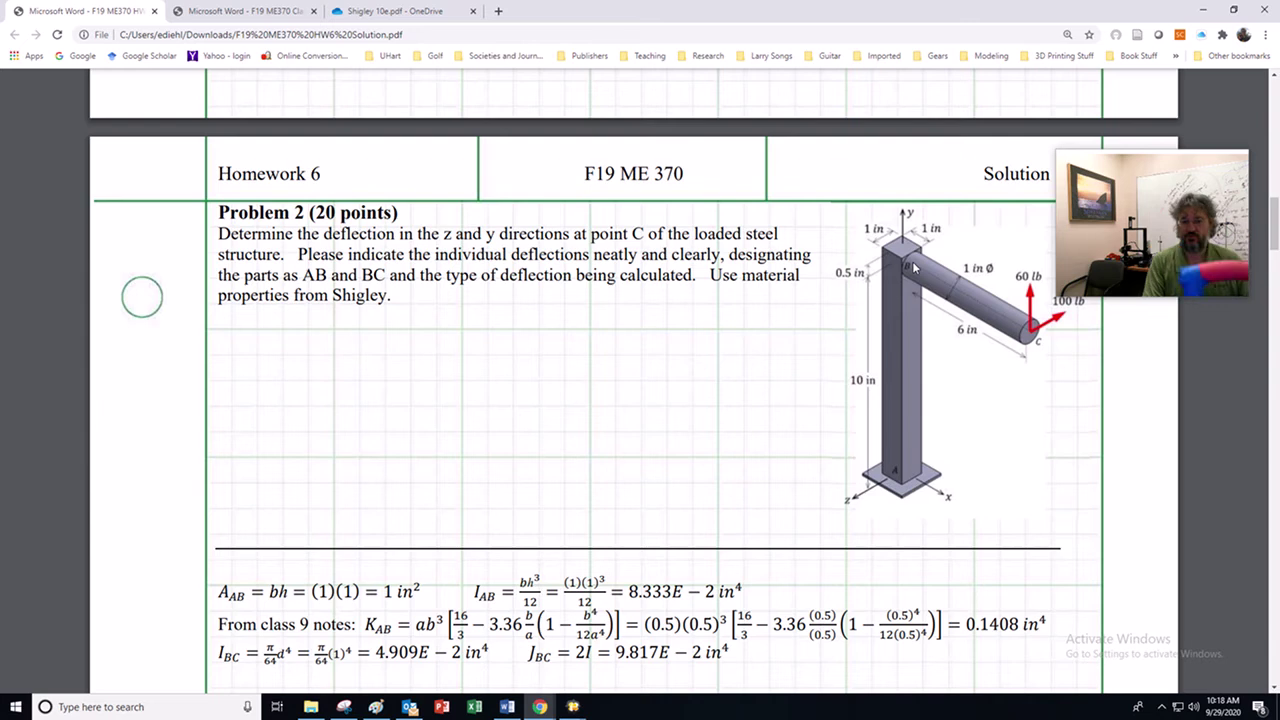
scroll(638, 212, "down", 10)
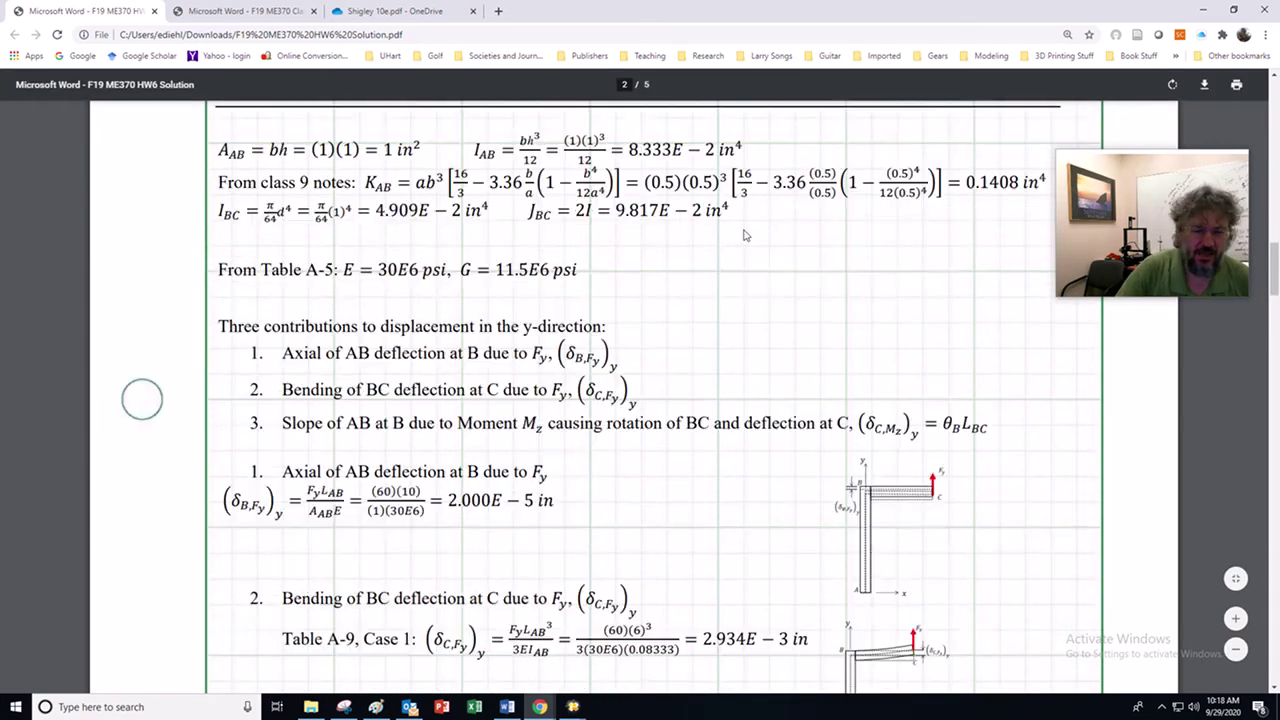
scroll(638, 212, "down", 4)
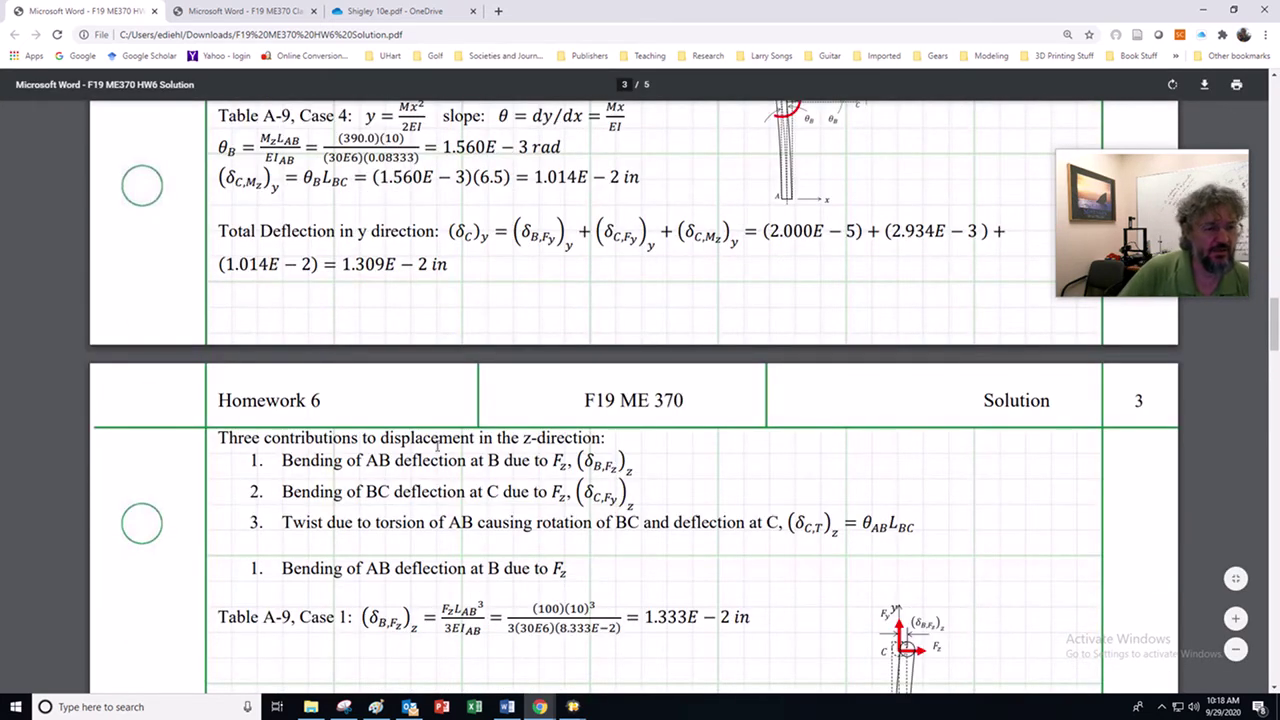
scroll(433, 442, "down", 3)
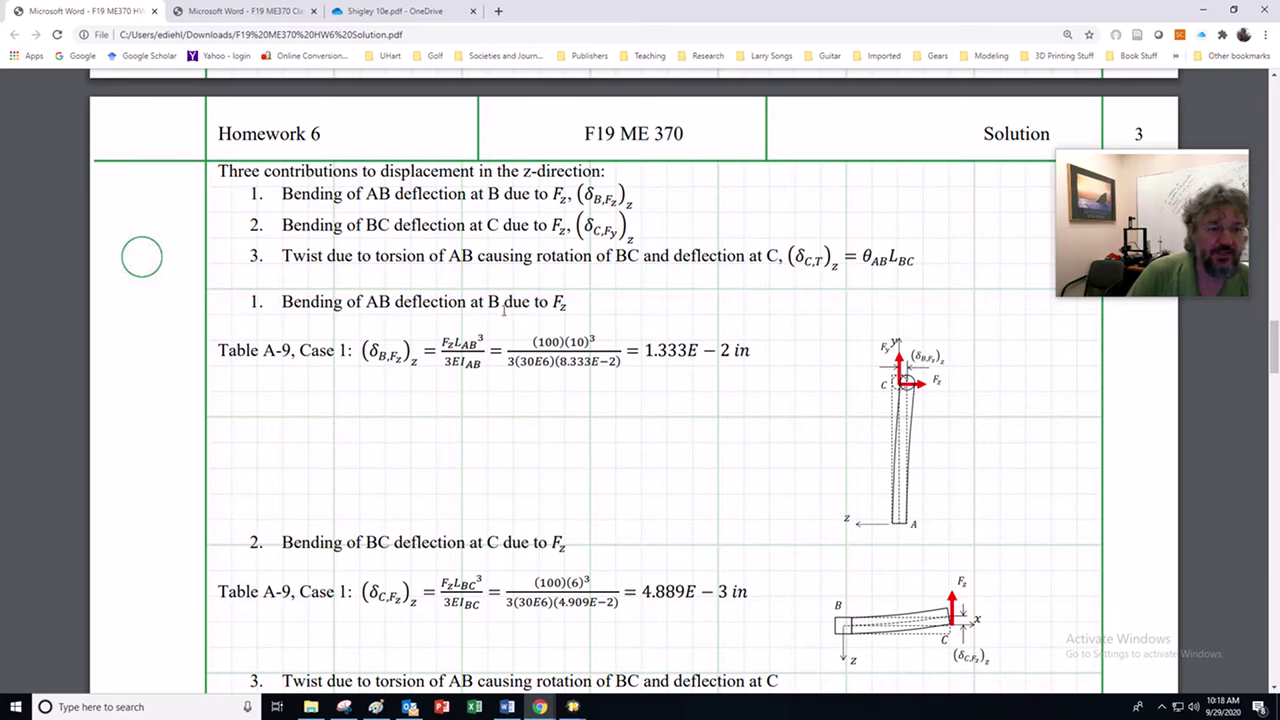
Step: Go back to the Problem 2 section properties and highlight the computed moment of inertia of AB
scroll(824, 448, "up", 10)
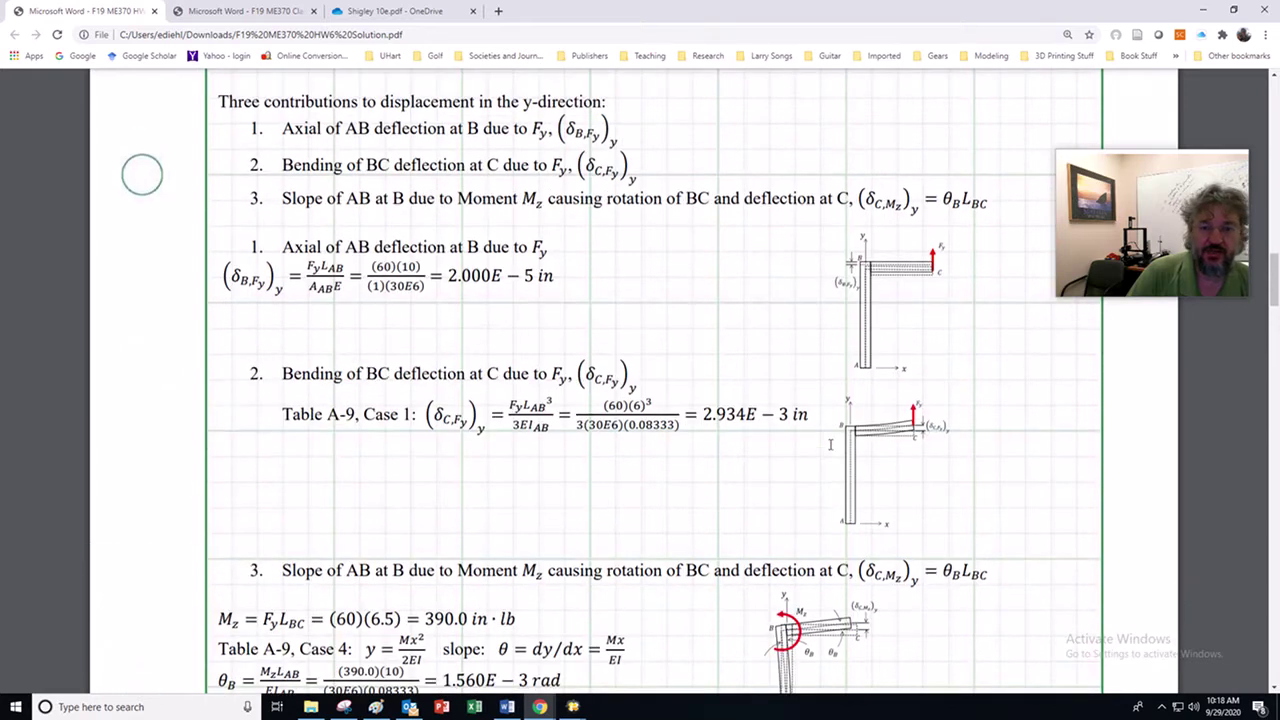
scroll(830, 445, "up", 5)
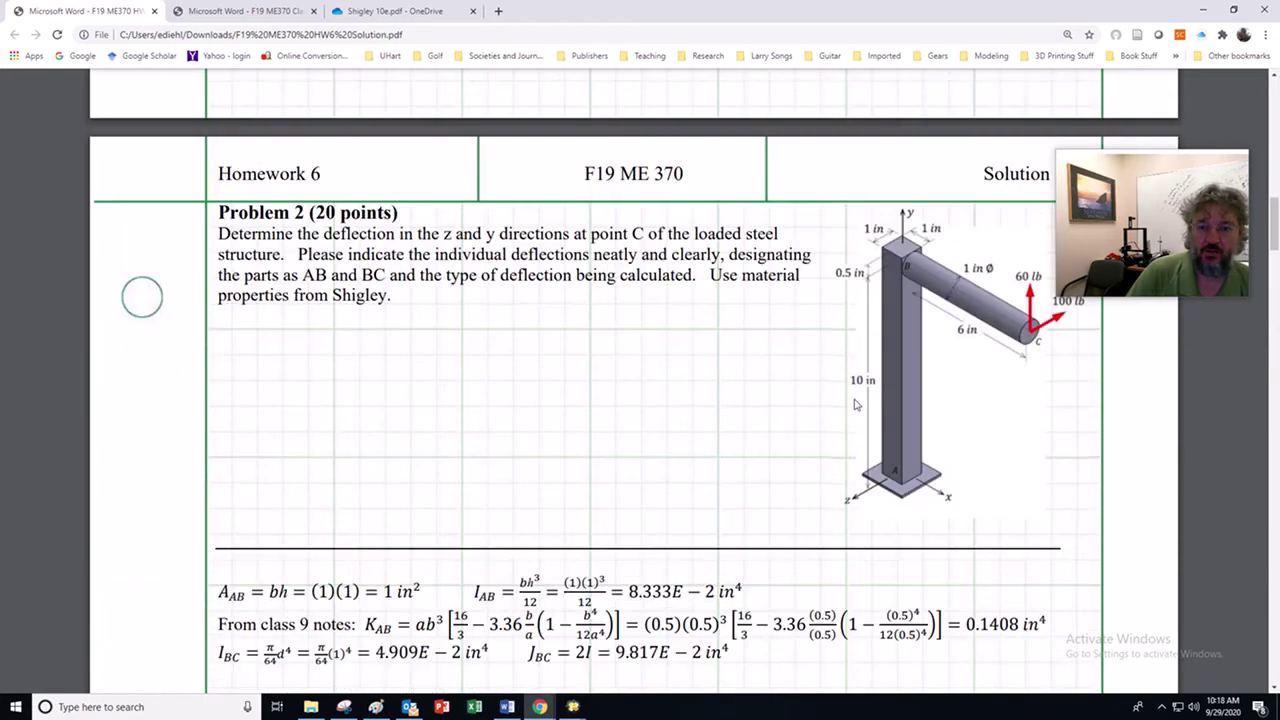
scroll(856, 458, "down", 3)
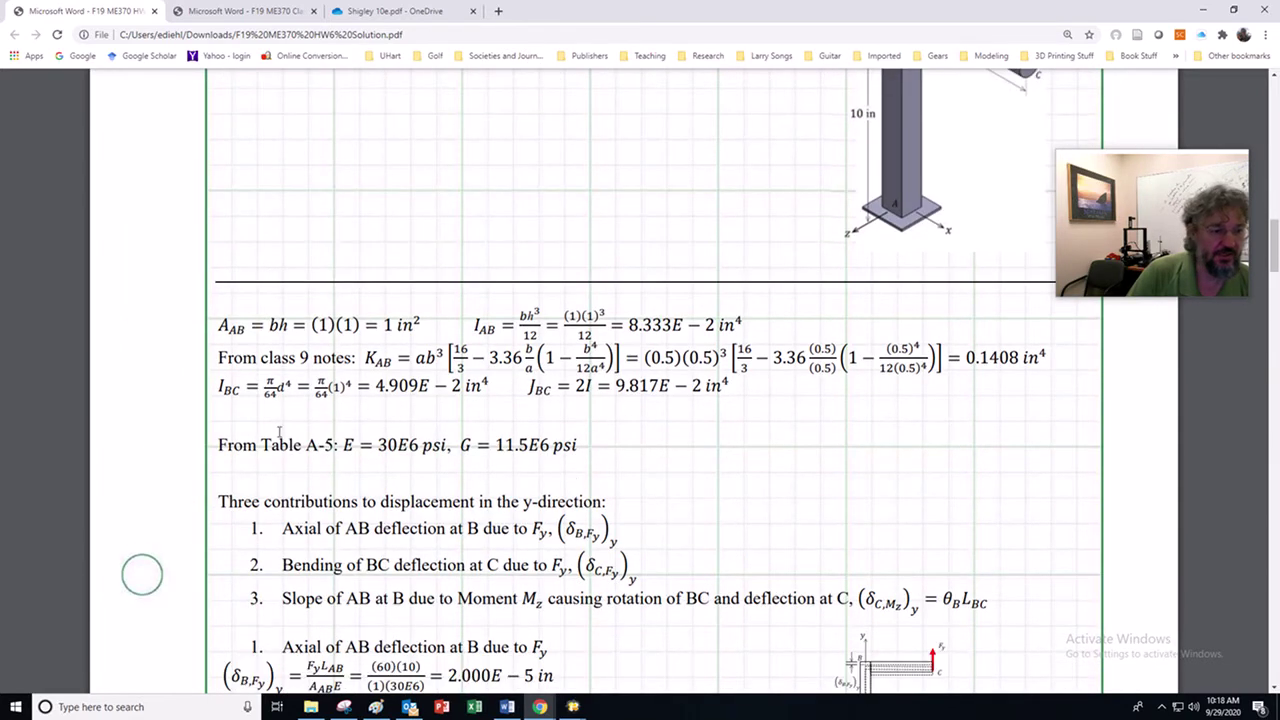
scroll(265, 430, "up", 2)
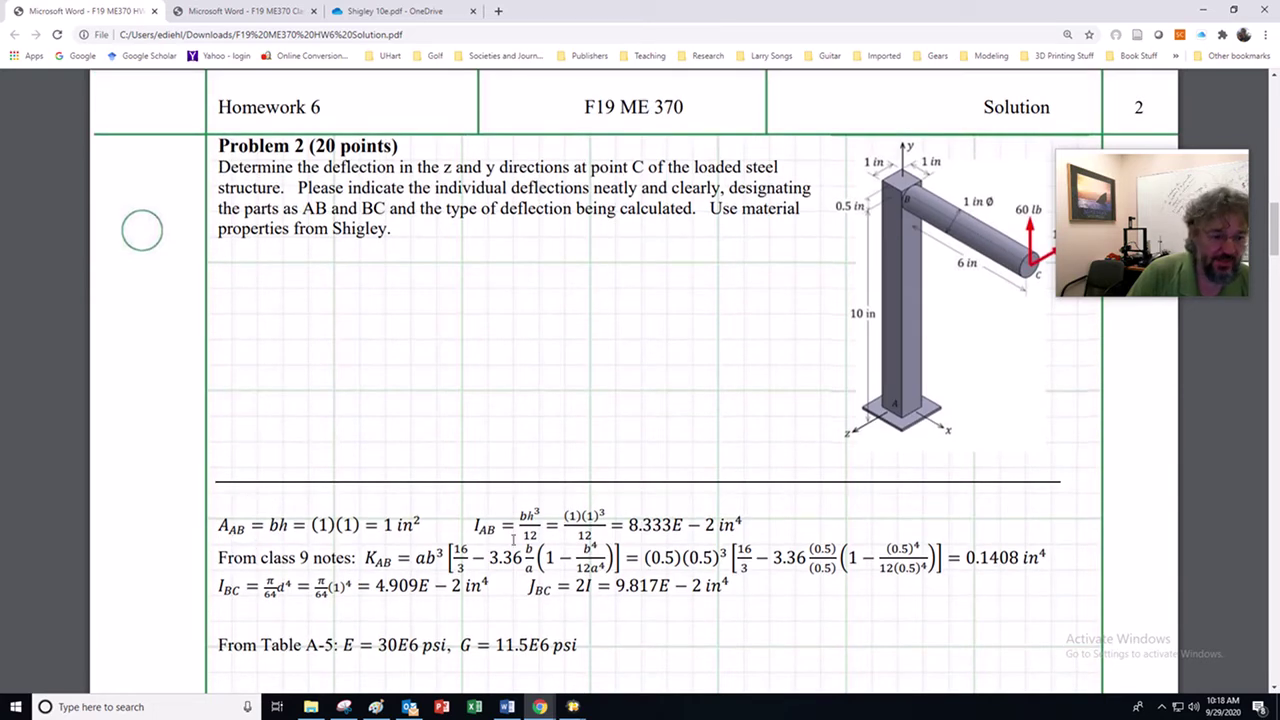
left_click_drag(613, 525, 738, 525)
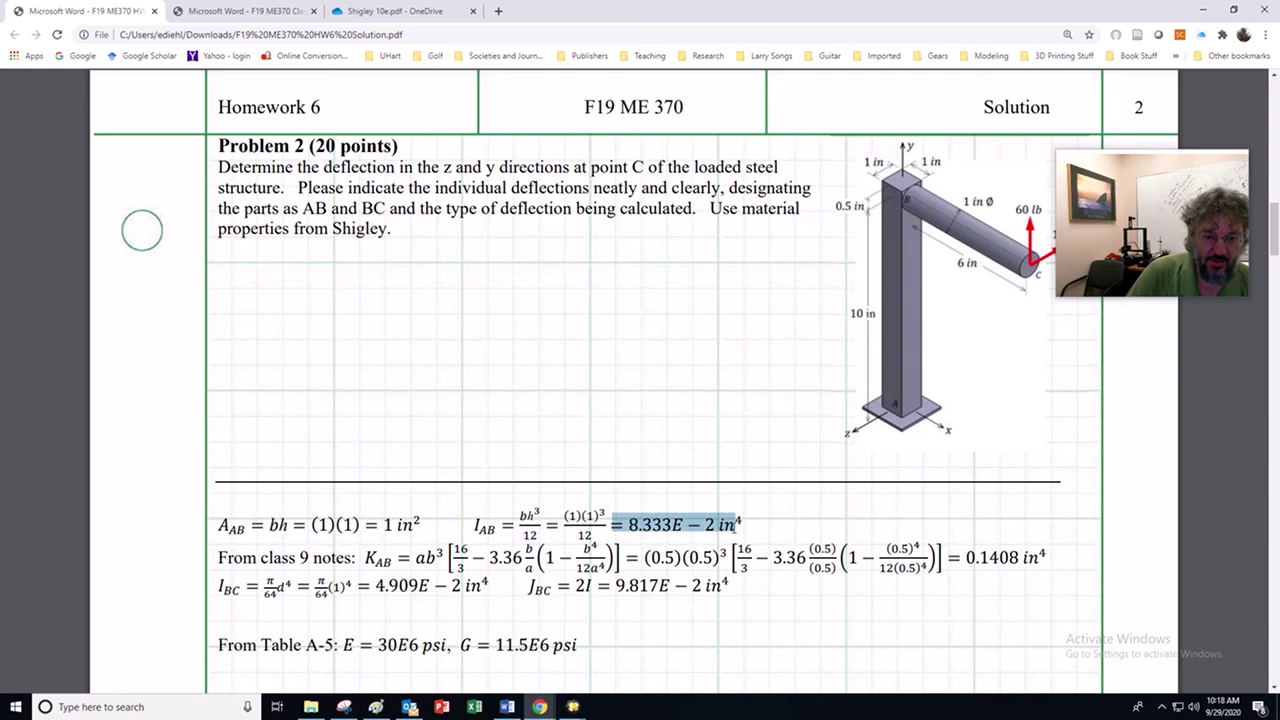
Step: Highlight the moment of inertia term in the z-direction calculation for bending of AB at B due to Fz
scroll(546, 556, "down", 4)
scroll(546, 556, "down", 8)
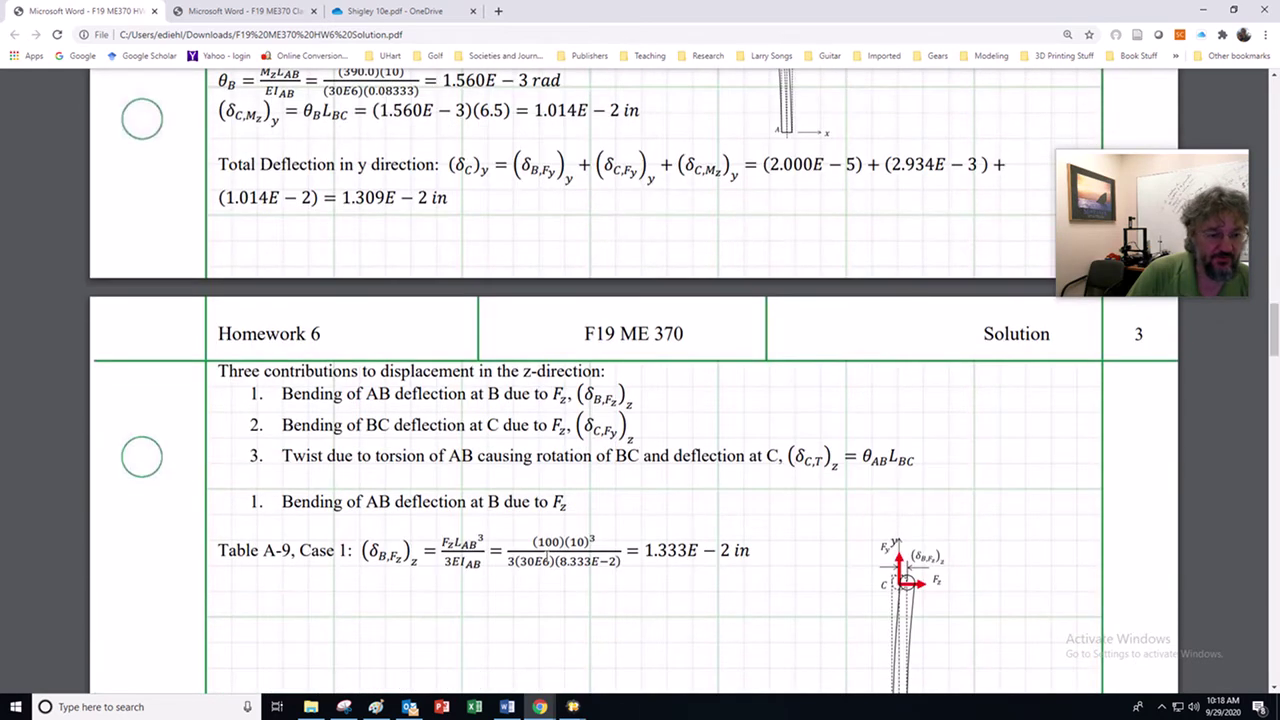
scroll(546, 556, "down", 1)
left_click_drag(556, 428, 620, 428)
left_click(660, 417)
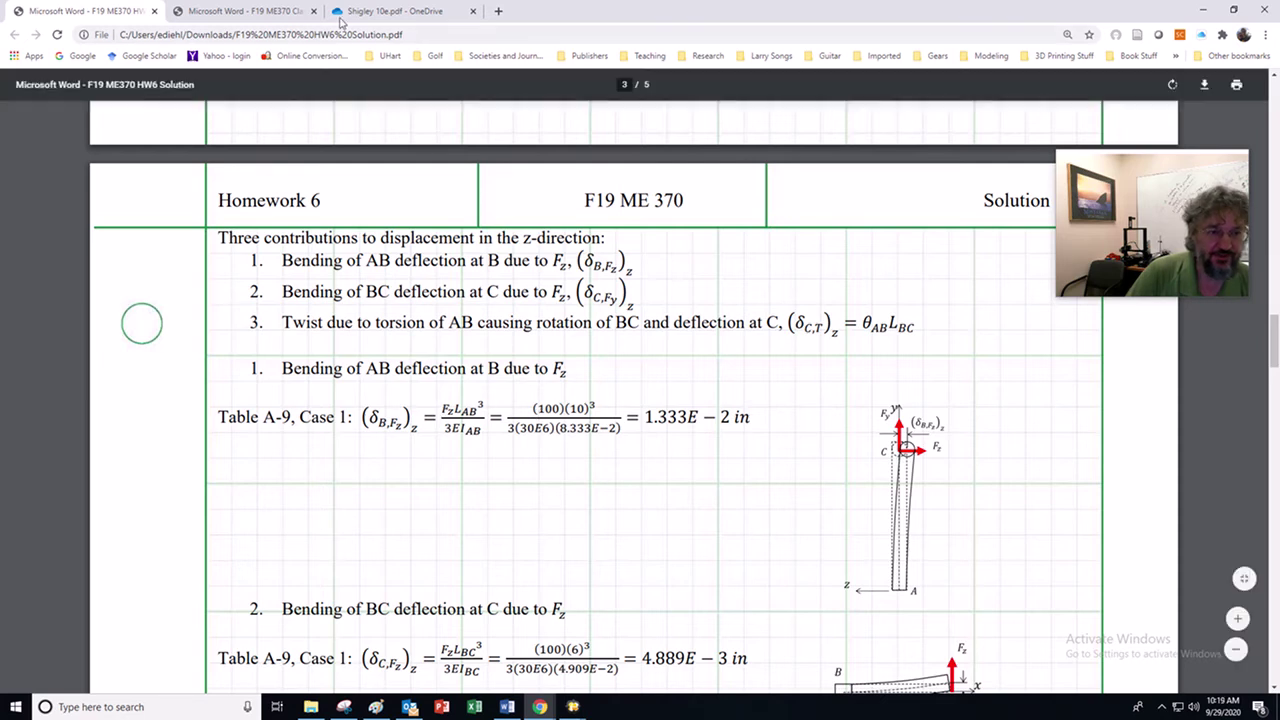
Step: Check the maximum deflection formula of Case 1, Cantilever—end load, in Table A-9 of the Shigley textbook
left_click(394, 22)
scroll(532, 468, "up", 10)
scroll(532, 468, "up", 5)
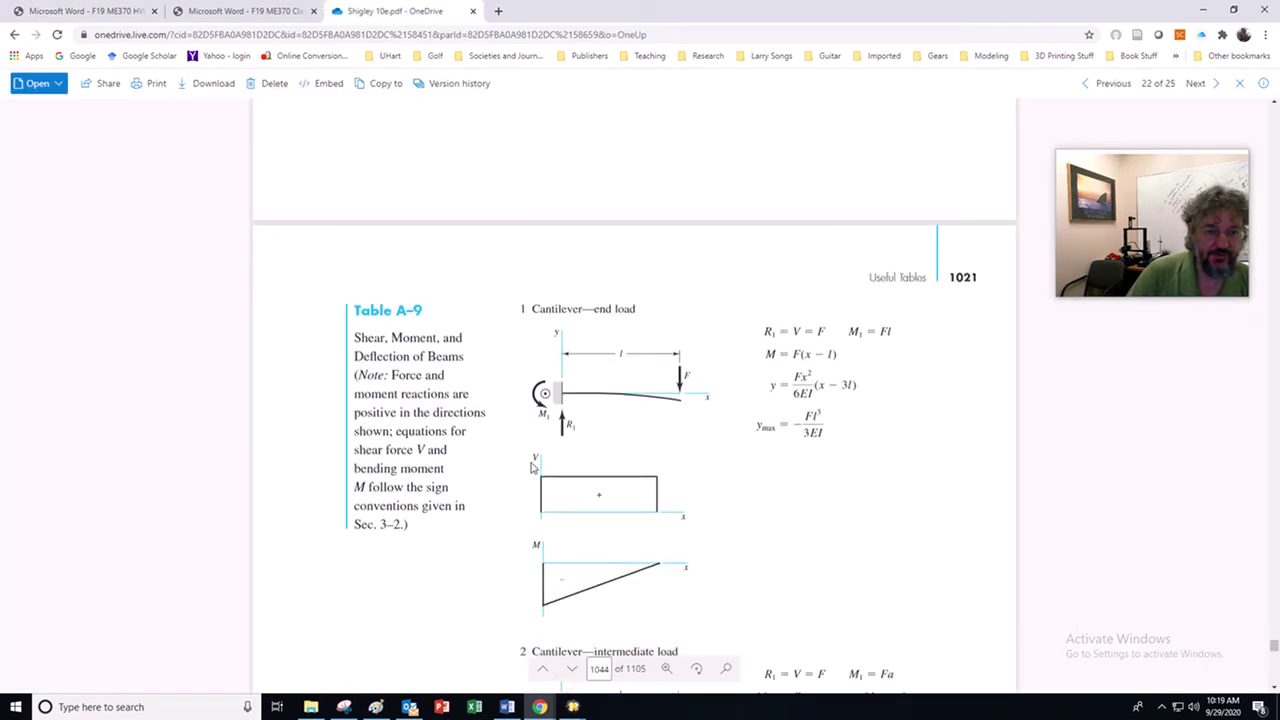
scroll(530, 466, "down", 3)
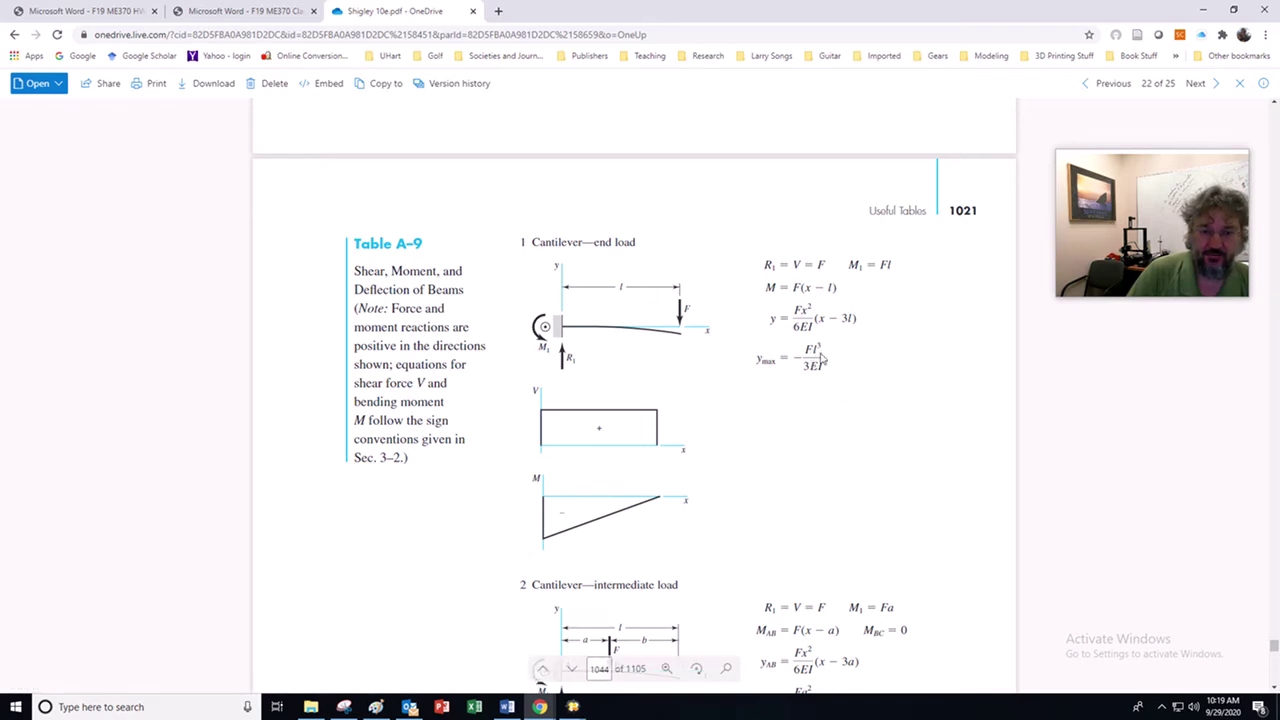
Step: Return to the Homework 6 solution and review the bending of BC at C due to Fz and its sketch
left_click(217, 12)
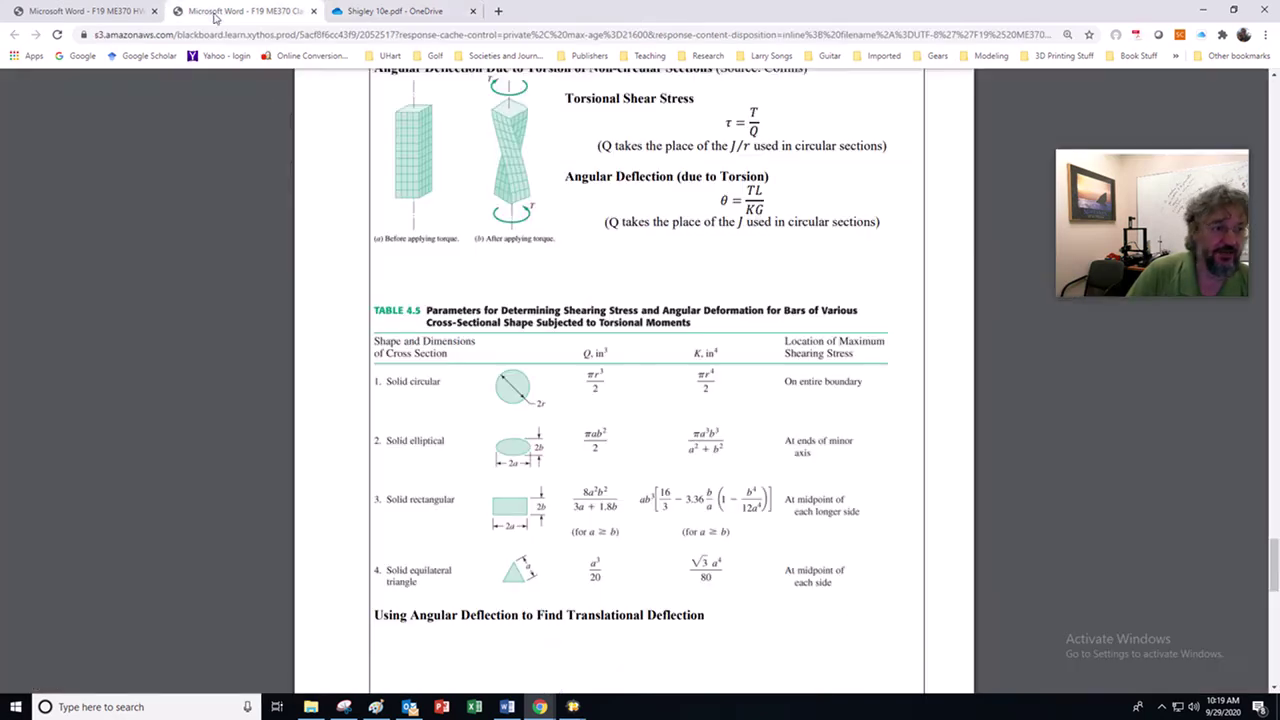
left_click(88, 11)
scroll(515, 425, "down", 3)
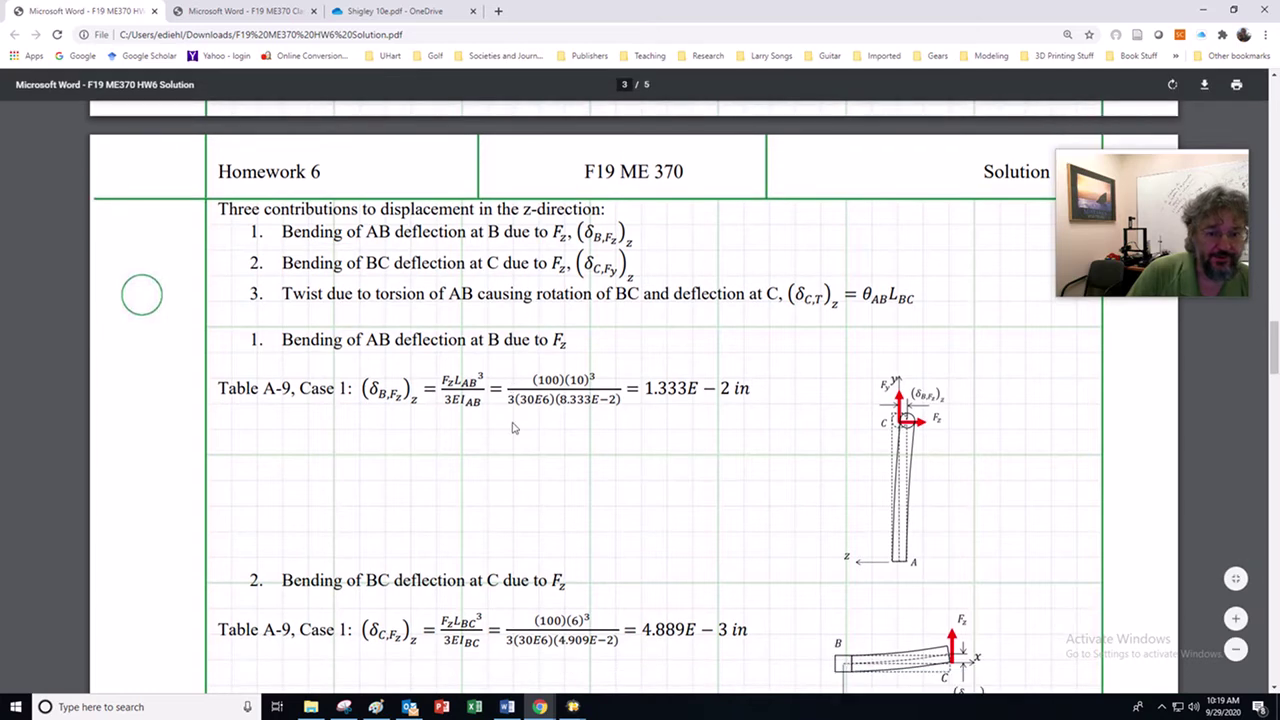
scroll(513, 450, "down", 1)
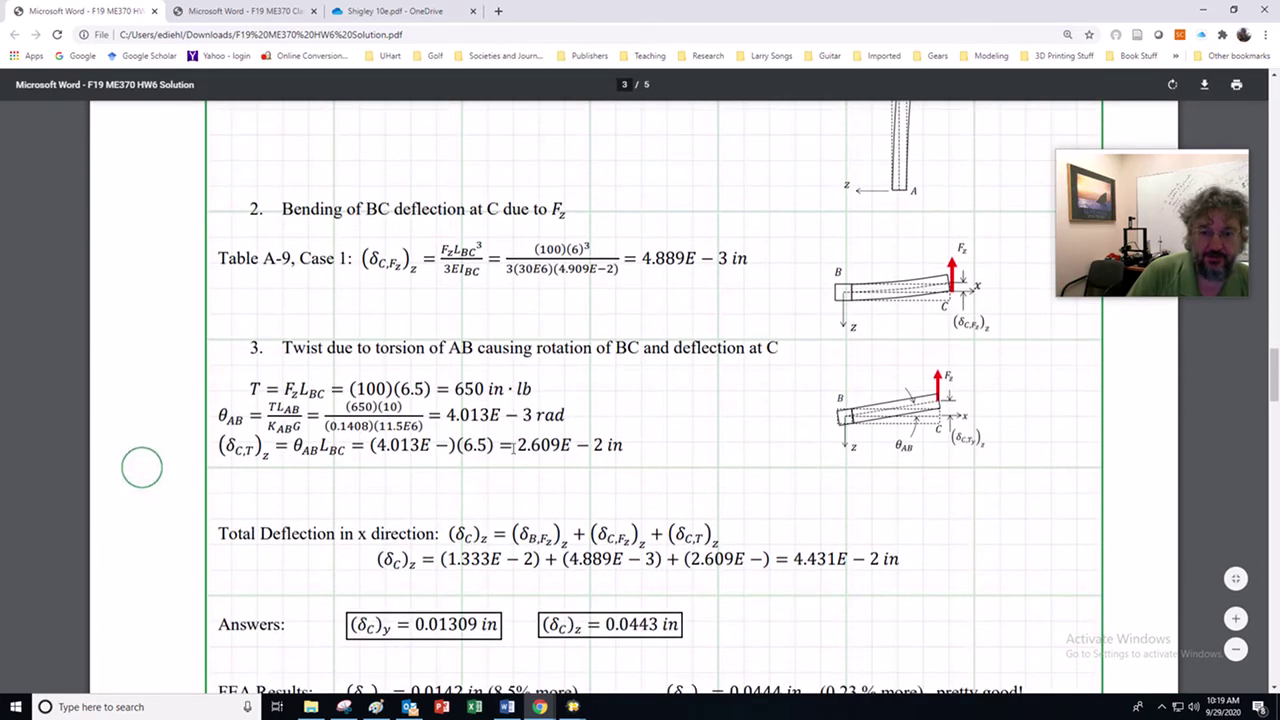
scroll(520, 451, "down", 5)
scroll(525, 461, "up", 6)
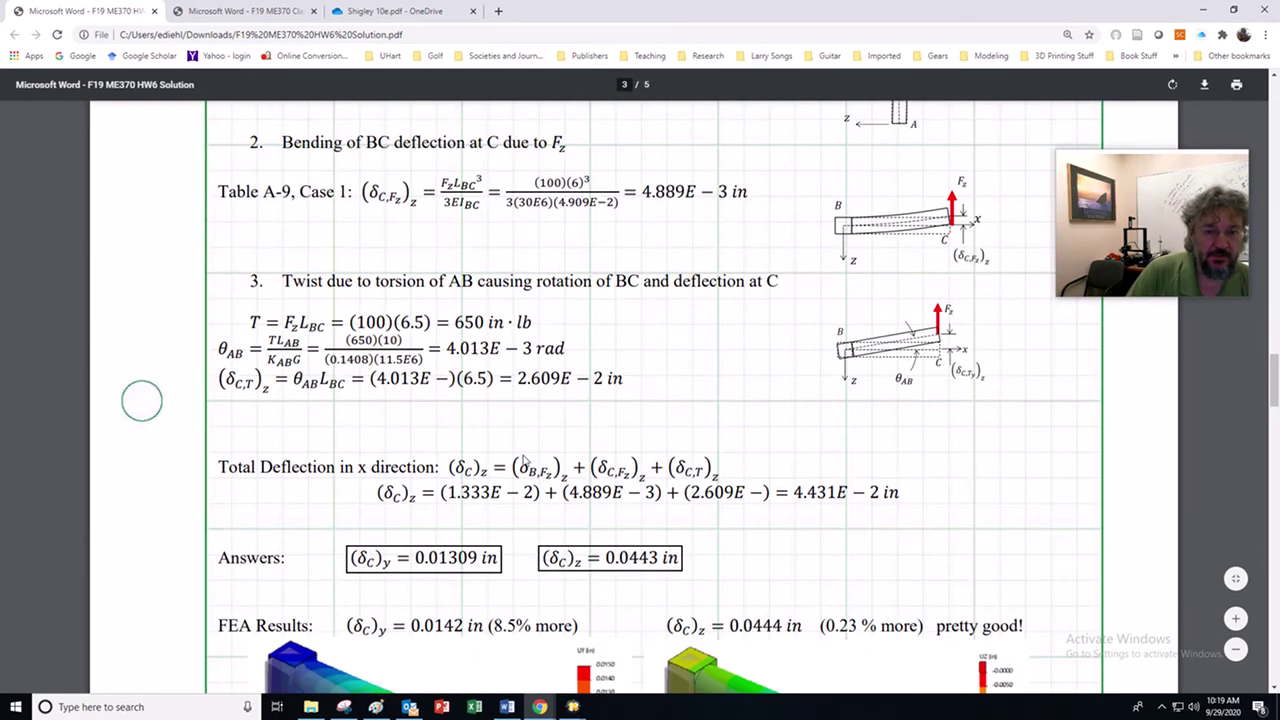
scroll(526, 461, "down", 1)
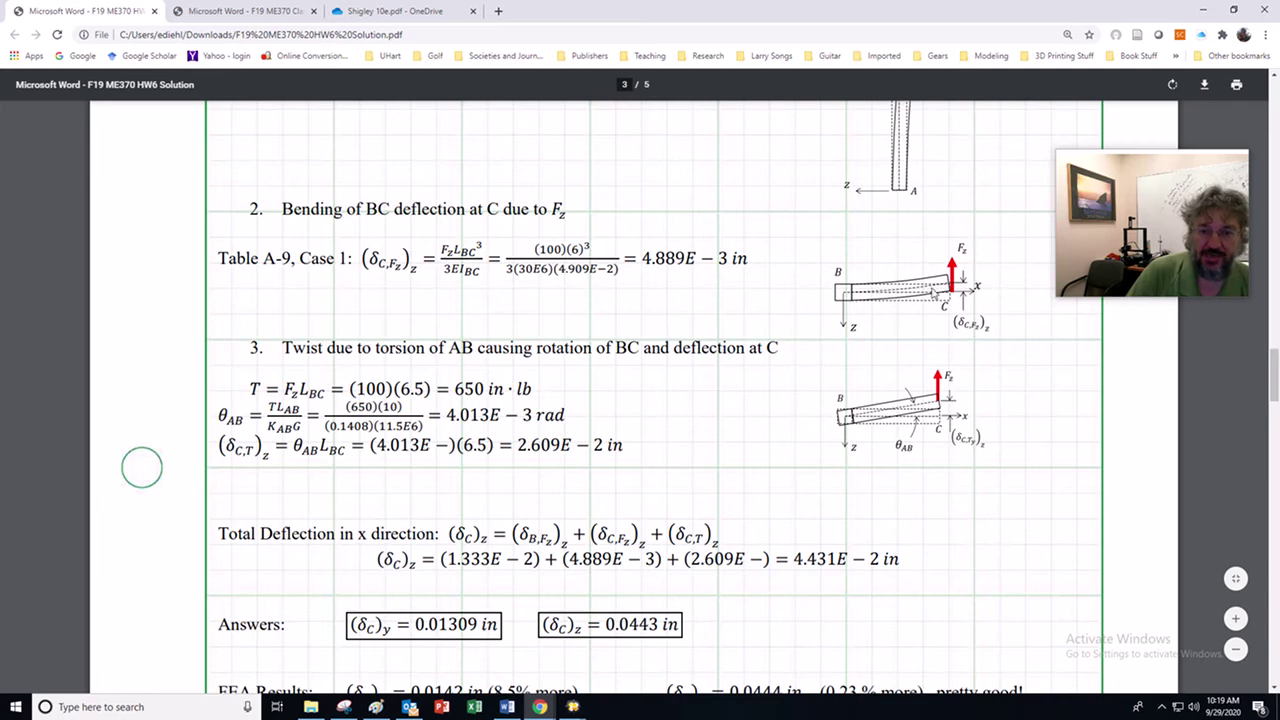
Step: Recheck the Problem 2 figure, then examine the moment of inertia used in the BC bending deflection due to Fz
scroll(847, 416, "up", 1)
scroll(847, 416, "up", 20)
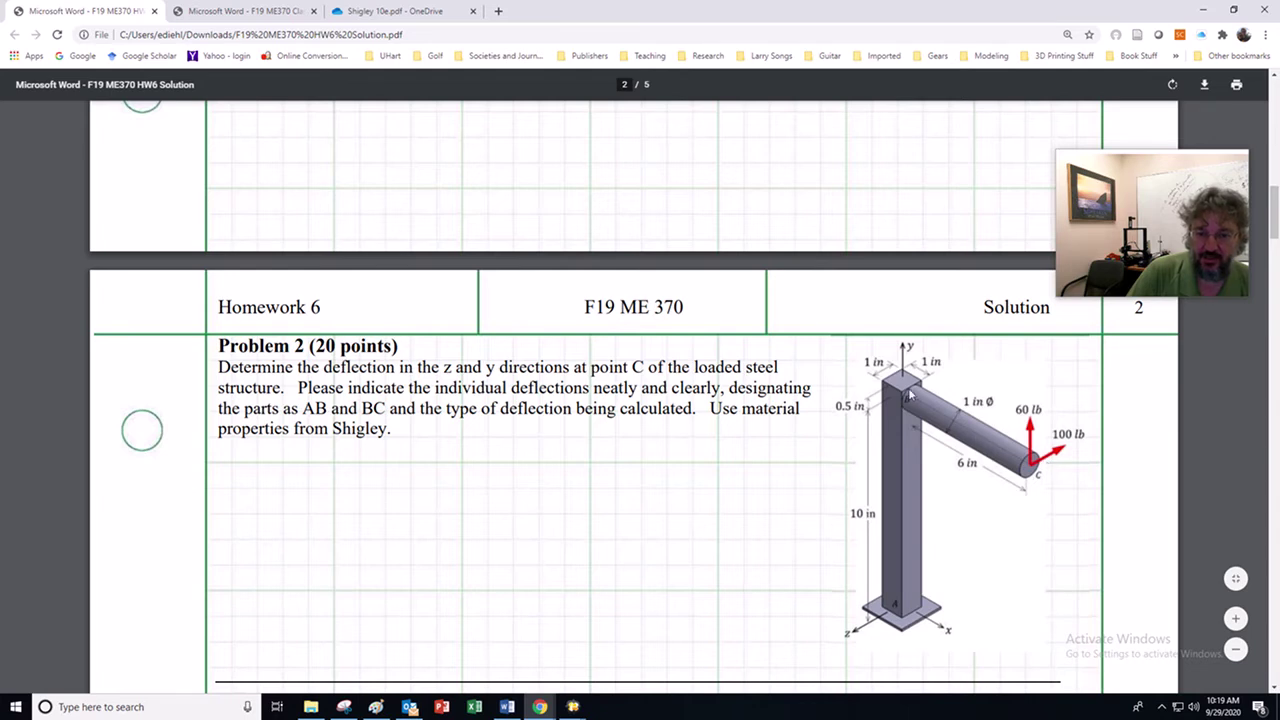
scroll(869, 509, "down", 12)
scroll(620, 530, "down", 9)
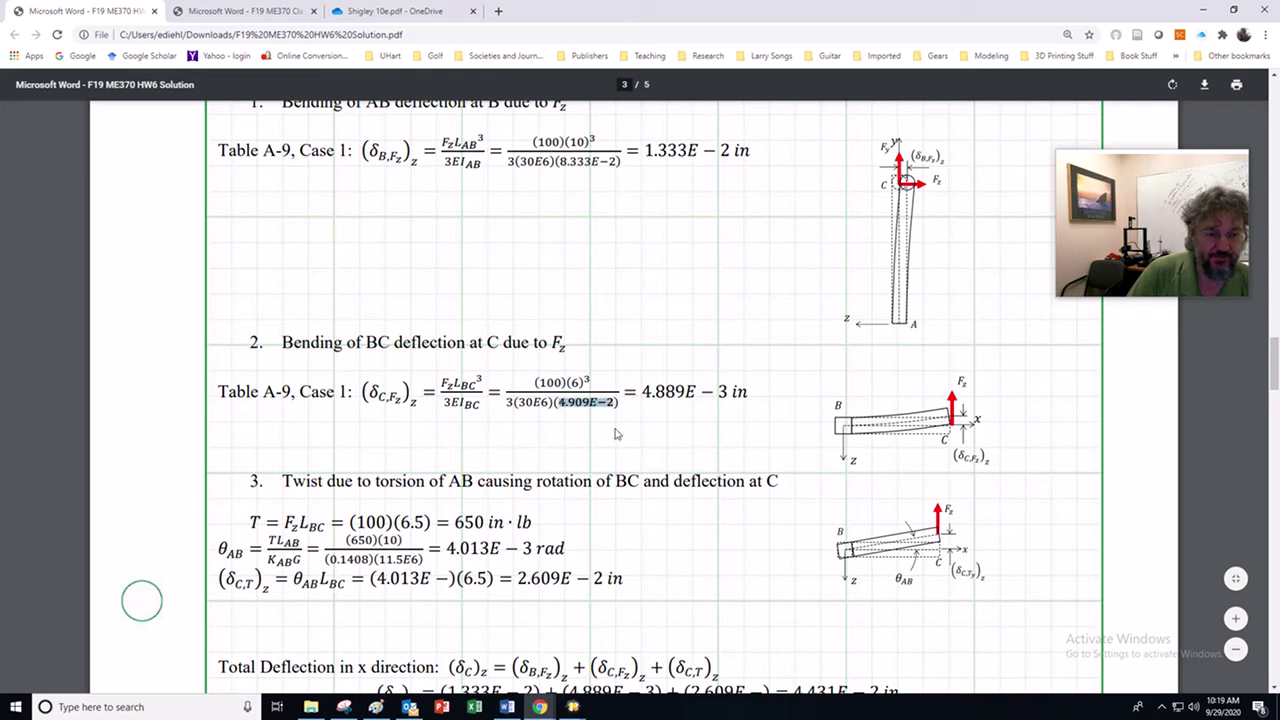
scroll(640, 437, "down", 2)
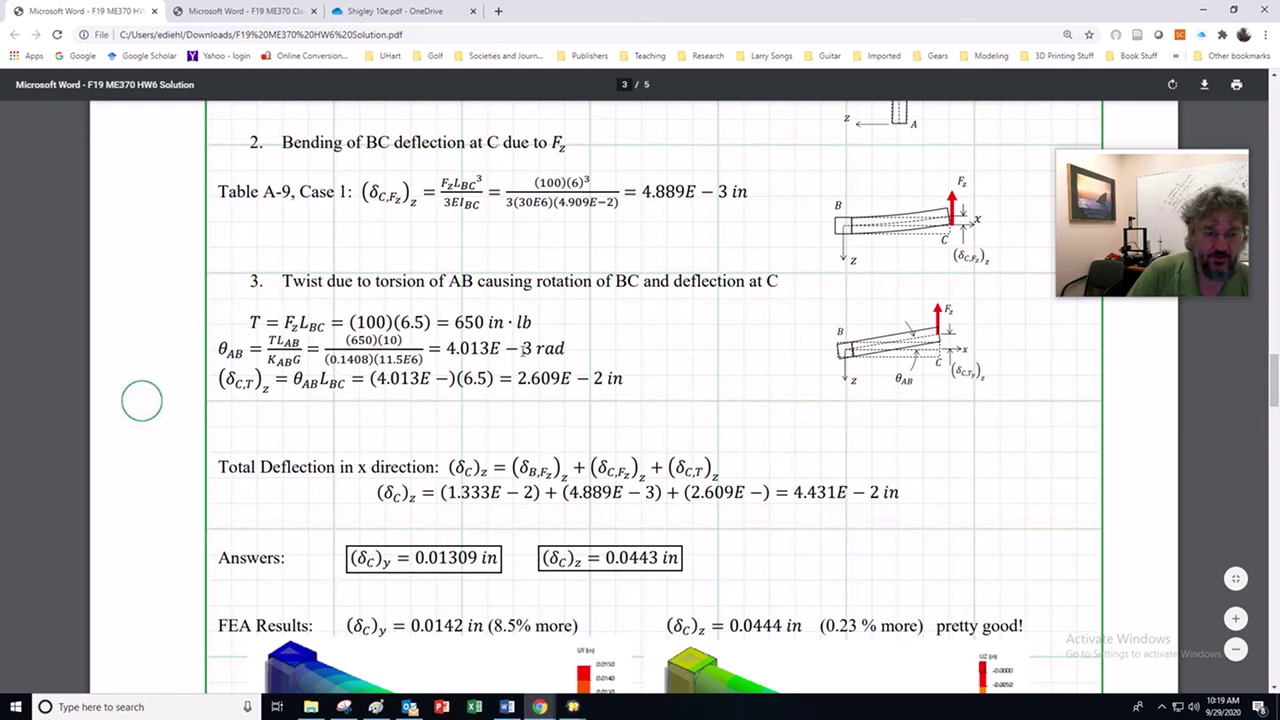
Step: Highlight the 6.5 in arm, the KAB value and the θAB·LBC product in the calculation for twist of AB
left_click_drag(358, 322, 408, 323)
left_click(412, 322)
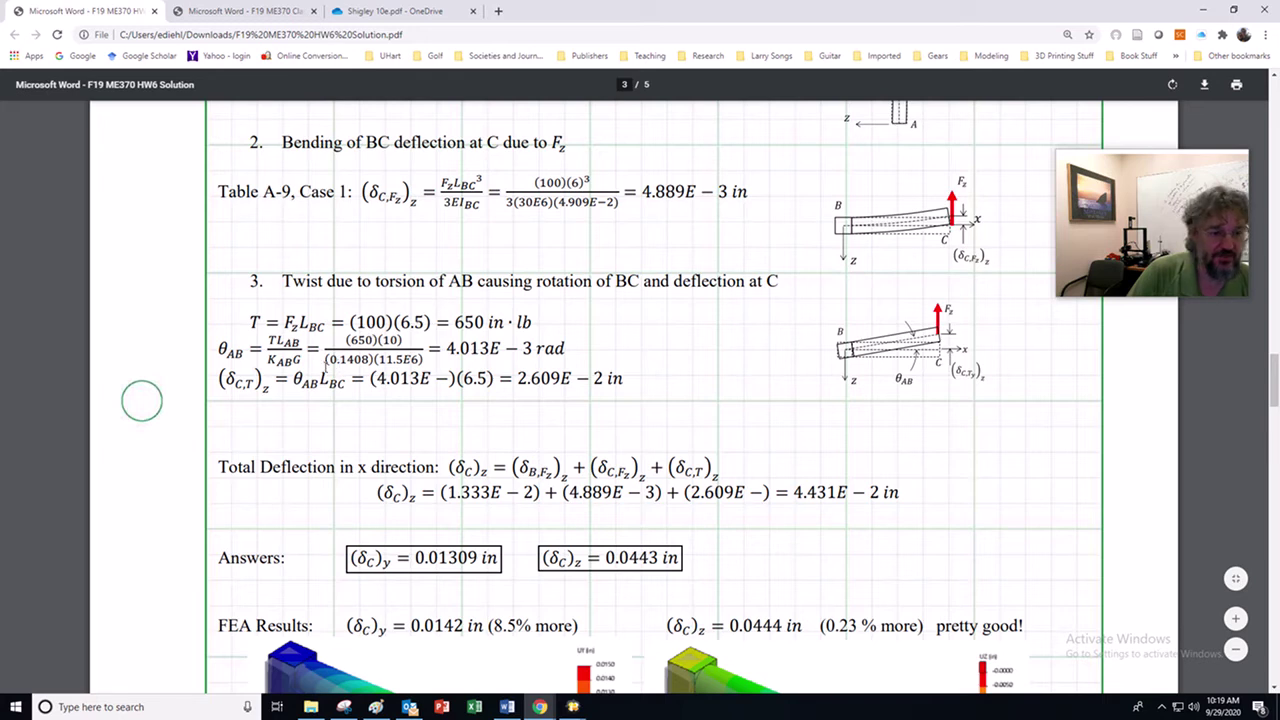
left_click_drag(218, 345, 376, 359)
left_click(284, 361)
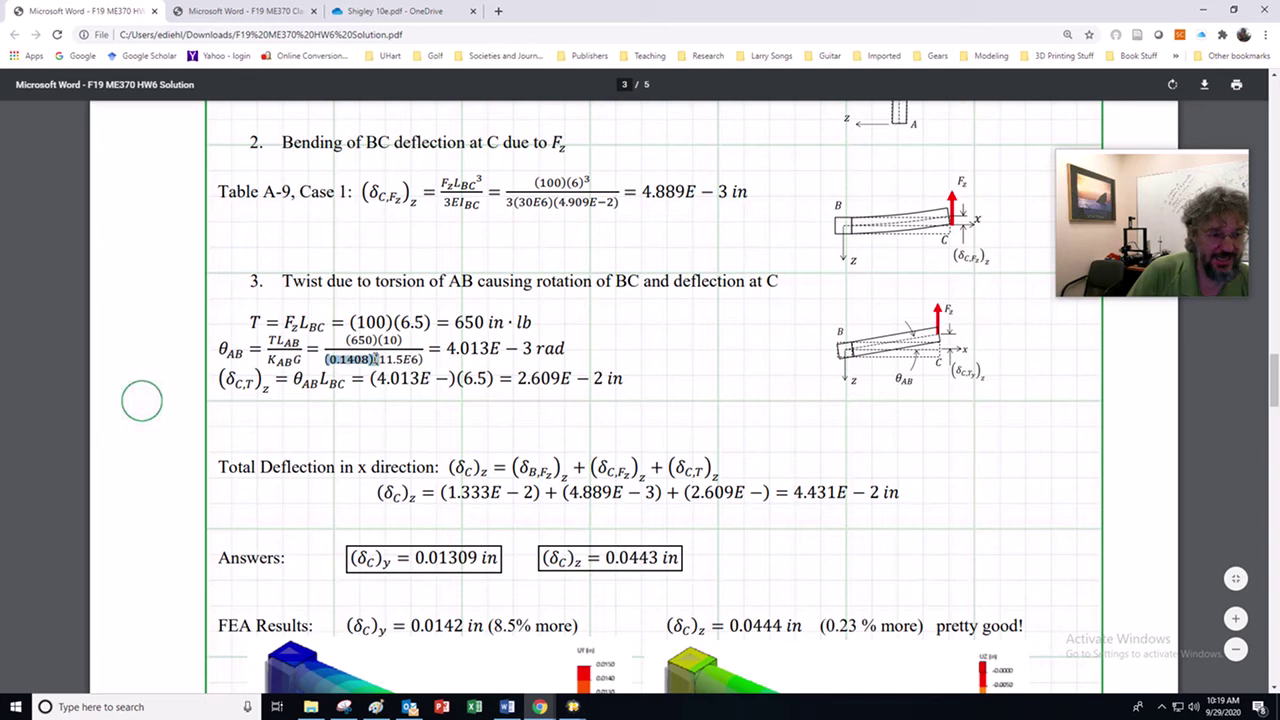
left_click(341, 376)
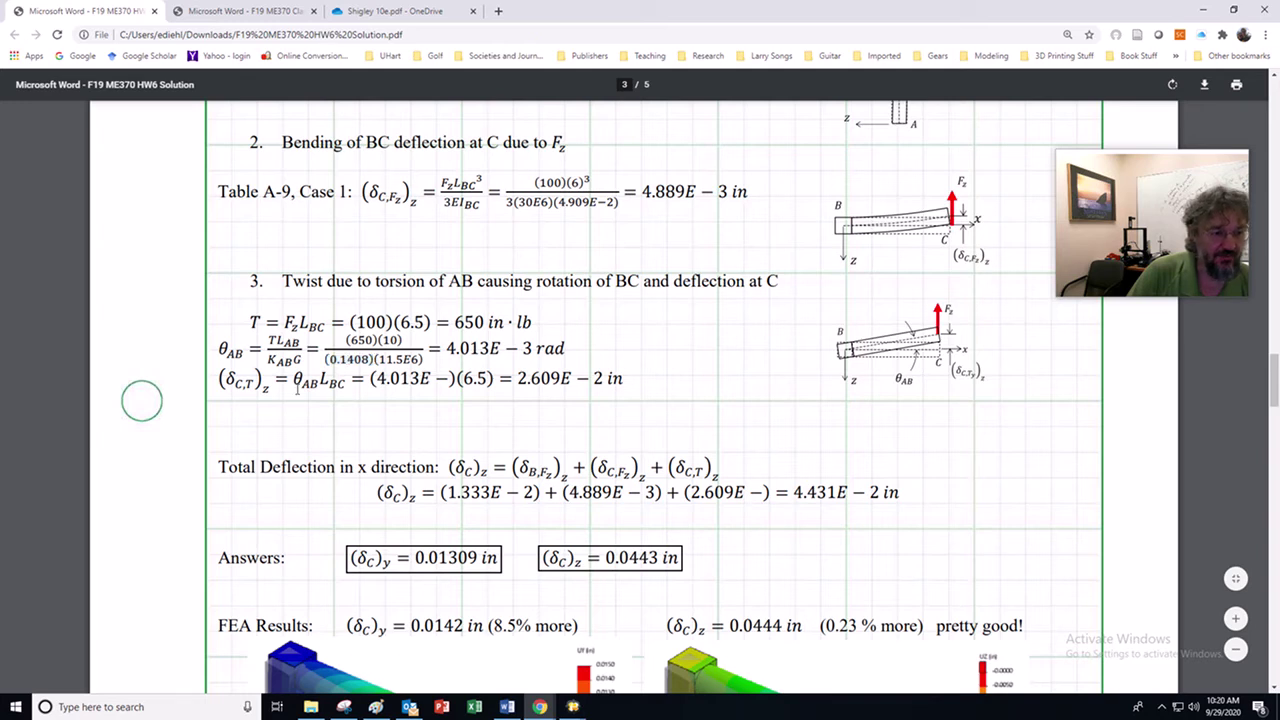
left_click_drag(294, 383, 346, 383)
left_click(346, 383)
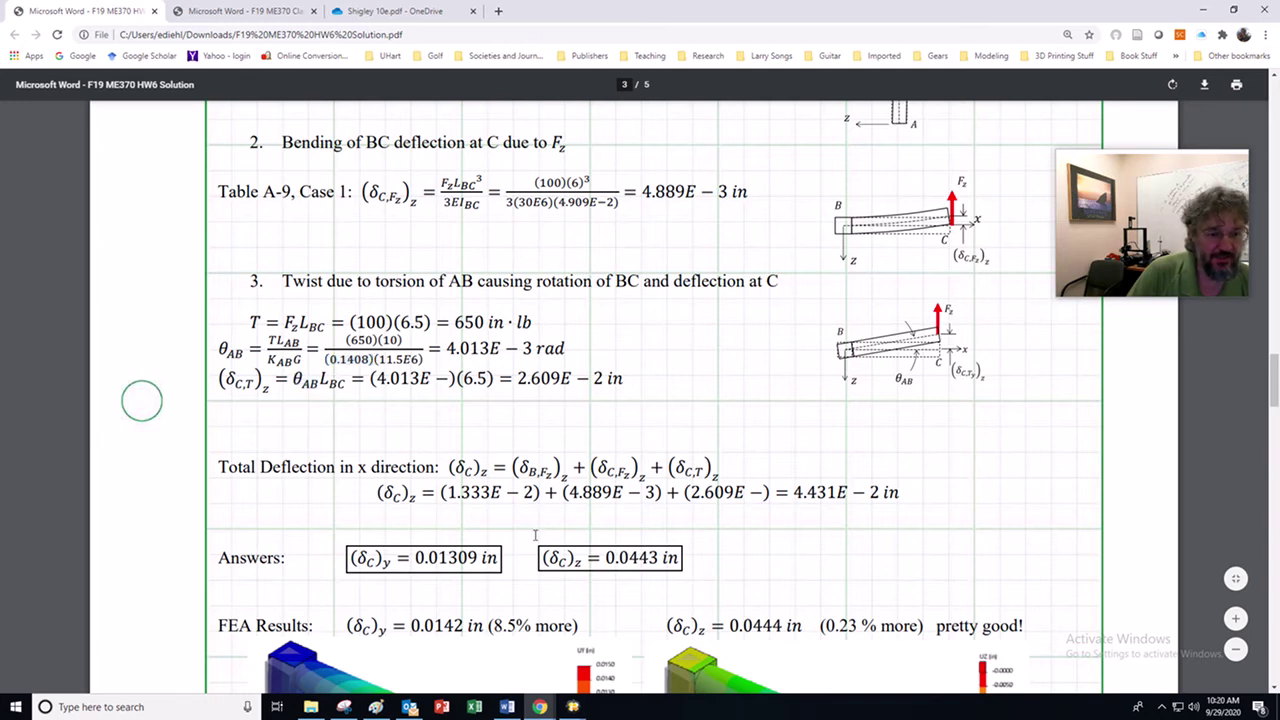
Step: Compare the boxed y and z deflection answers at C with the FEA results and plots below them
scroll(532, 528, "down", 1)
scroll(532, 528, "down", 2)
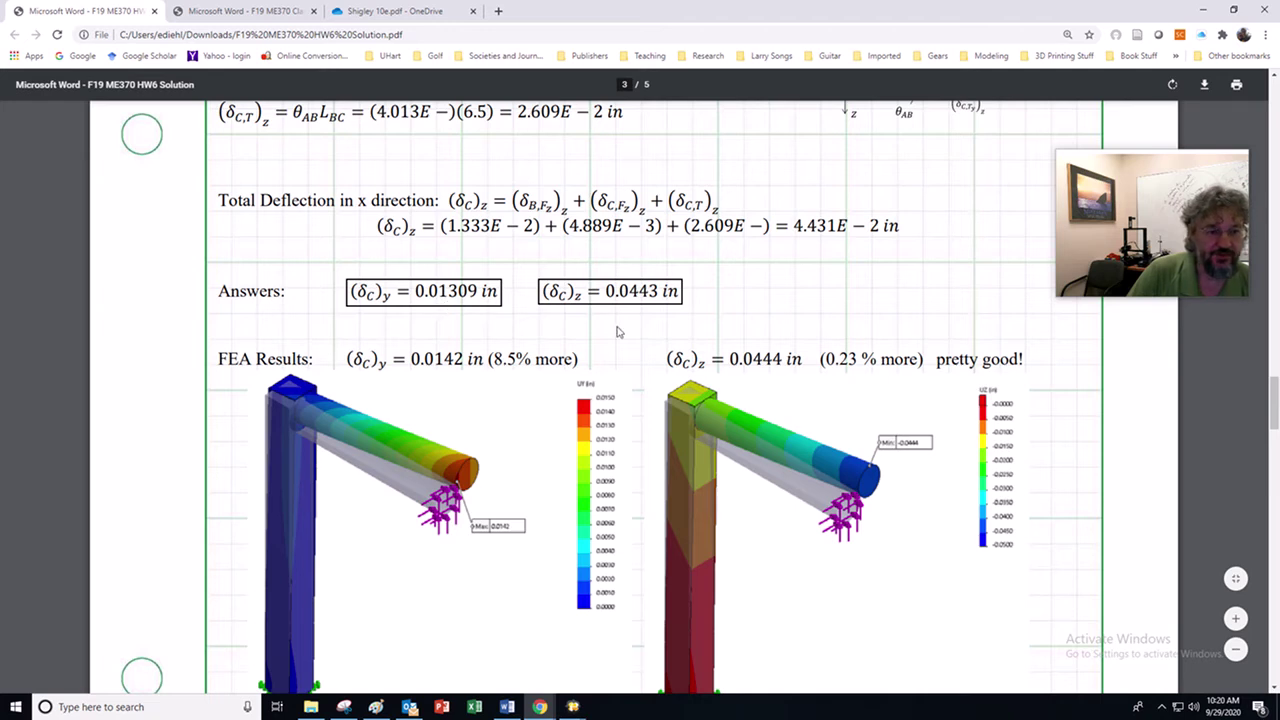
scroll(468, 461, "down", 2)
scroll(466, 458, "down", 1)
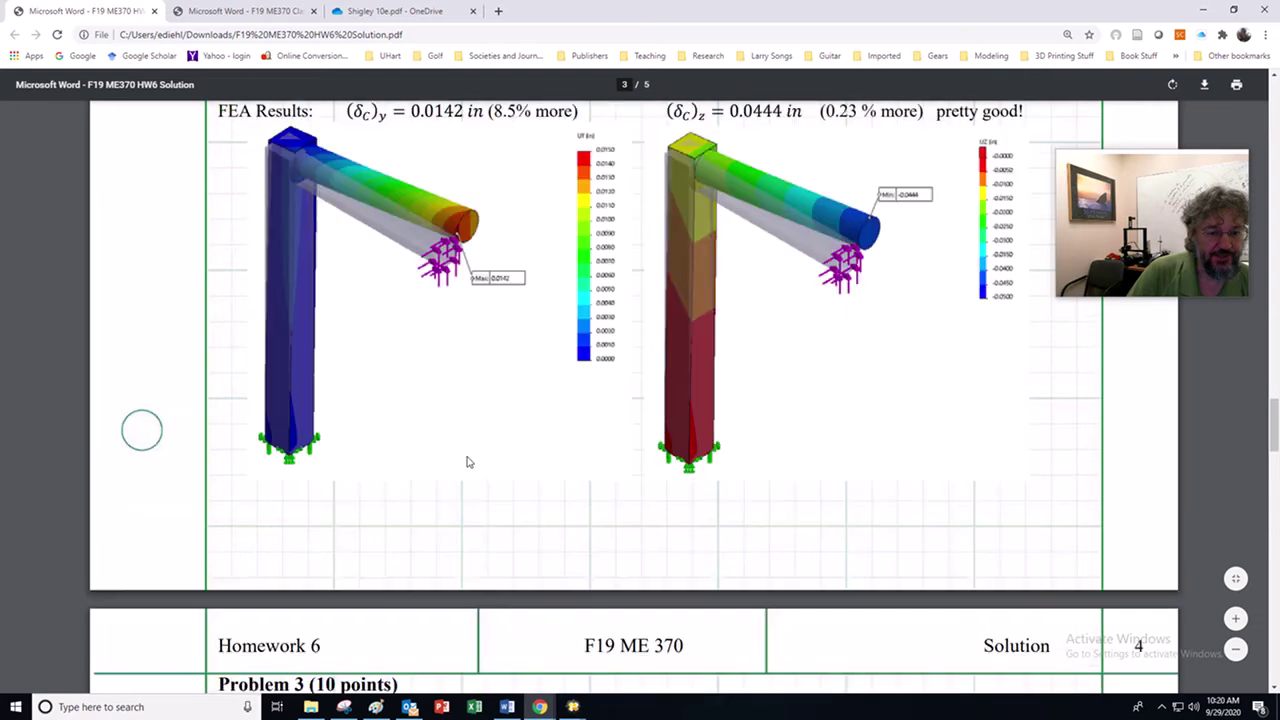
Step: Review the FEA results and the Homework 6 Problem 2 figure with its structure dimensions, and switch to SOLIDWORKS
scroll(466, 458, "up", 3)
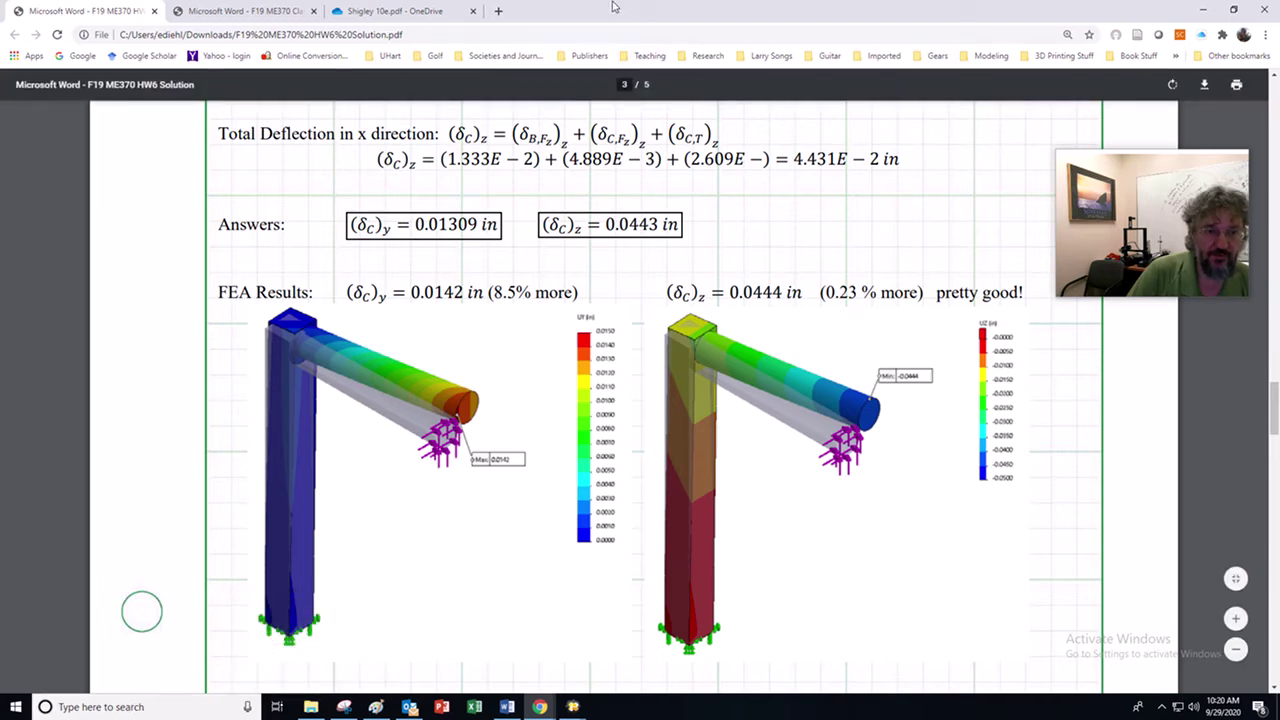
mouse_move(572, 707)
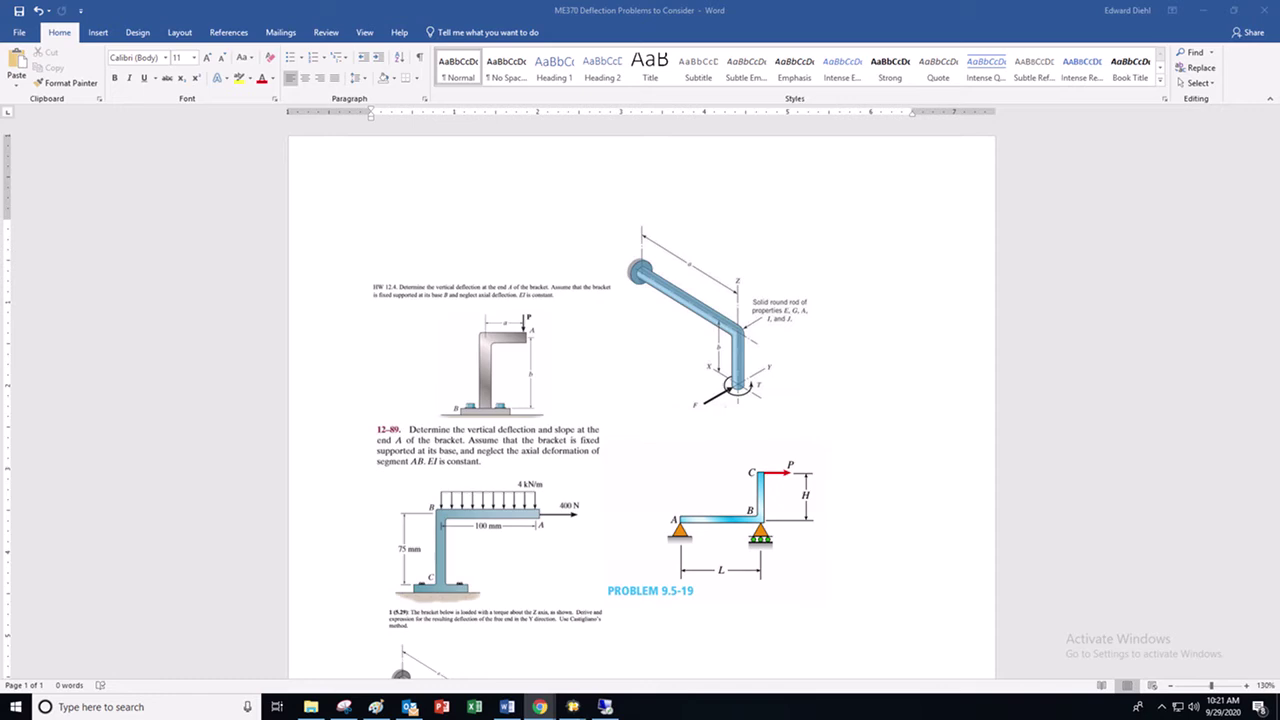
mouse_move(1279, 437)
left_mouse_down()
mouse_move(1128, 449)
mouse_move(1279, 448)
left_mouse_up()
left_click_drag(1279, 400, 780, 0)
scroll(697, 290, "up", 8)
scroll(697, 291, "up", 10)
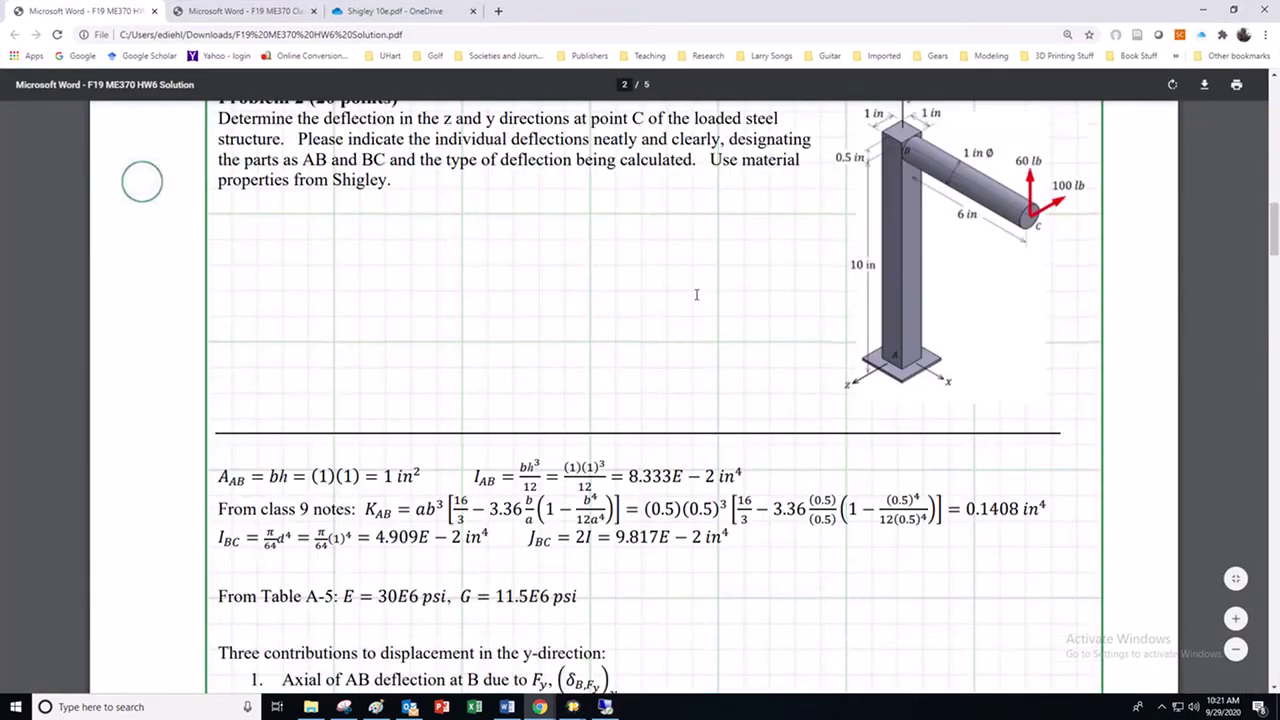
scroll(710, 281, "down", 2)
left_click_drag(770, 14, 1279, 200)
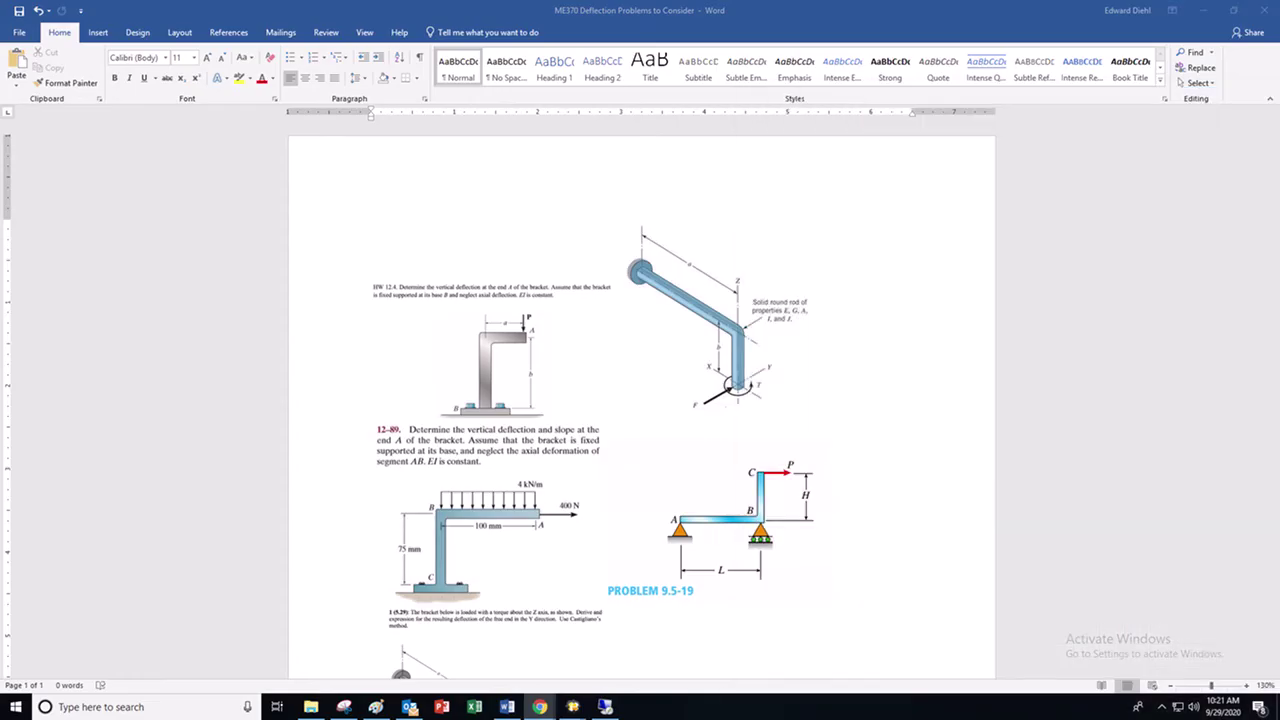
left_click(605, 707)
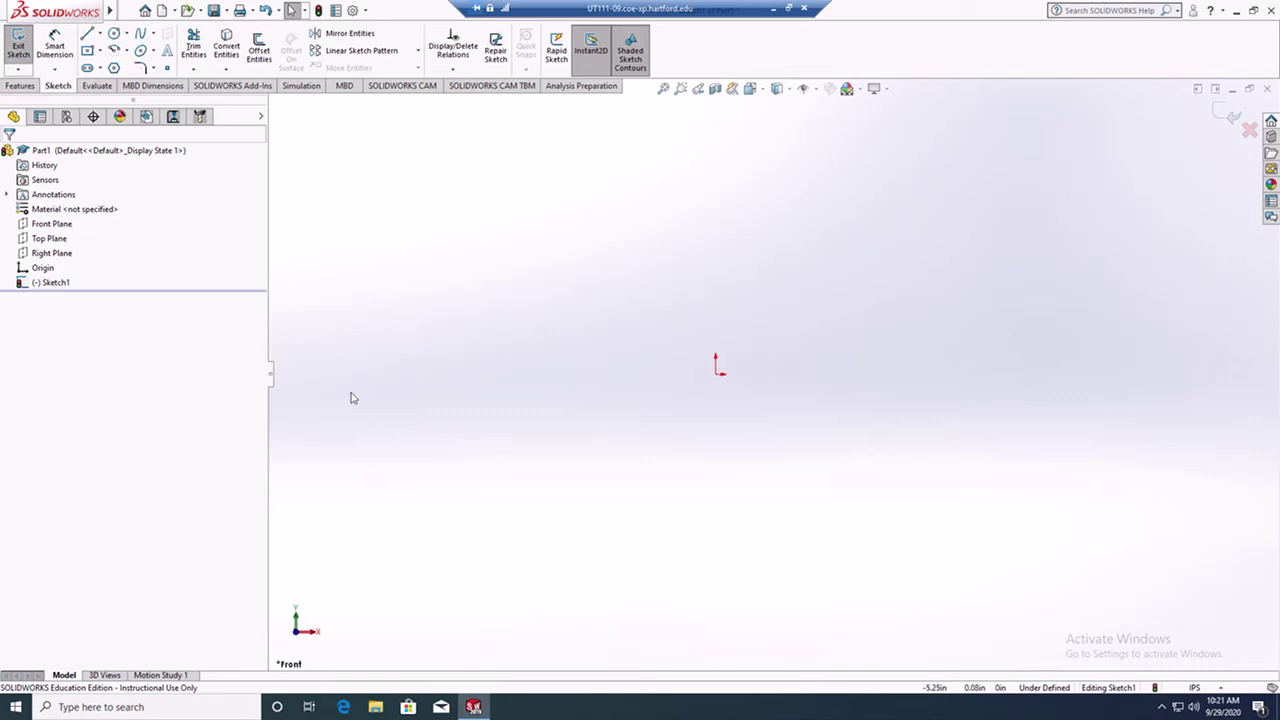
middle_click_drag(468, 486, 409, 579)
key("Escape")
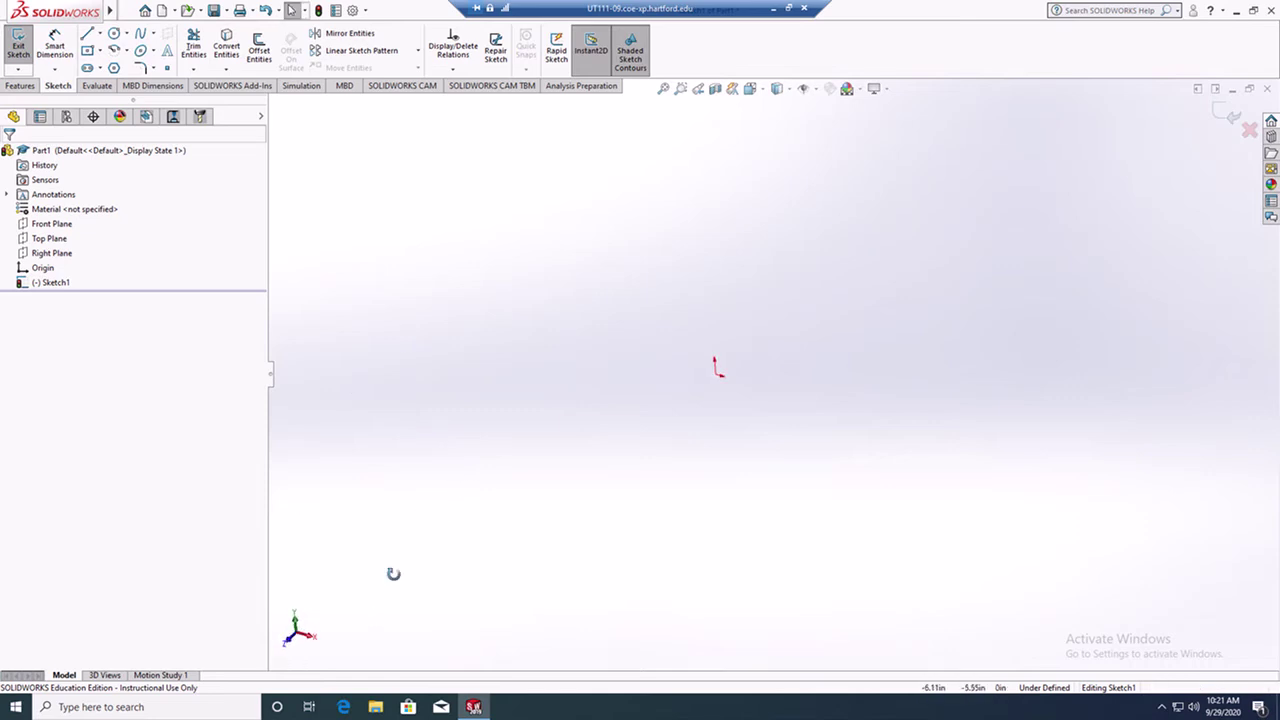
left_click(26, 240)
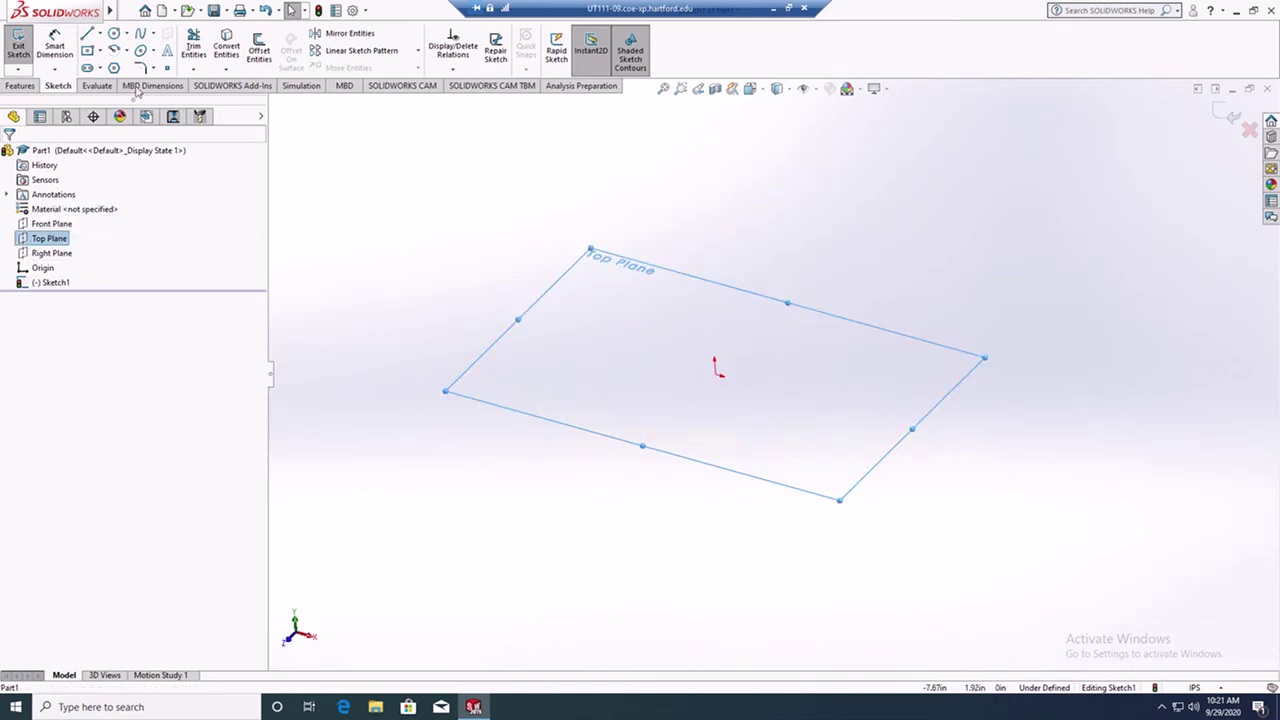
left_click(88, 50)
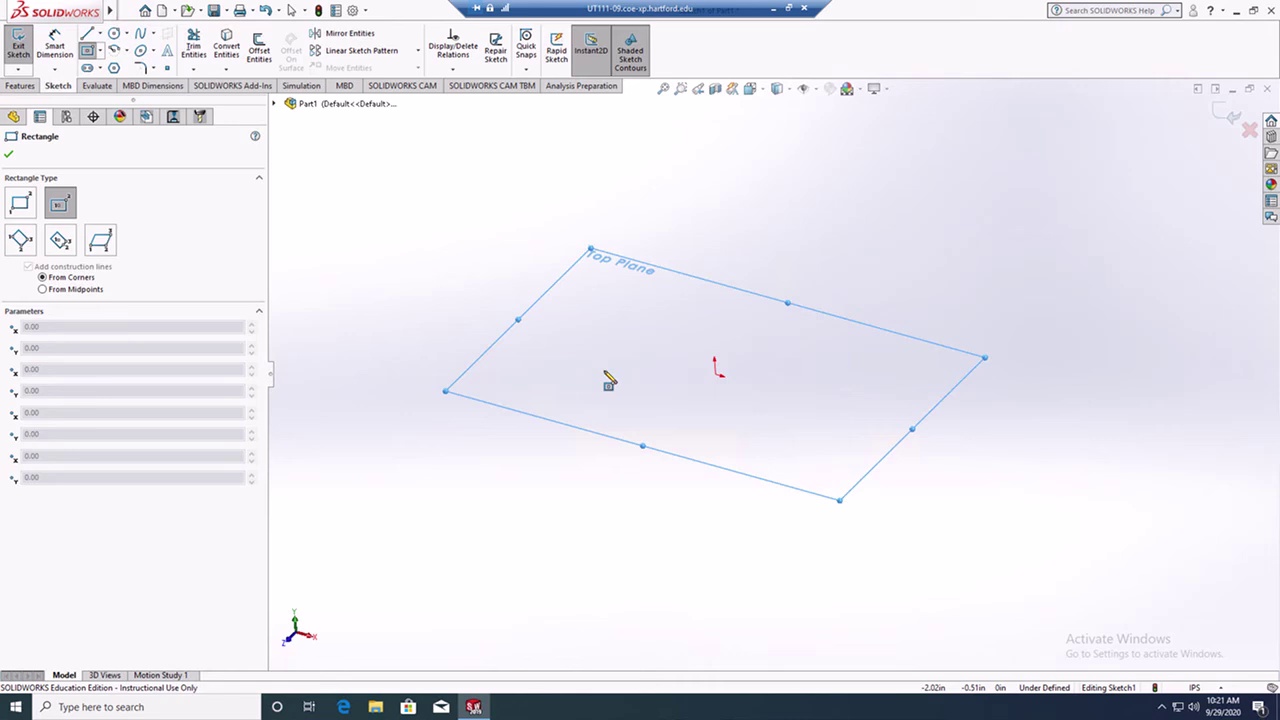
left_click(716, 378)
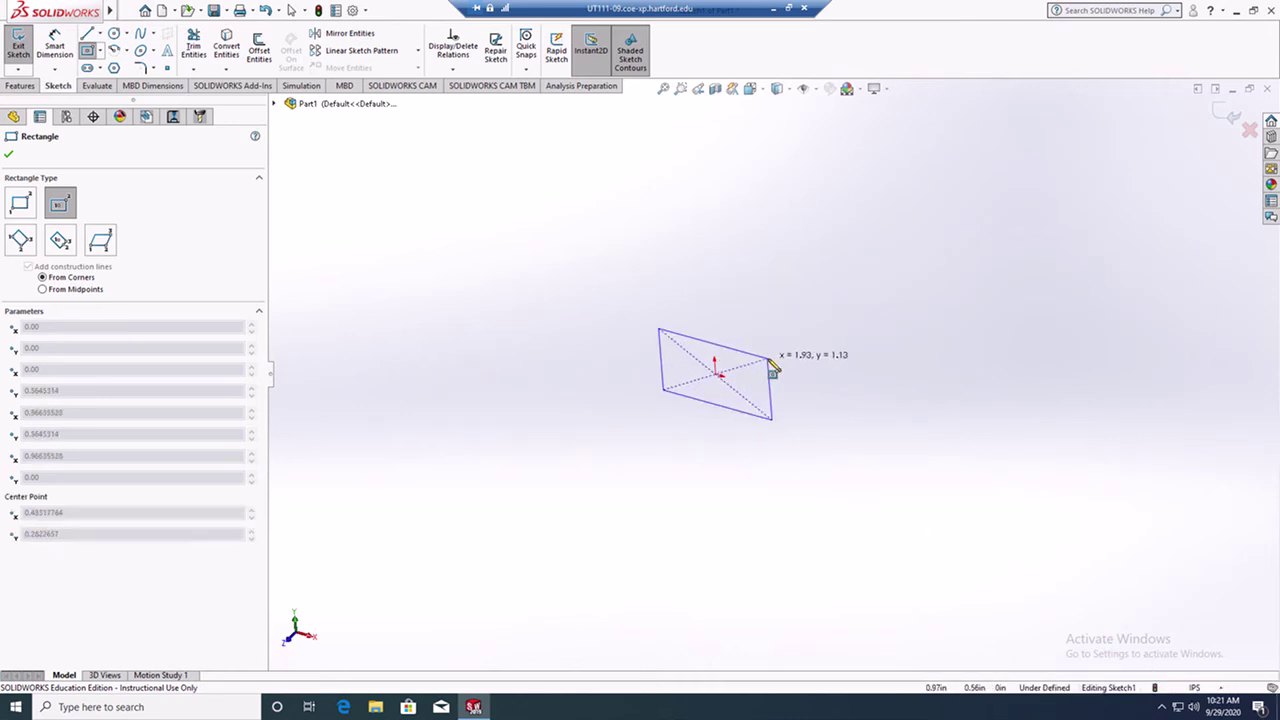
left_click(772, 366)
mouse_move(866, 383)
middle_mouse_down()
mouse_move(887, 257)
mouse_move(771, 337)
mouse_move(829, 324)
mouse_move(831, 338)
middle_mouse_up()
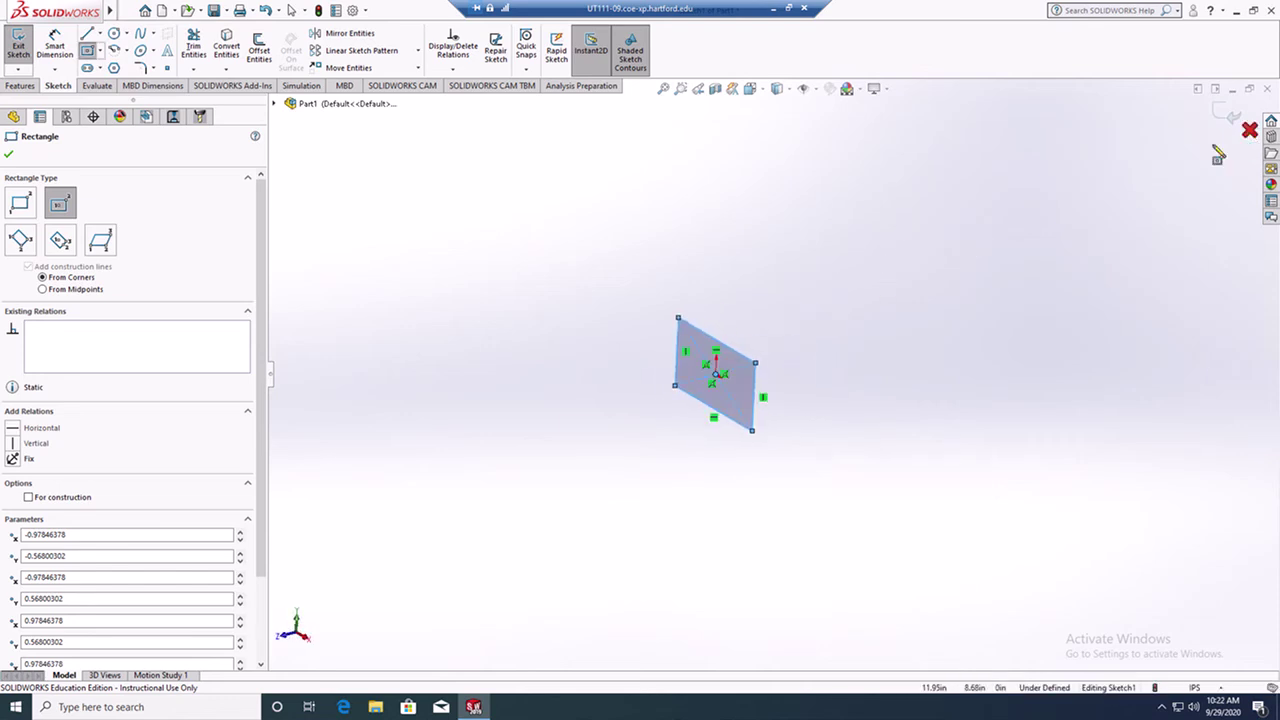
left_click(1249, 130)
left_click(678, 364)
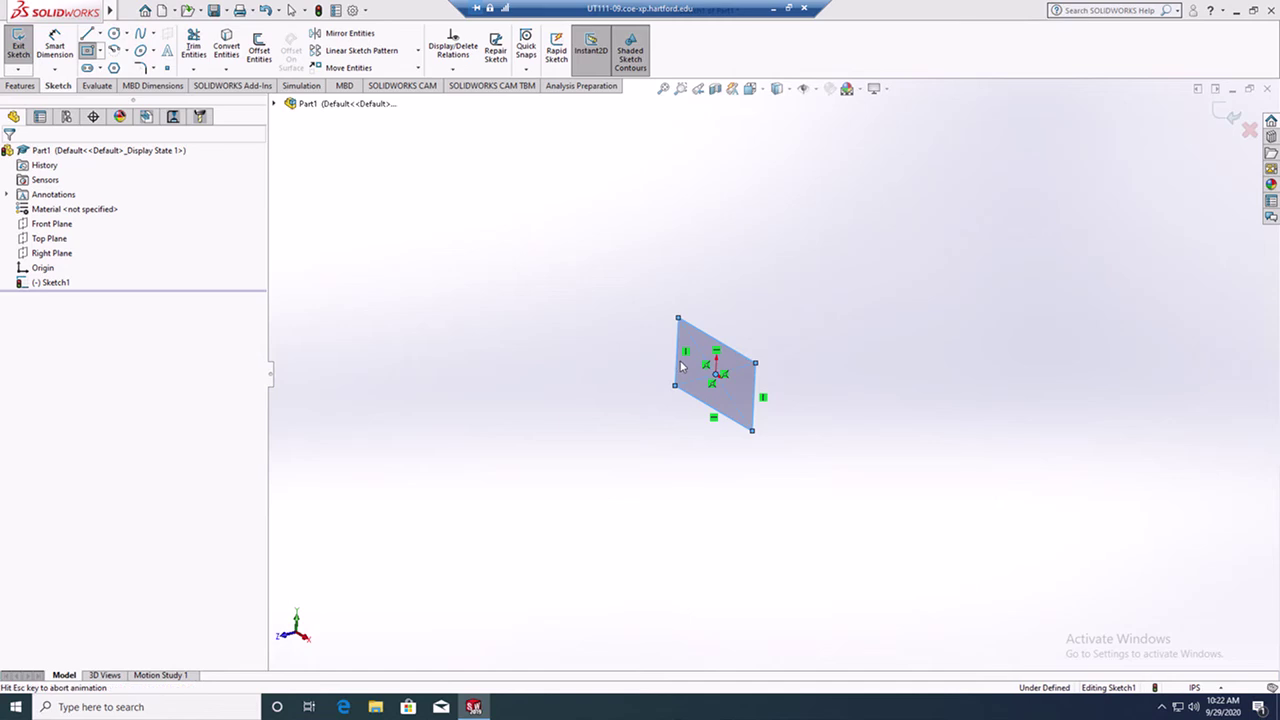
Step: Sketch a center rectangle about 2.09 by 2.08 in on the Top Plane, centered on the origin
left_click(48, 240)
mouse_move(620, 251)
middle_mouse_down()
mouse_move(572, 278)
mouse_move(555, 272)
middle_mouse_up()
left_click(88, 50)
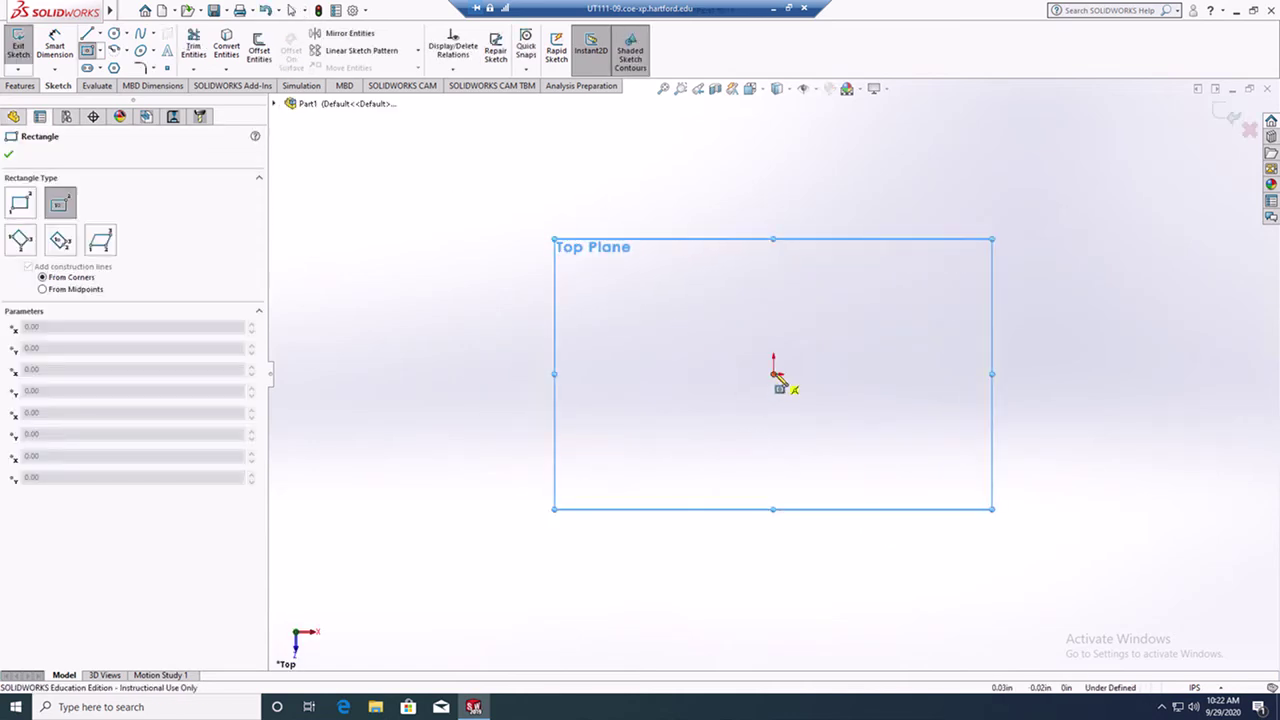
mouse_move(774, 376)
left_mouse_down()
mouse_move(823, 346)
mouse_move(838, 309)
left_mouse_up()
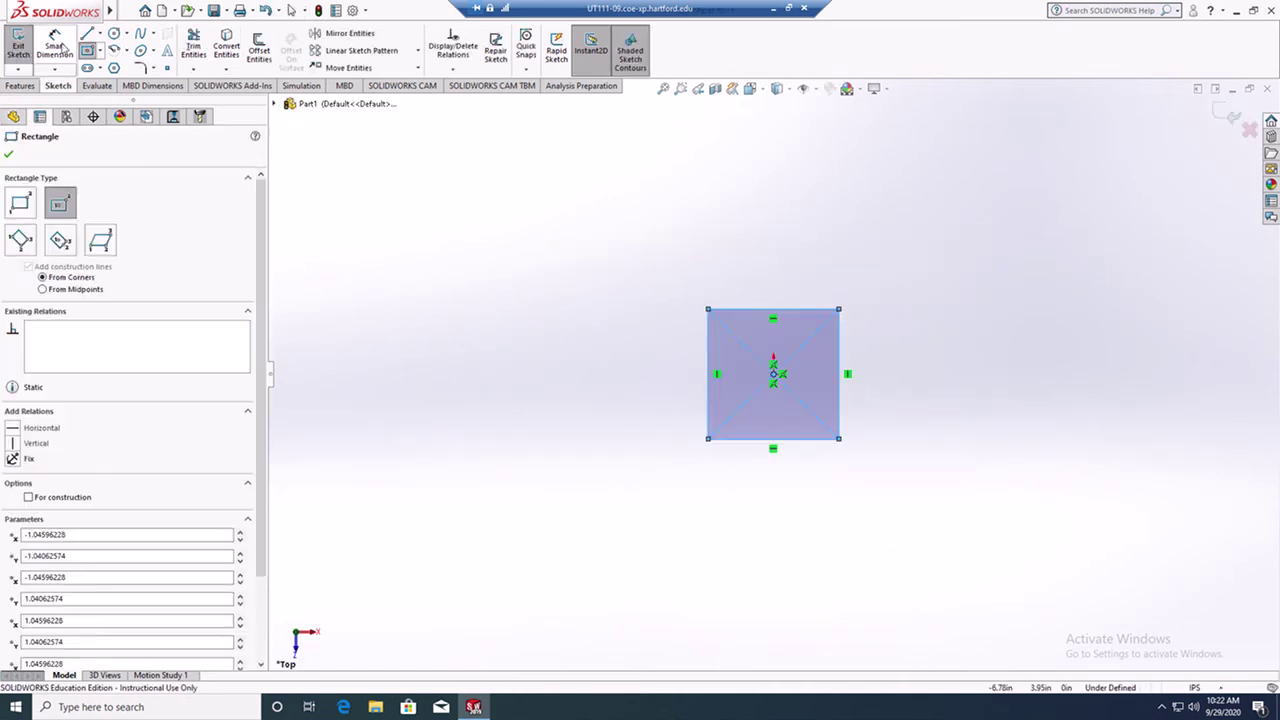
Step: Dimension the rectangle's width and height to 1 in each and finish the sketch
left_click(60, 49)
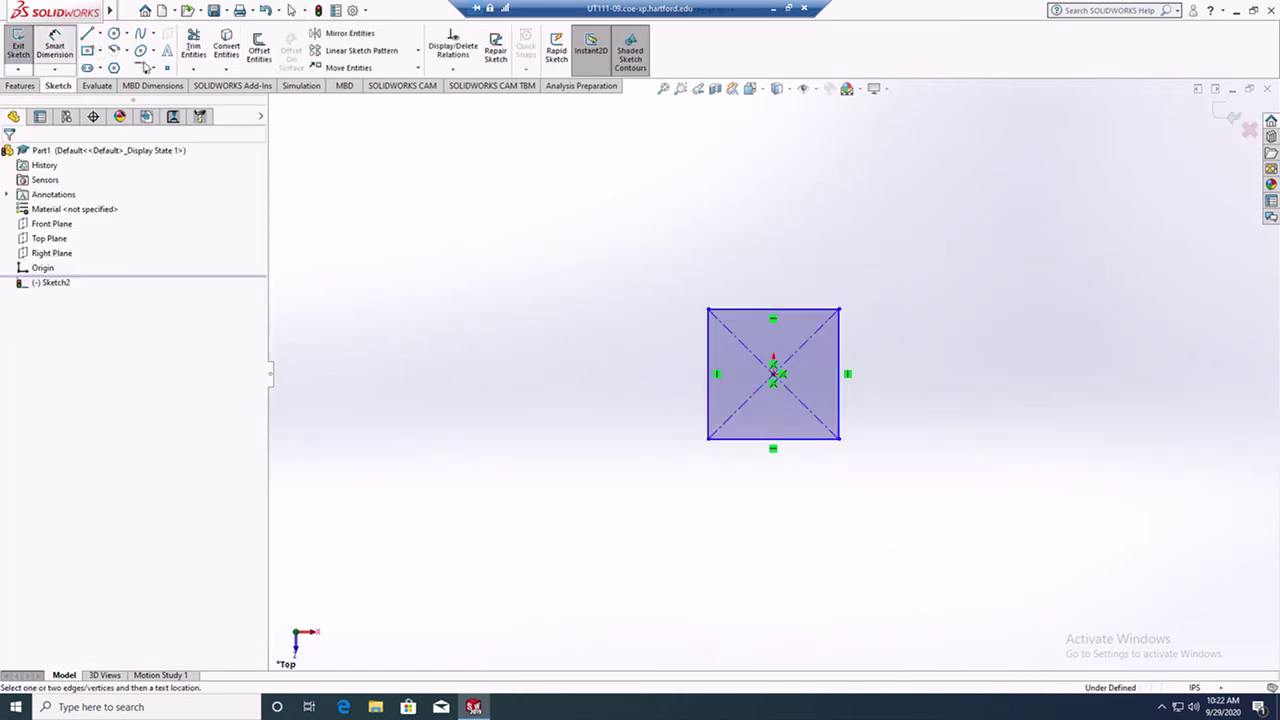
left_click(757, 316)
left_click(766, 259)
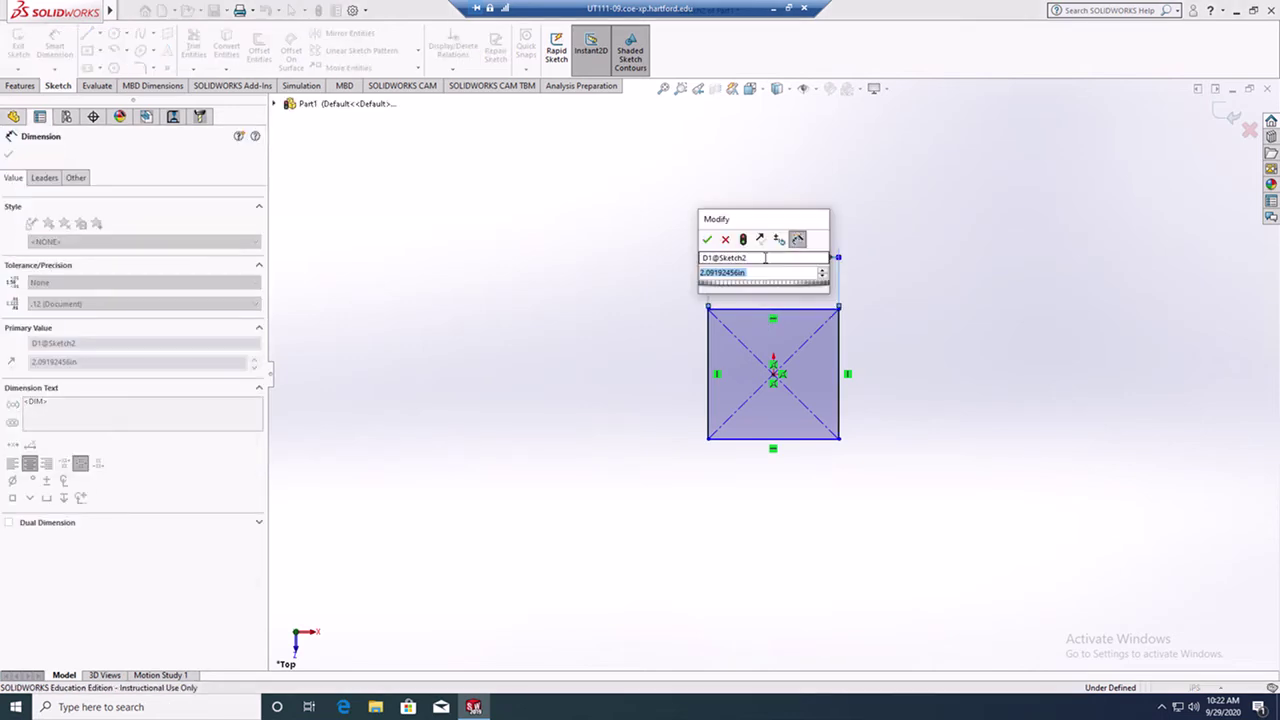
type("1")
key("Return")
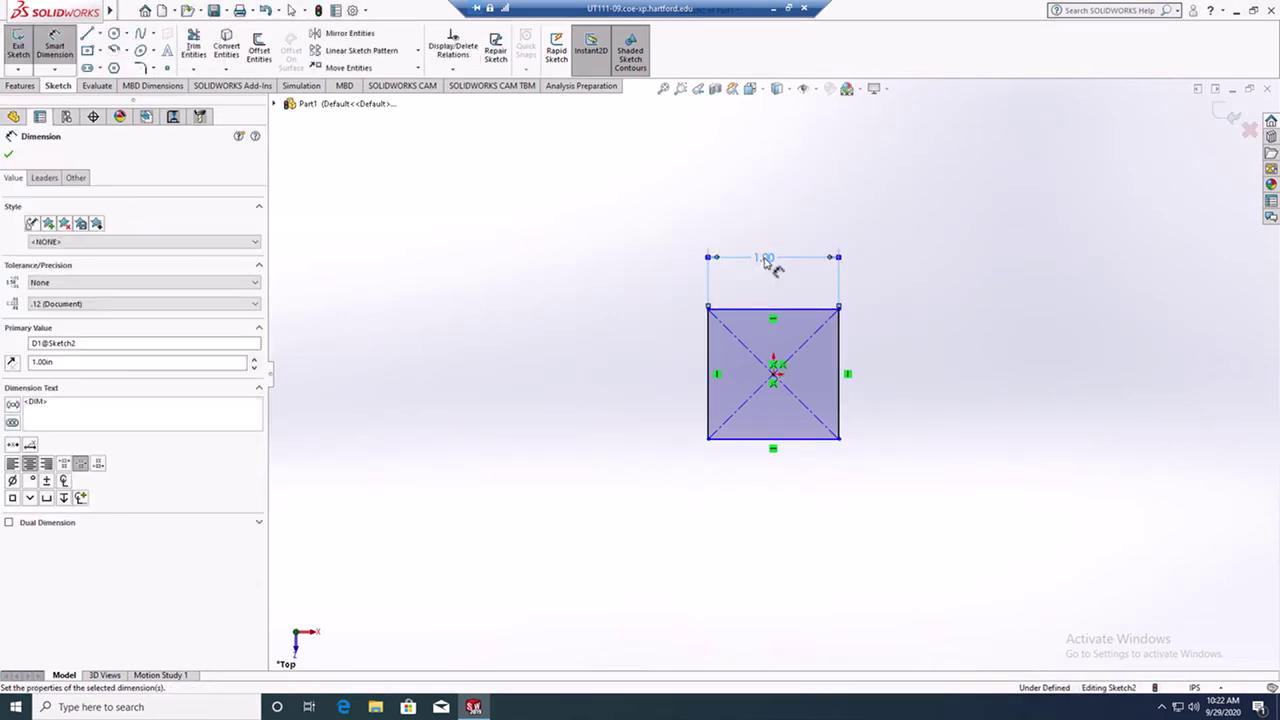
left_click(842, 362)
left_click(893, 368)
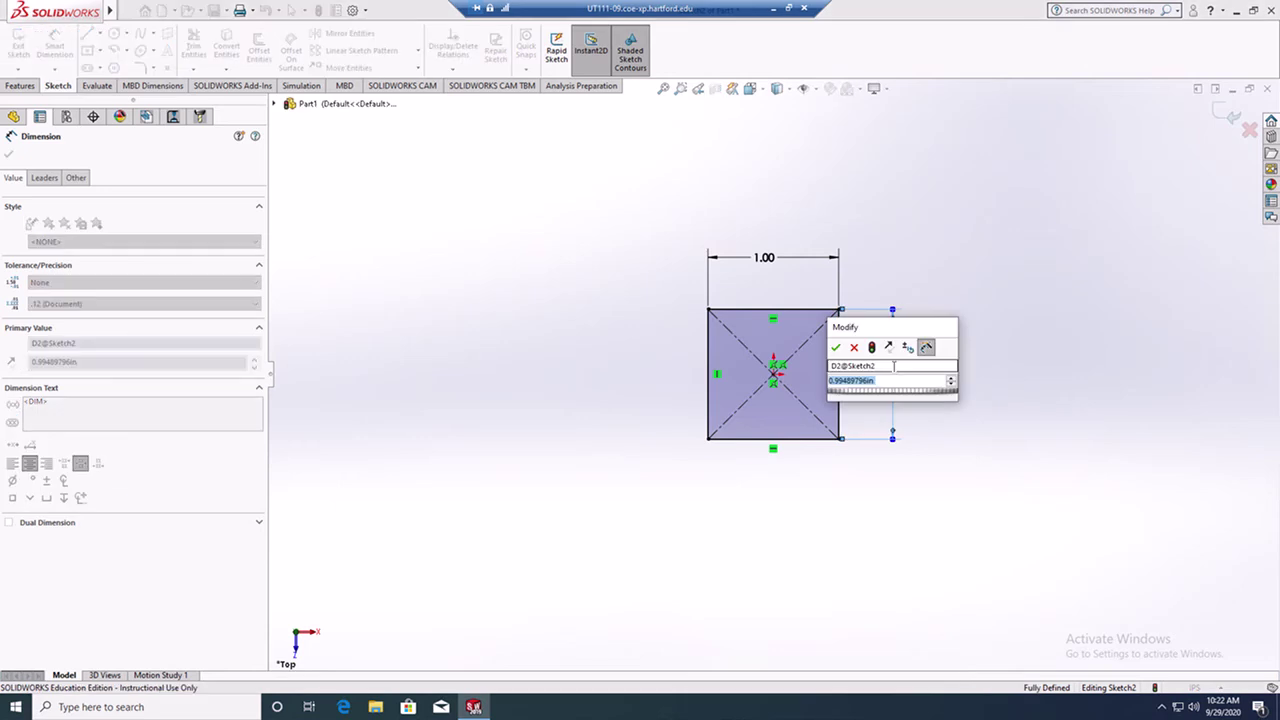
type("1")
key("Return")
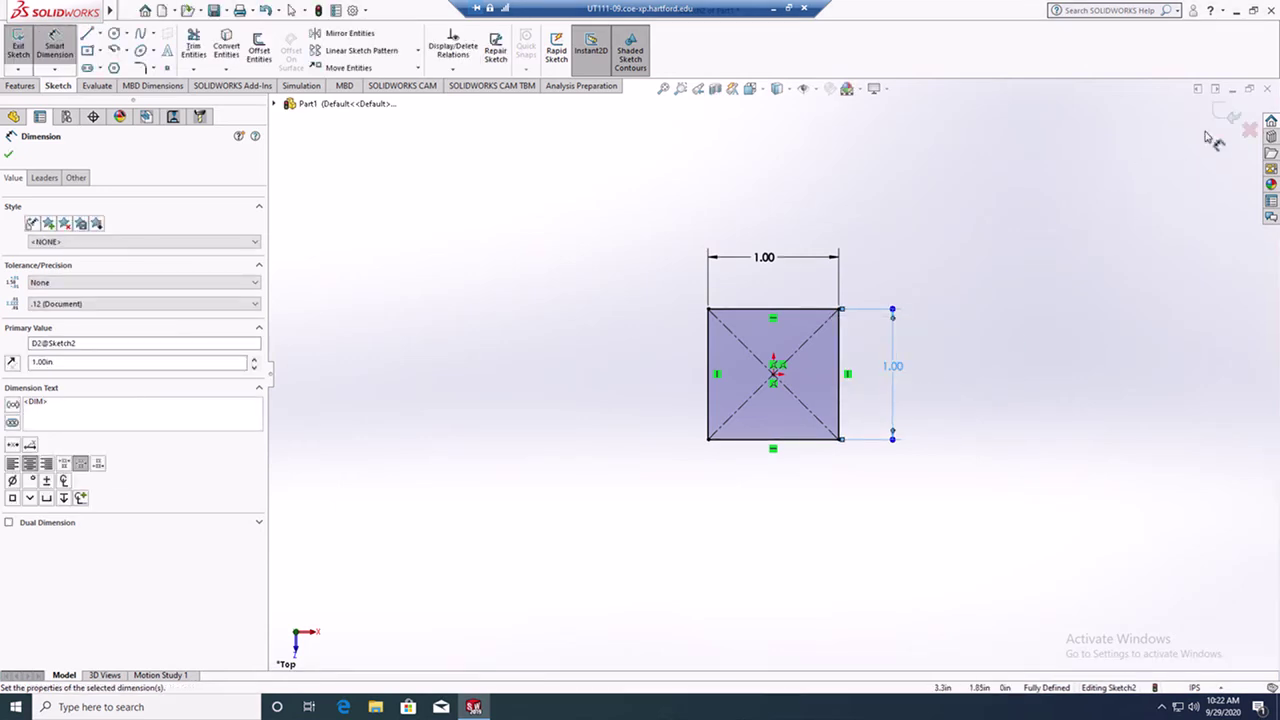
left_click(1236, 116)
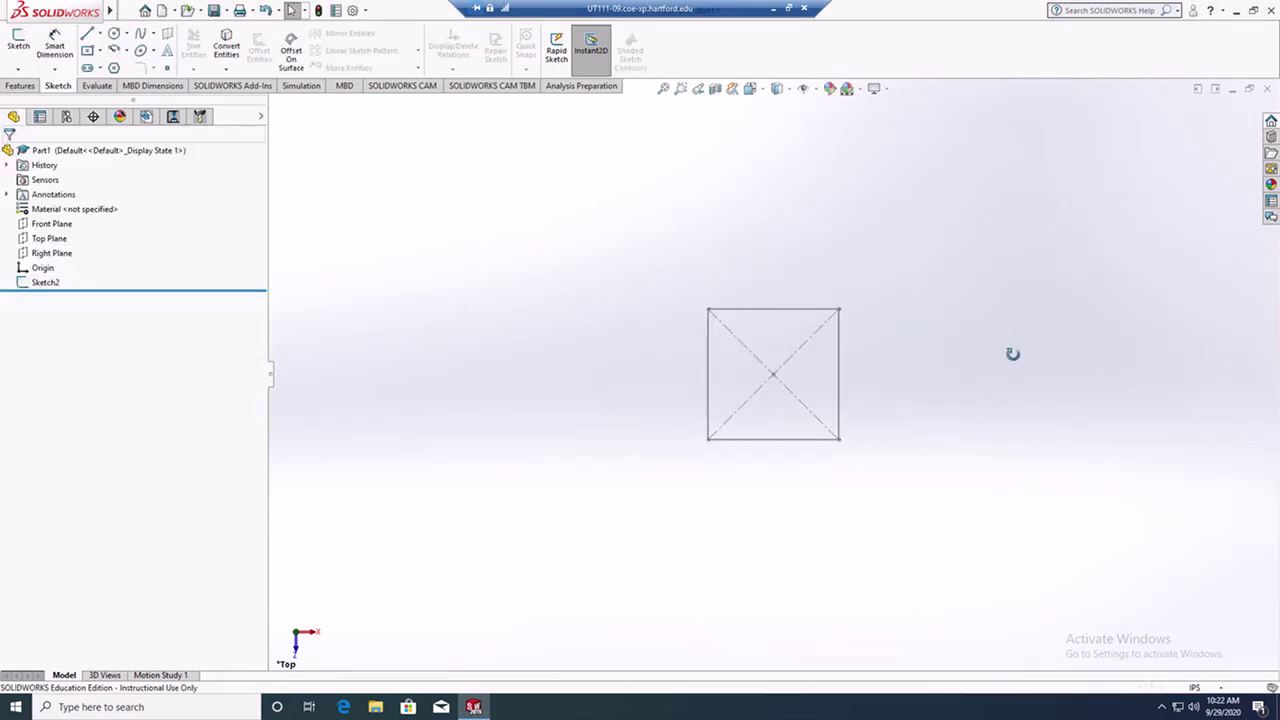
Step: Extrude the square sketch upward as a blind boss with a depth of 10.5 in
mouse_move(1012, 354)
middle_mouse_down()
mouse_move(929, 240)
mouse_move(946, 217)
mouse_move(950, 232)
middle_mouse_up()
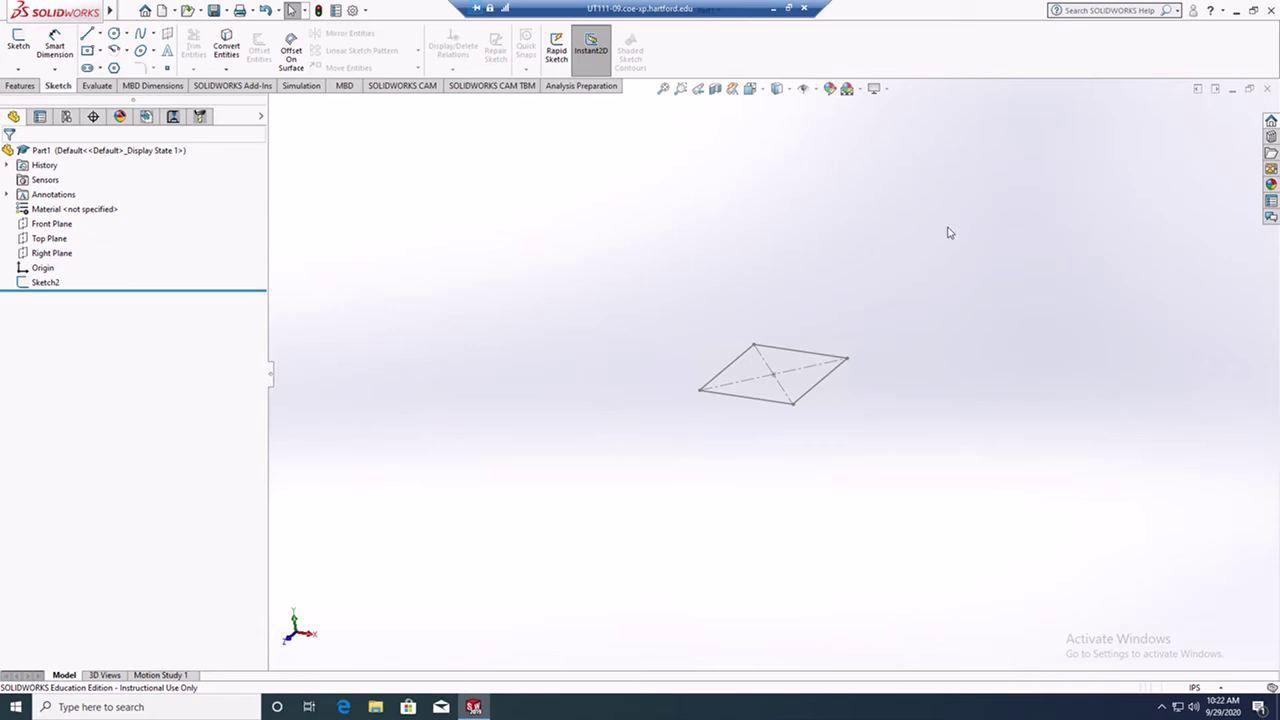
left_click(28, 87)
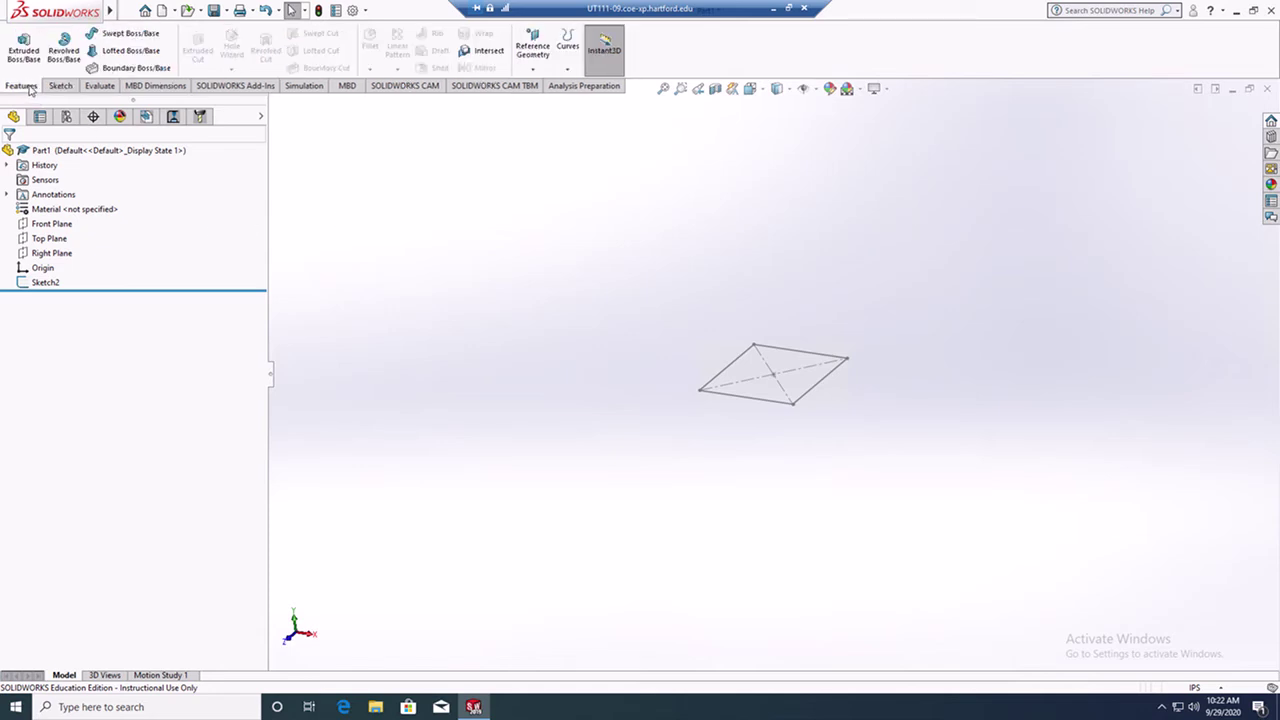
left_click(42, 283)
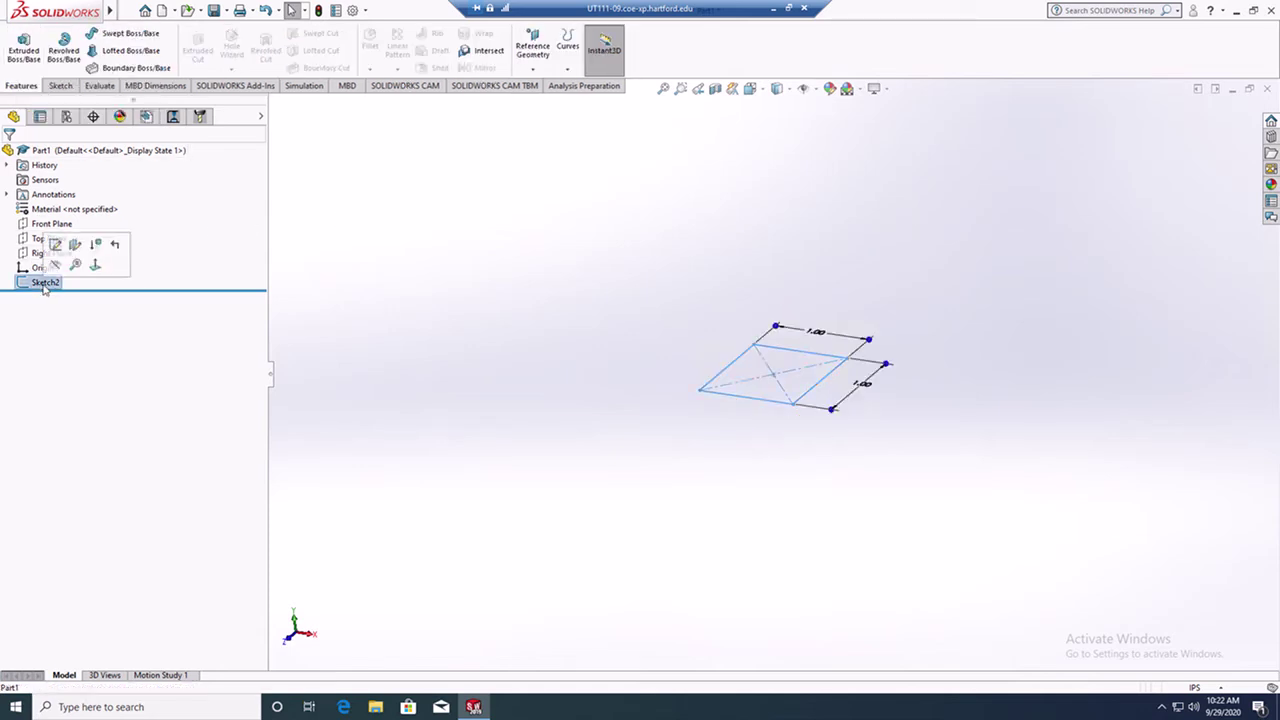
left_click(25, 55)
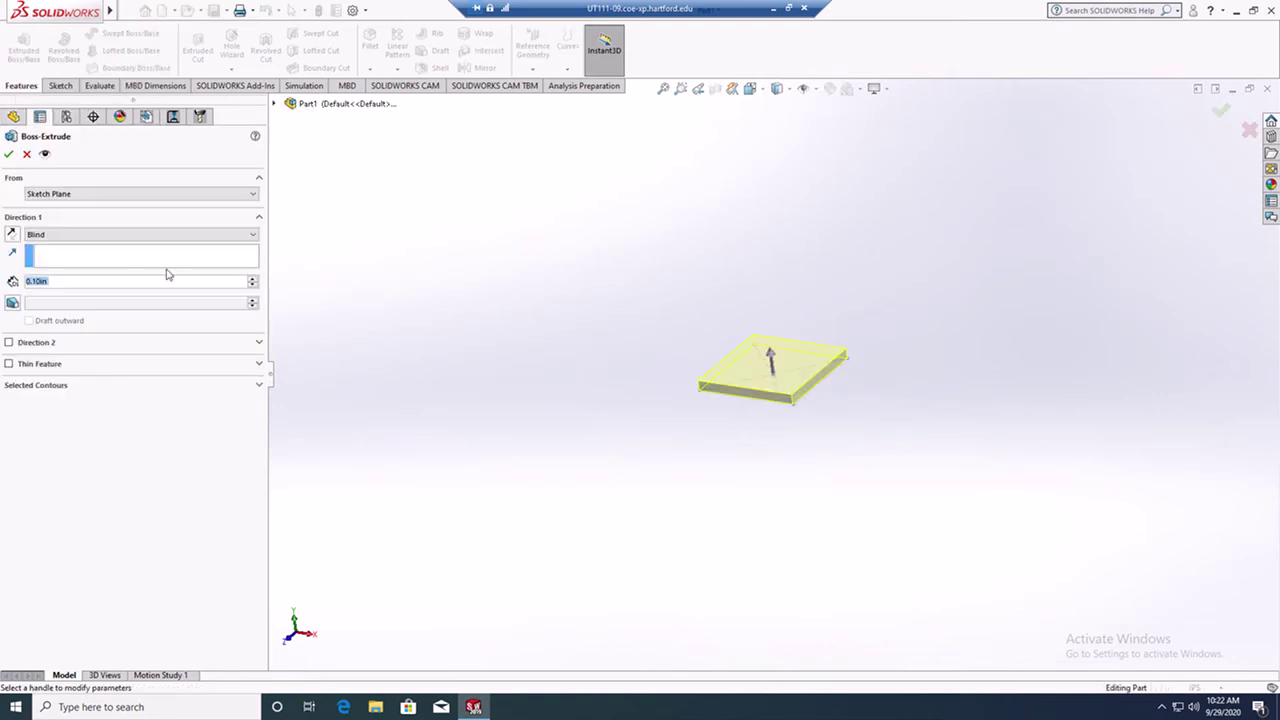
type("10.5")
key("Return")
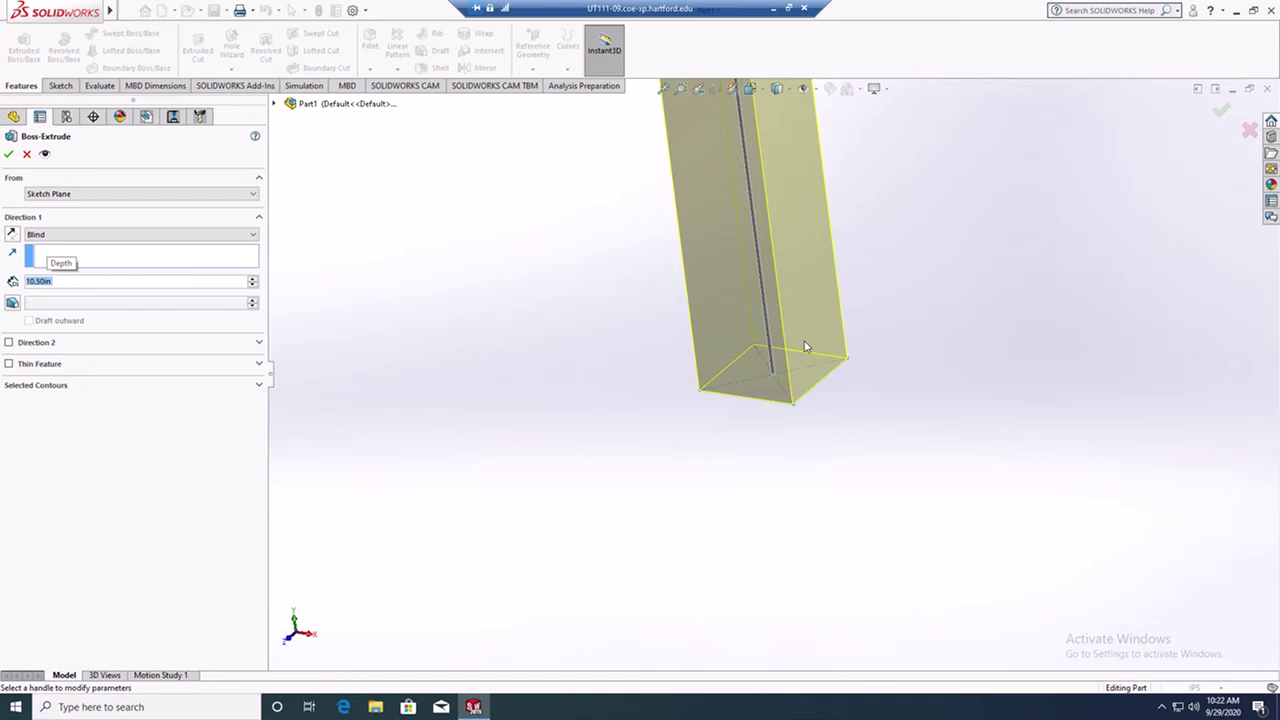
scroll(920, 375, "up", 5)
scroll(859, 203, "down", 1)
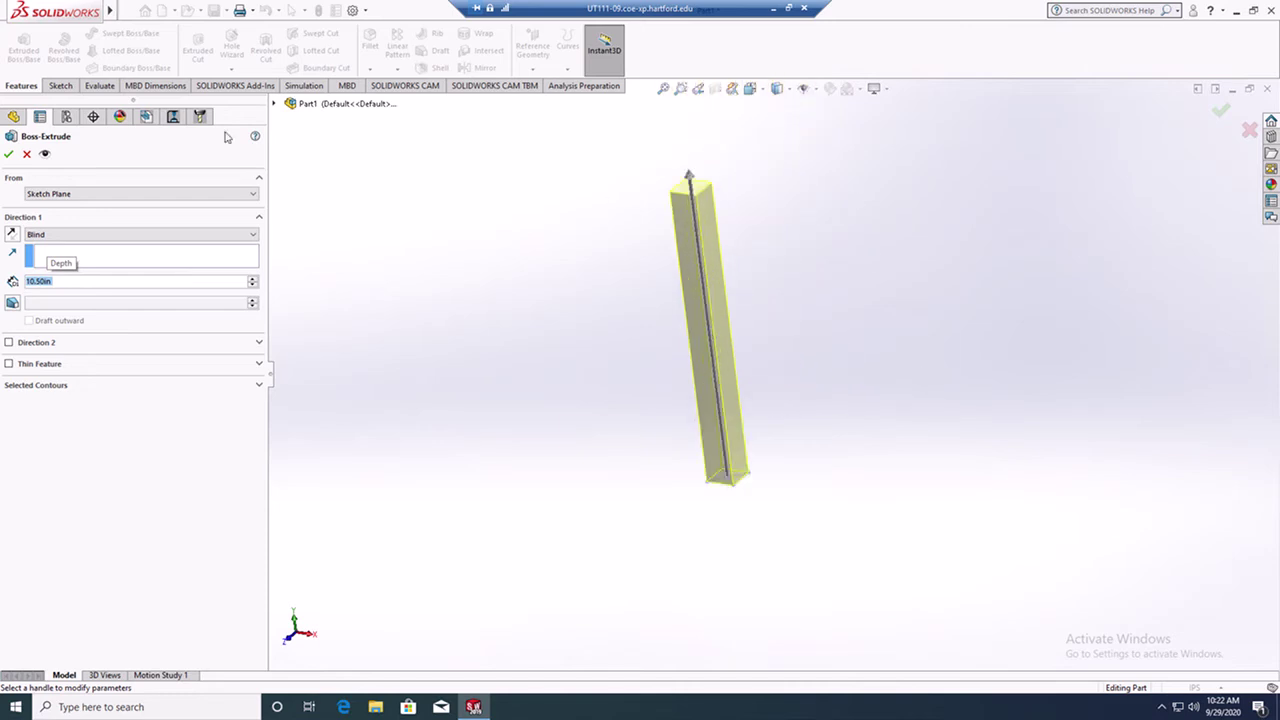
left_click(9, 154)
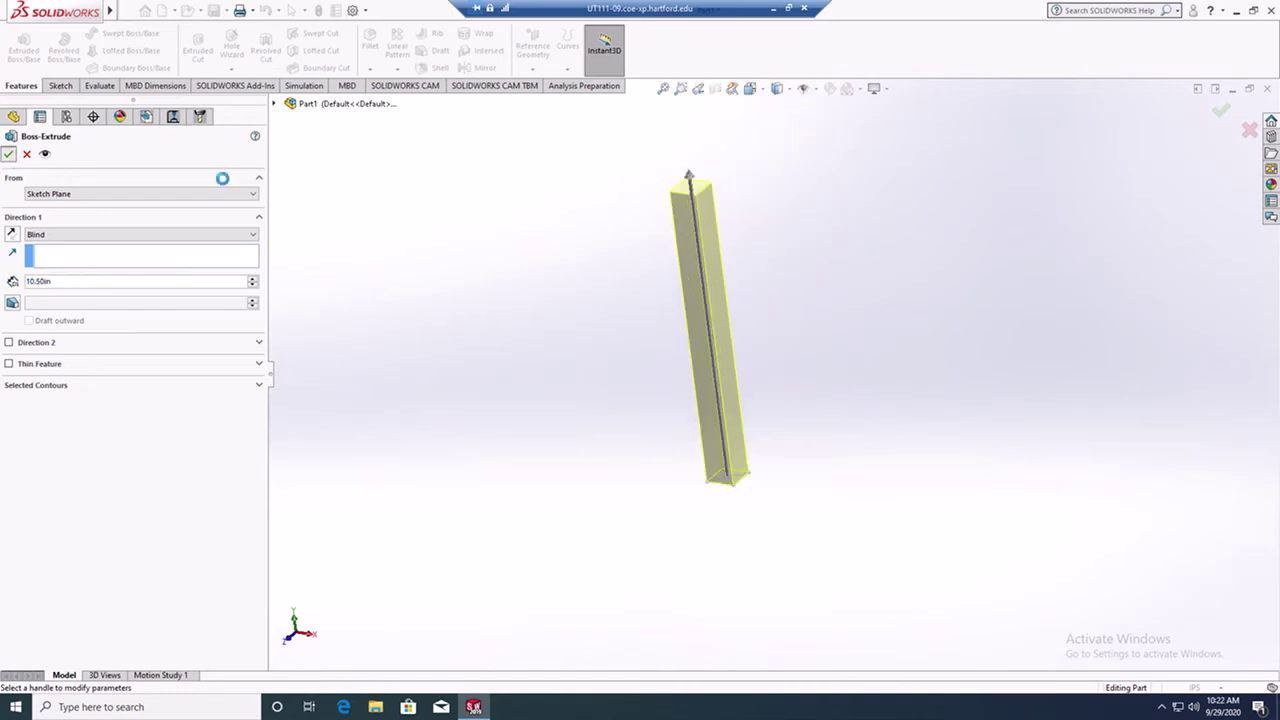
Step: Start a sketch on the column's +X side face and draw a vertical centerline about 0.5 in down from the top edge's midpoint
left_click(712, 254)
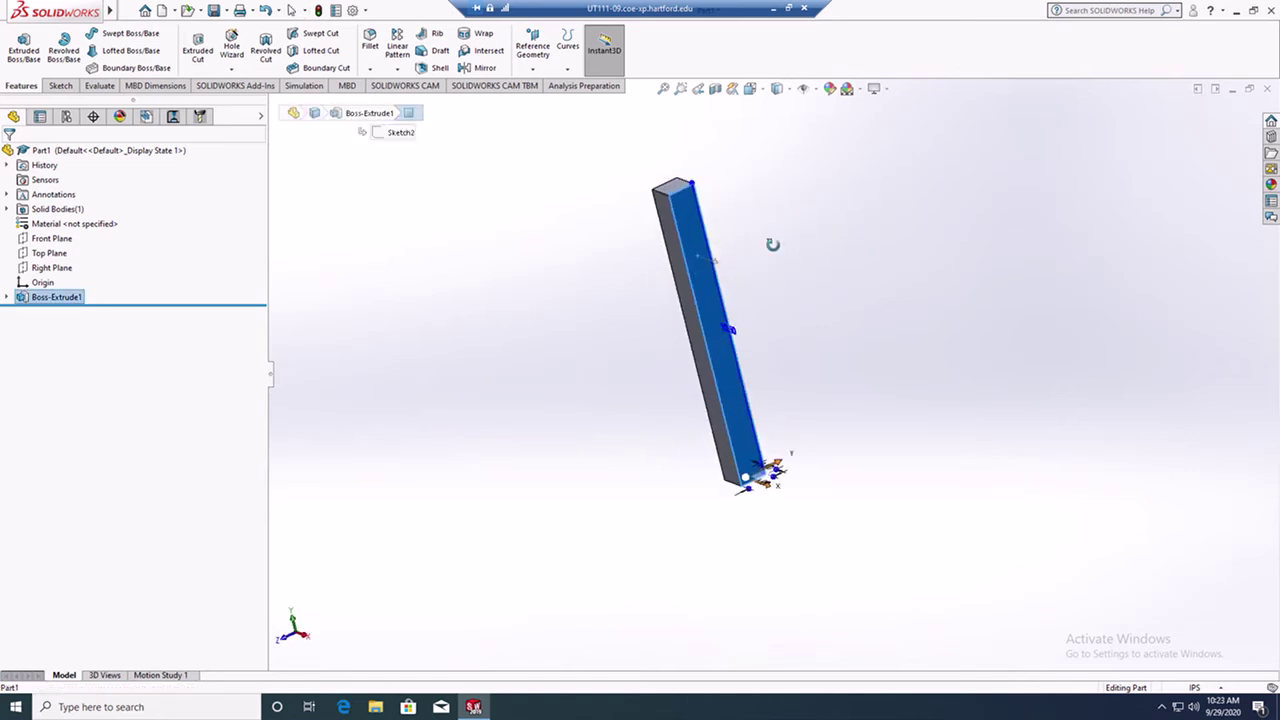
scroll(814, 226, "down", 3)
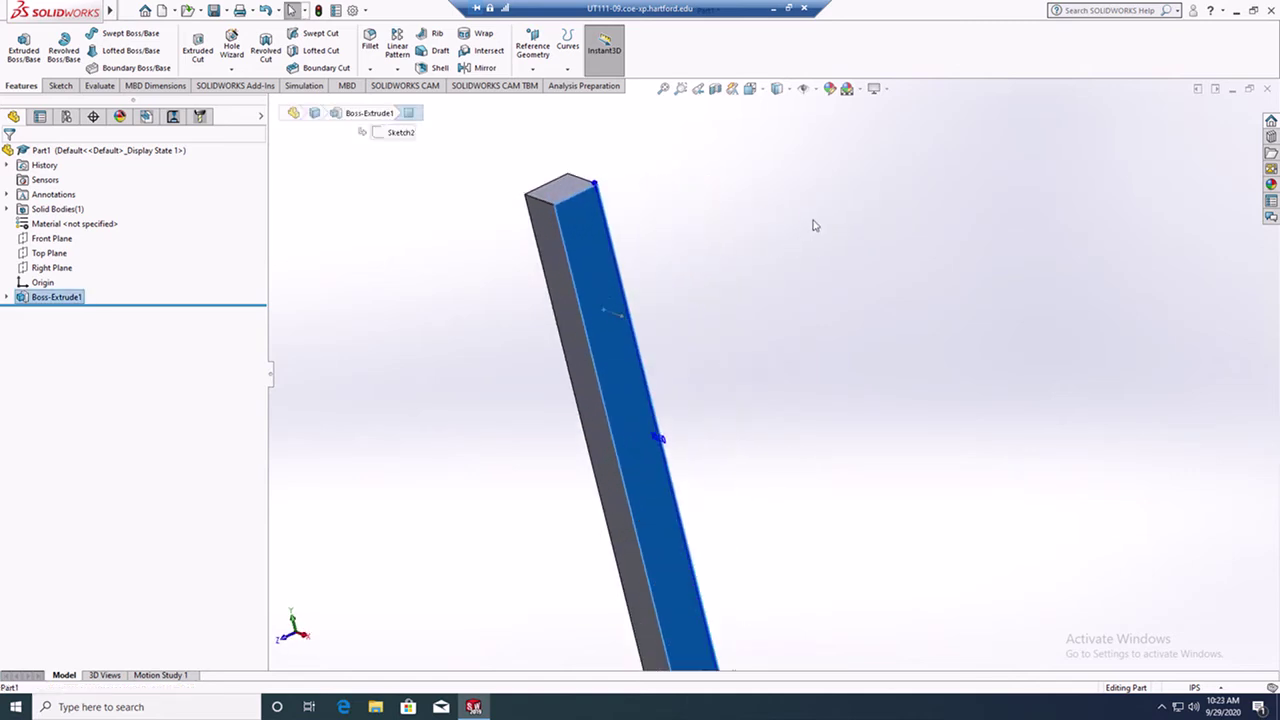
left_click(58, 86)
left_click(18, 42)
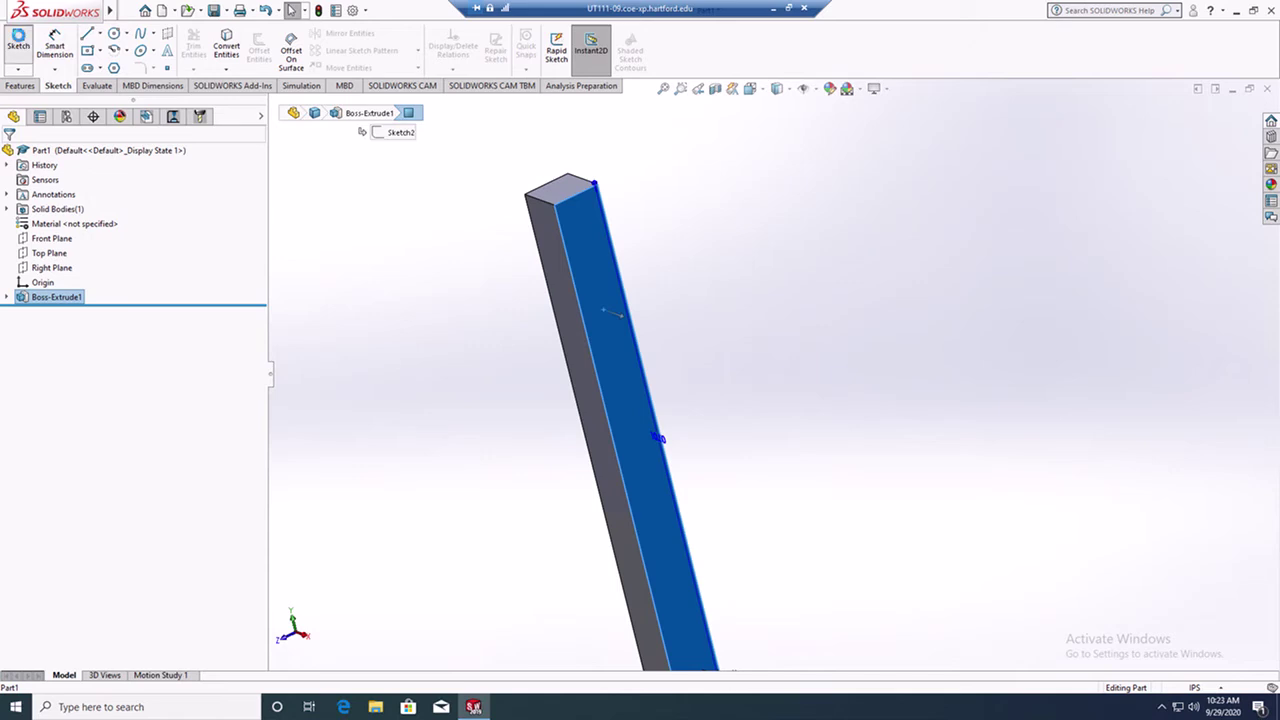
left_click(100, 35)
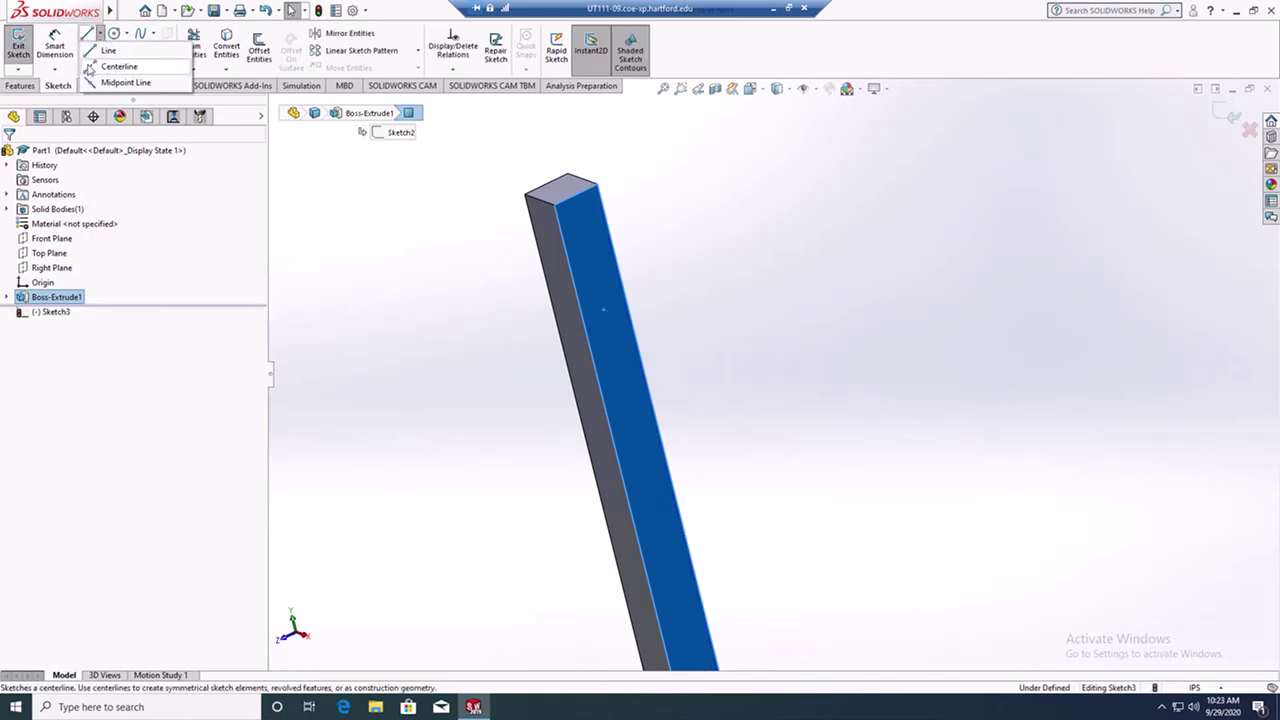
left_click(120, 64)
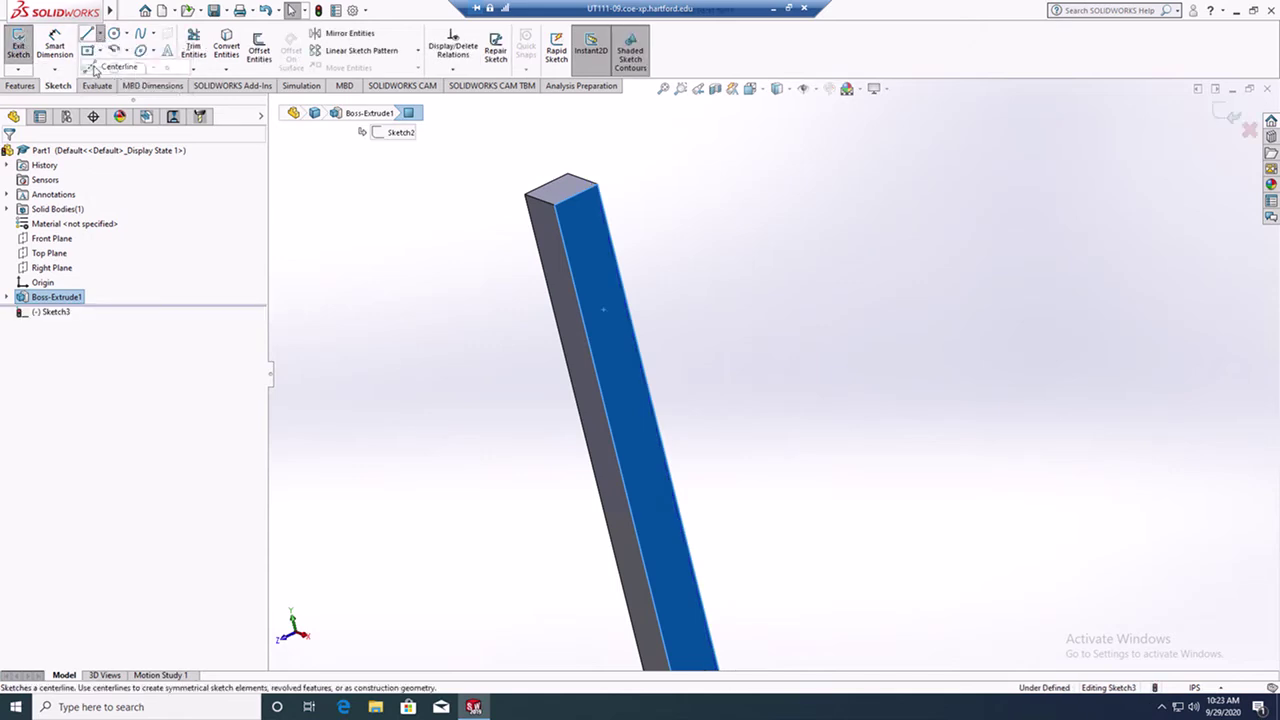
left_click(575, 192)
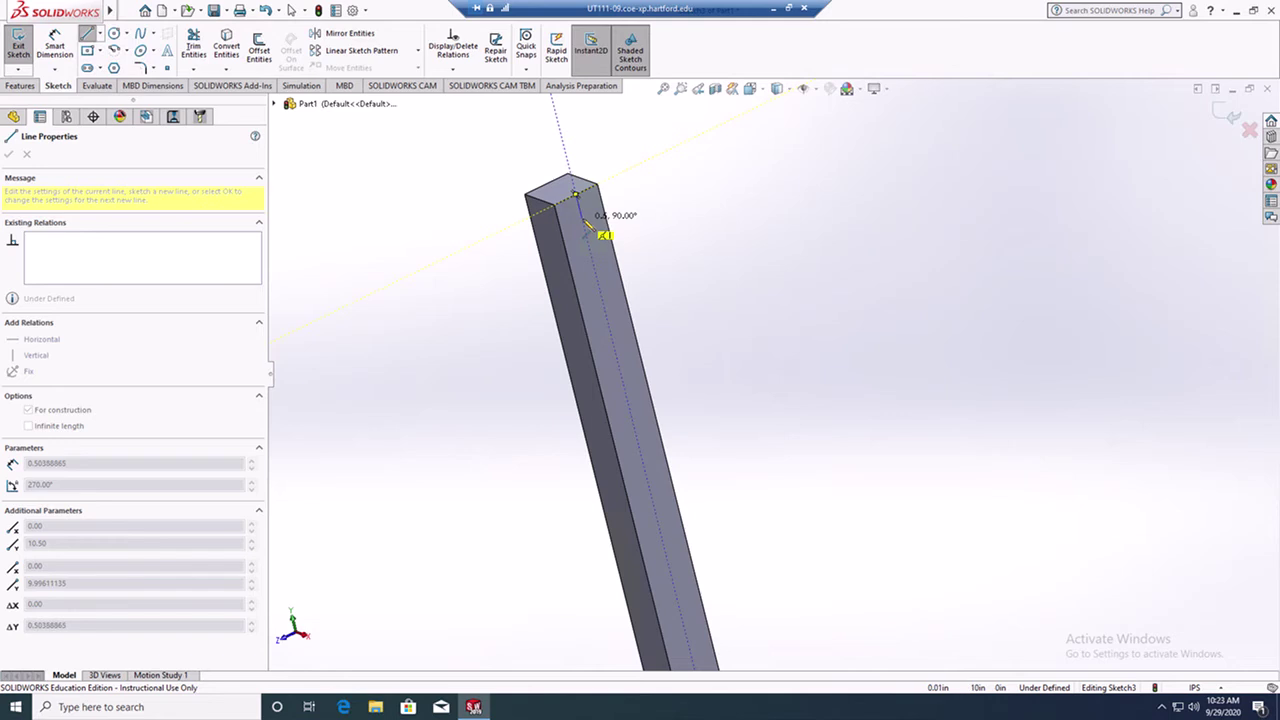
left_click(582, 219)
key("Escape")
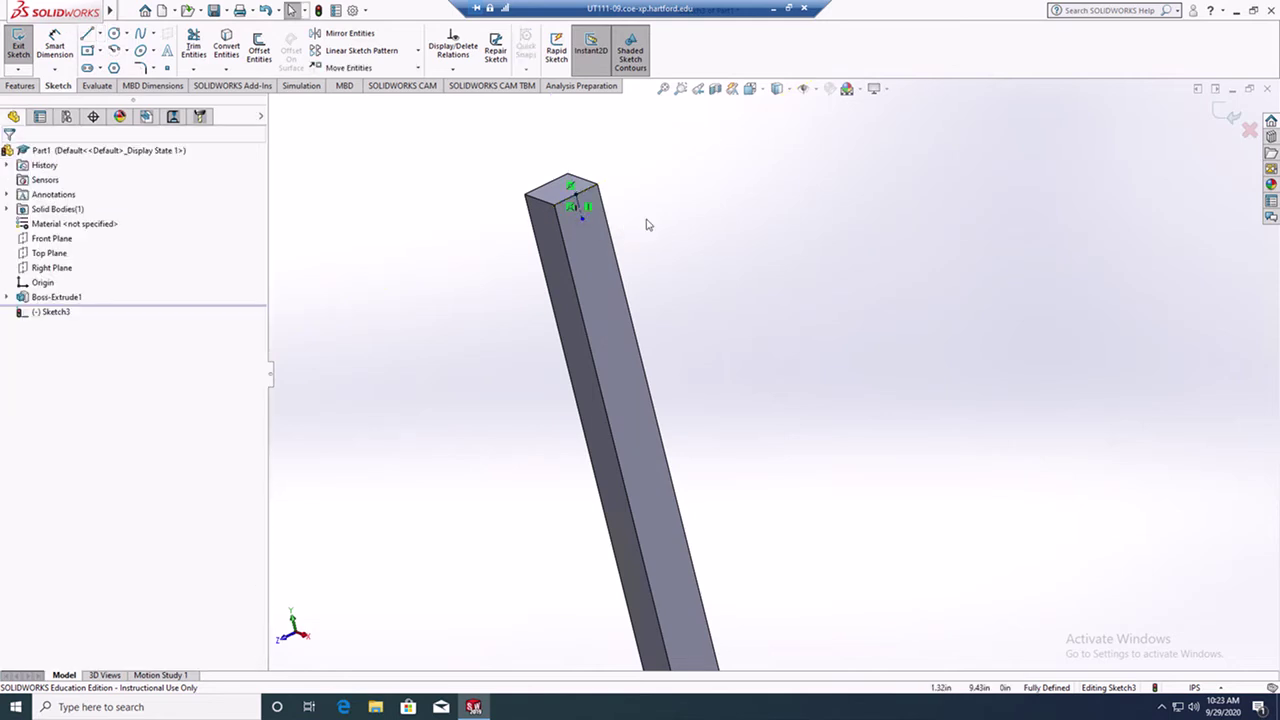
Step: Sketch a circle centered on the centerline's lower endpoint, passing through the midpoint of the column face's top edge
scroll(648, 223, "up", 3)
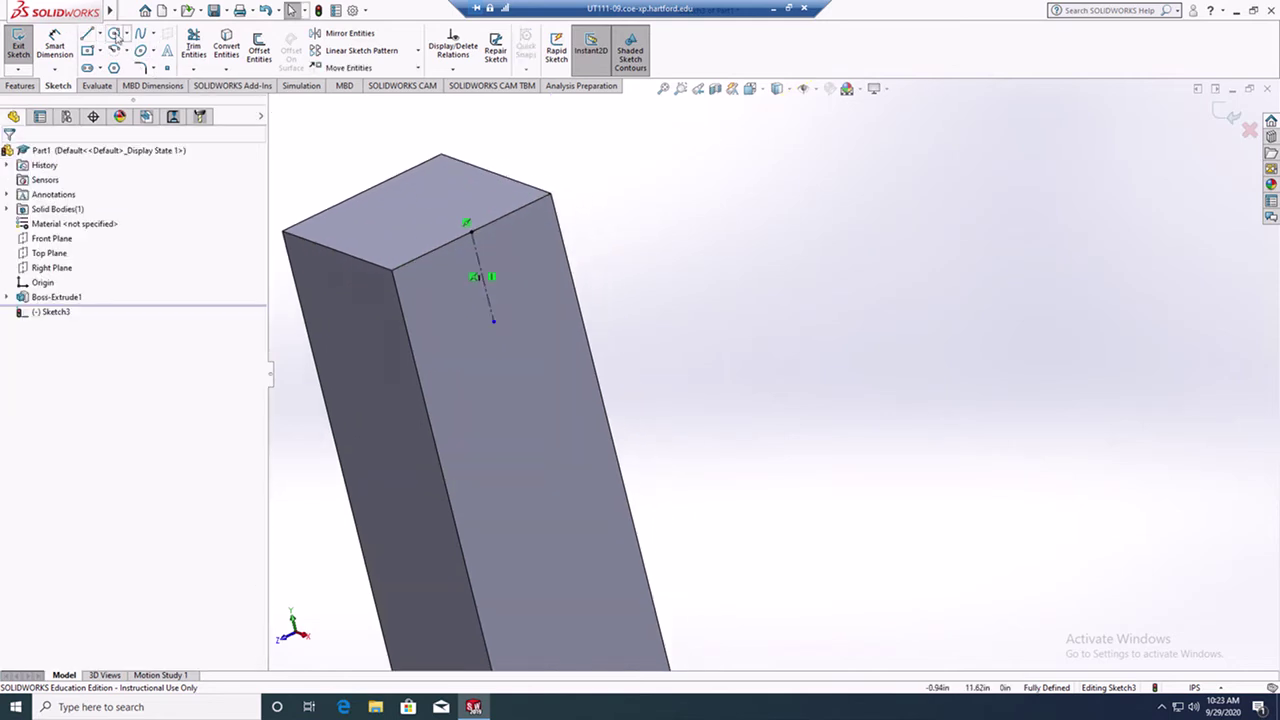
left_click(114, 33)
left_click(493, 320)
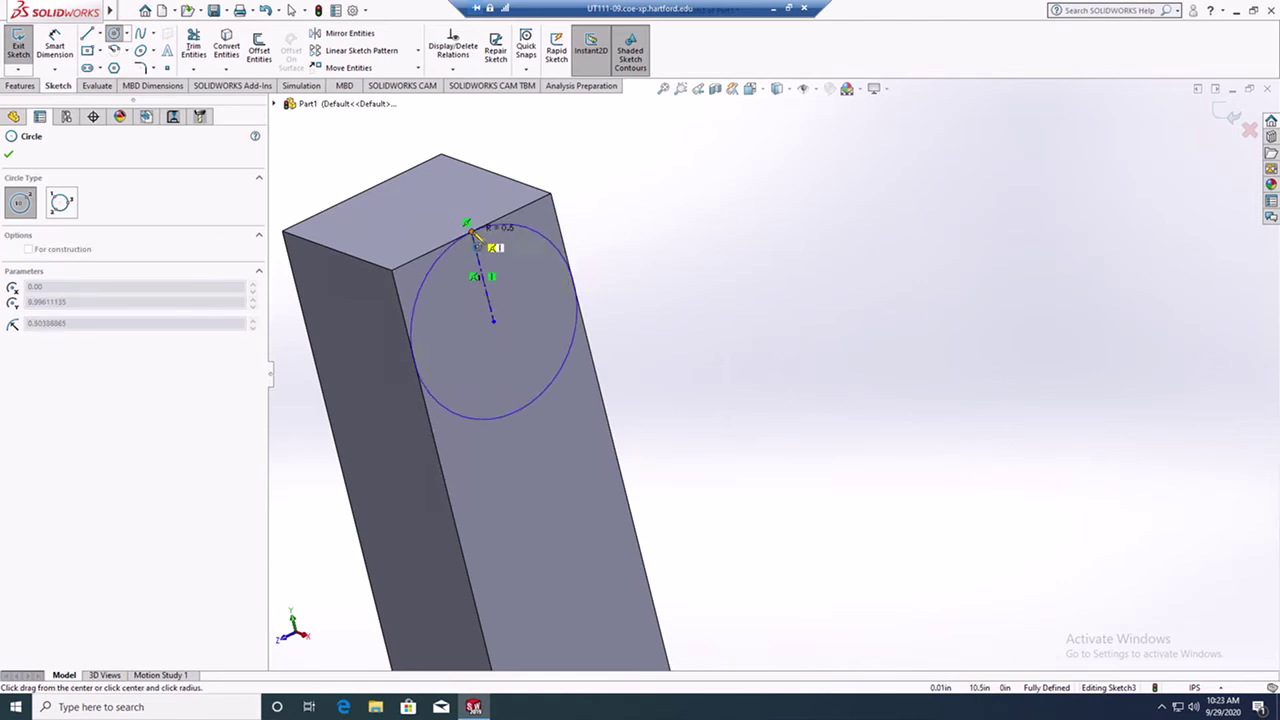
left_click(471, 232)
key("Escape")
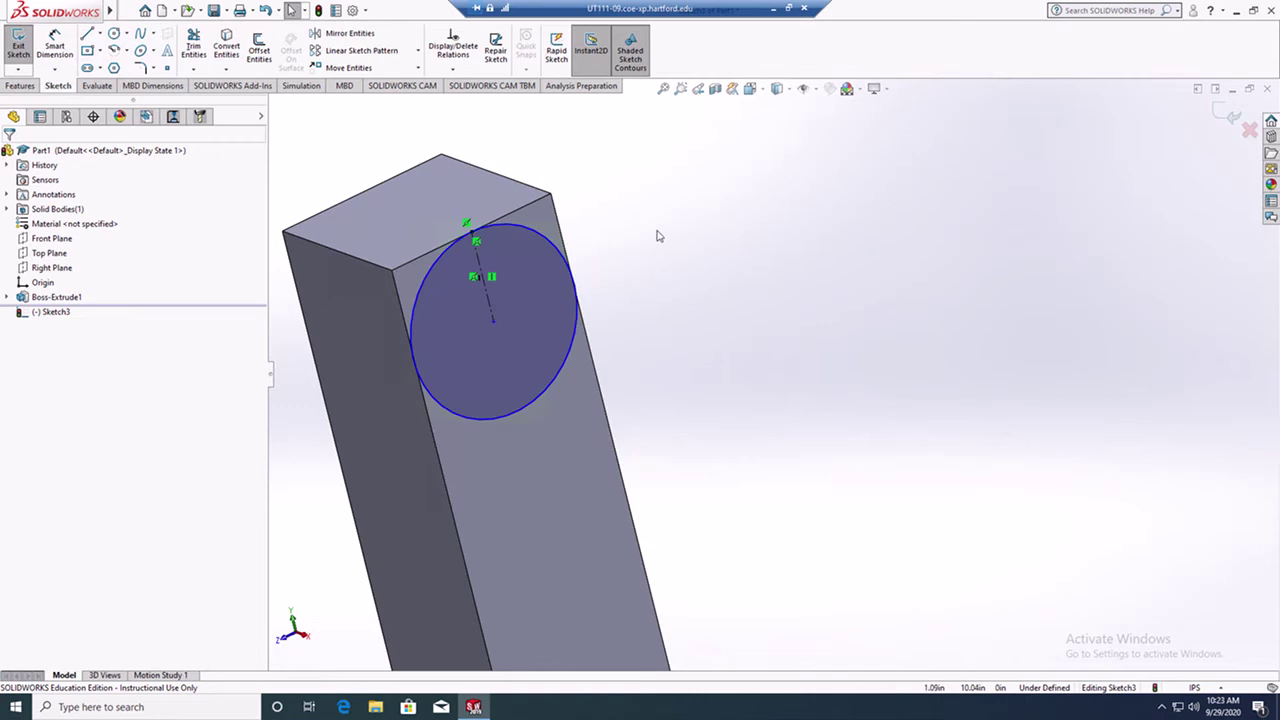
Step: Dimension the circle's diameter to 1.00 in and finish the sketch
left_click(55, 47)
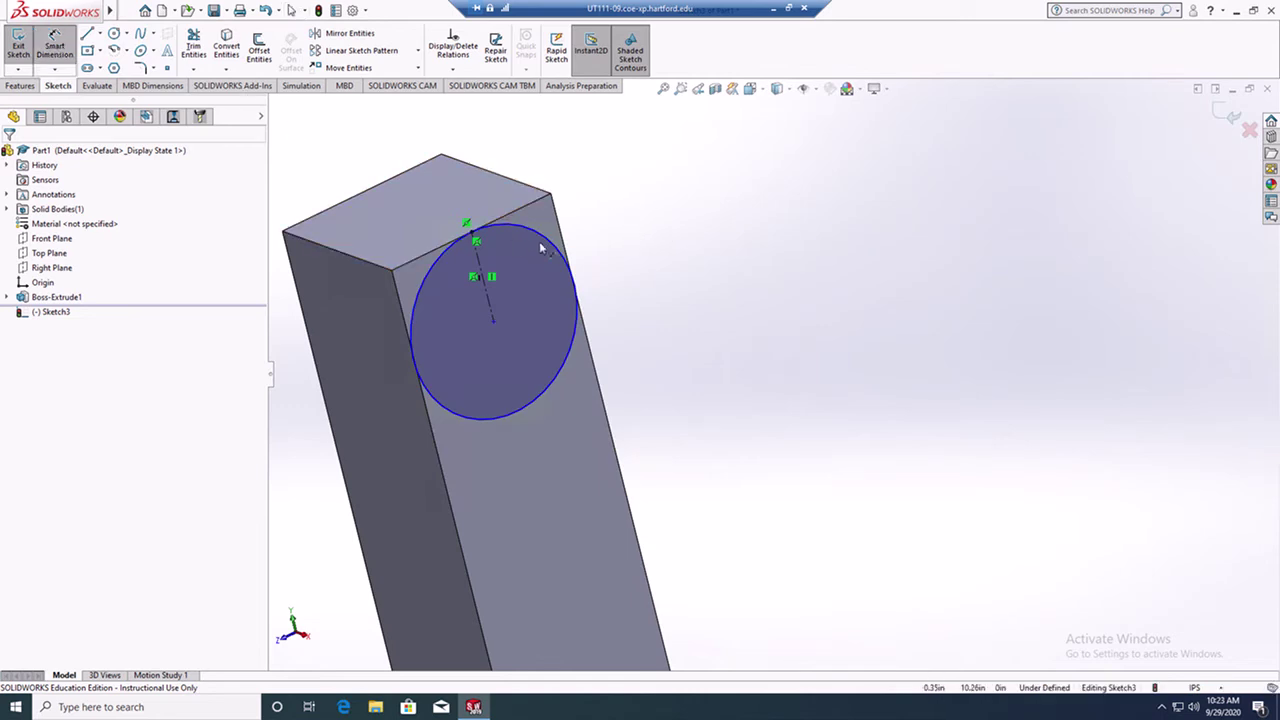
left_click(541, 240)
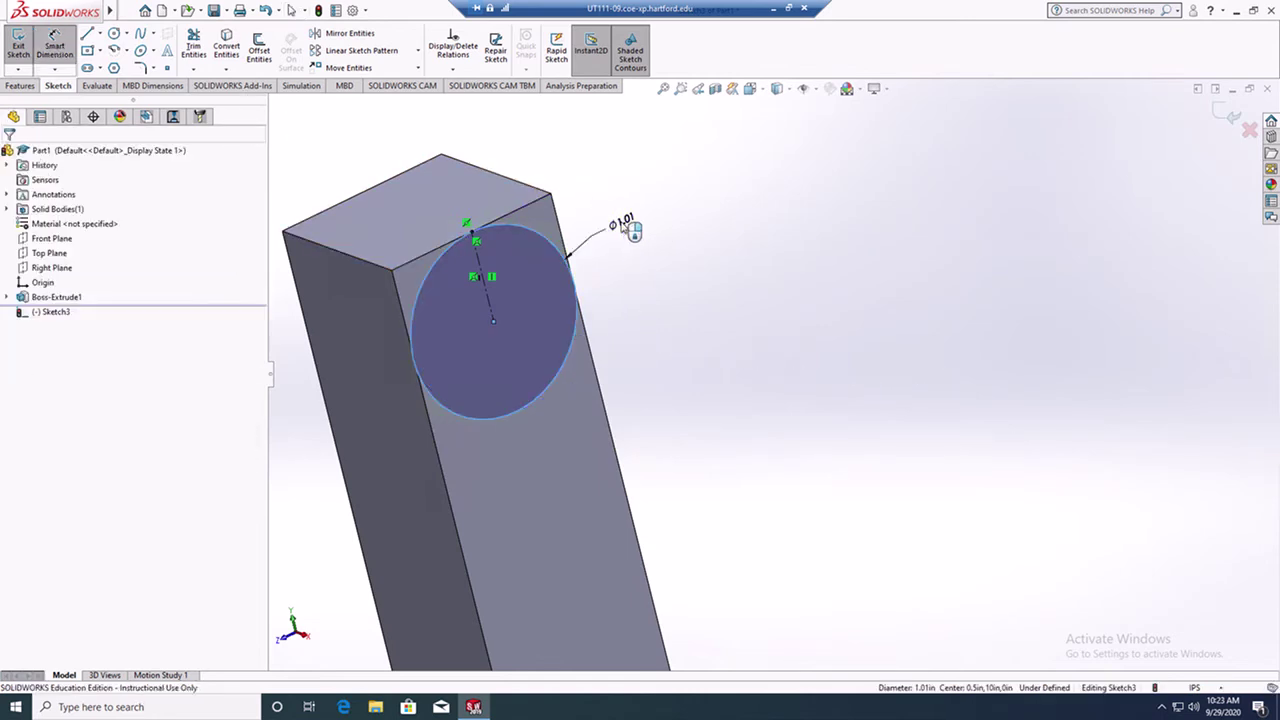
left_click(622, 222)
type("1.00in")
key("Return")
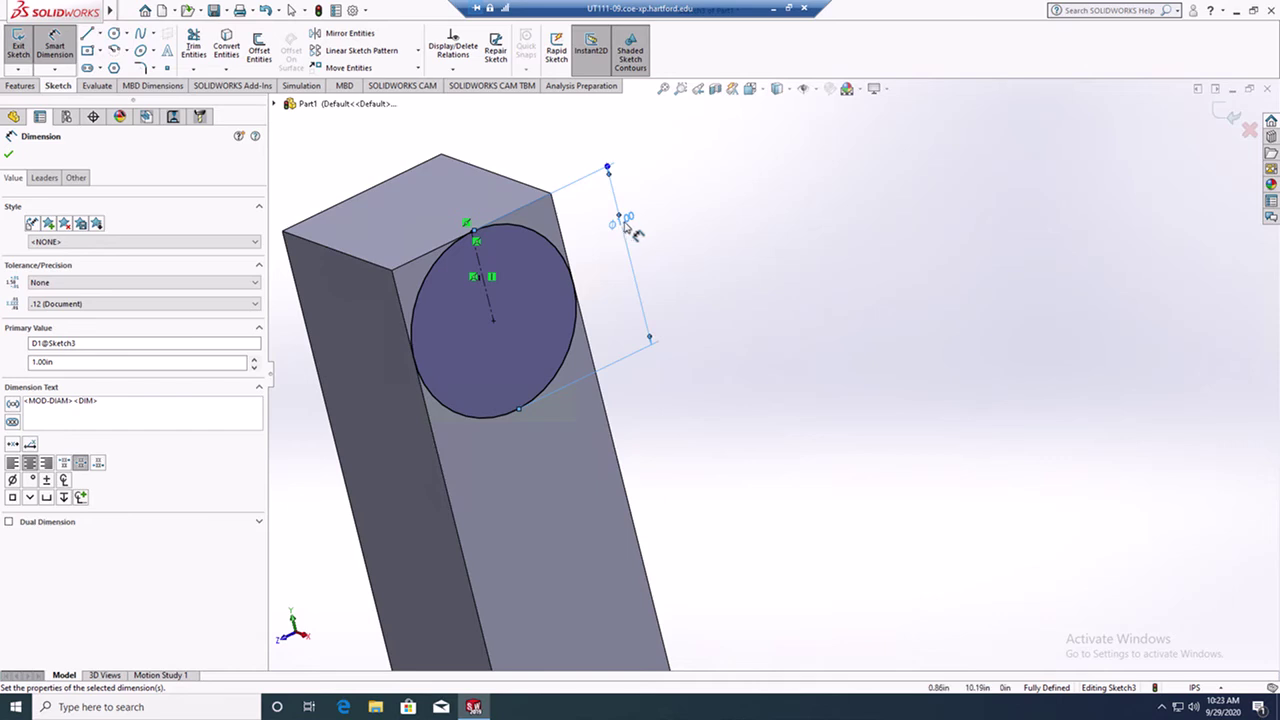
key("Escape")
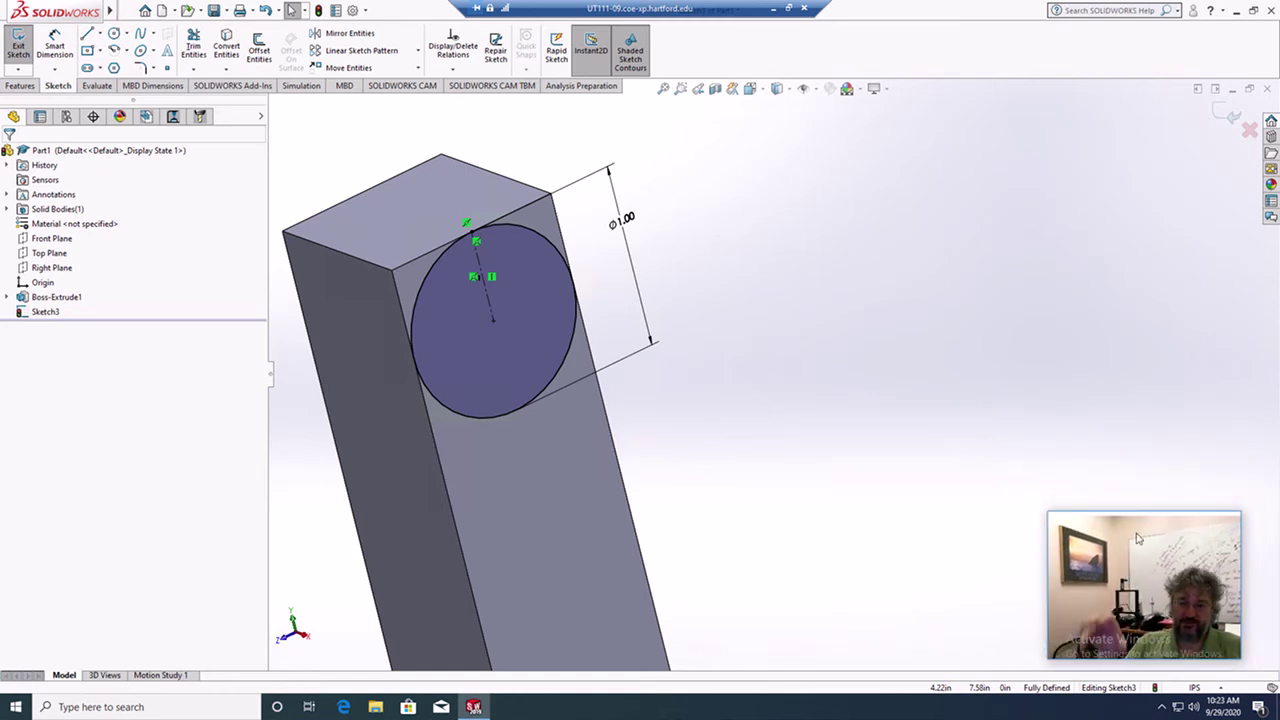
left_click(1228, 115)
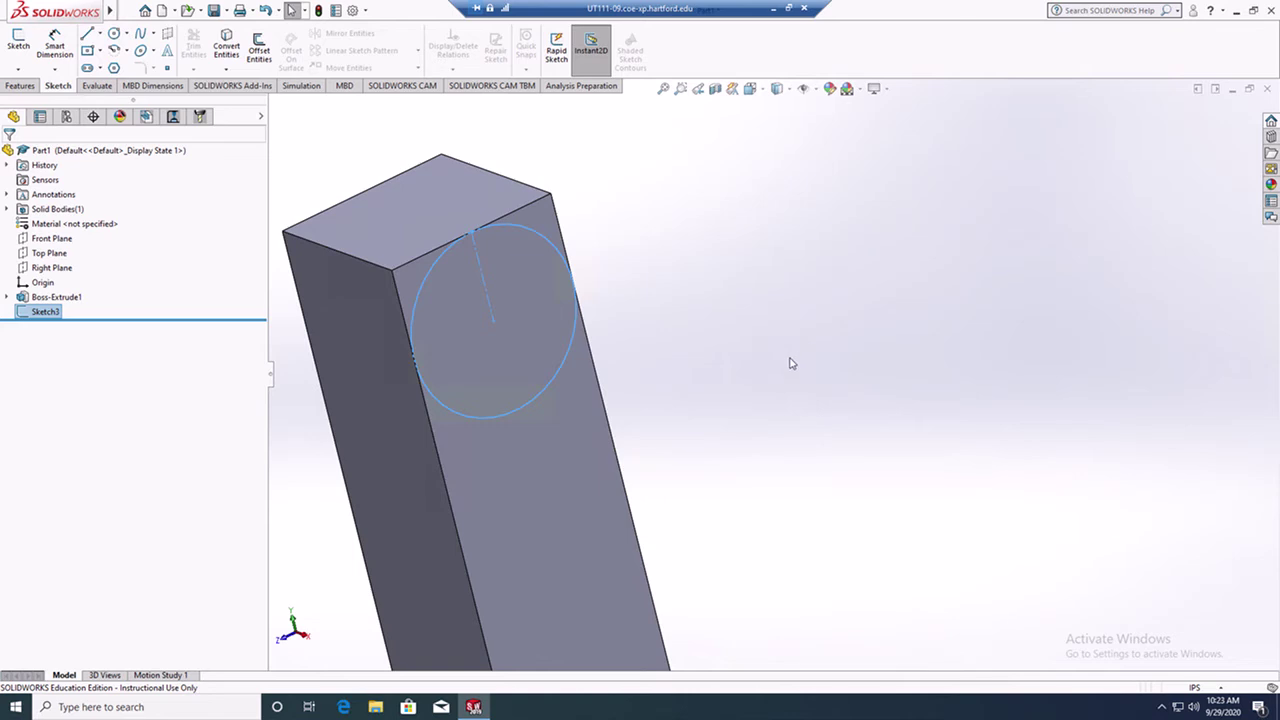
Step: Switch to the Homework 6 solution PDF and examine Problem 2's figure dimensions and the length used in the moment and y-deflection calculations
scroll(790, 363, "up", 6)
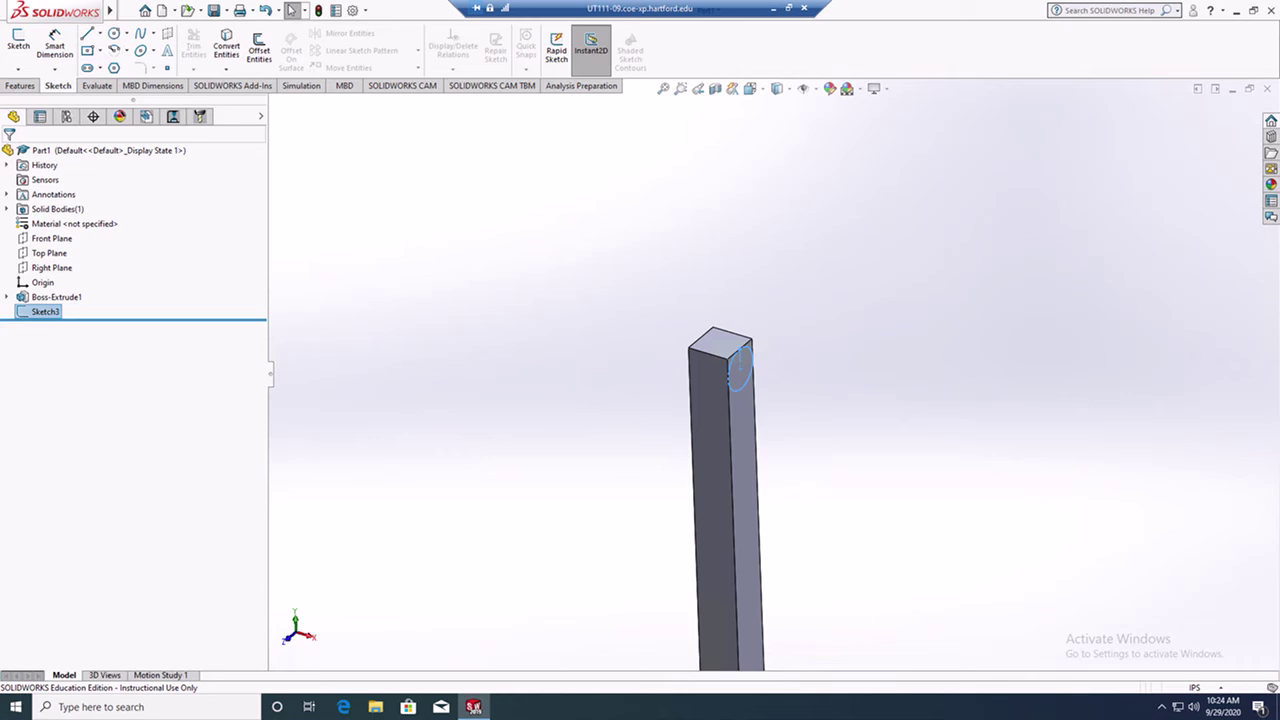
left_click(1236, 12)
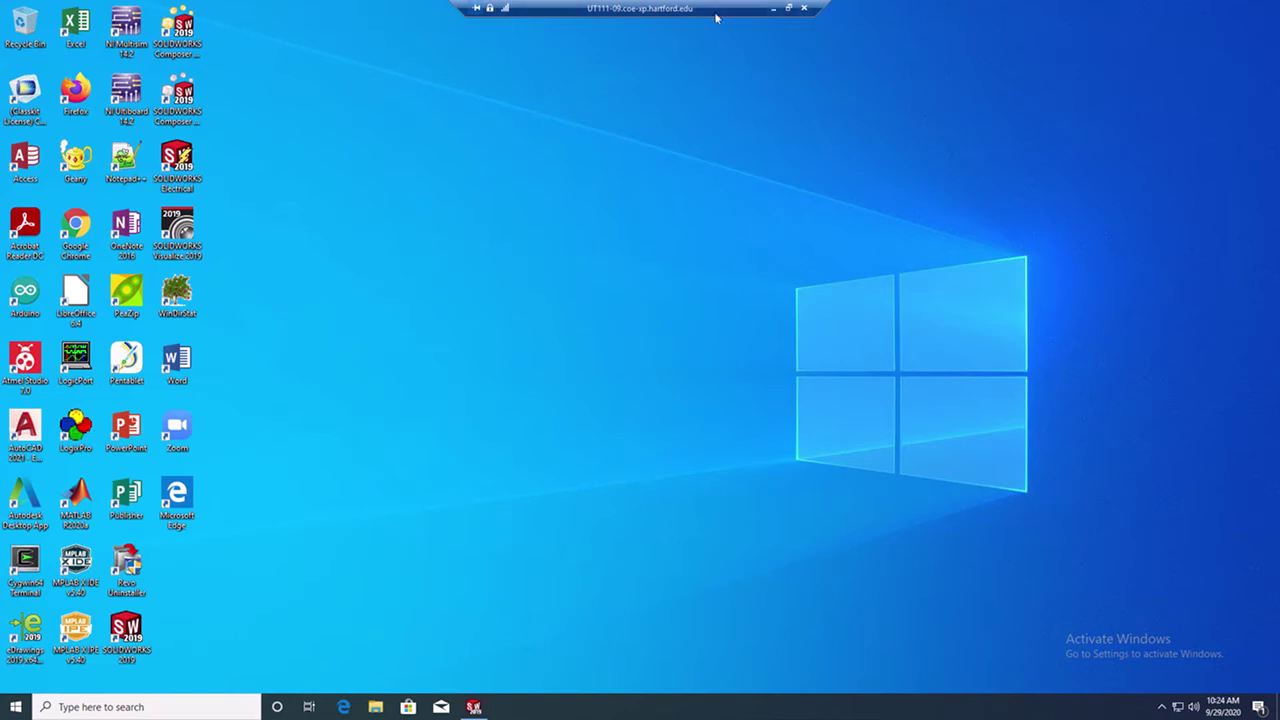
left_click(773, 8)
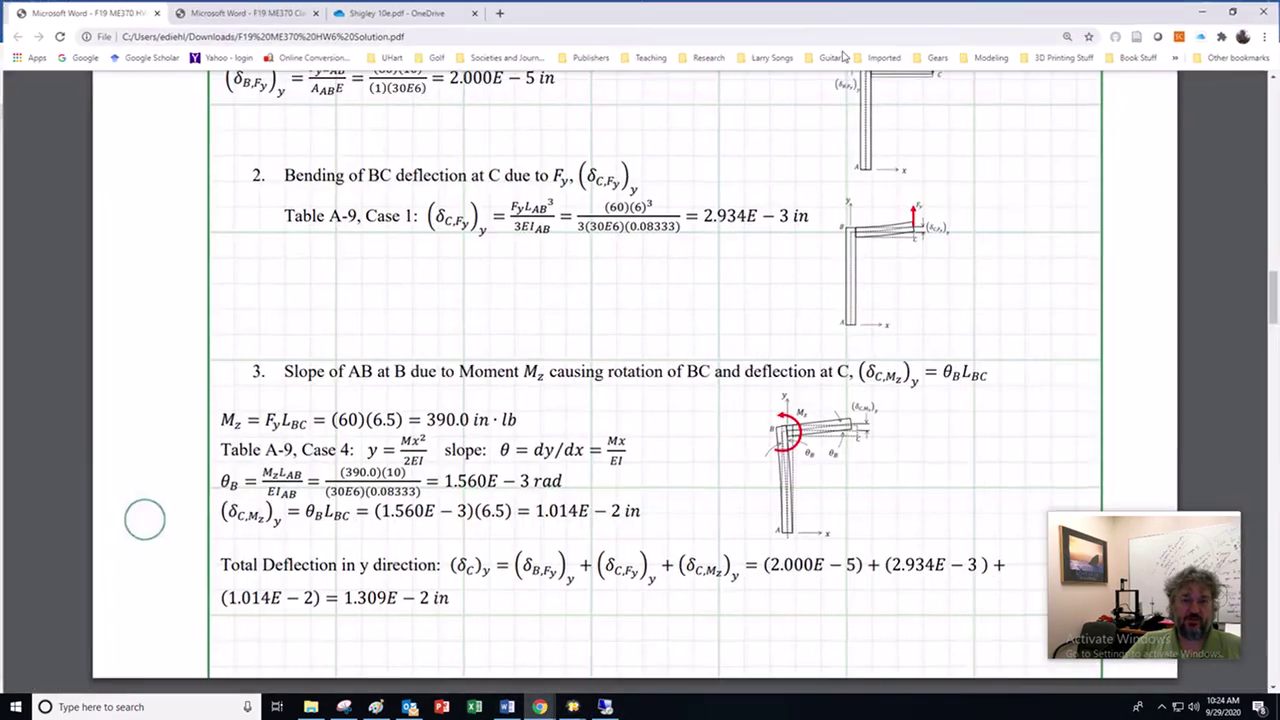
scroll(714, 371, "up", 3)
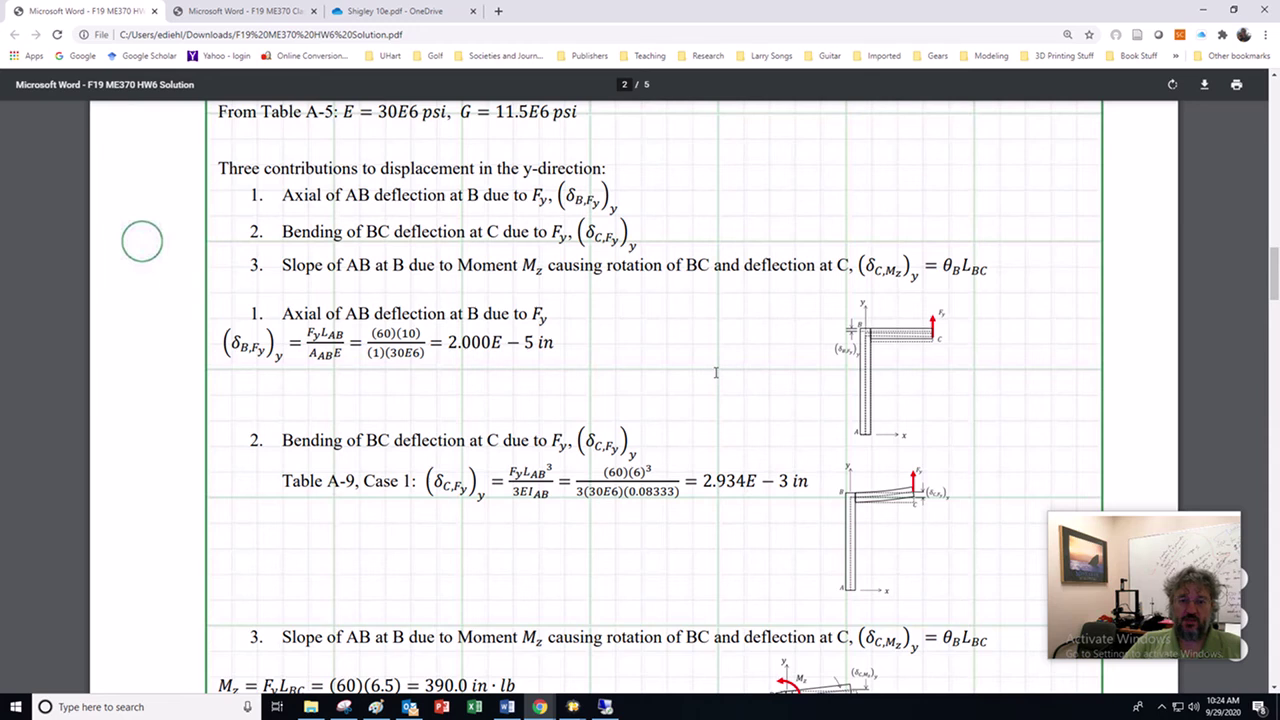
scroll(716, 378, "up", 6)
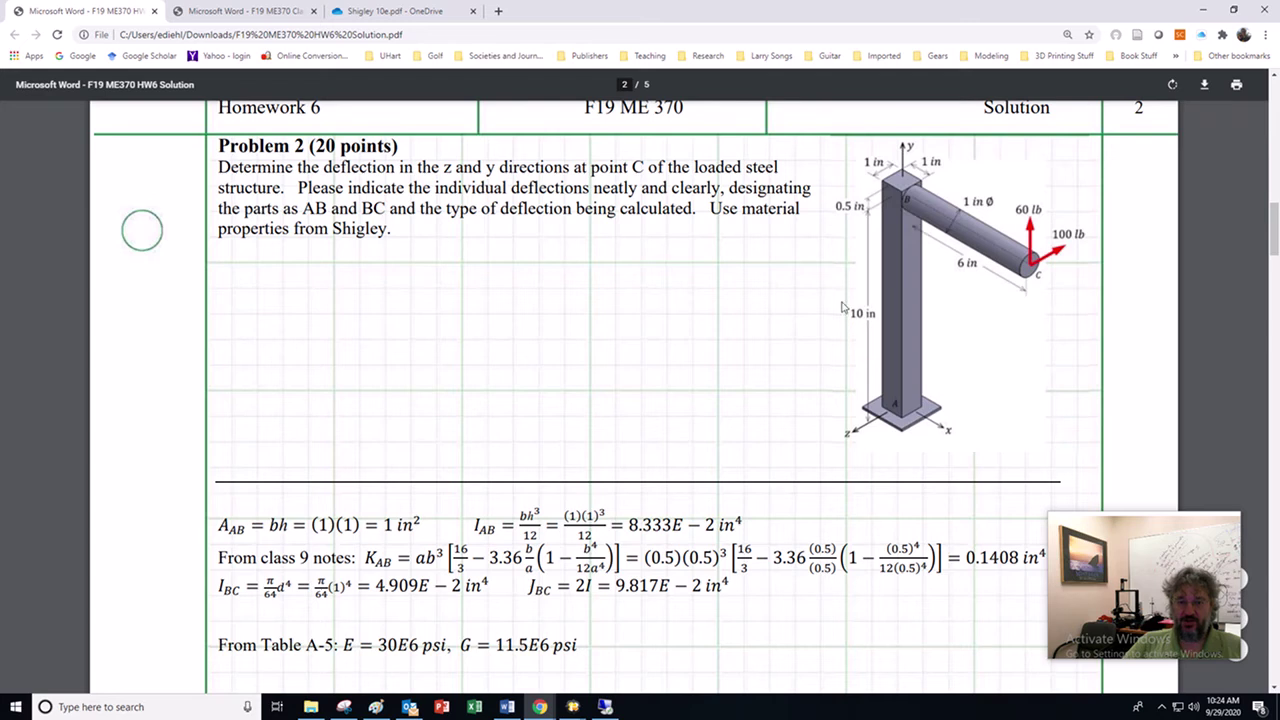
scroll(842, 307, "down", 1)
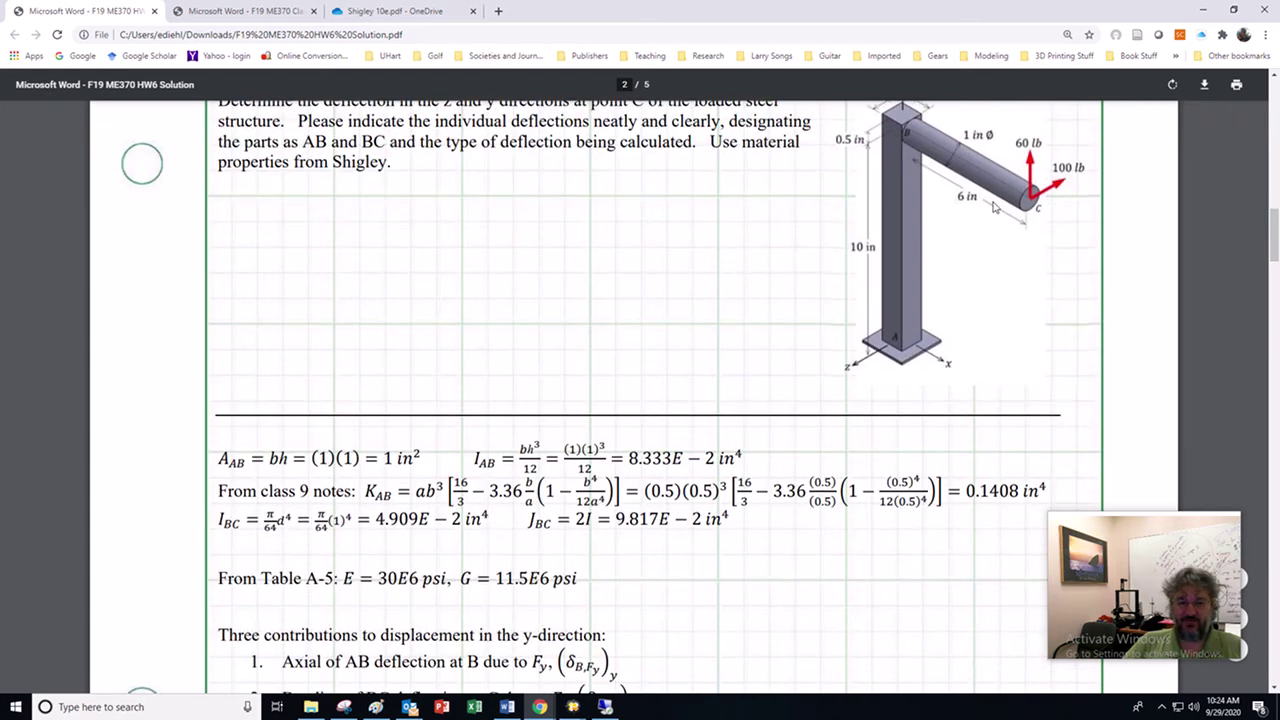
scroll(706, 422, "down", 5)
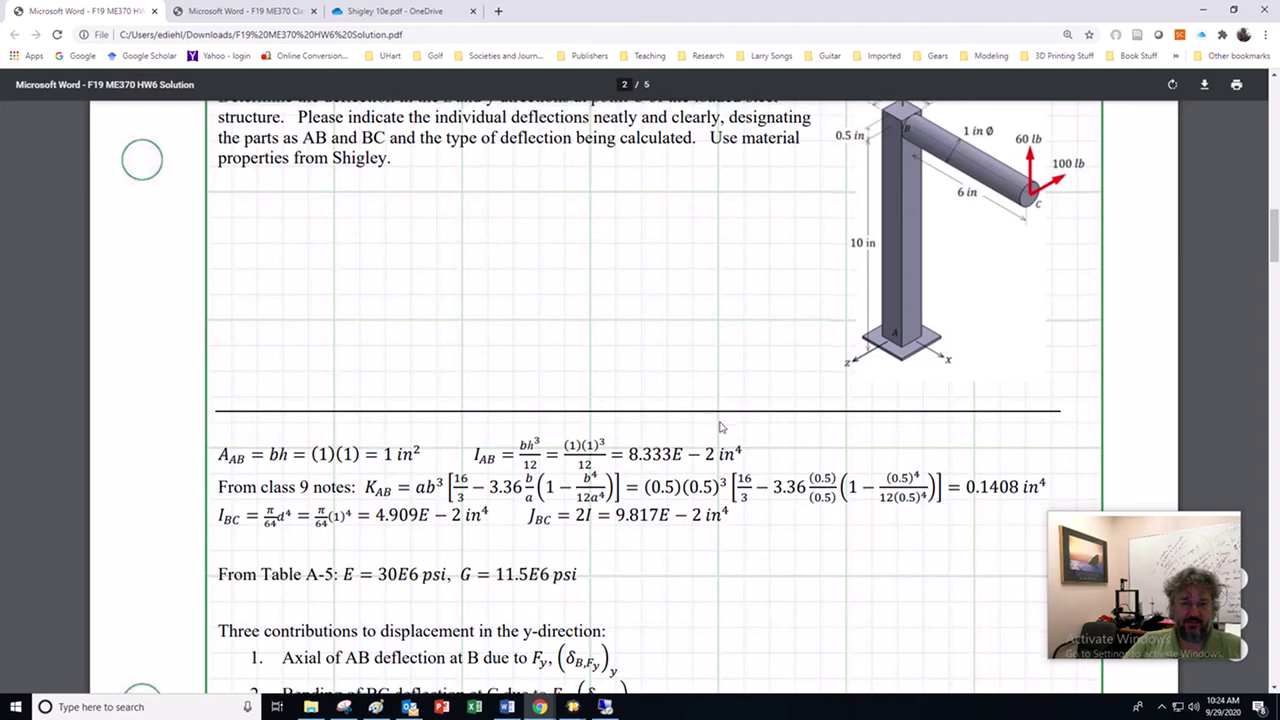
scroll(560, 419, "down", 2)
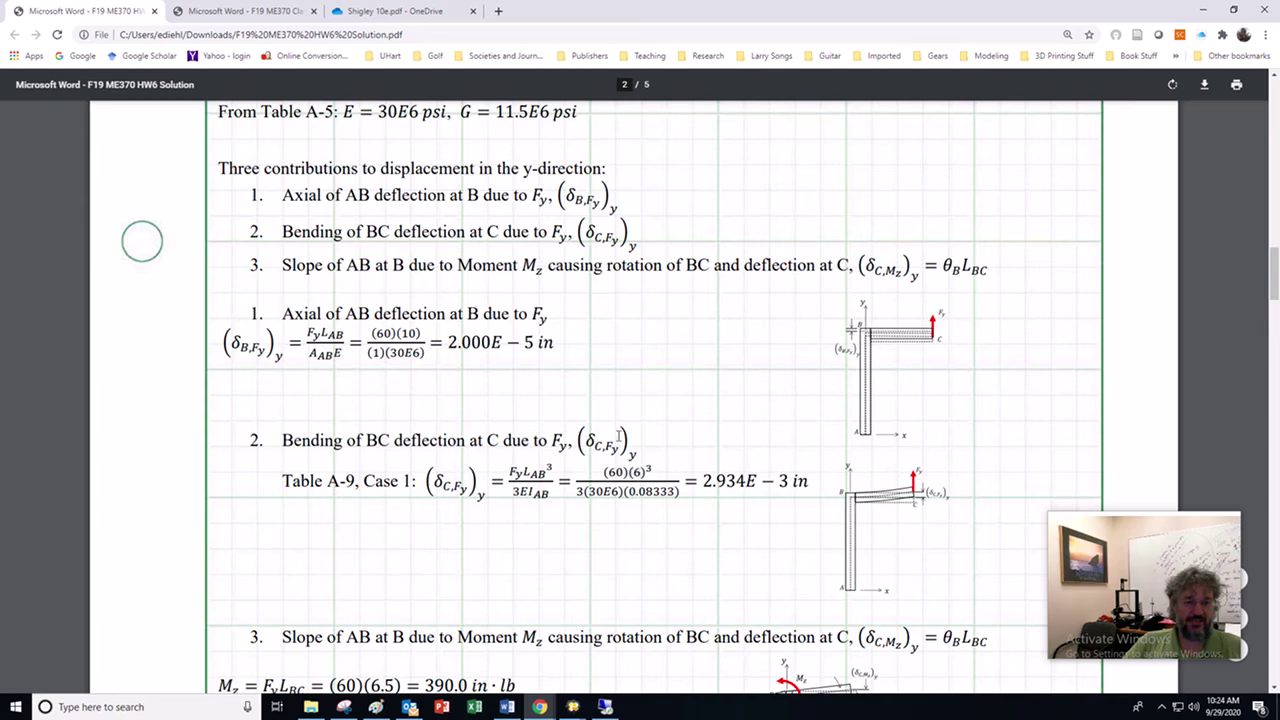
scroll(580, 389, "down", 5)
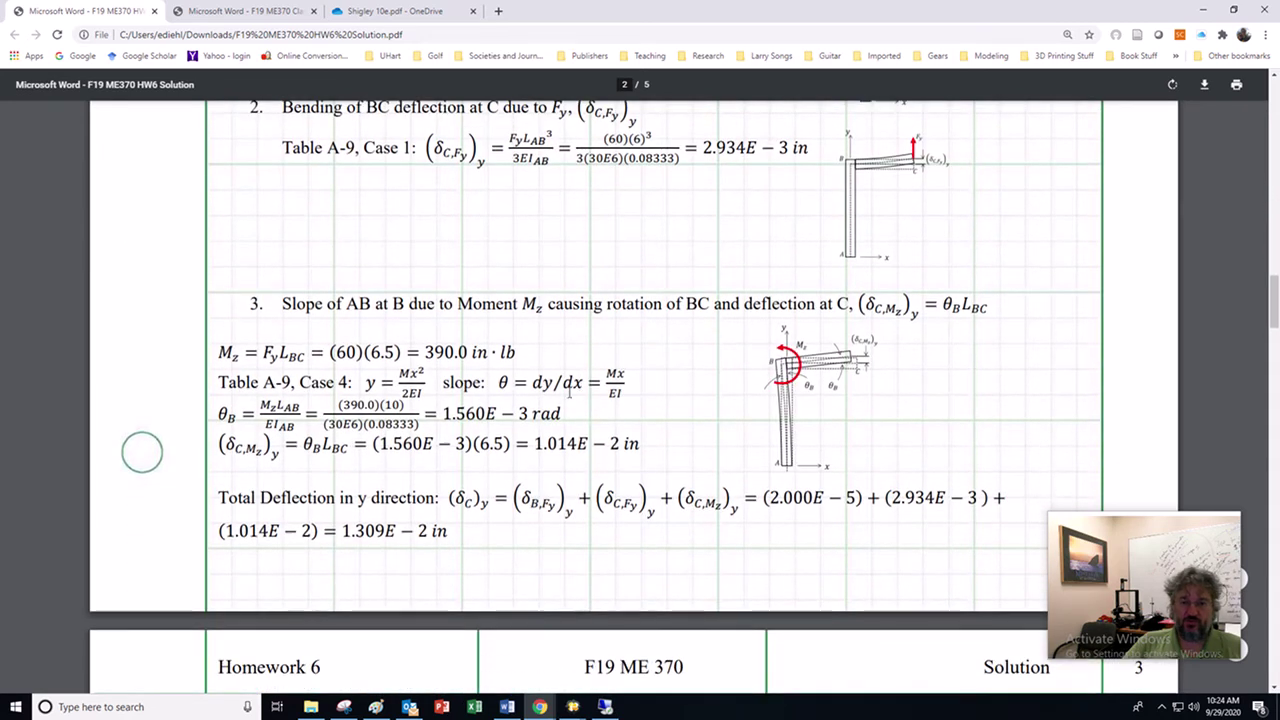
left_click_drag(365, 352, 398, 352)
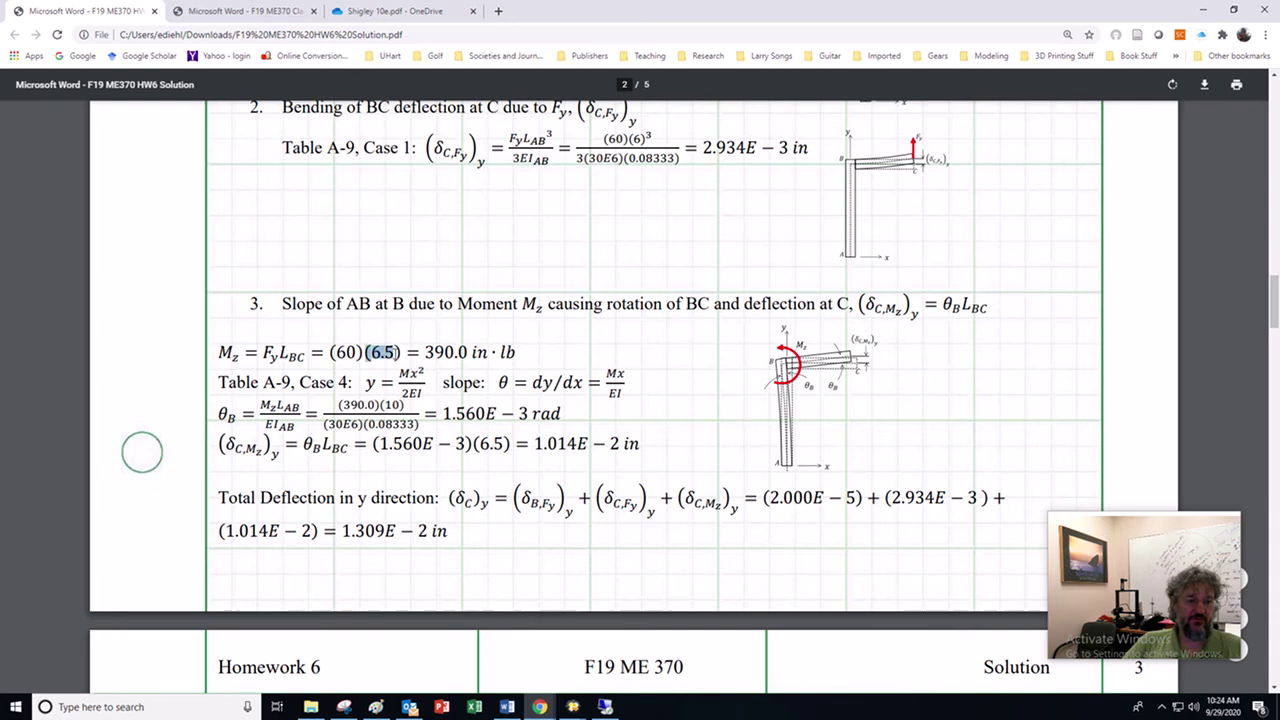
left_click(386, 356)
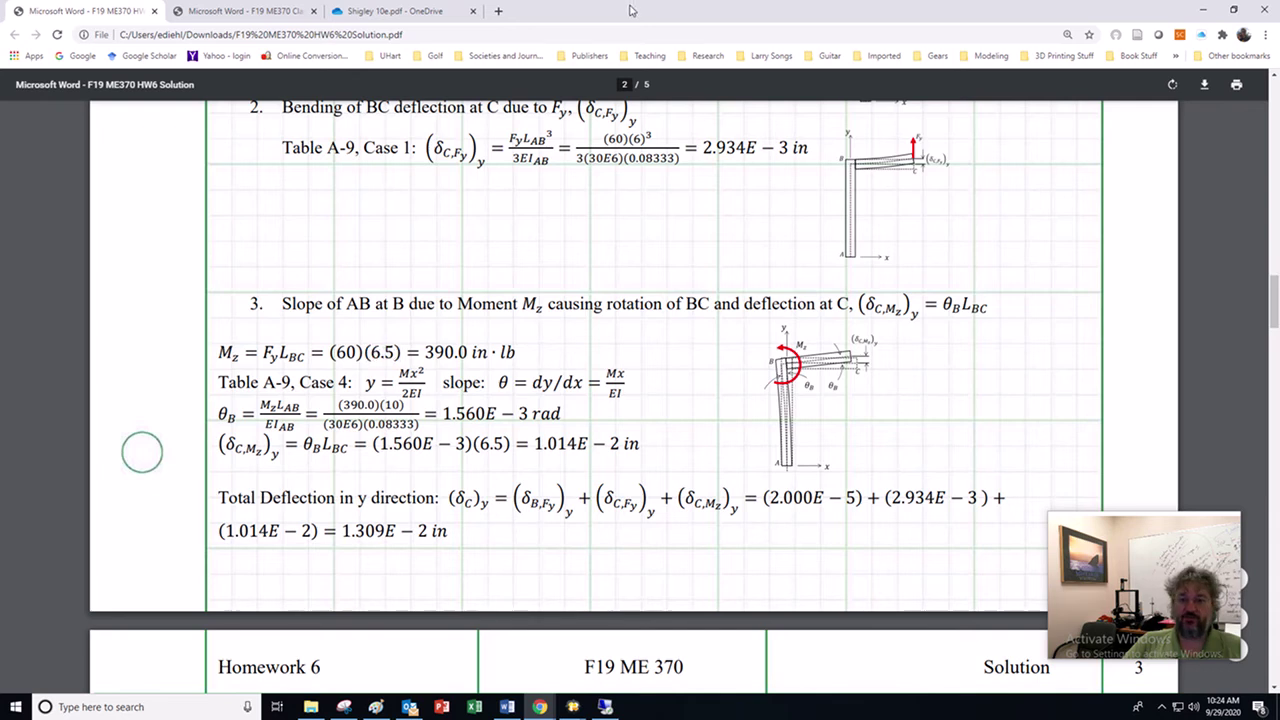
Step: Leave the solution PDF and return to the SOLIDWORKS part in the remote desktop session
left_click_drag(632, 7, 1279, 350)
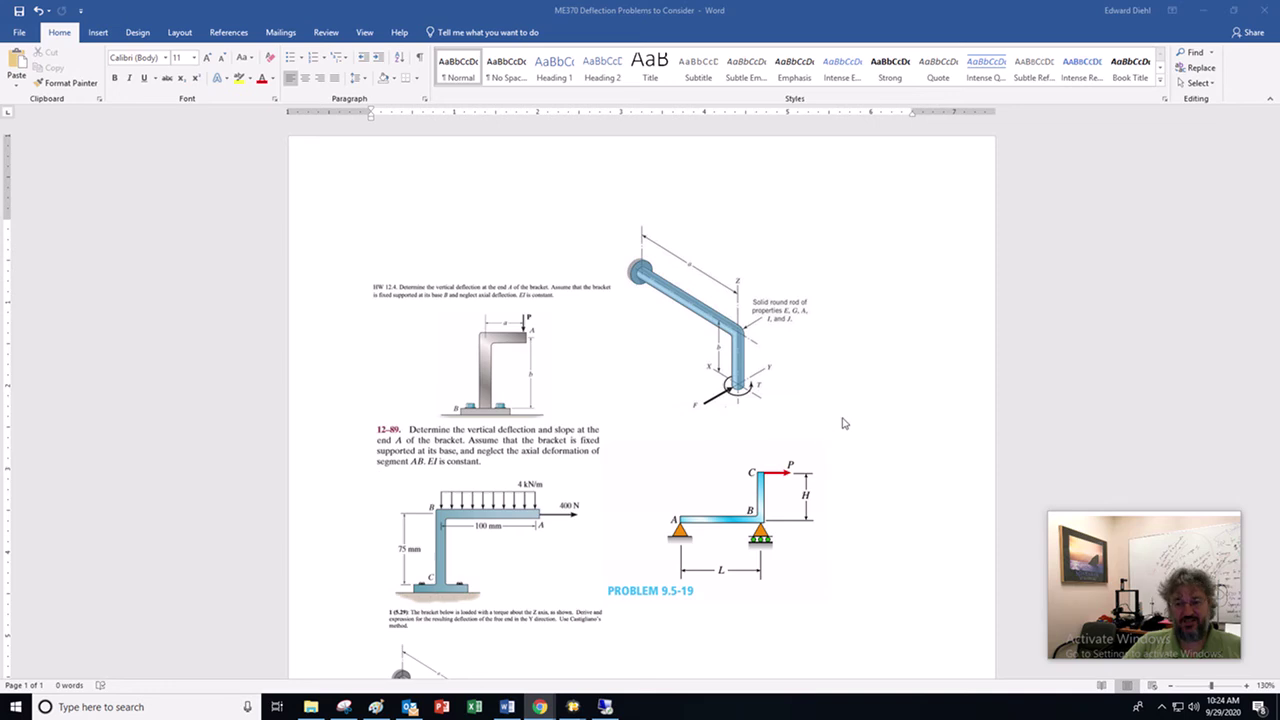
left_click(605, 707)
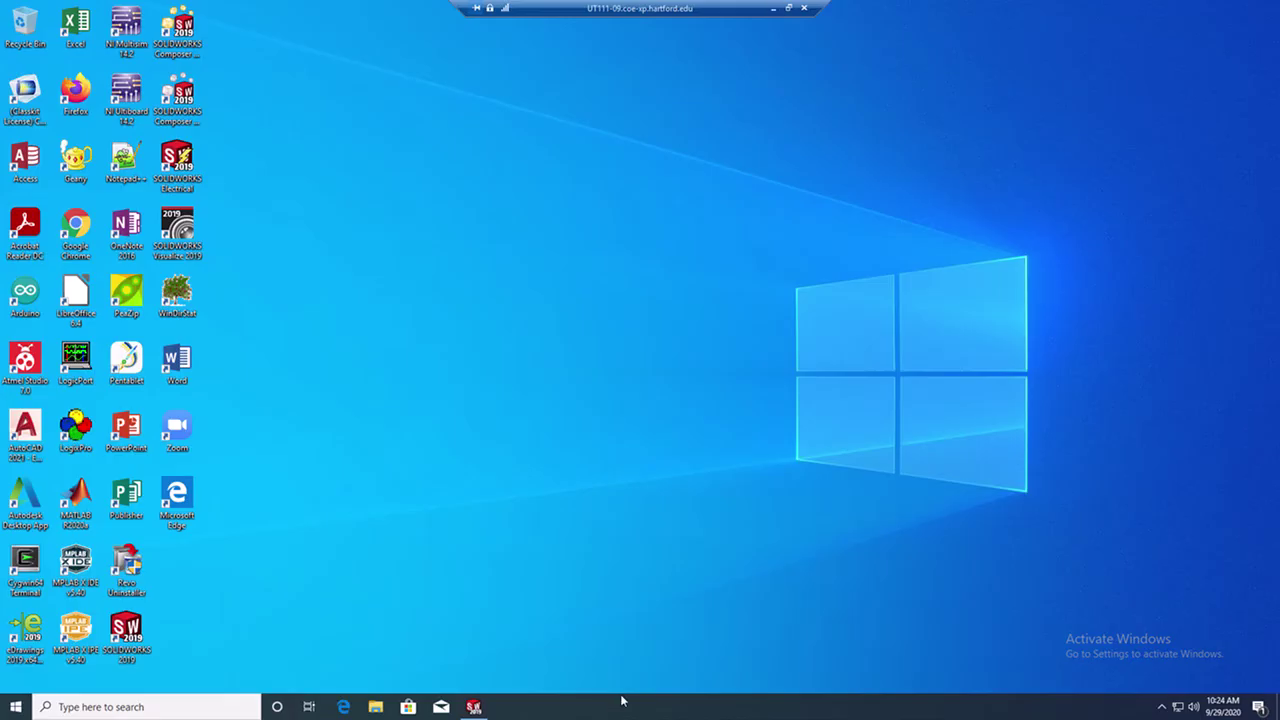
left_click(474, 707)
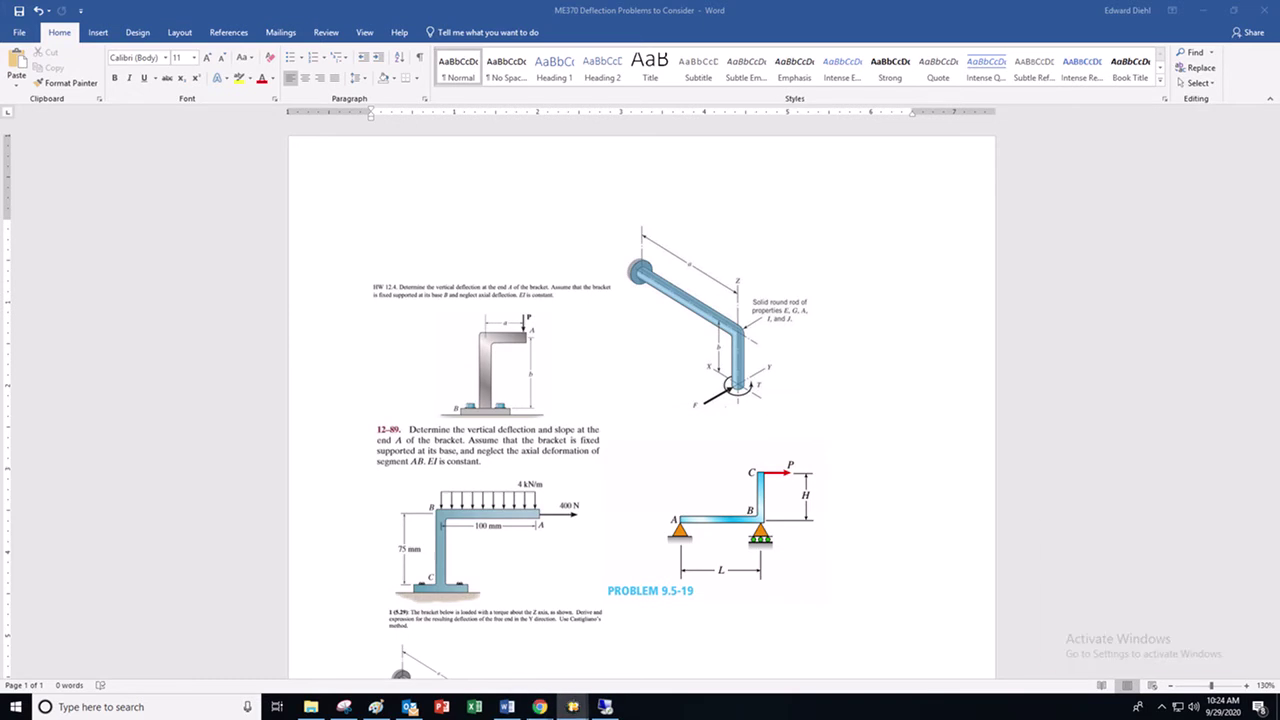
left_click(604, 707)
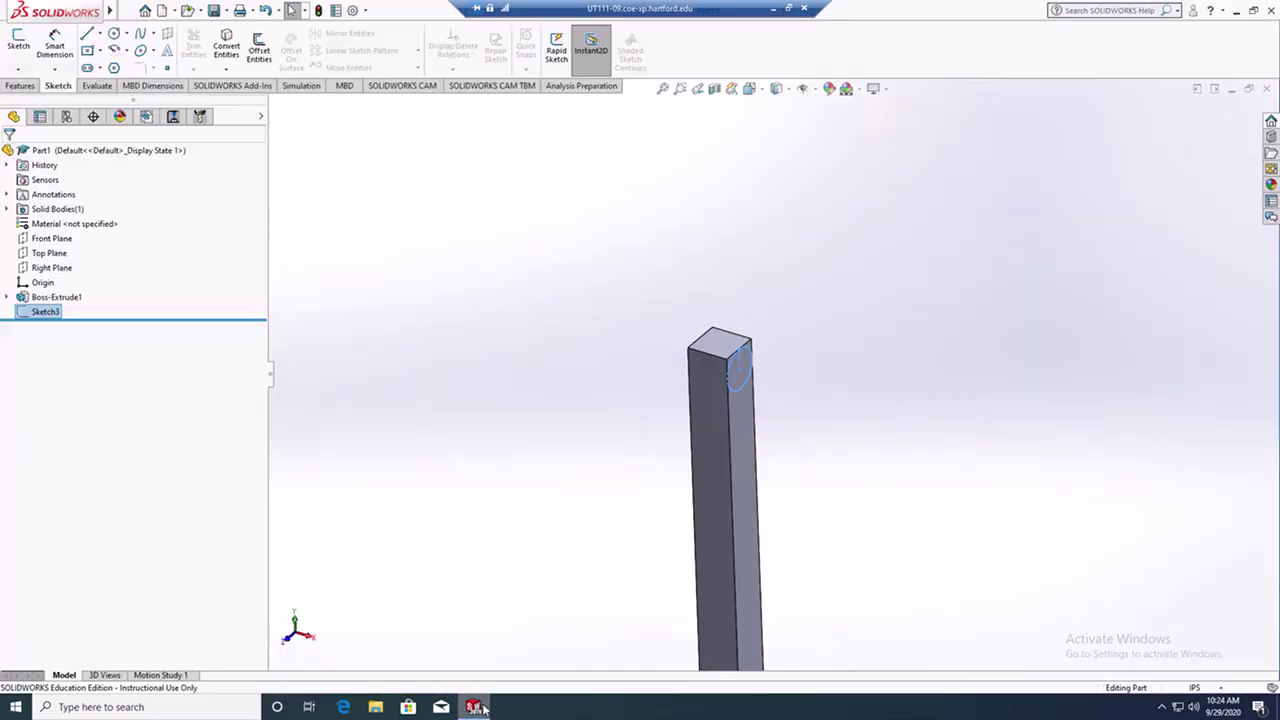
Step: Extrude the circle sketch outward from the column as a blind boss 6 in deep, merged with the column
scroll(903, 417, "down", 2)
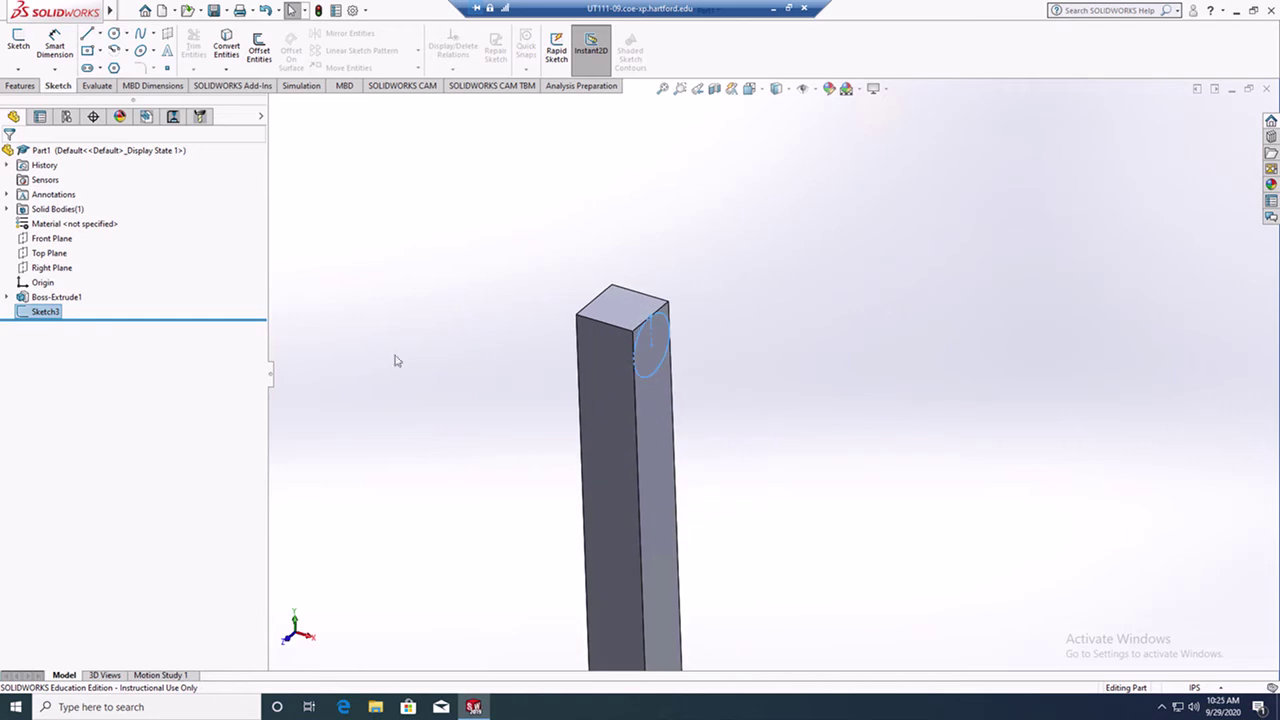
left_click(20, 86)
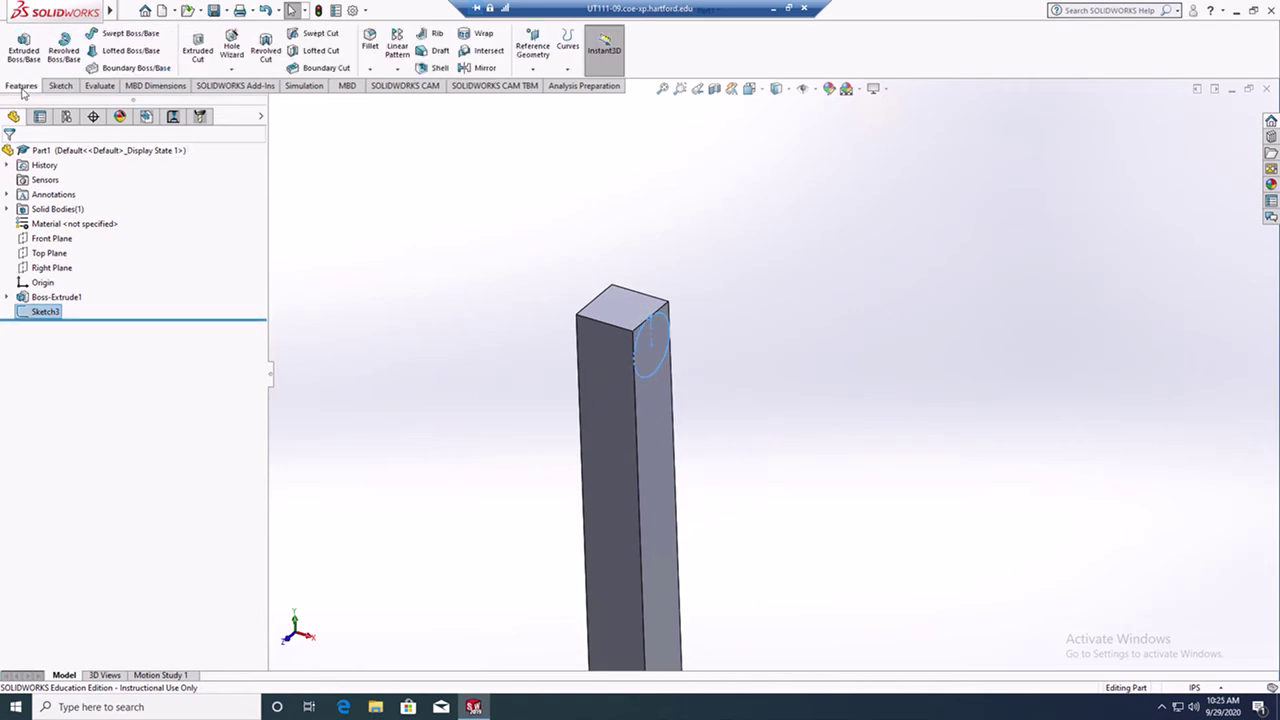
left_click(24, 50)
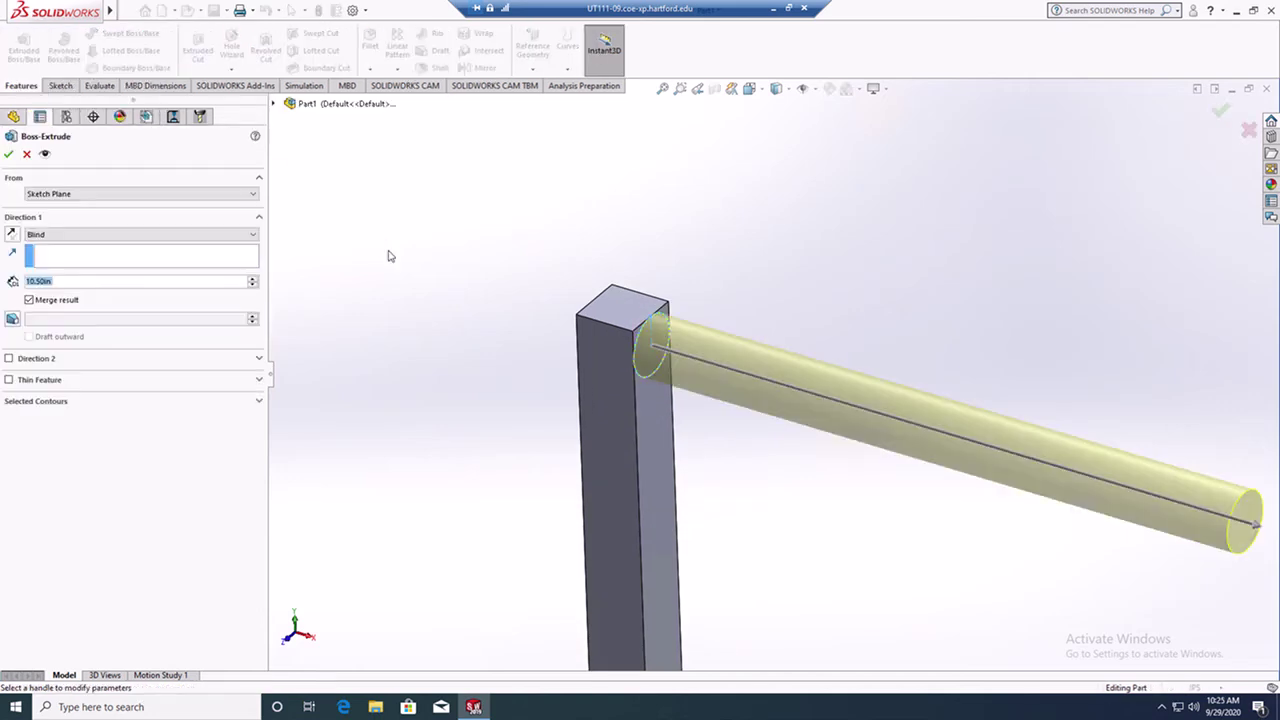
type("6")
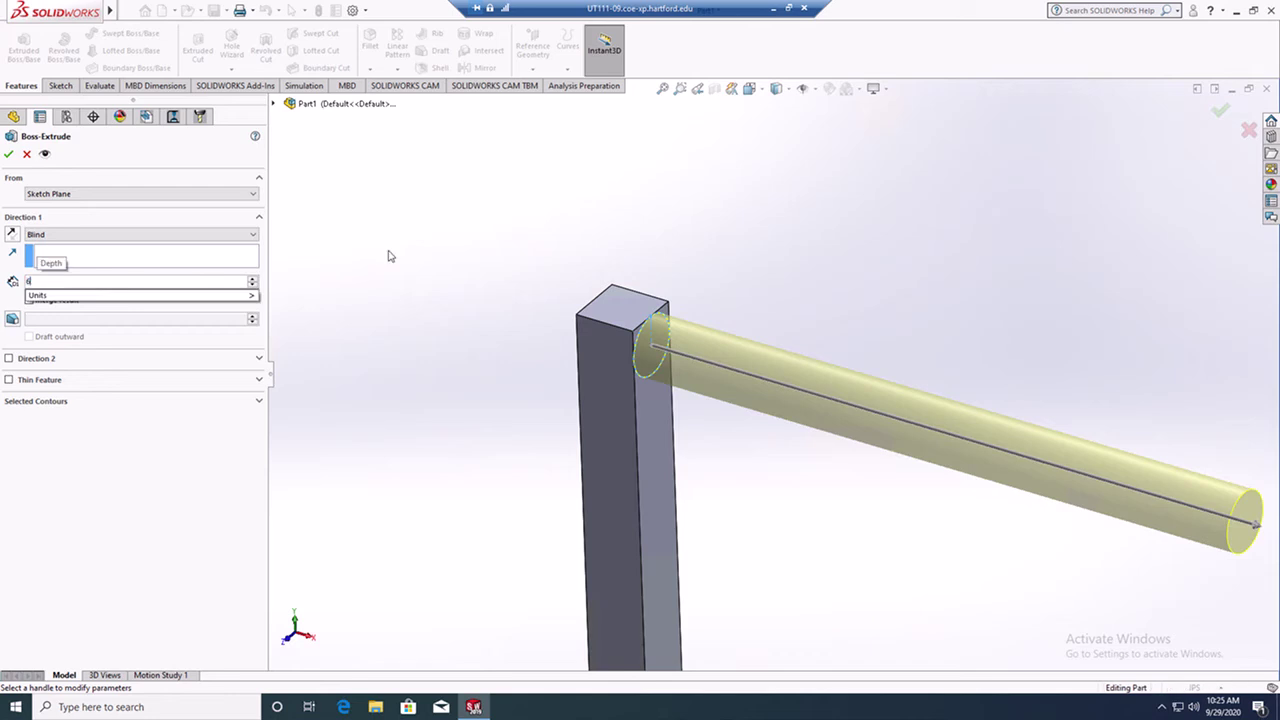
key("Return")
left_click(8, 153)
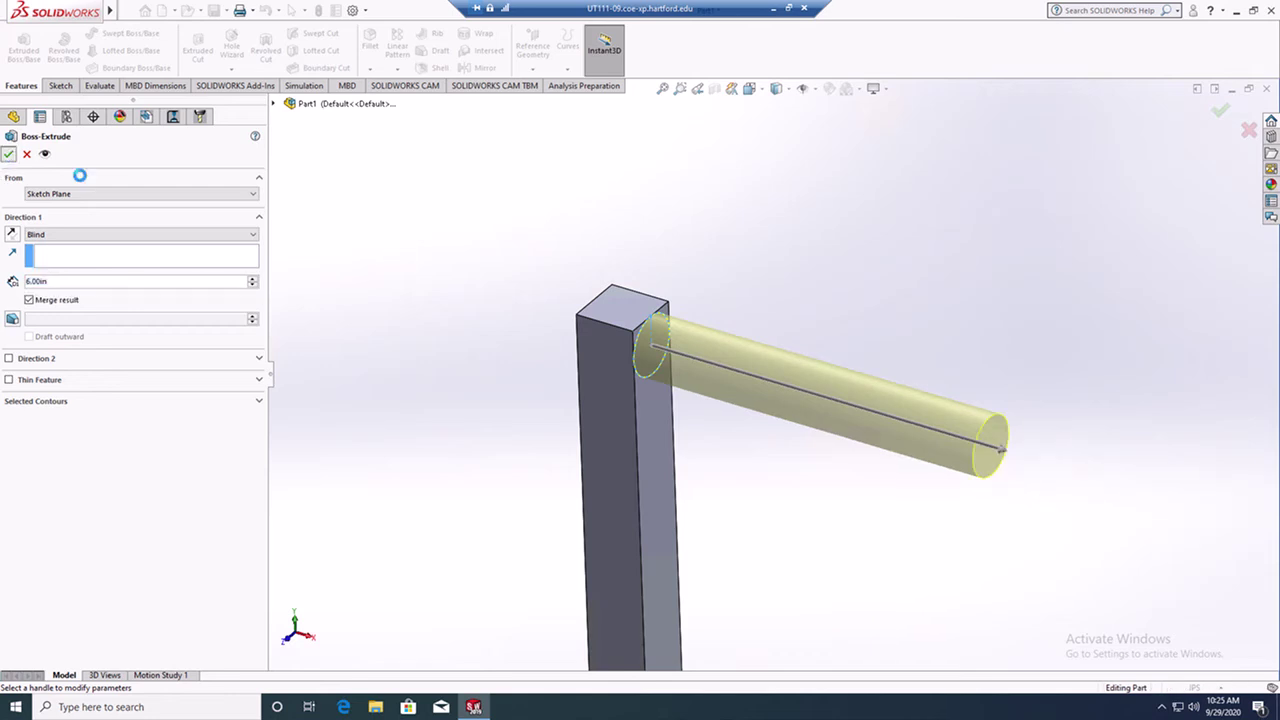
Step: Create a general static simulation study for the column-and-arm part, without 2D simplification
scroll(770, 460, "up", 3)
middle_click_drag(790, 505, 868, 392)
scroll(868, 392, "up", 4)
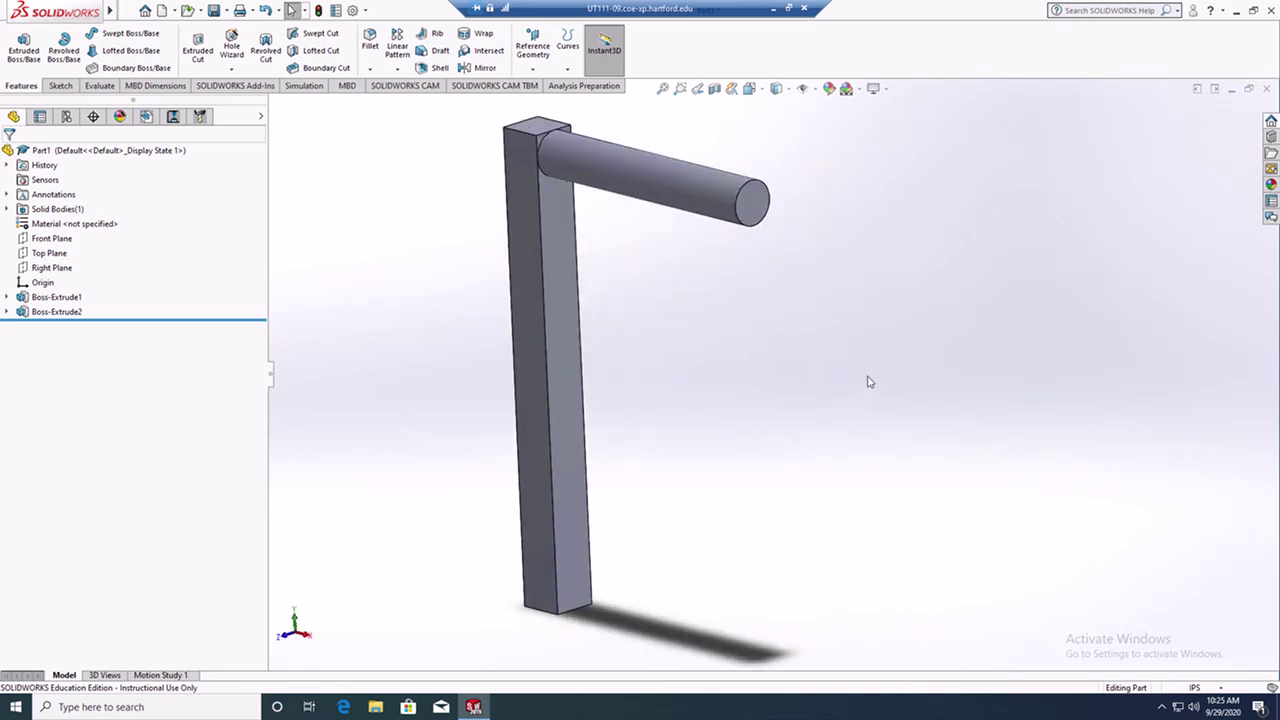
scroll(850, 358, "down", 2)
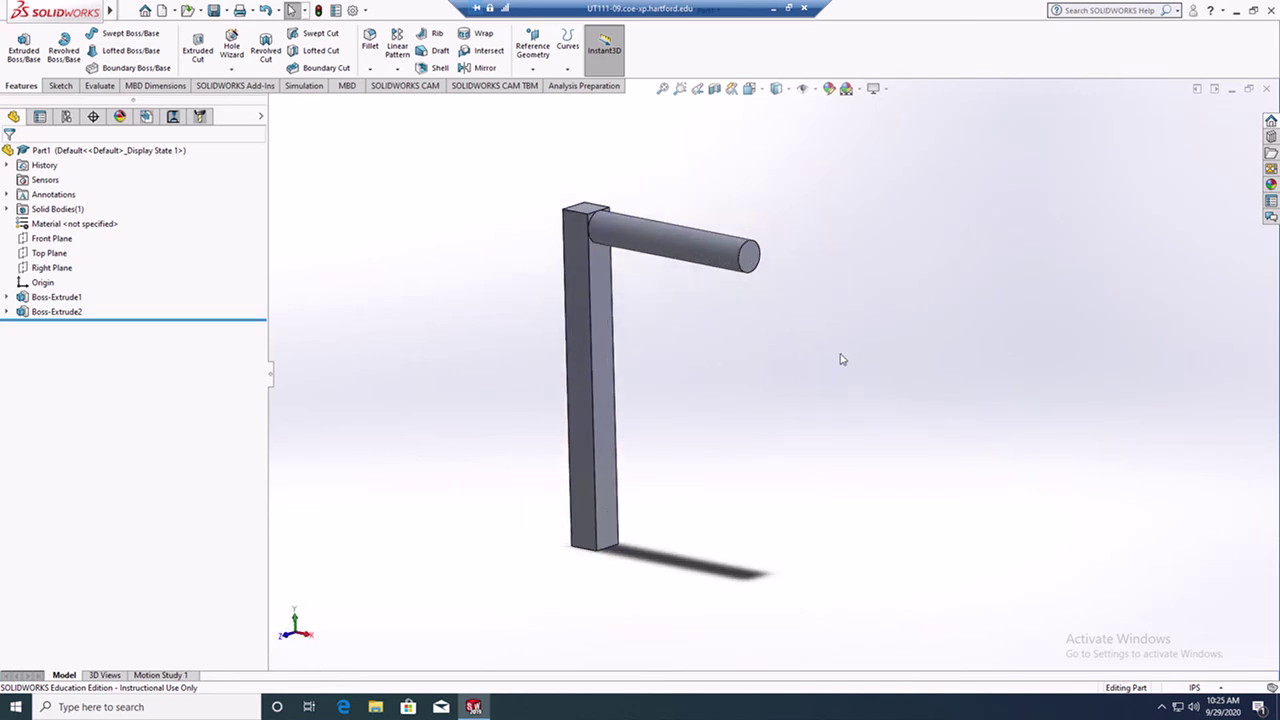
left_click(306, 86)
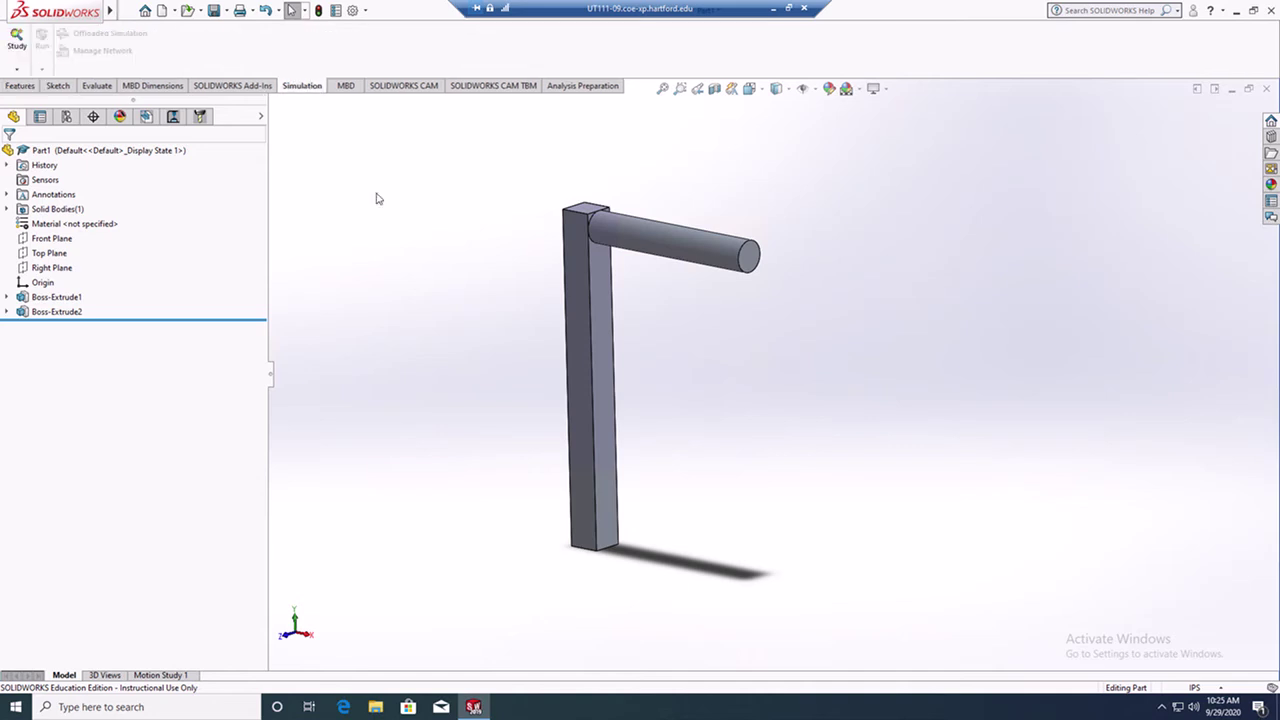
left_click(16, 46)
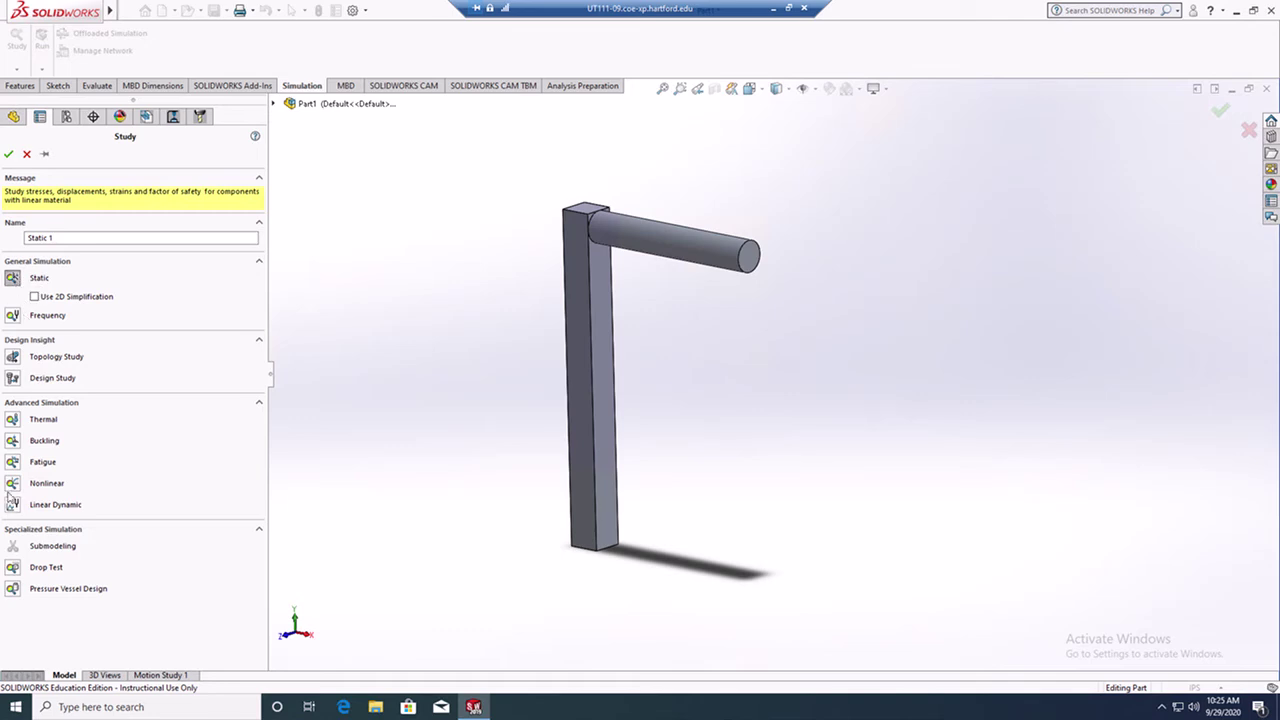
left_click(8, 154)
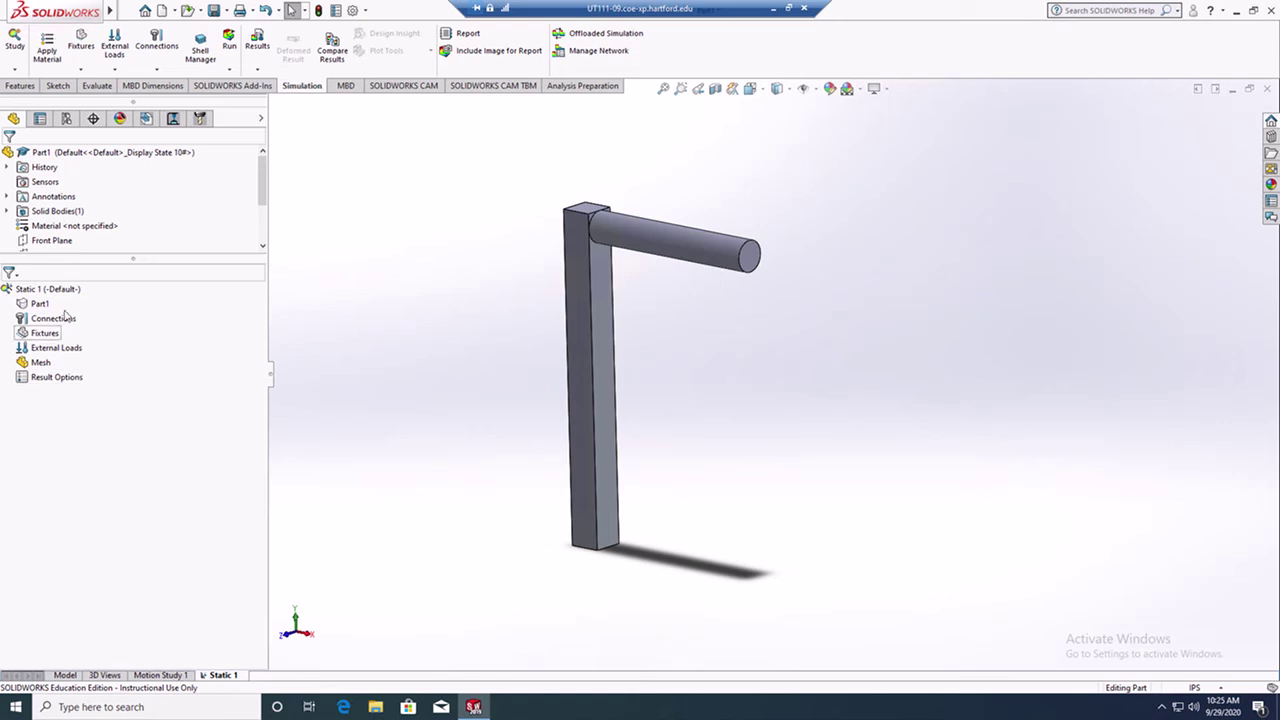
Step: Assign Alloy Steel to the part in the static study, with the material properties in English (IPS) units
right_click(36, 306)
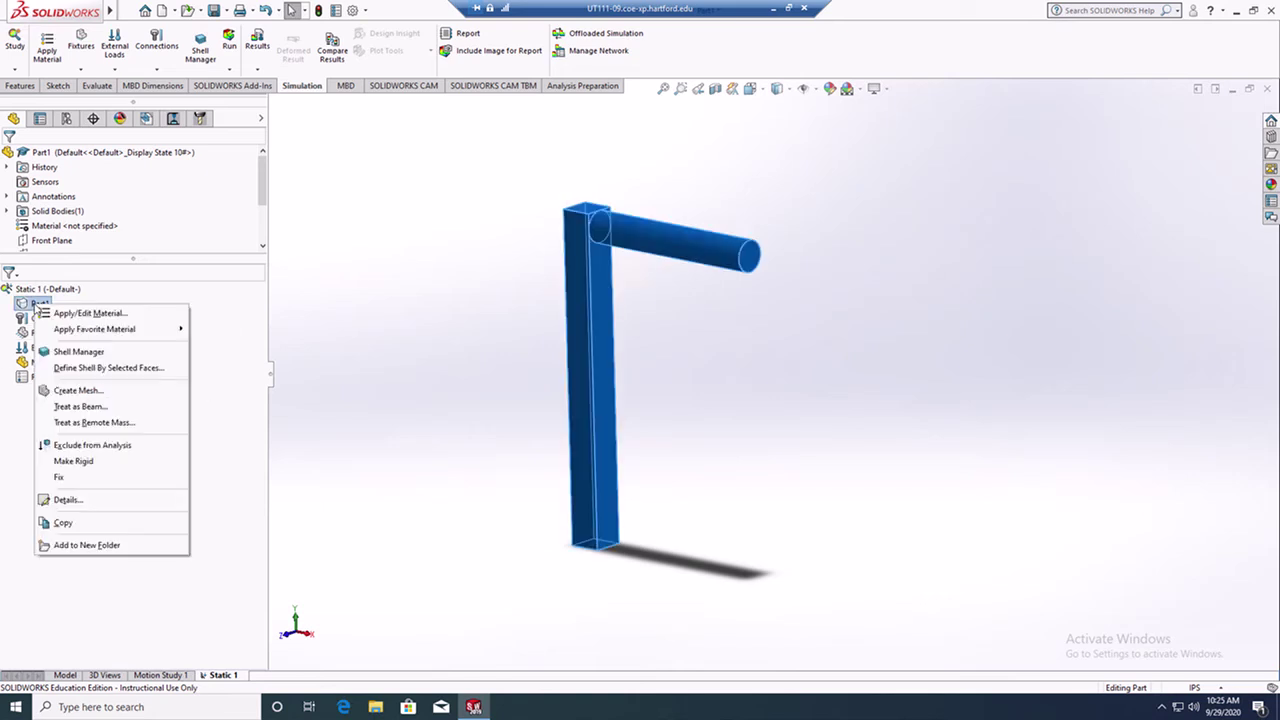
left_click(74, 311)
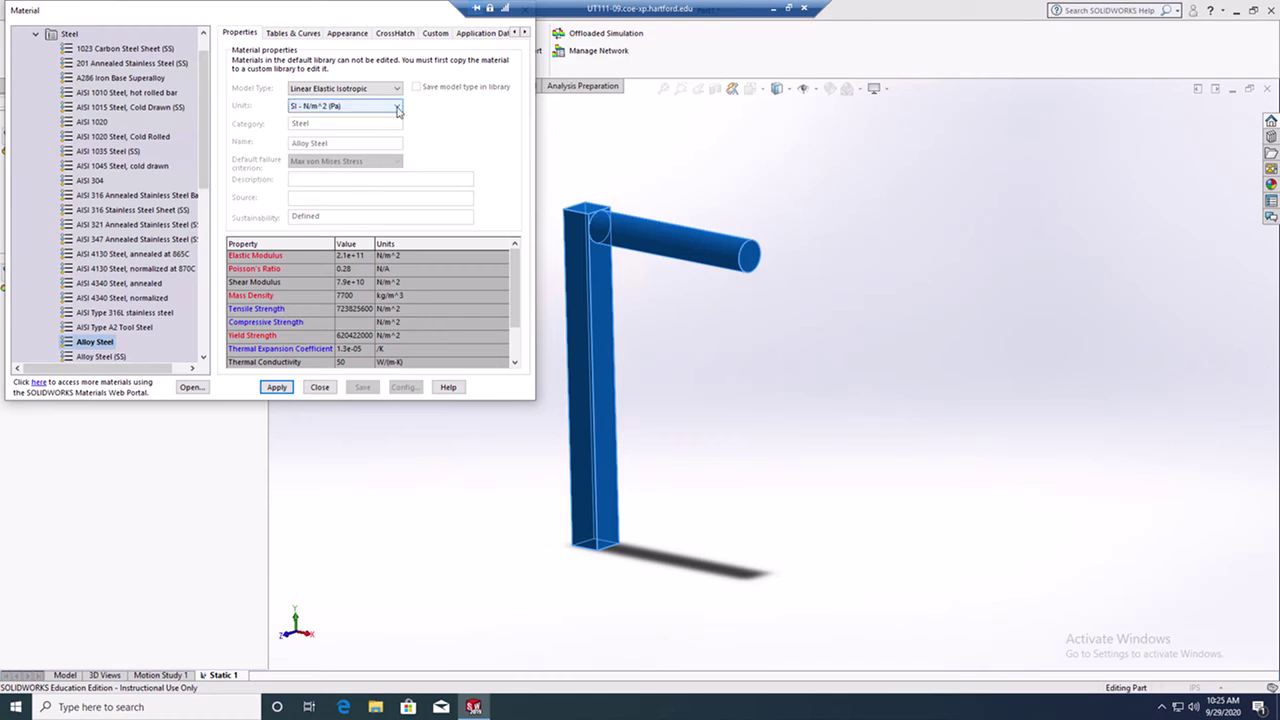
left_click(397, 107)
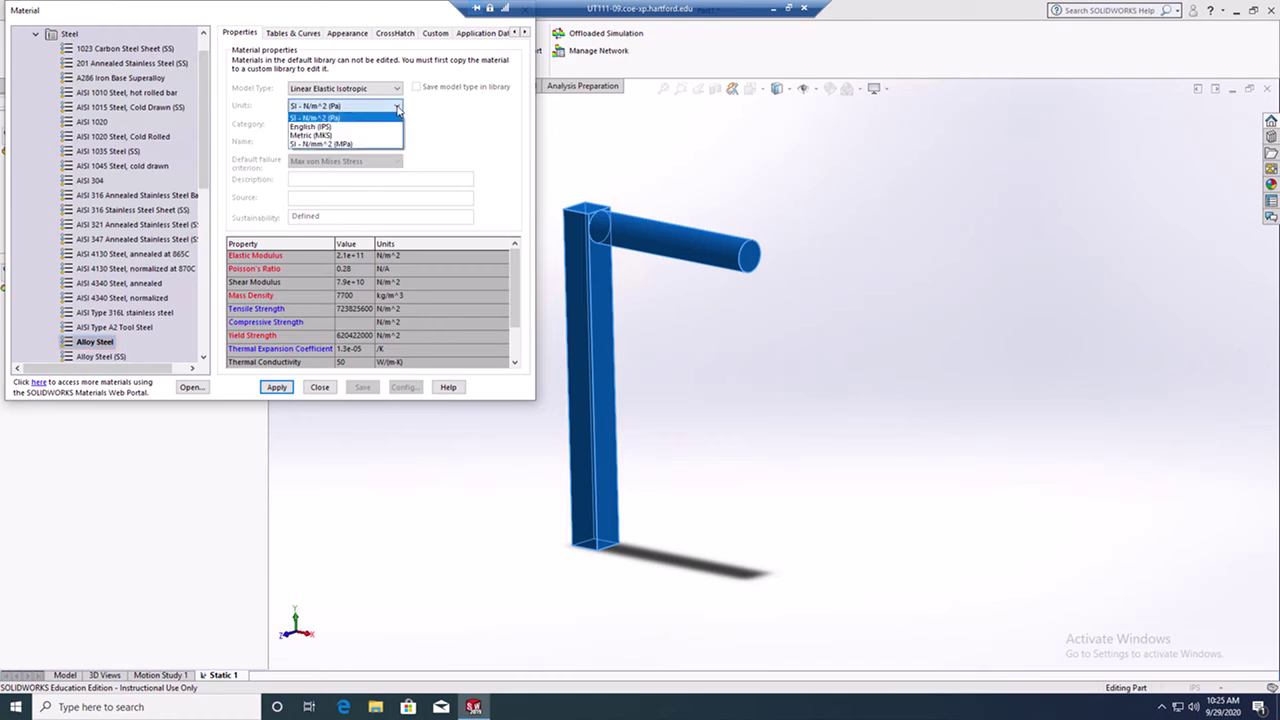
left_click(324, 128)
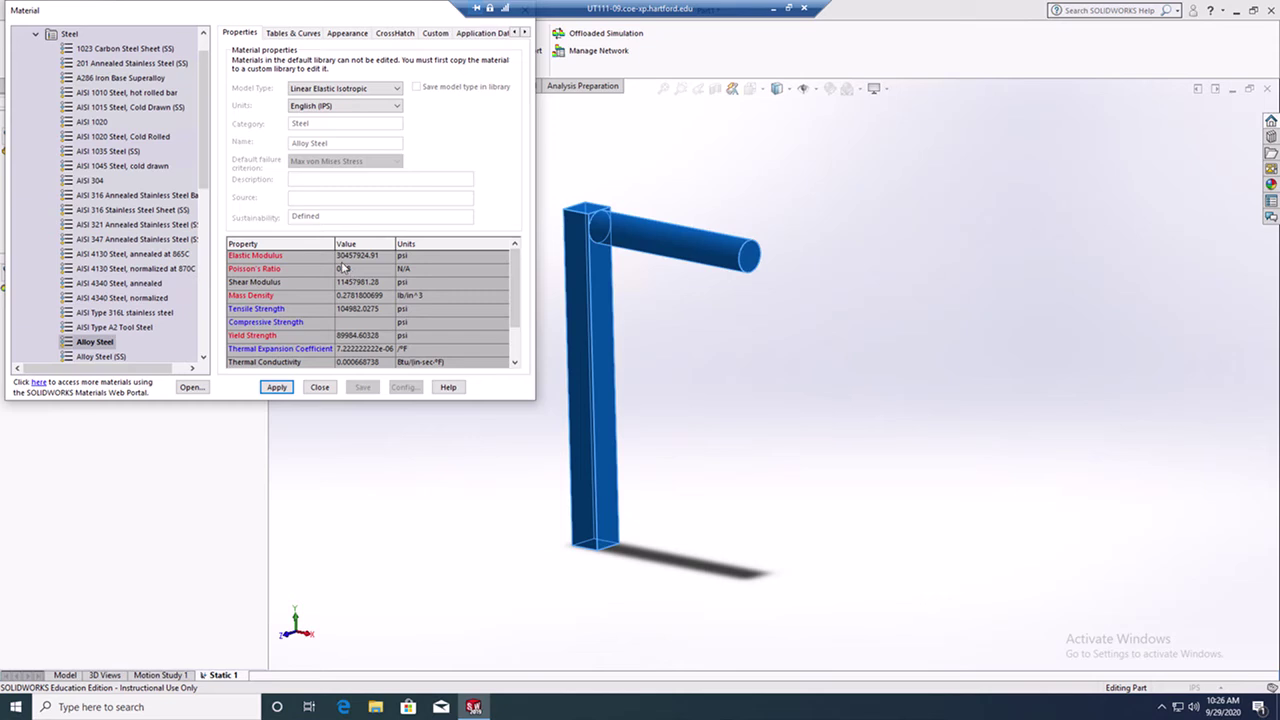
left_click(277, 387)
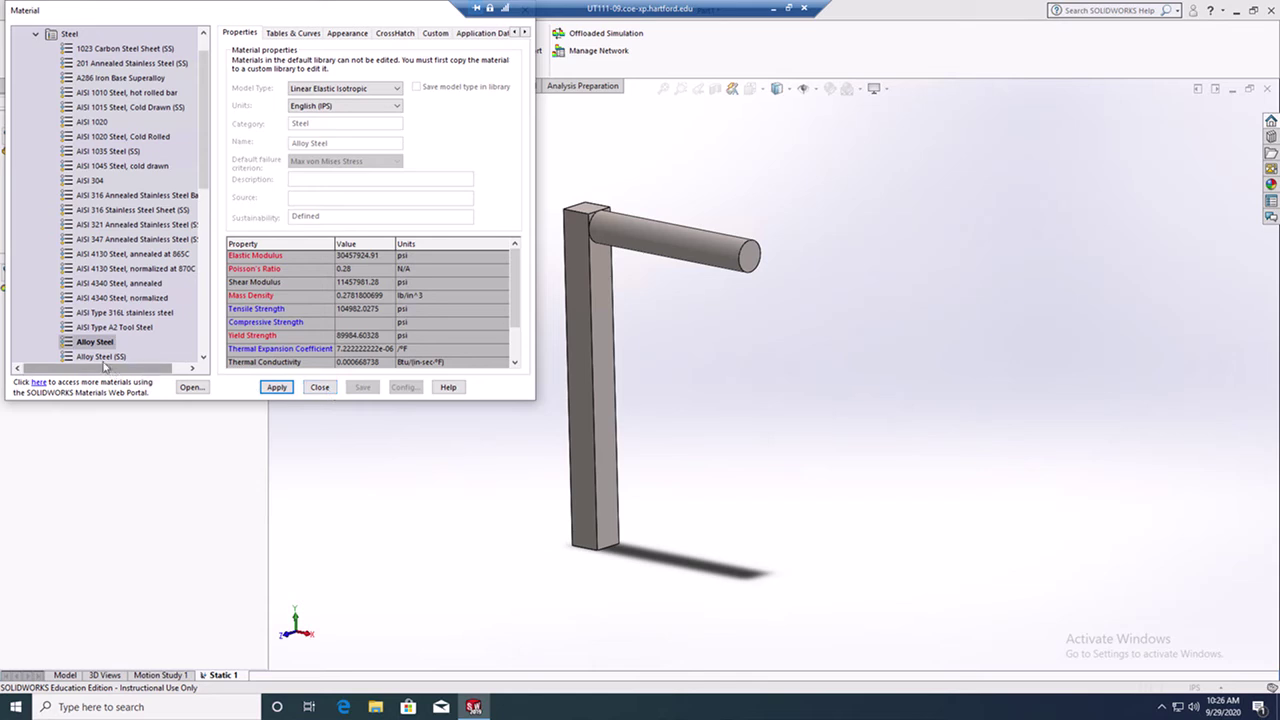
Step: Examine the elastic modulus and other properties of ASTM A36 Steel, and close the material library without applying it
scroll(150, 320, "down", 3)
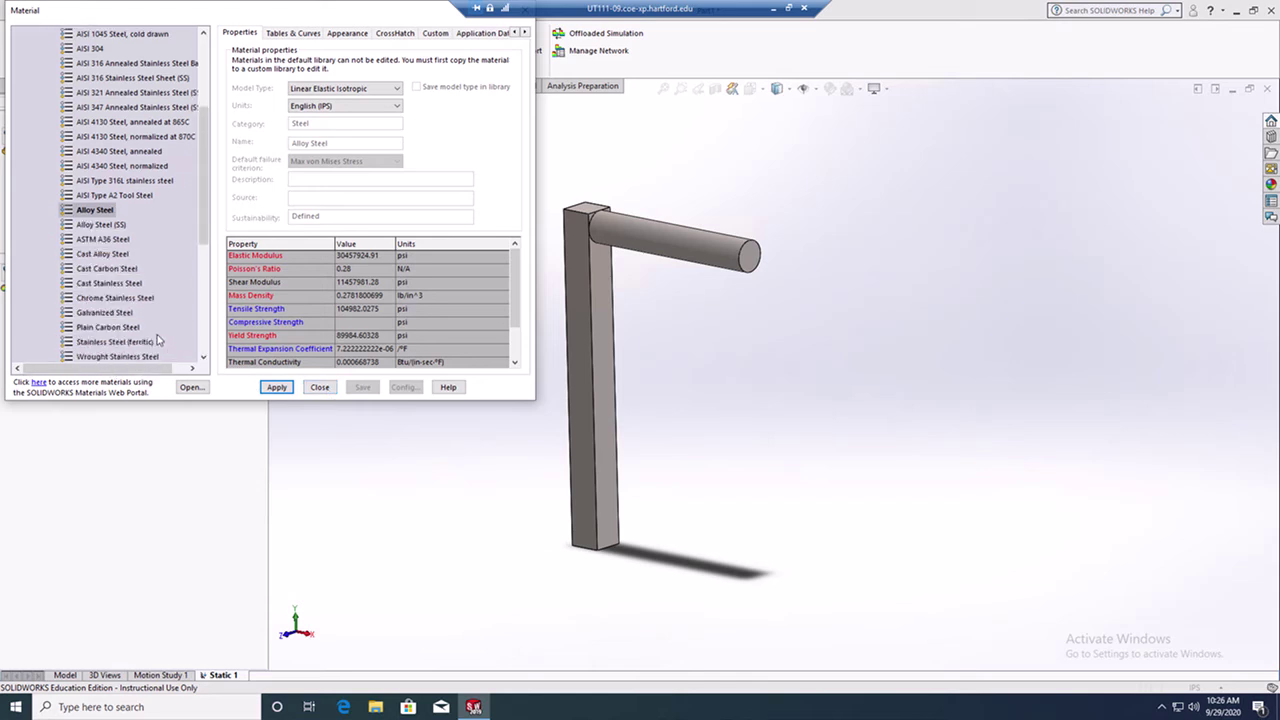
left_click(103, 240)
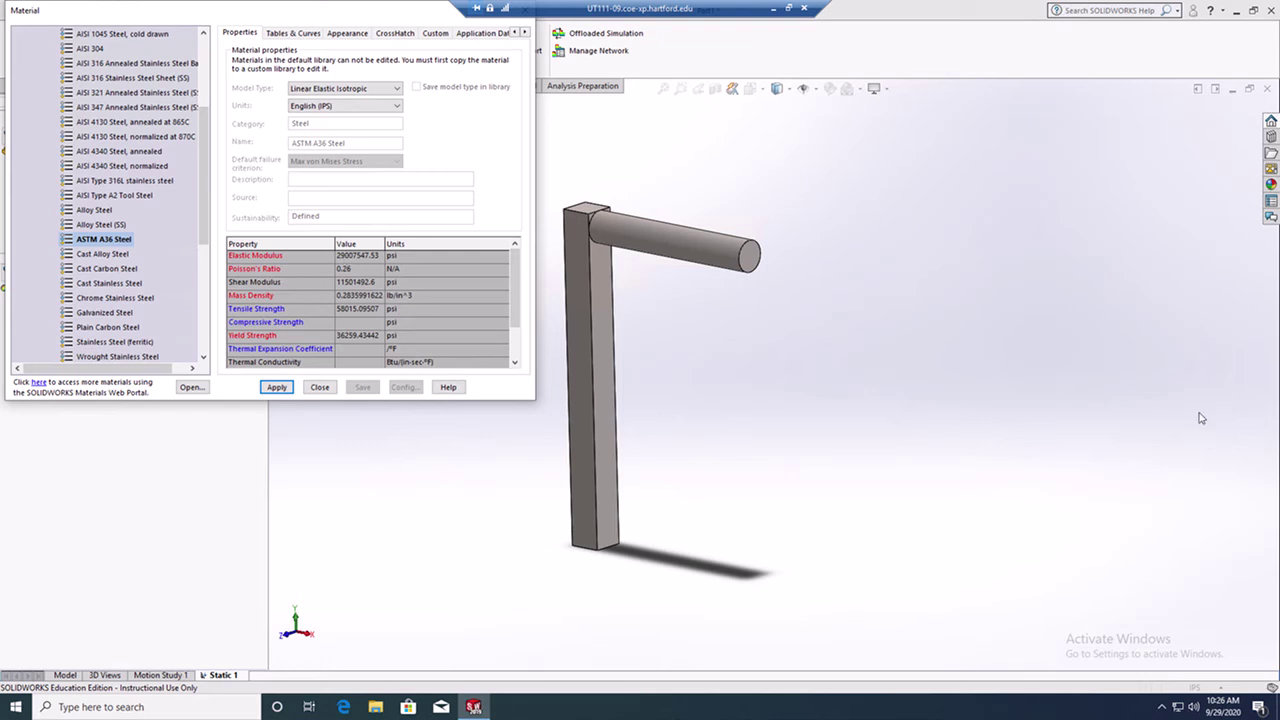
left_click(320, 387)
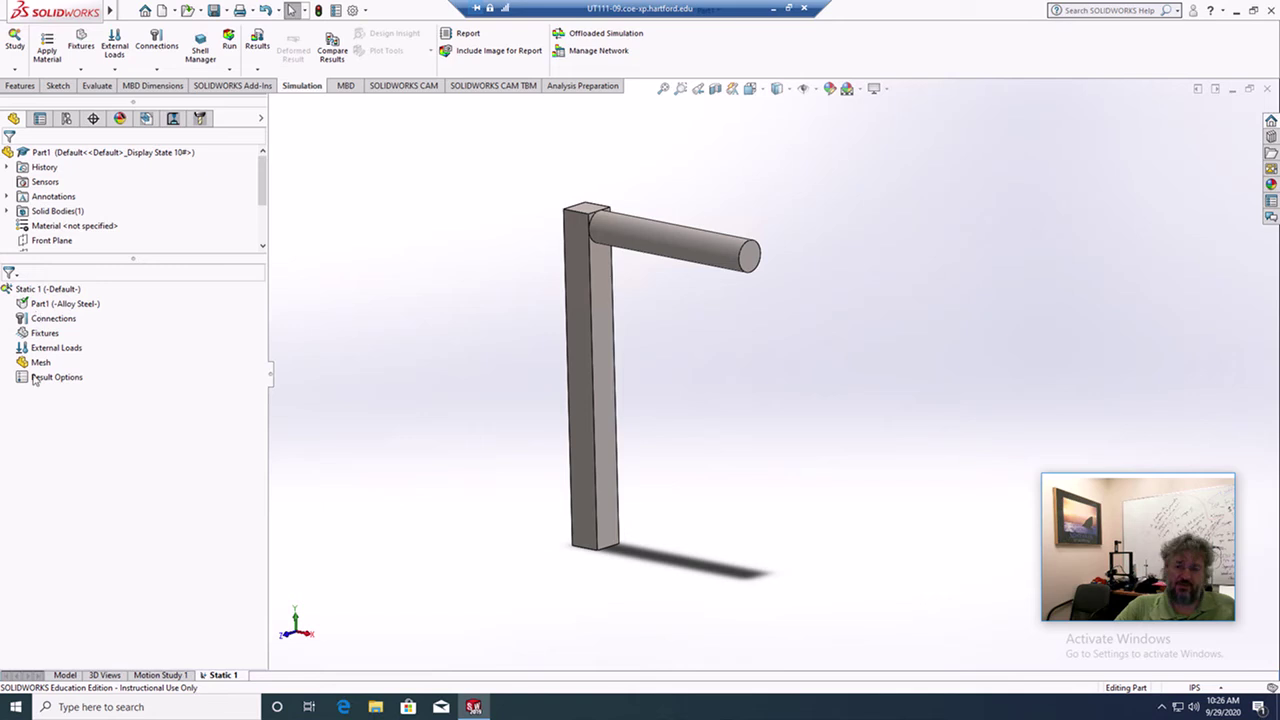
Step: Apply a Fixed Geometry fixture to the bottom face of the square column
left_click(37, 305)
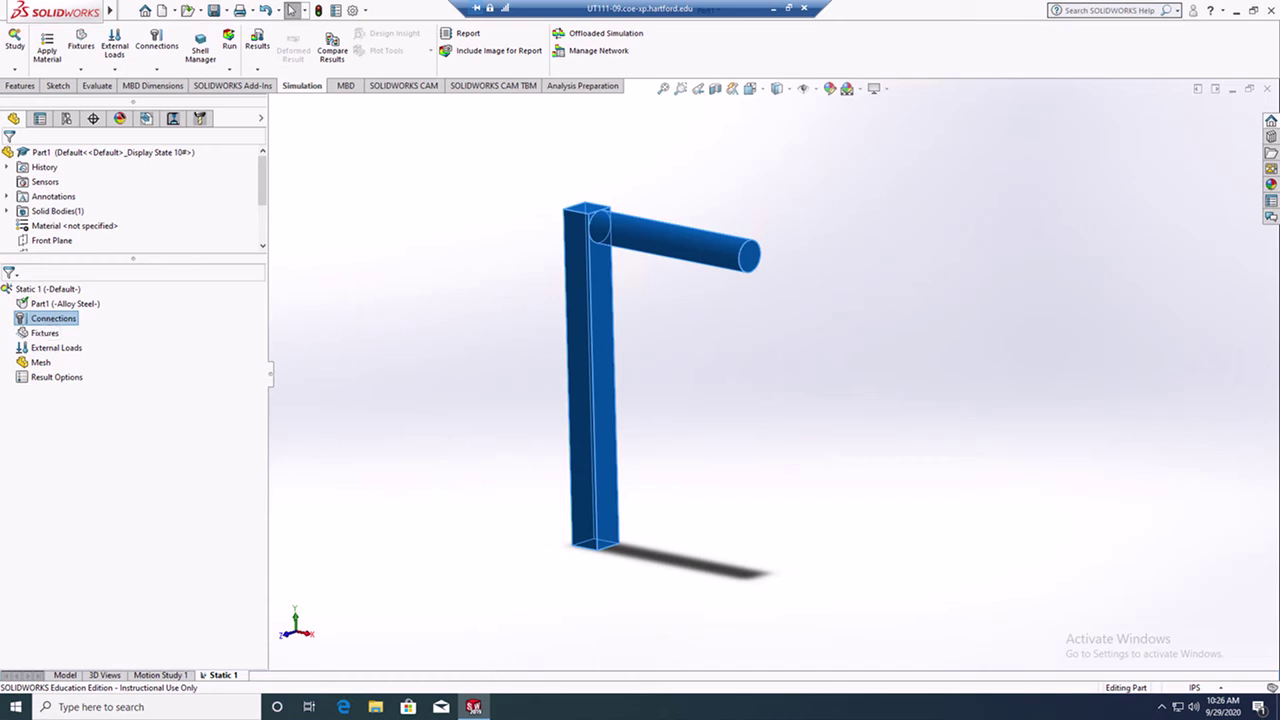
left_click(23, 336)
right_click(23, 336)
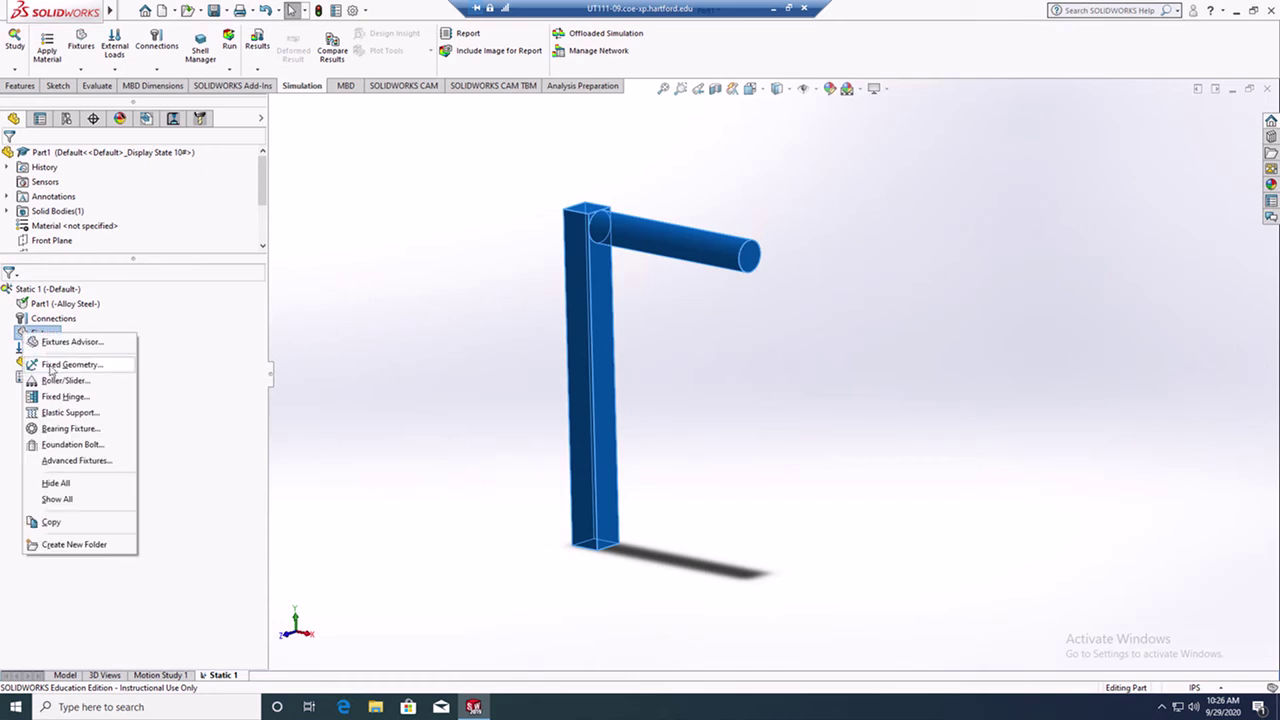
left_click(55, 365)
middle_click_drag(717, 580, 631, 640)
scroll(669, 509, "down", 3)
left_click(652, 490)
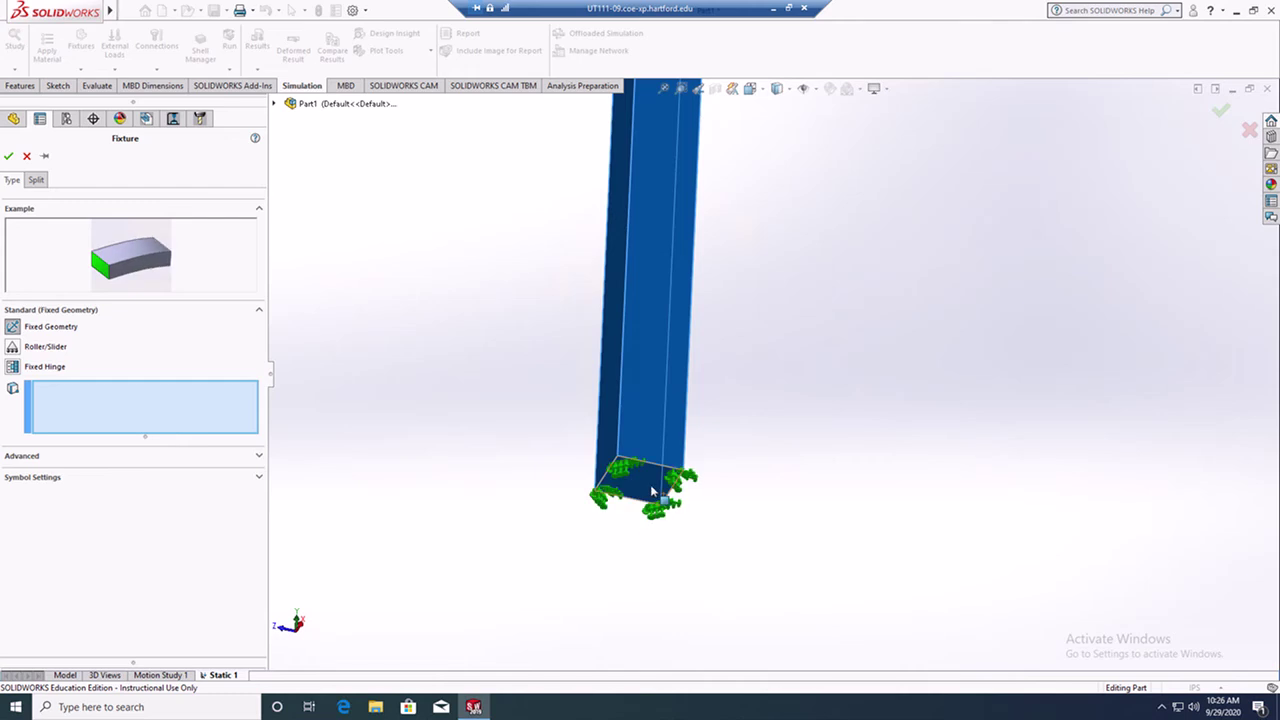
left_click(8, 156)
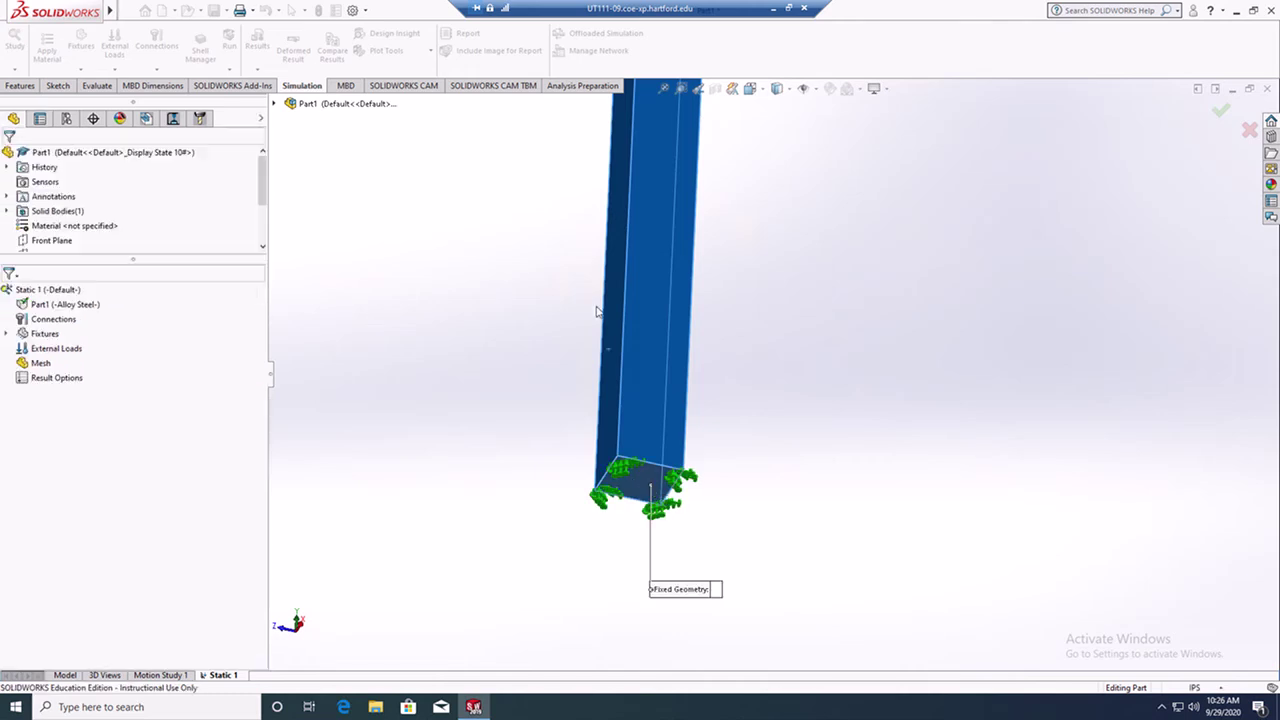
middle_click_drag(743, 266, 809, 397)
scroll(806, 440, "up", 5)
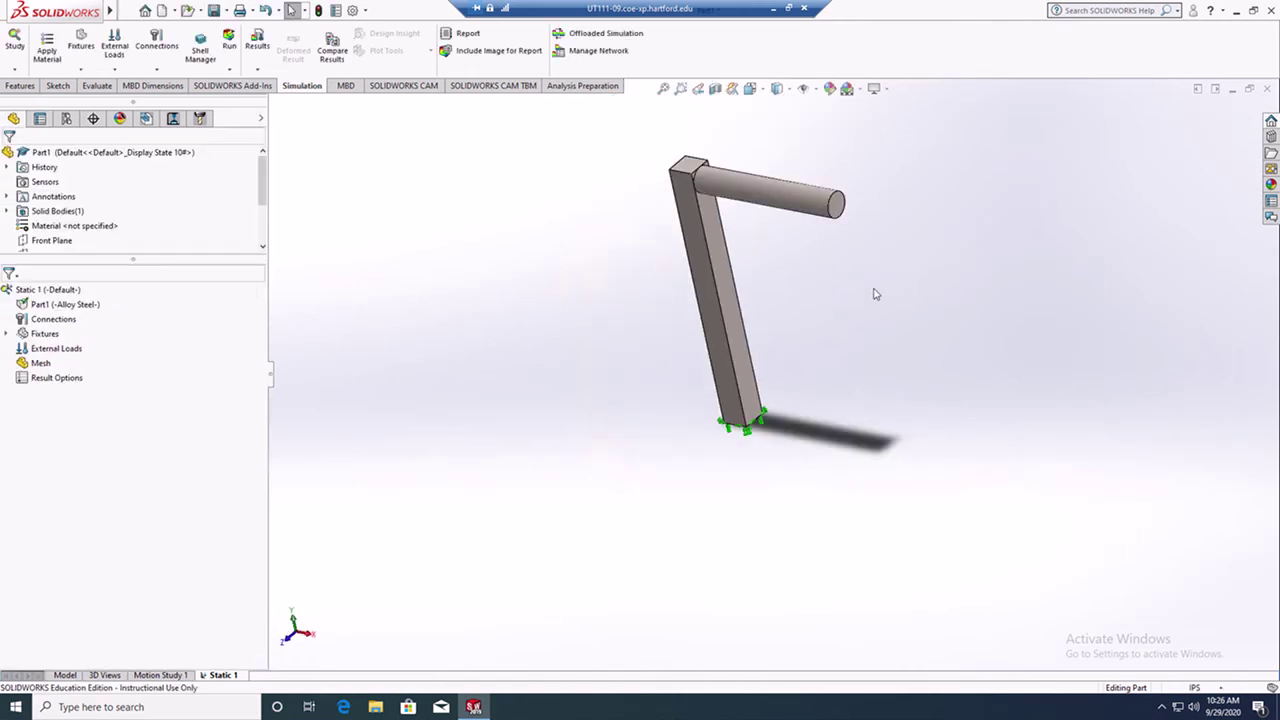
mouse_move(875, 294)
middle_mouse_down()
mouse_move(771, 323)
mouse_move(871, 294)
middle_mouse_up()
scroll(871, 294, "up", 3)
scroll(850, 320, "down", 3)
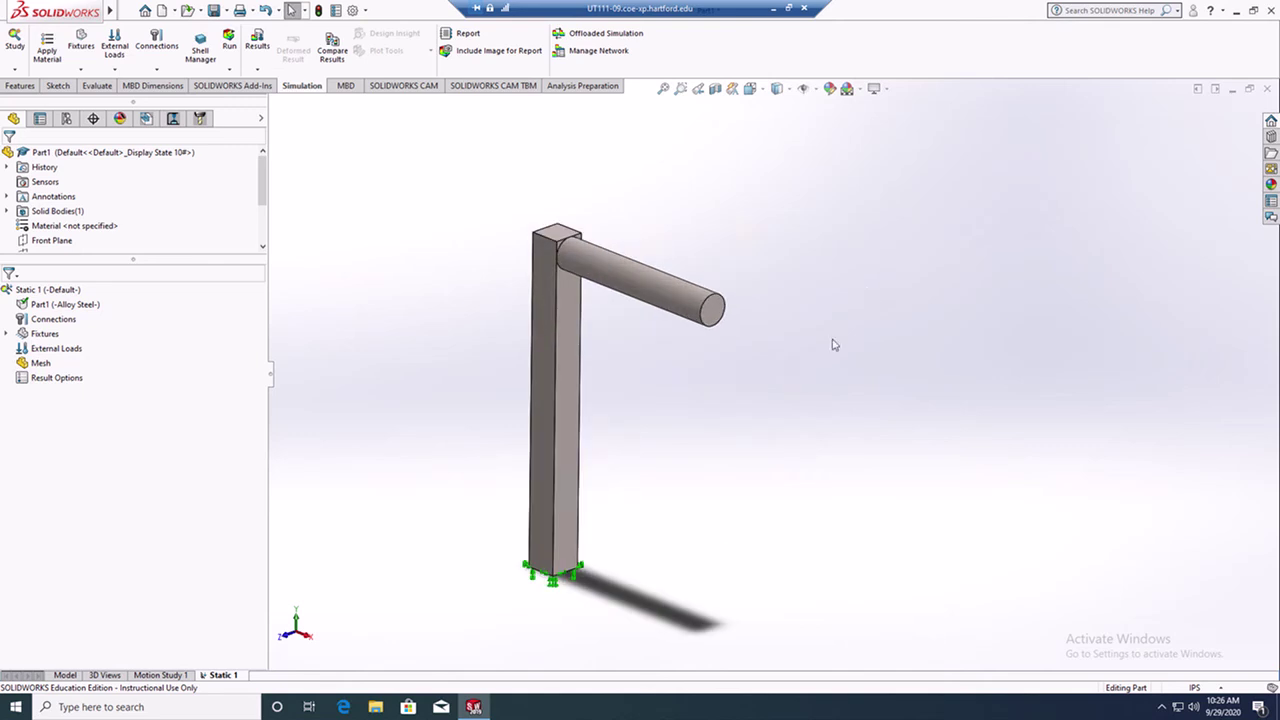
middle_click_drag(834, 344, 757, 417)
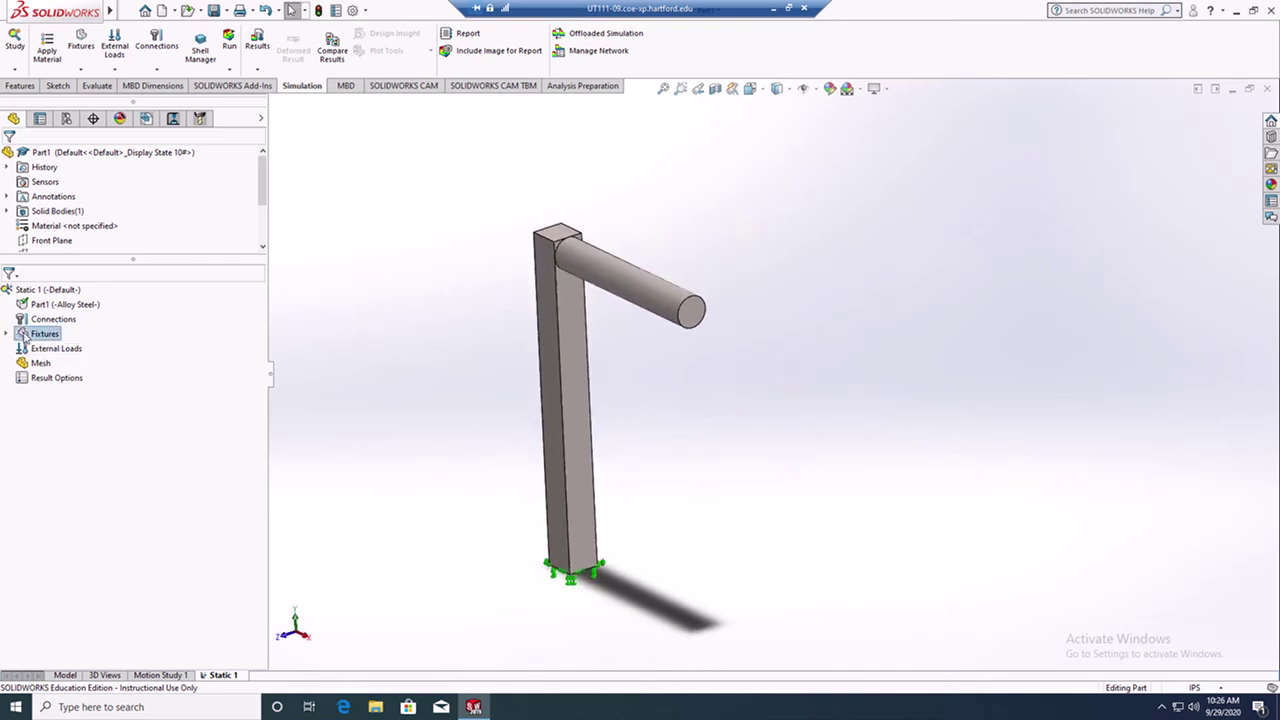
right_click(25, 335)
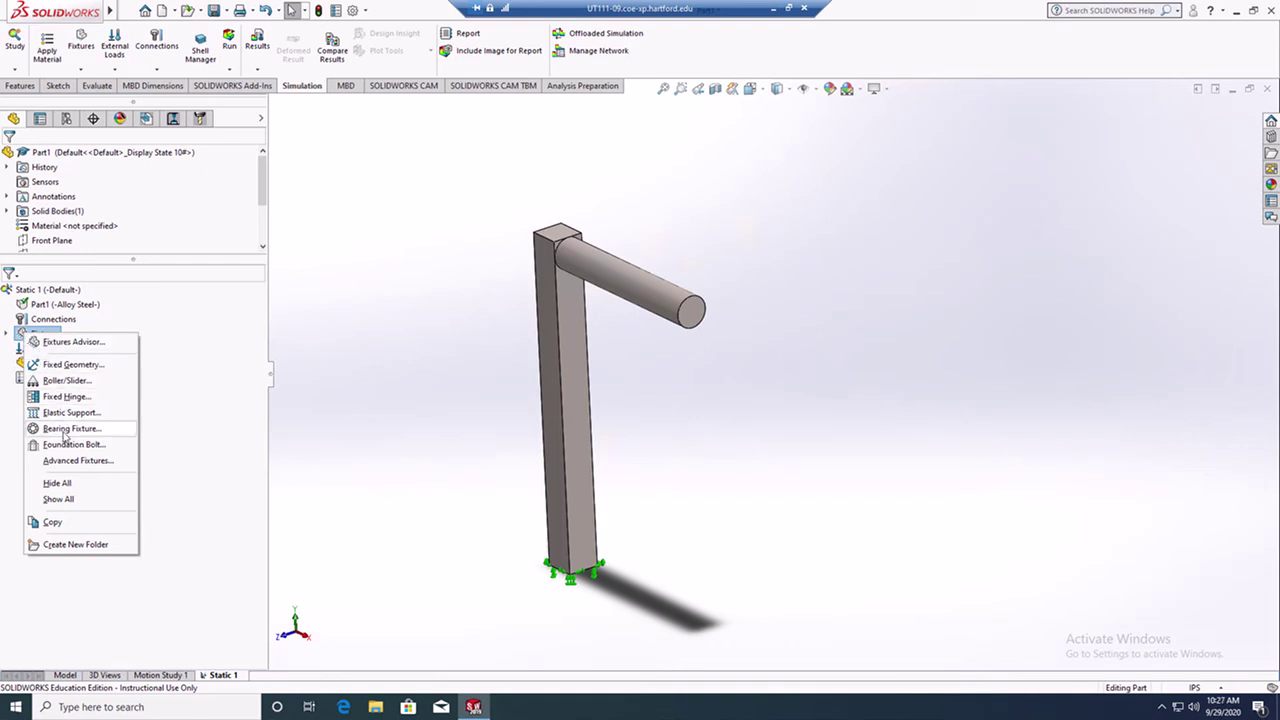
left_click(418, 373)
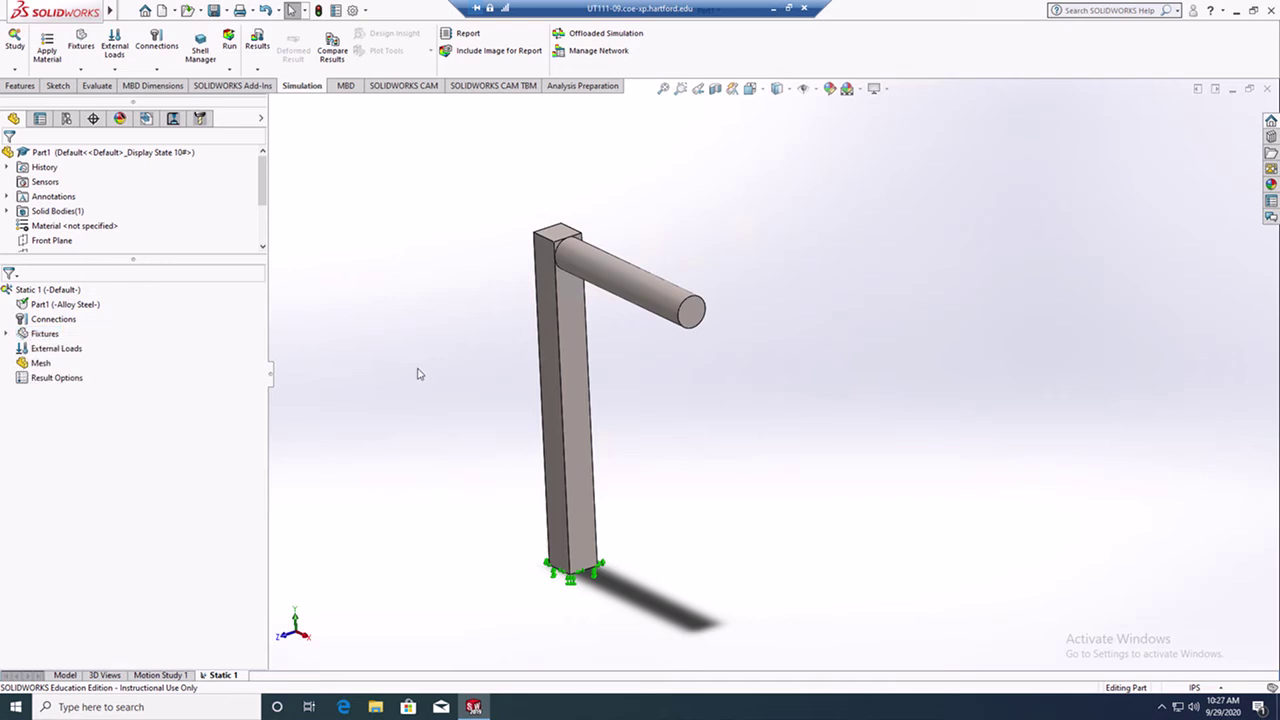
Step: Start a force load on the round arm's free end face, with that same face as direction reference and English (IPS) units
left_click(26, 349)
right_click(26, 349)
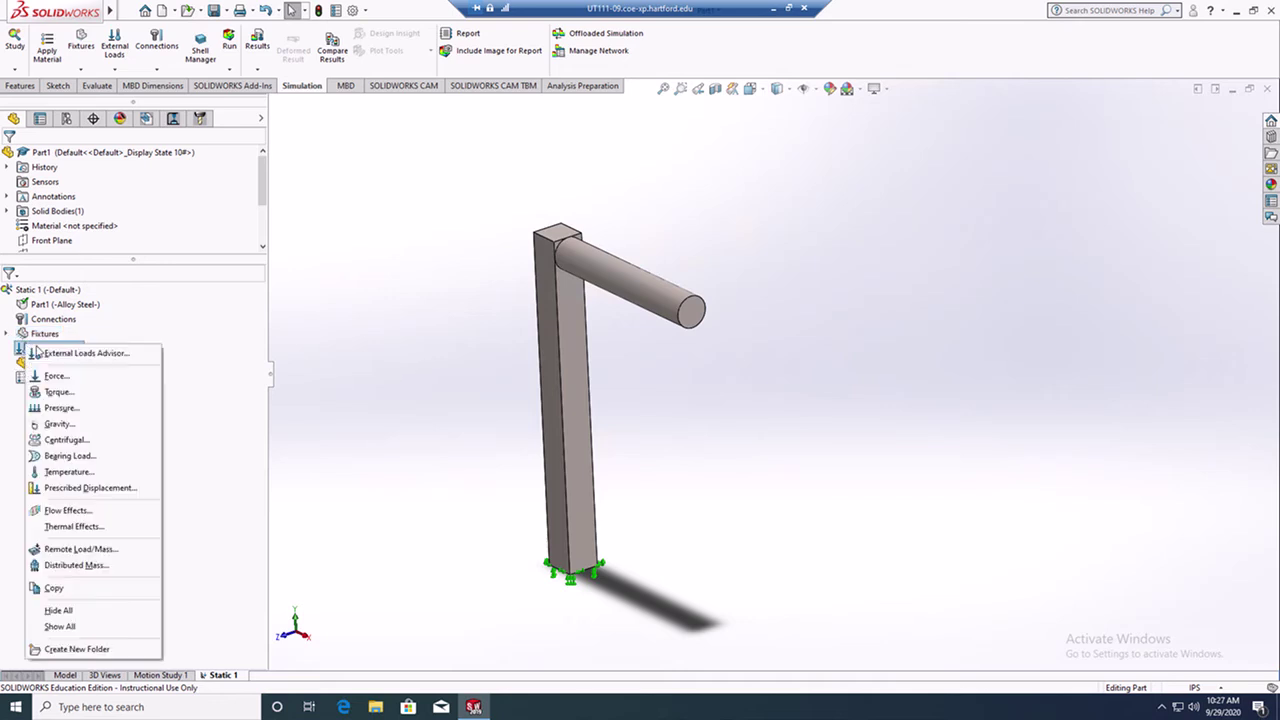
left_click(66, 382)
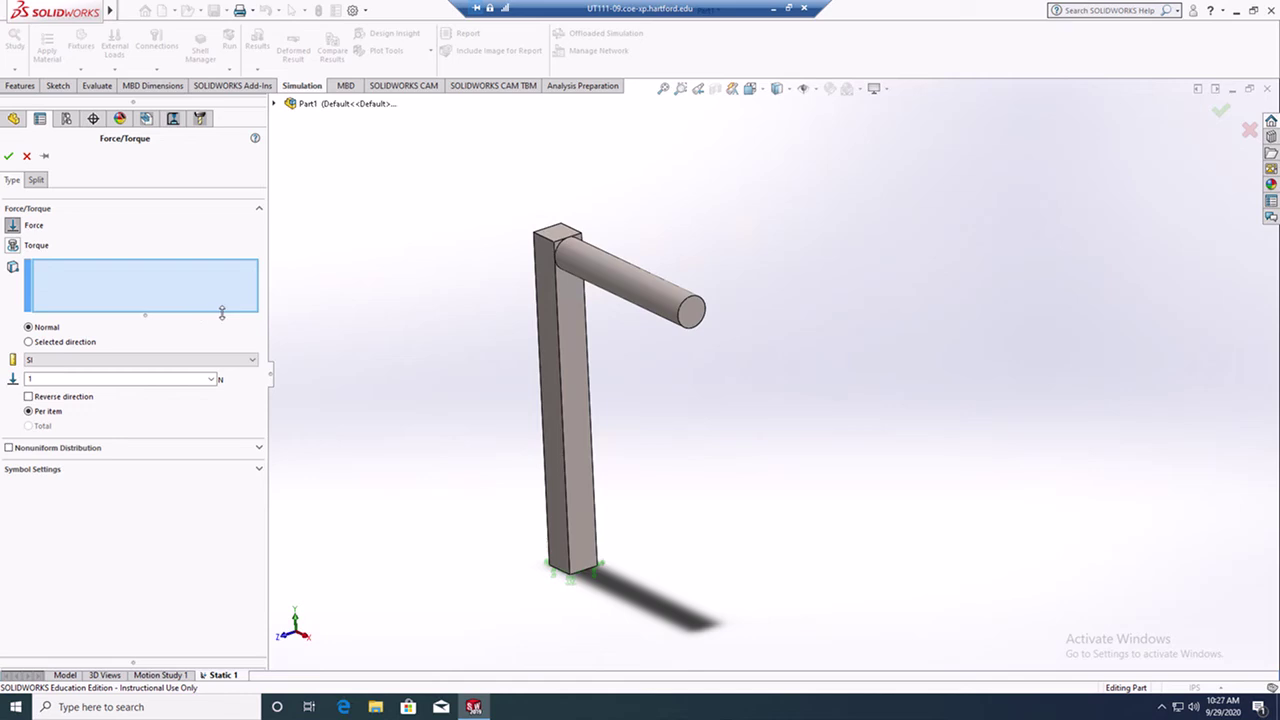
left_click(698, 318)
scroll(722, 312, "down", 3)
scroll(722, 312, "down", 1)
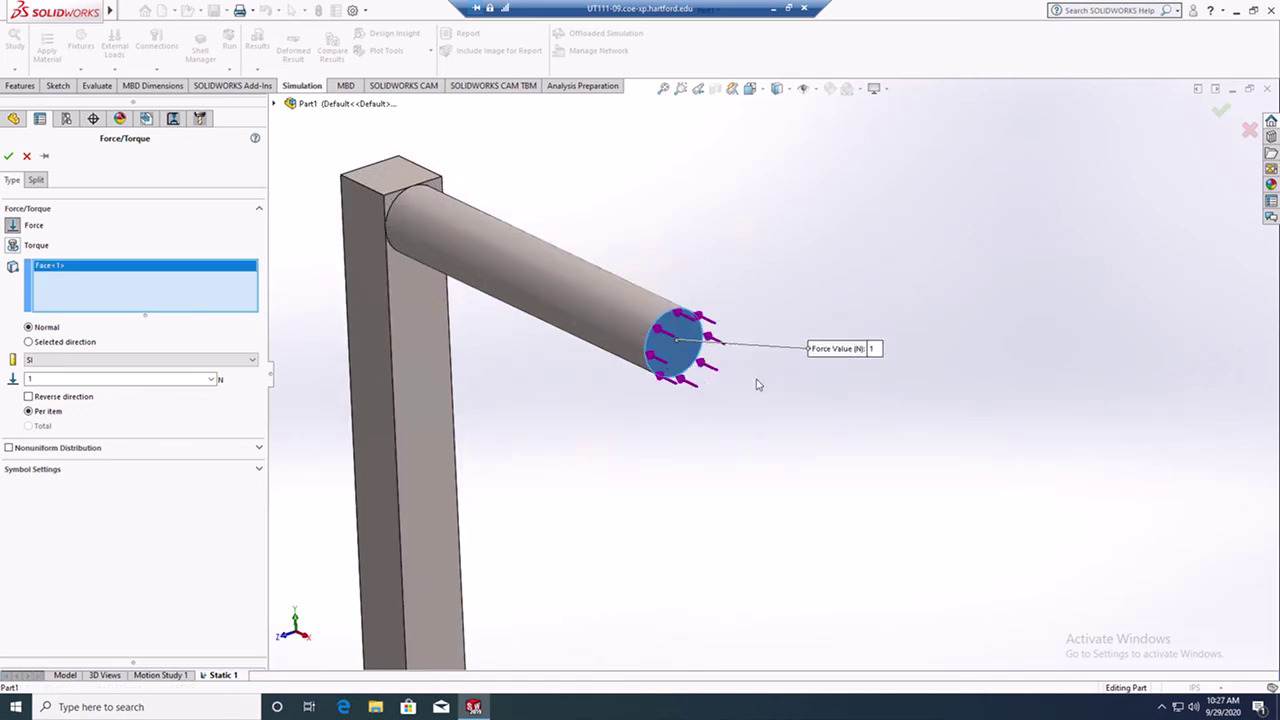
left_click(28, 342)
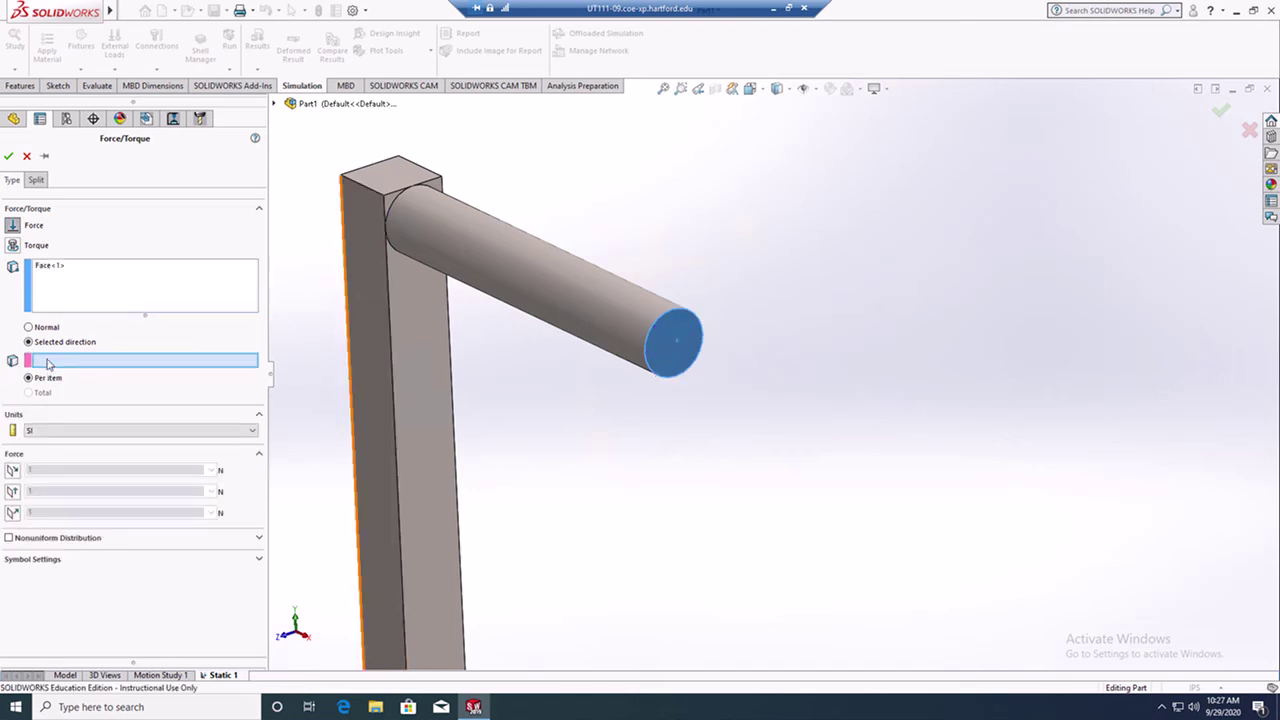
left_click(671, 350)
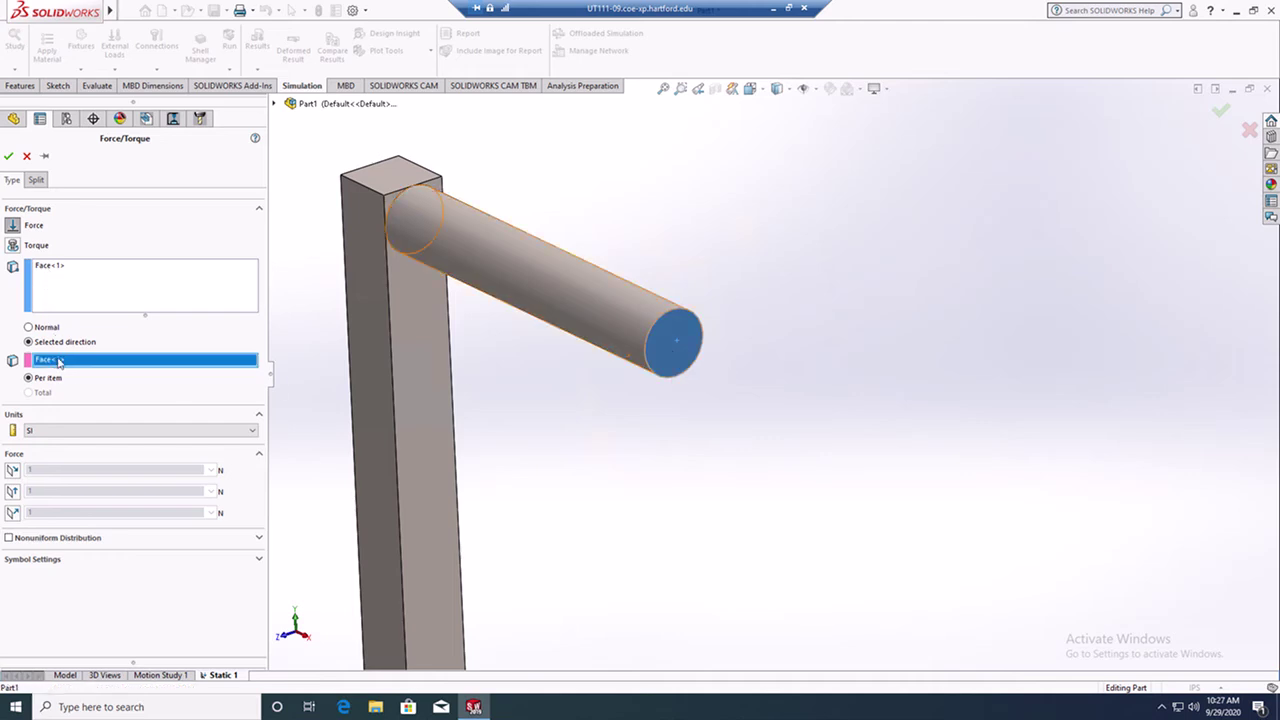
left_click(91, 432)
left_click(80, 443)
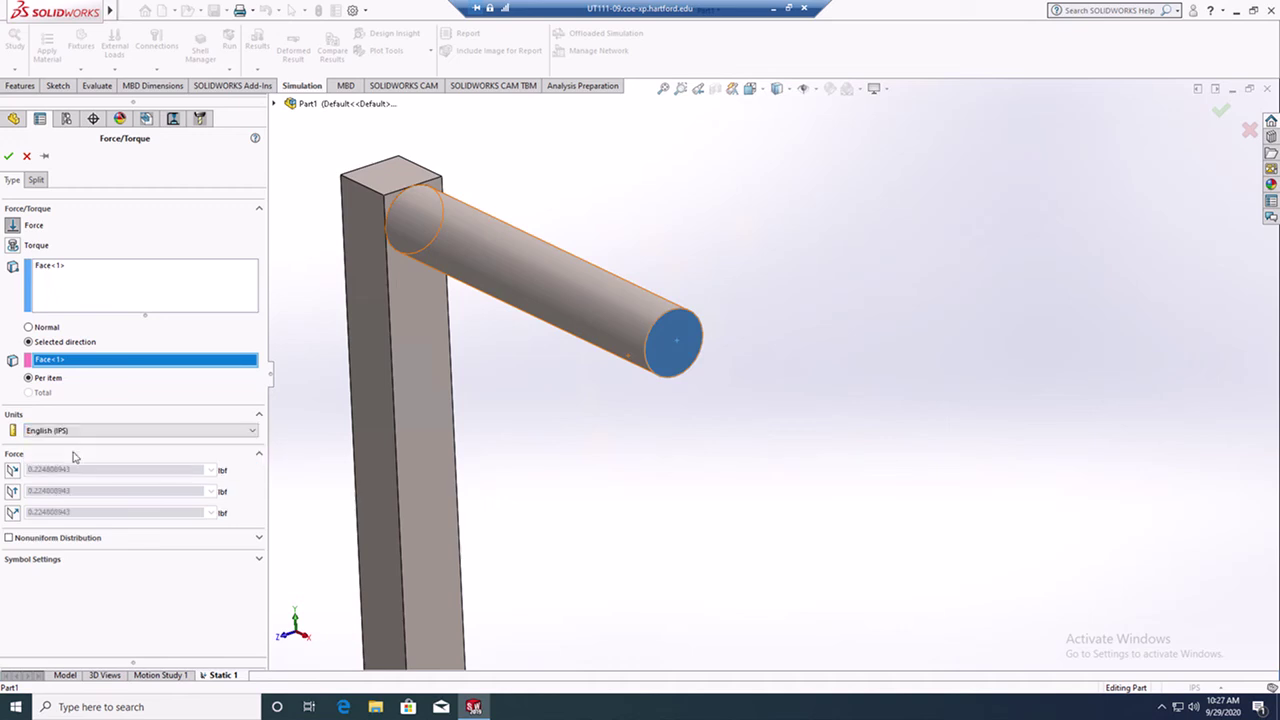
Step: Apply 60 lbf along plane direction 1 and 100 lbf along reversed plane direction 2 on the arm's end face
left_click(12, 470)
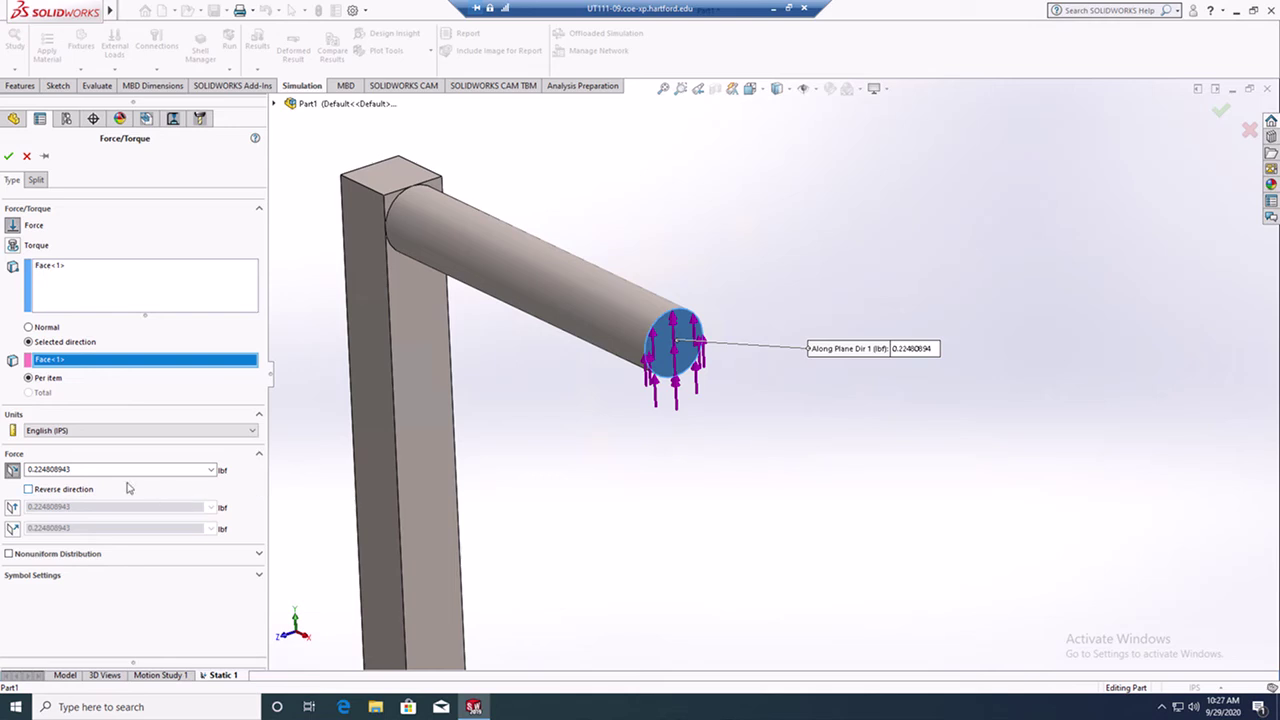
double_click(74, 469)
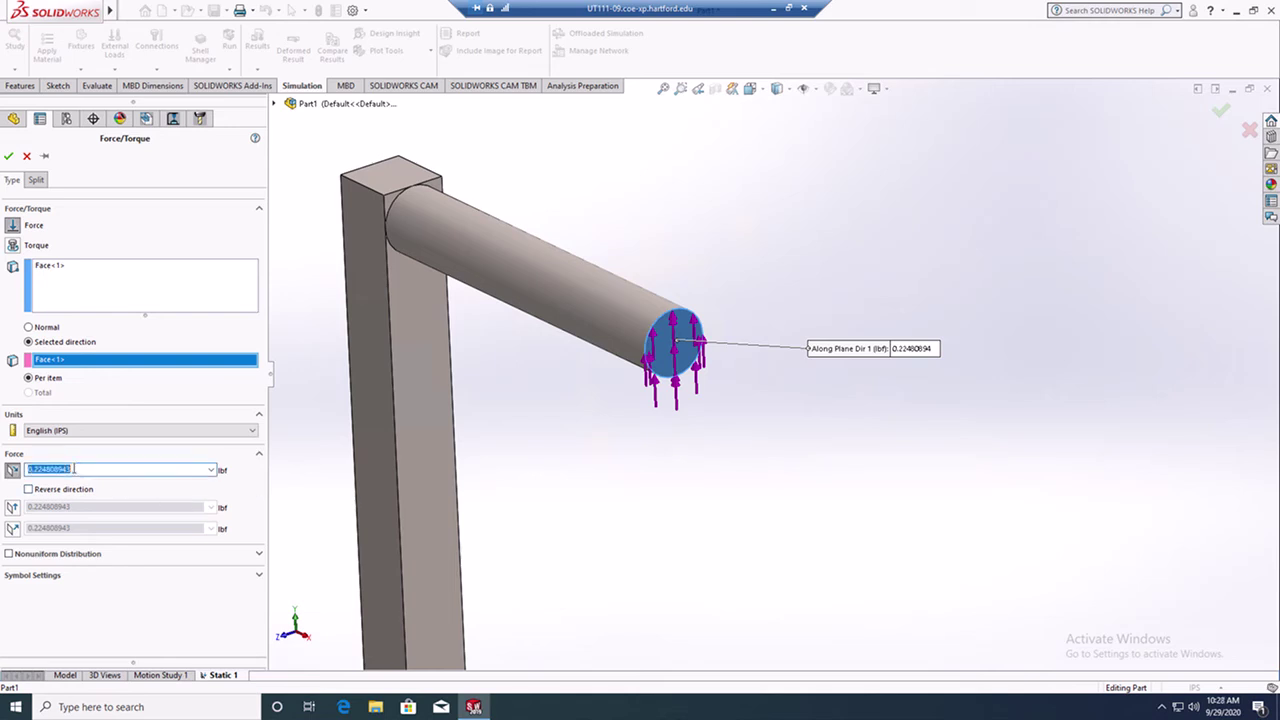
type("80")
left_click(12, 507)
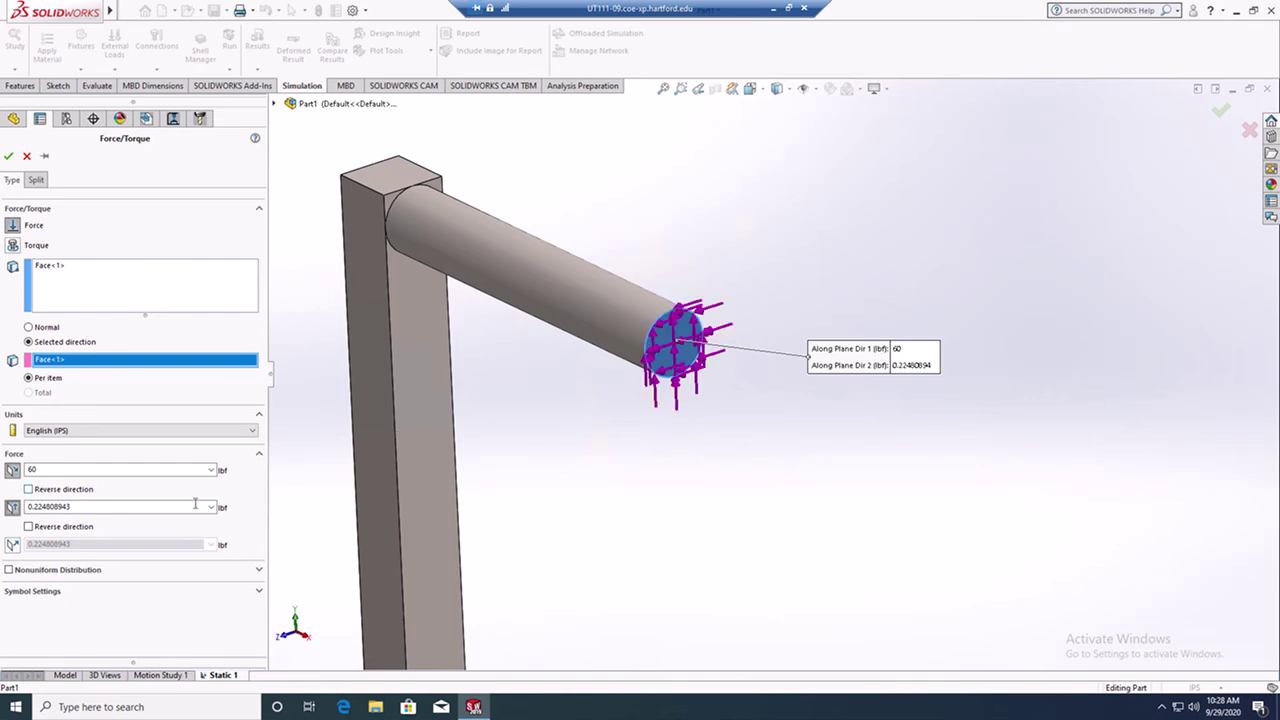
left_click(29, 527)
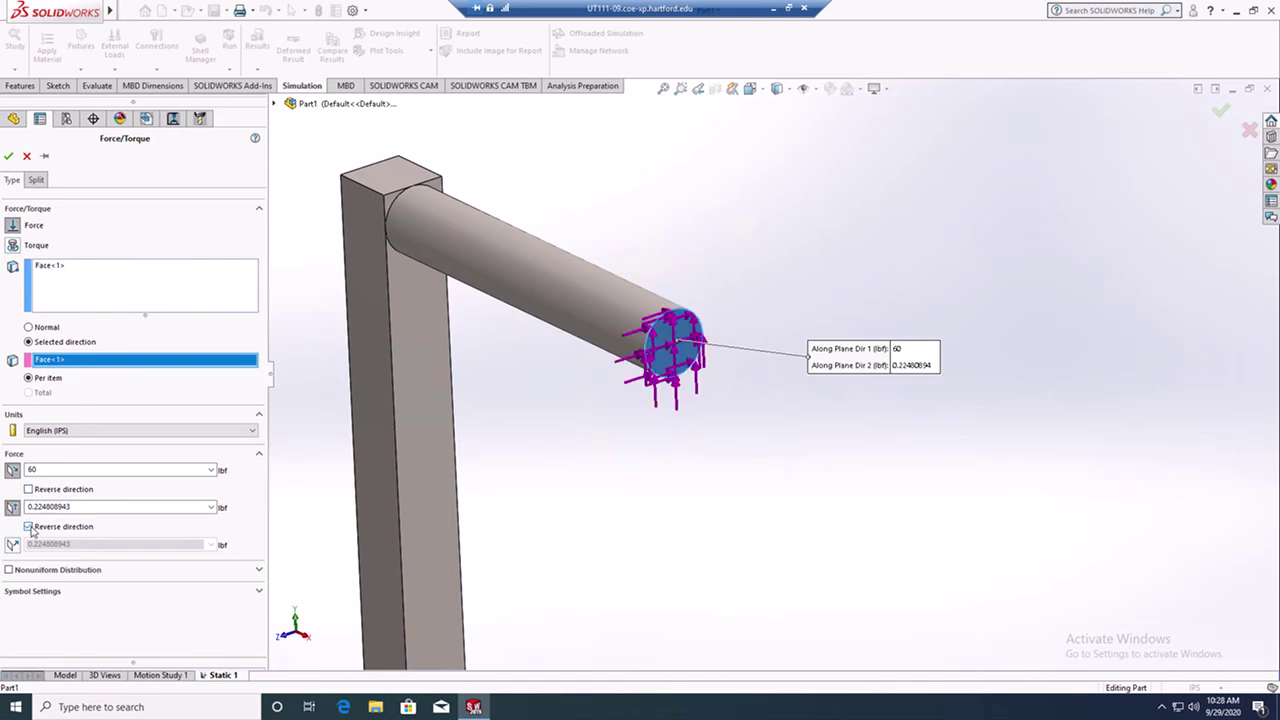
double_click(76, 507)
type("100")
left_click(9, 156)
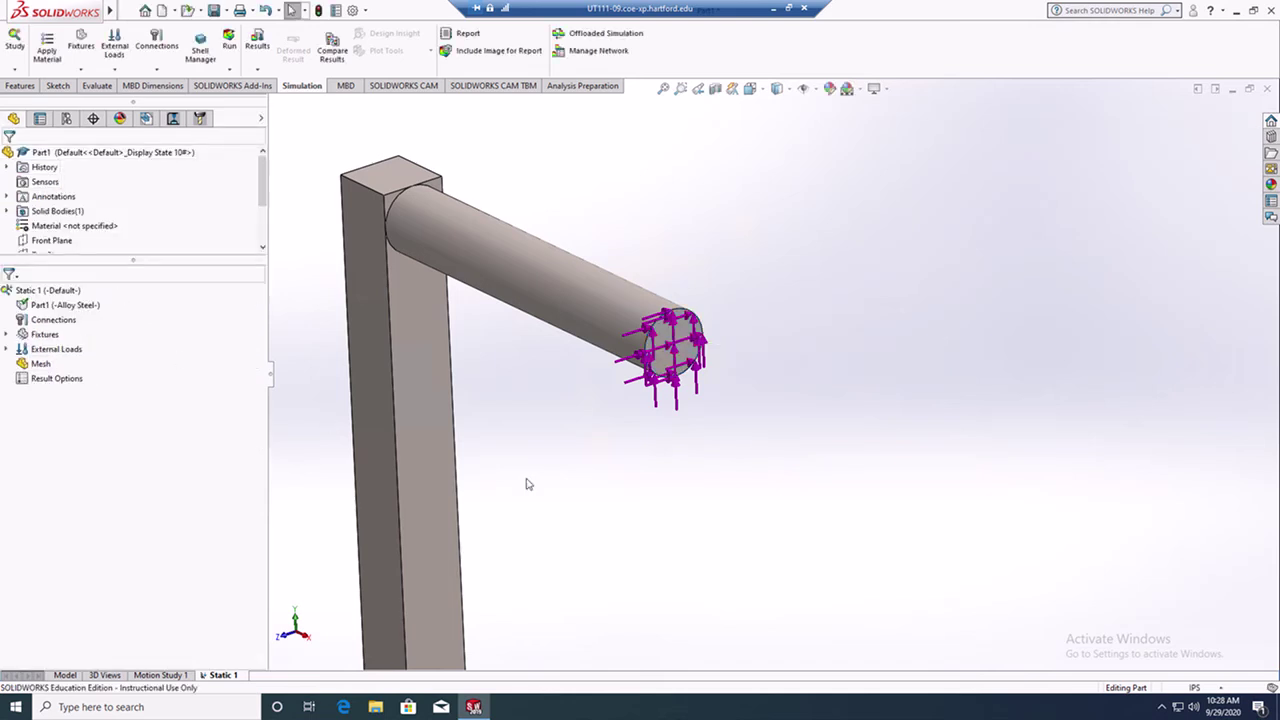
Step: Create a solid mesh of the column and arm with the default mesh density, without running the analysis
scroll(672, 512, "up", 3)
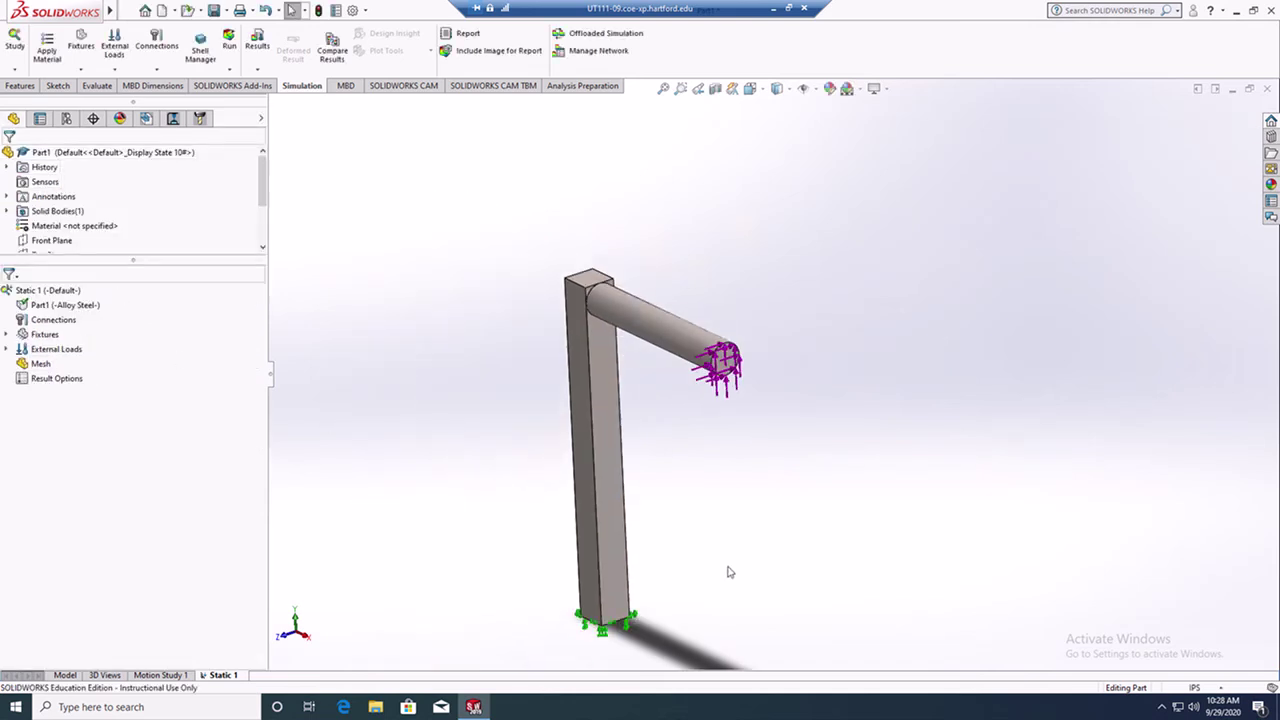
scroll(737, 563, "down", 1)
scroll(897, 412, "up", 1)
scroll(898, 410, "down", 1)
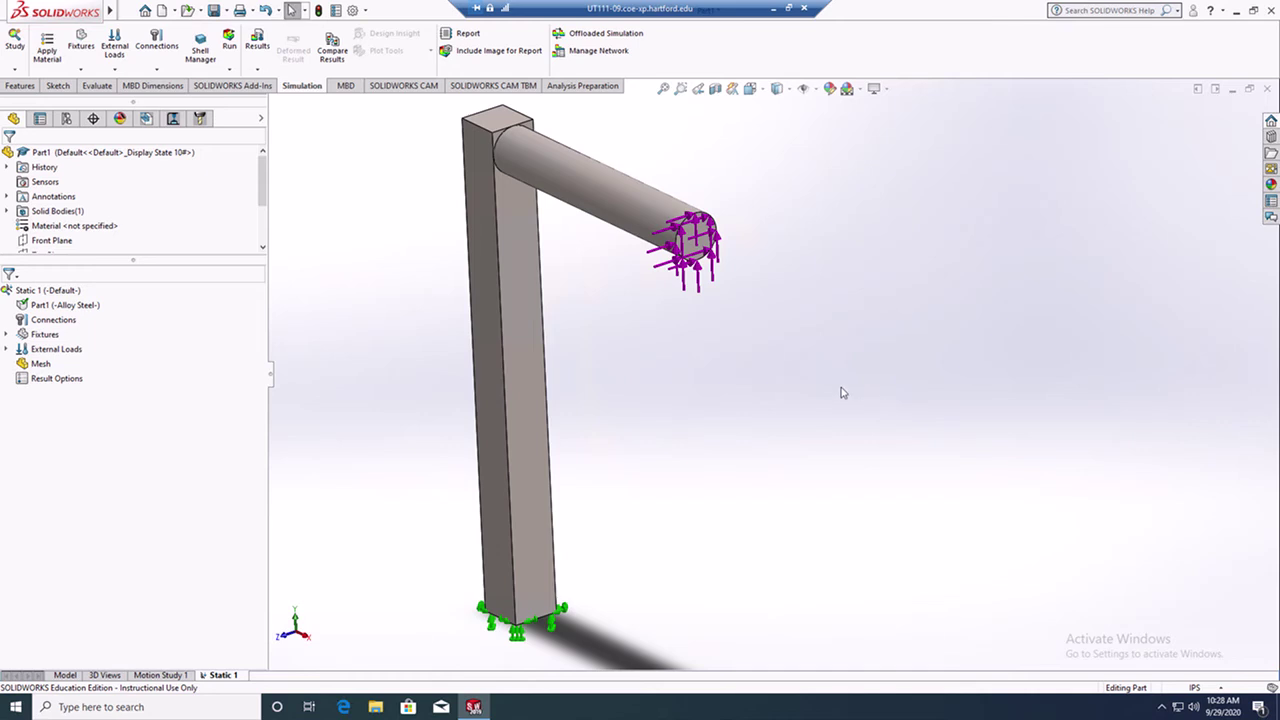
right_click(24, 364)
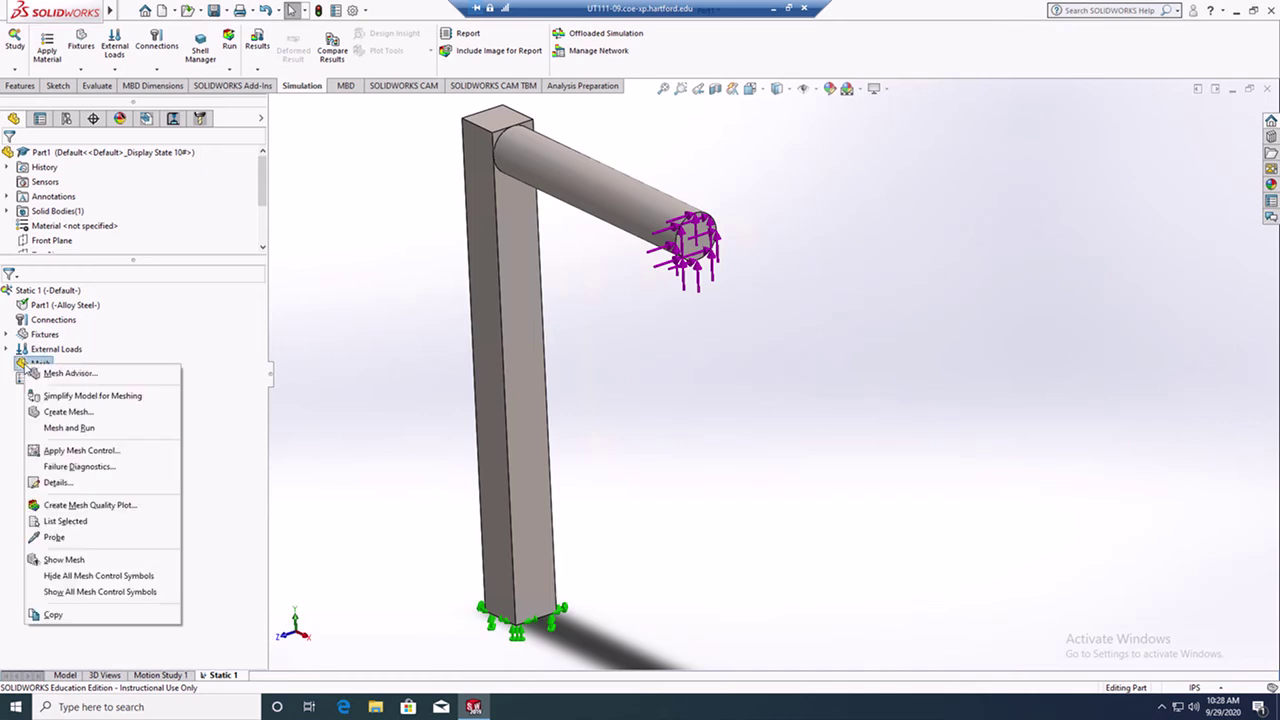
left_click(58, 412)
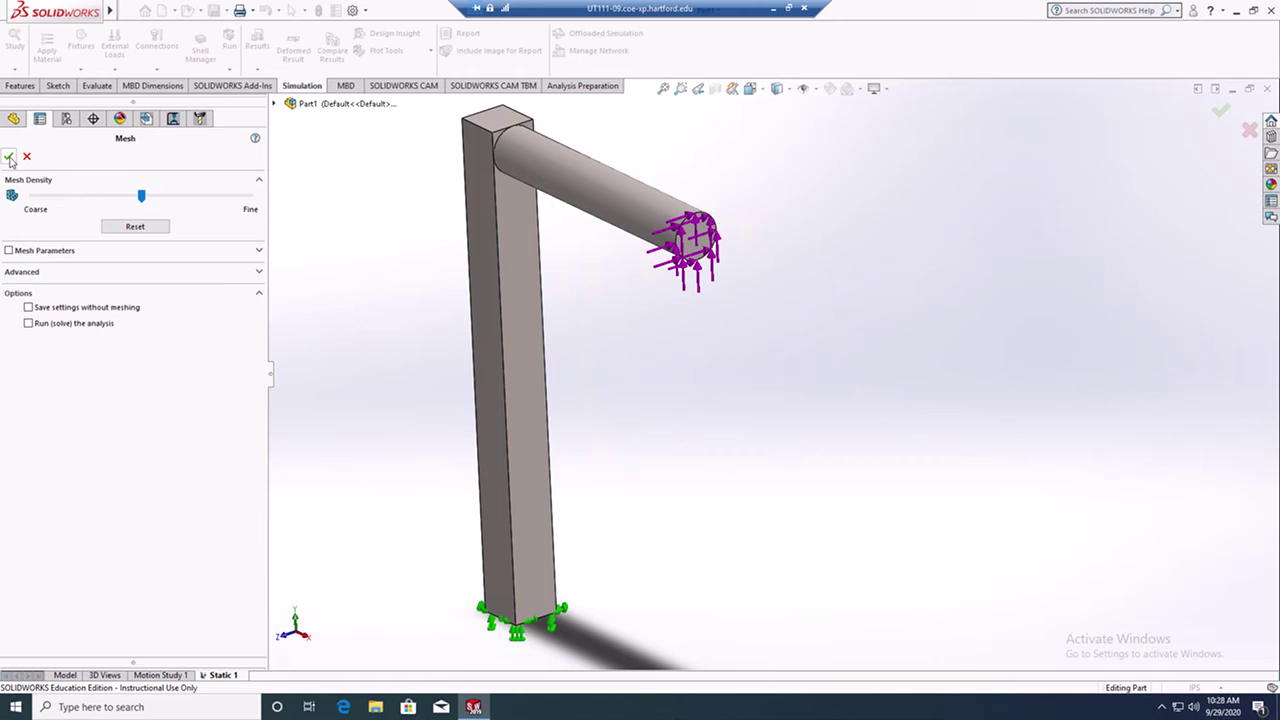
left_click(9, 157)
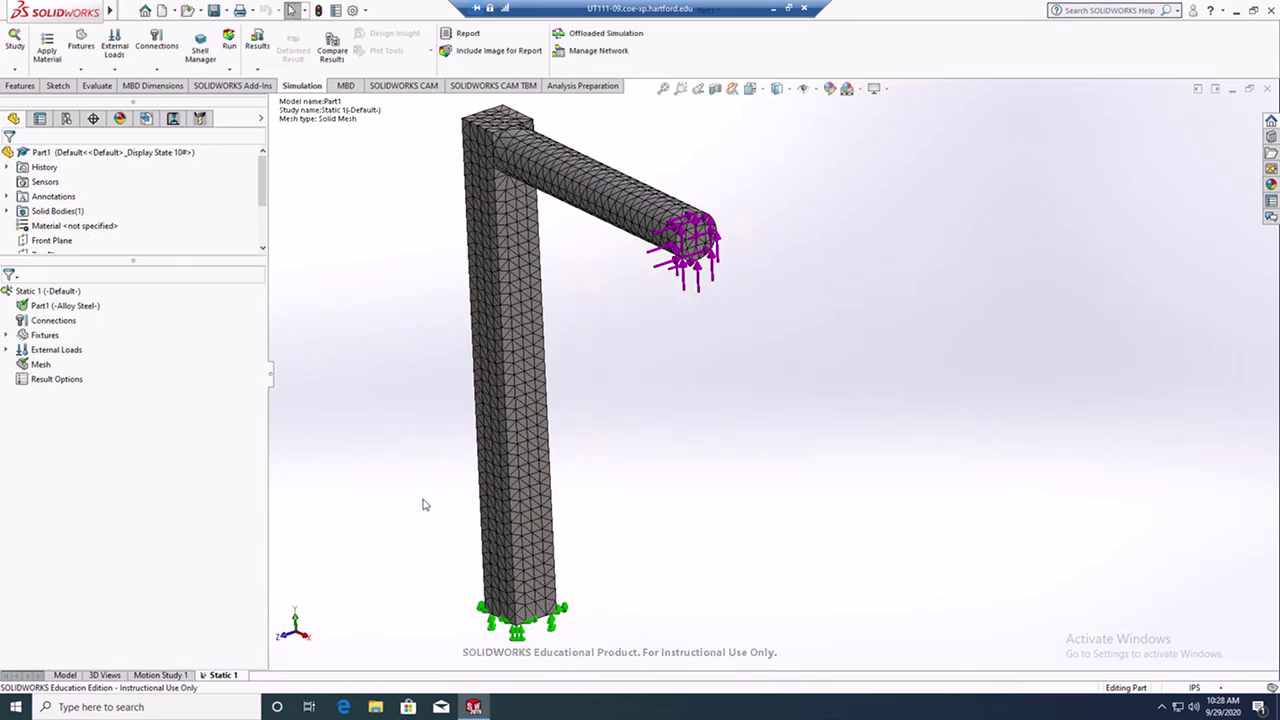
Step: Examine the mesh elements up close where the round arm joins the top of the square column
middle_click_drag(530, 456, 438, 162)
scroll(438, 162, "down", 10)
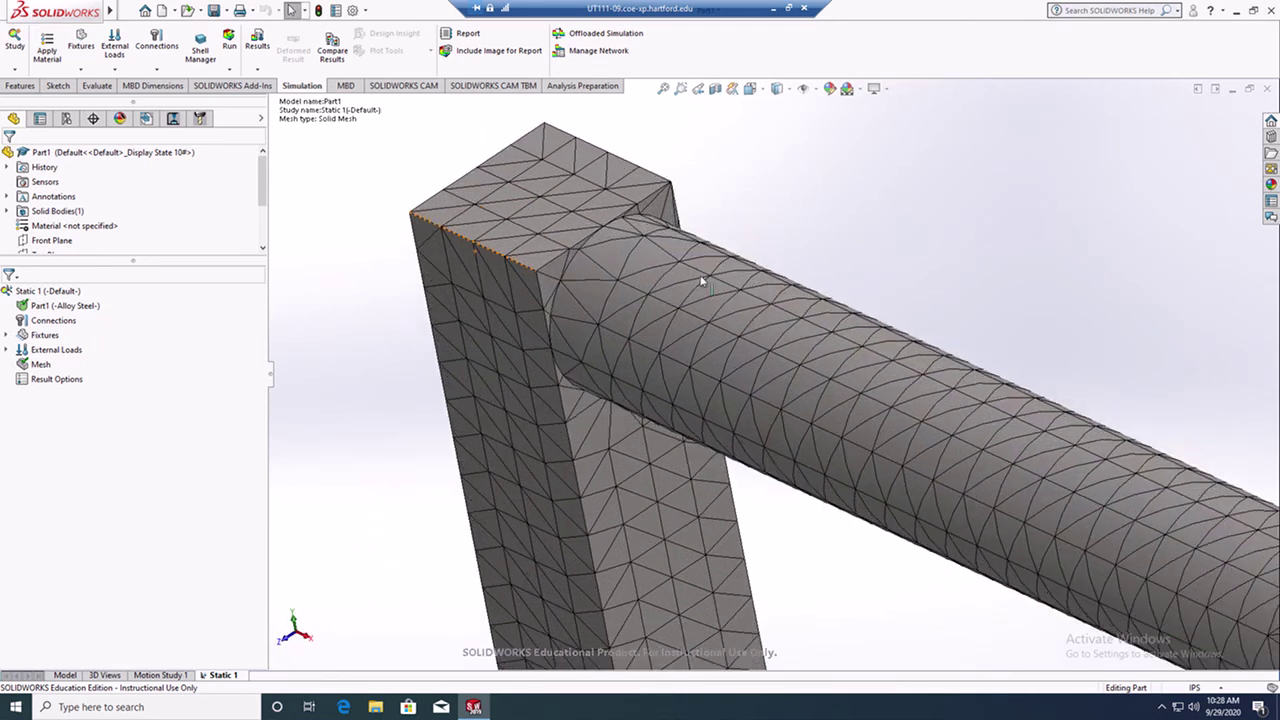
scroll(654, 259, "down", 5)
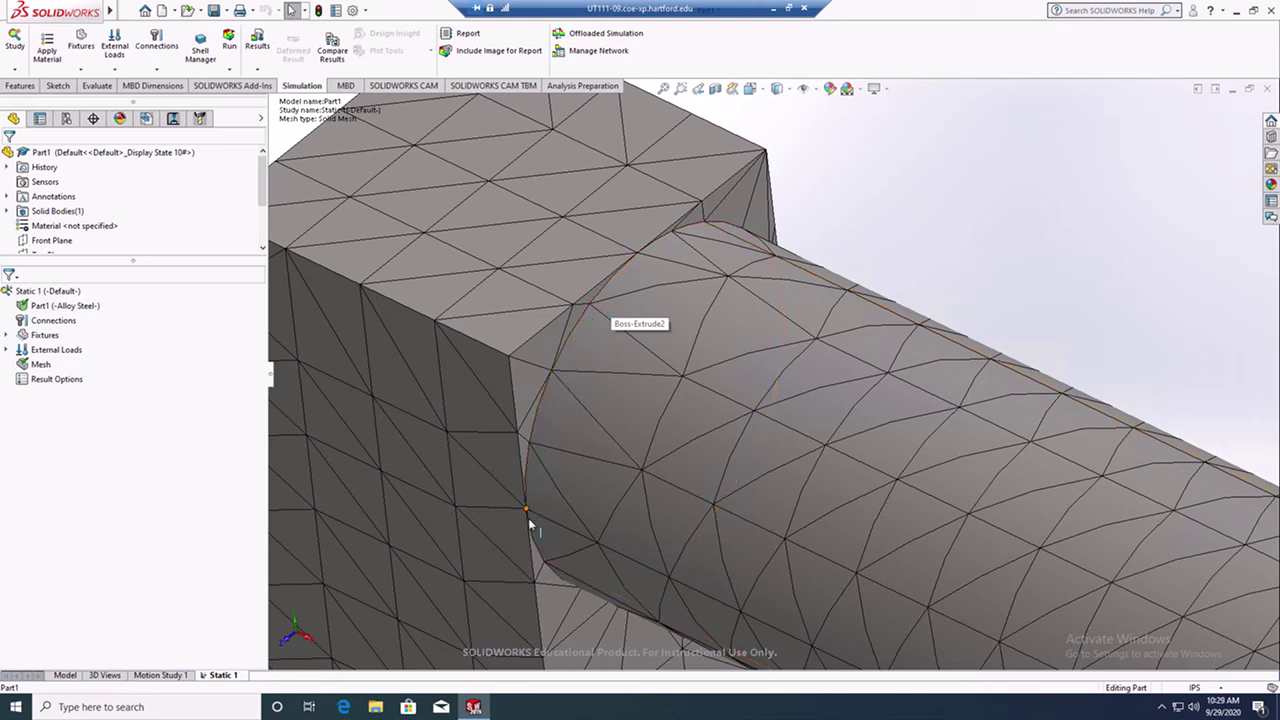
Step: Run the Static 1 study on the meshed column and arm
left_click(637, 256)
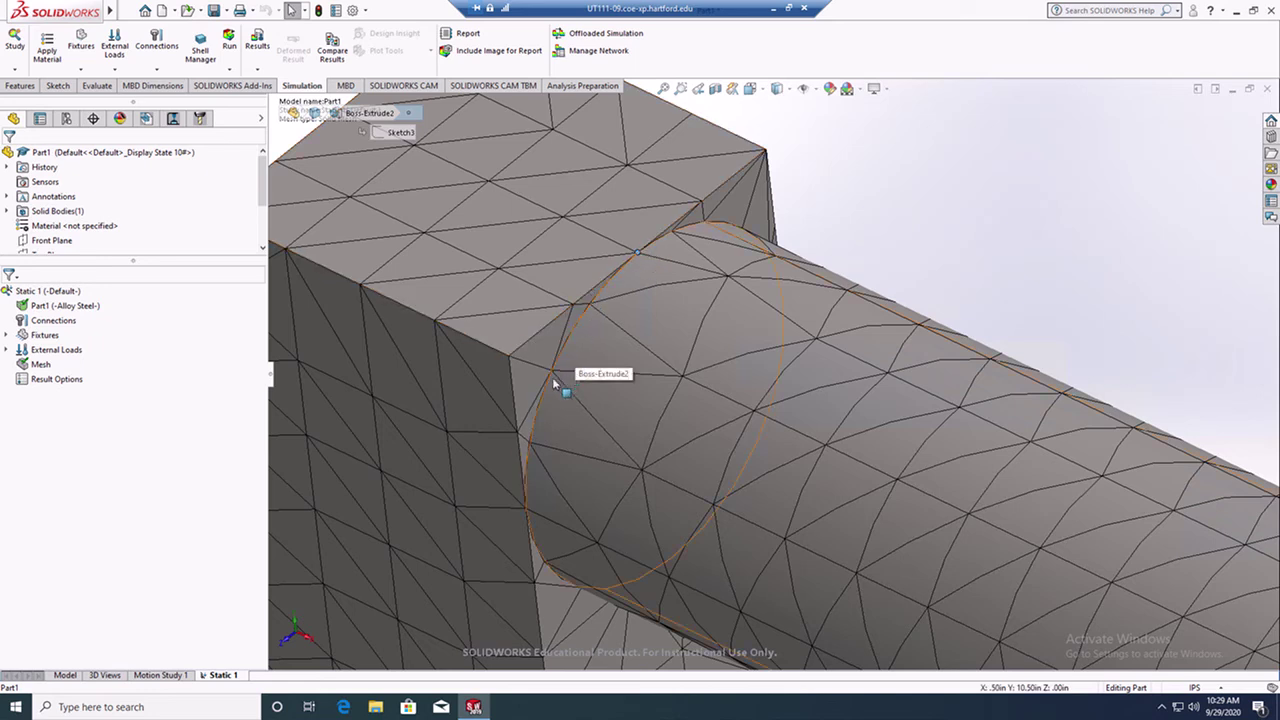
scroll(594, 366, "up", 5)
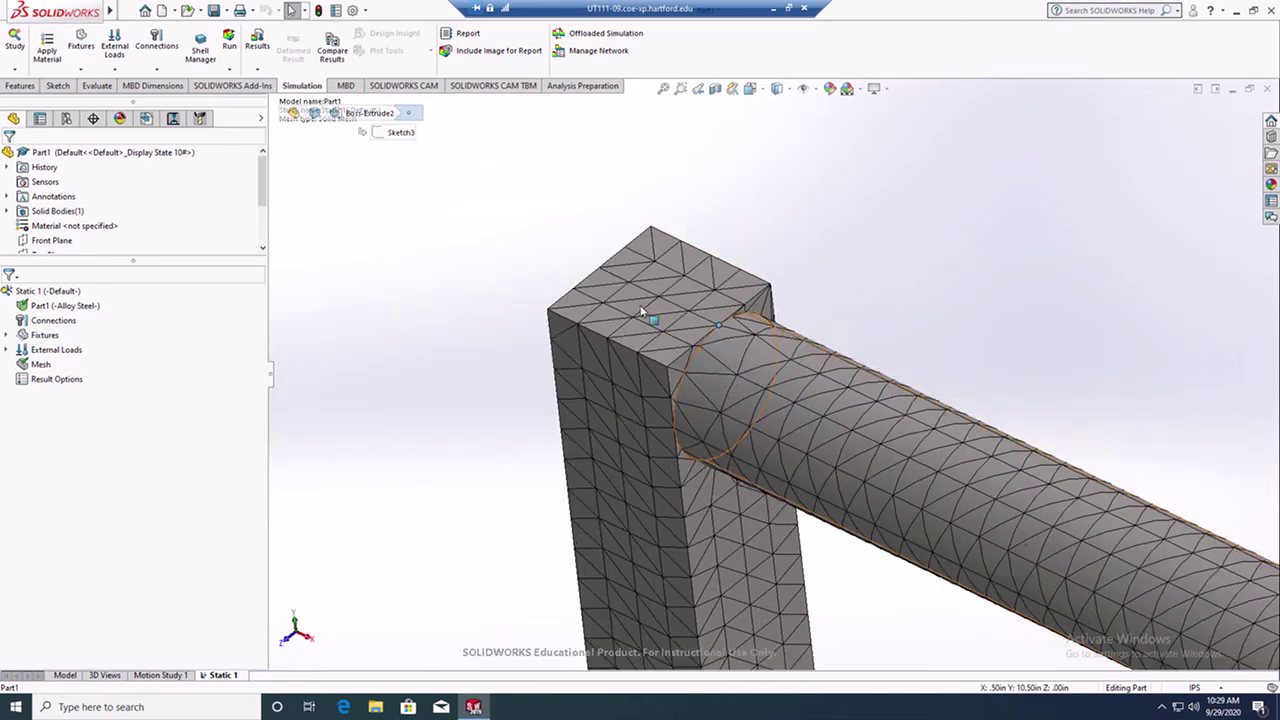
middle_click_drag(1086, 506, 594, 335)
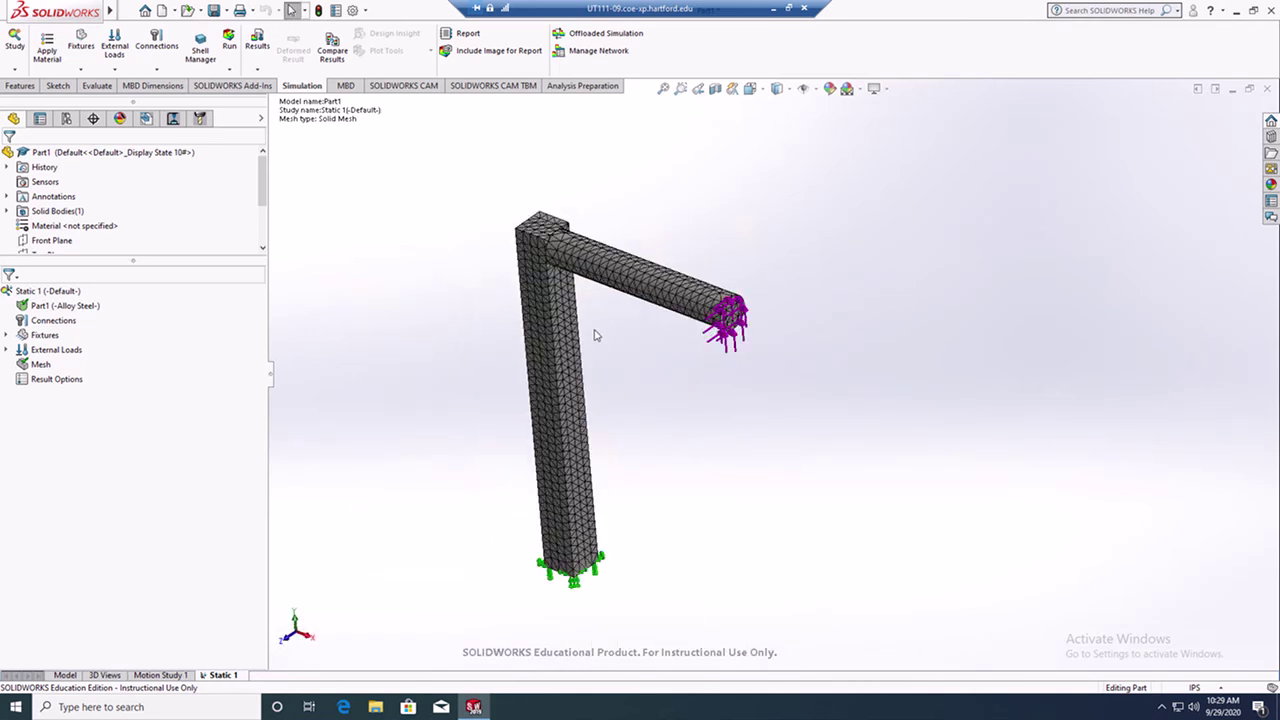
right_click(24, 291)
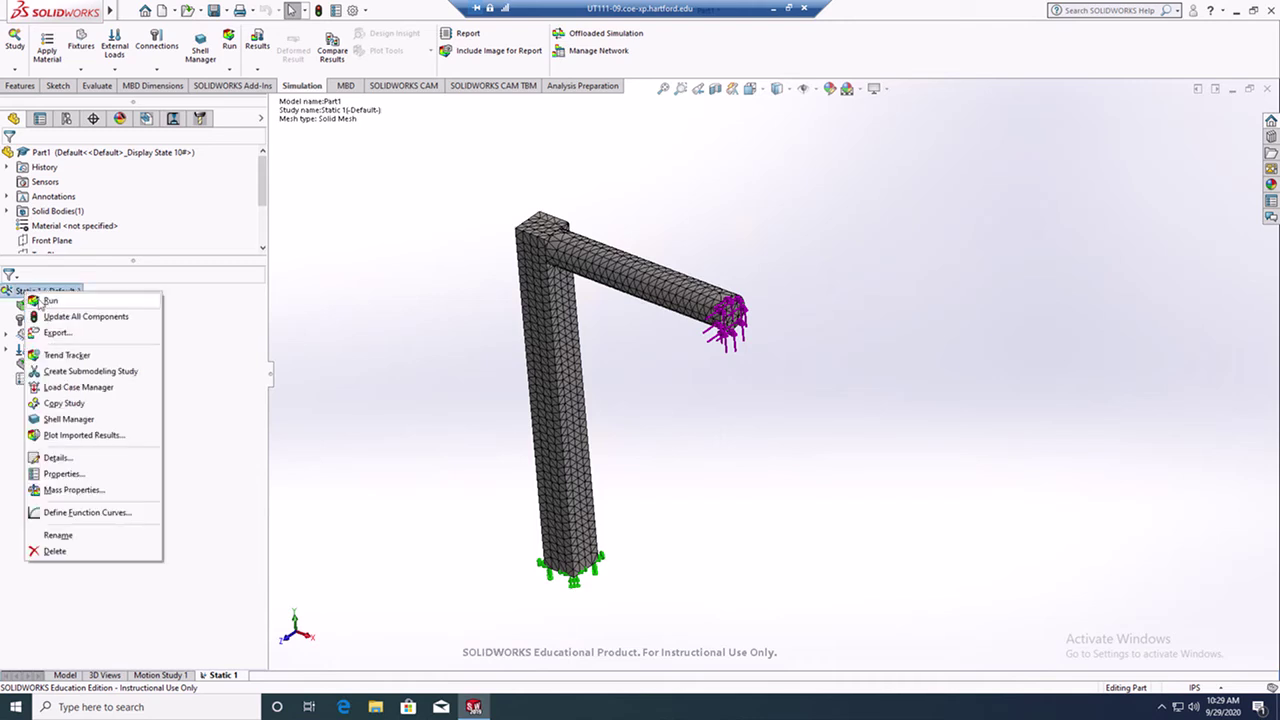
left_click(31, 303)
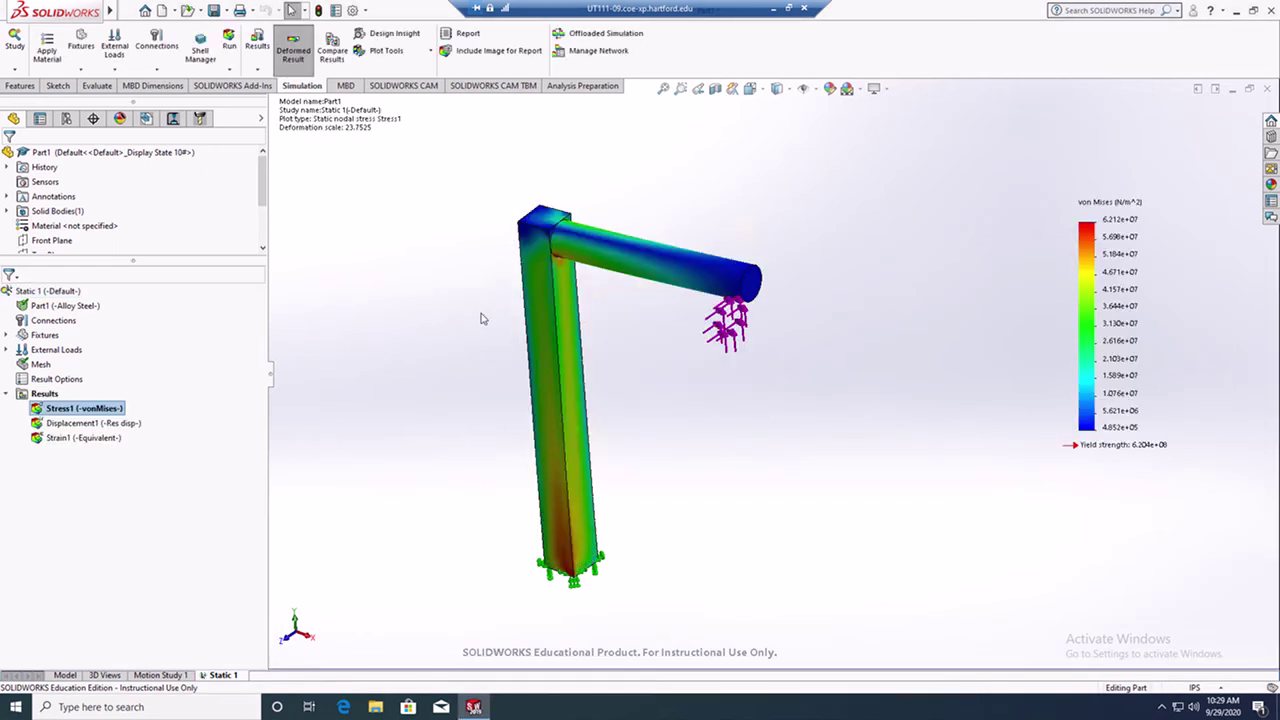
Step: Edit the von Mises stress plot's definition and set its stress units to psi
mouse_move(813, 487)
middle_mouse_down()
mouse_move(764, 459)
mouse_move(749, 517)
mouse_move(806, 486)
mouse_move(781, 490)
mouse_move(792, 475)
middle_mouse_up()
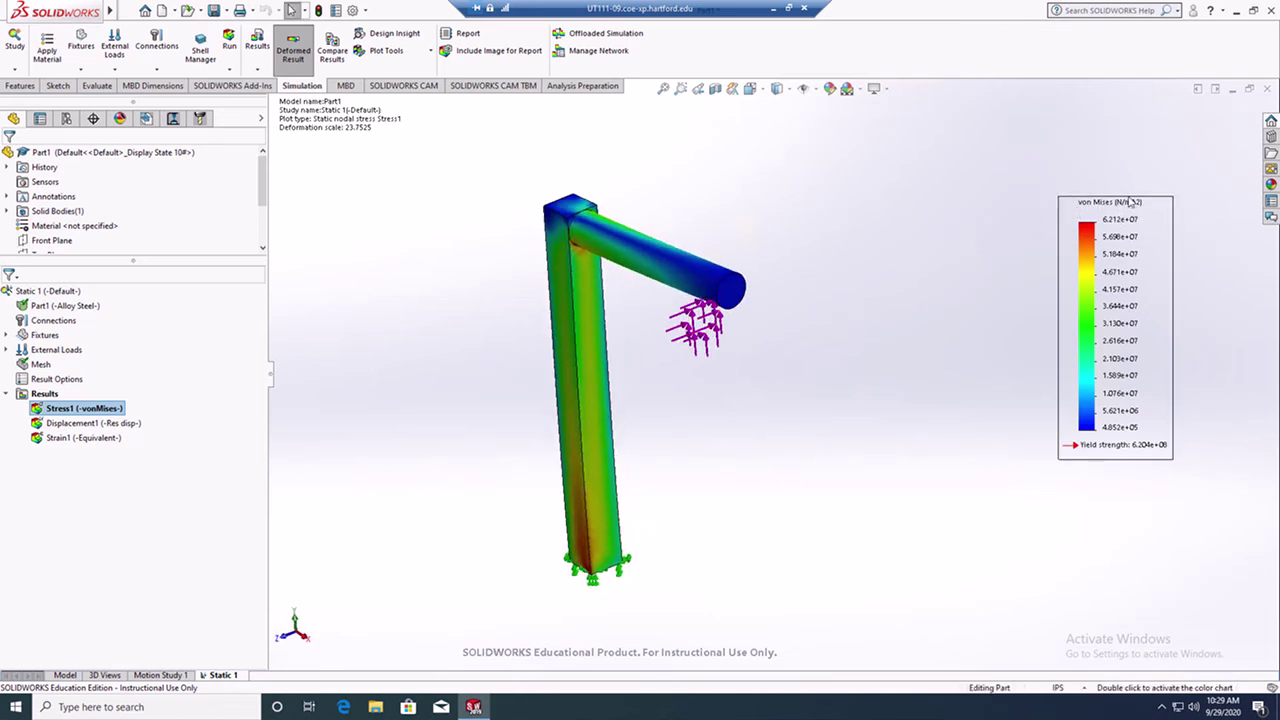
middle_click_drag(853, 303, 1006, 234)
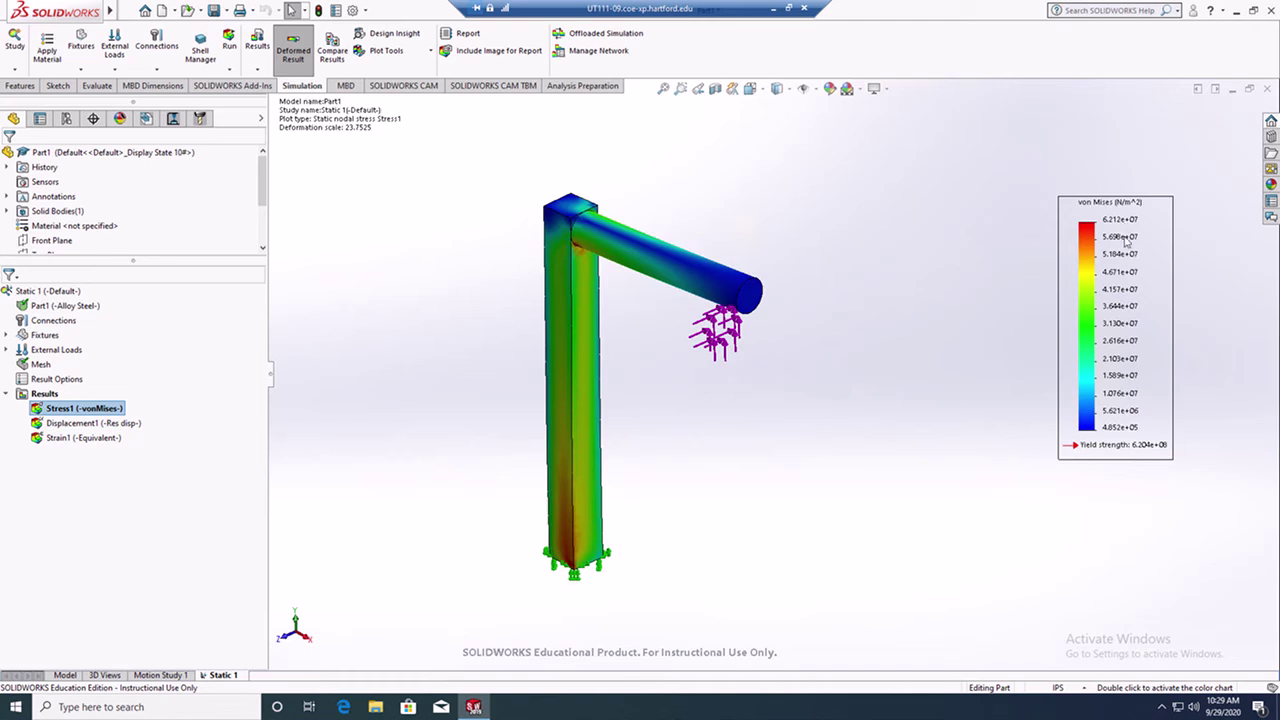
right_click(60, 410)
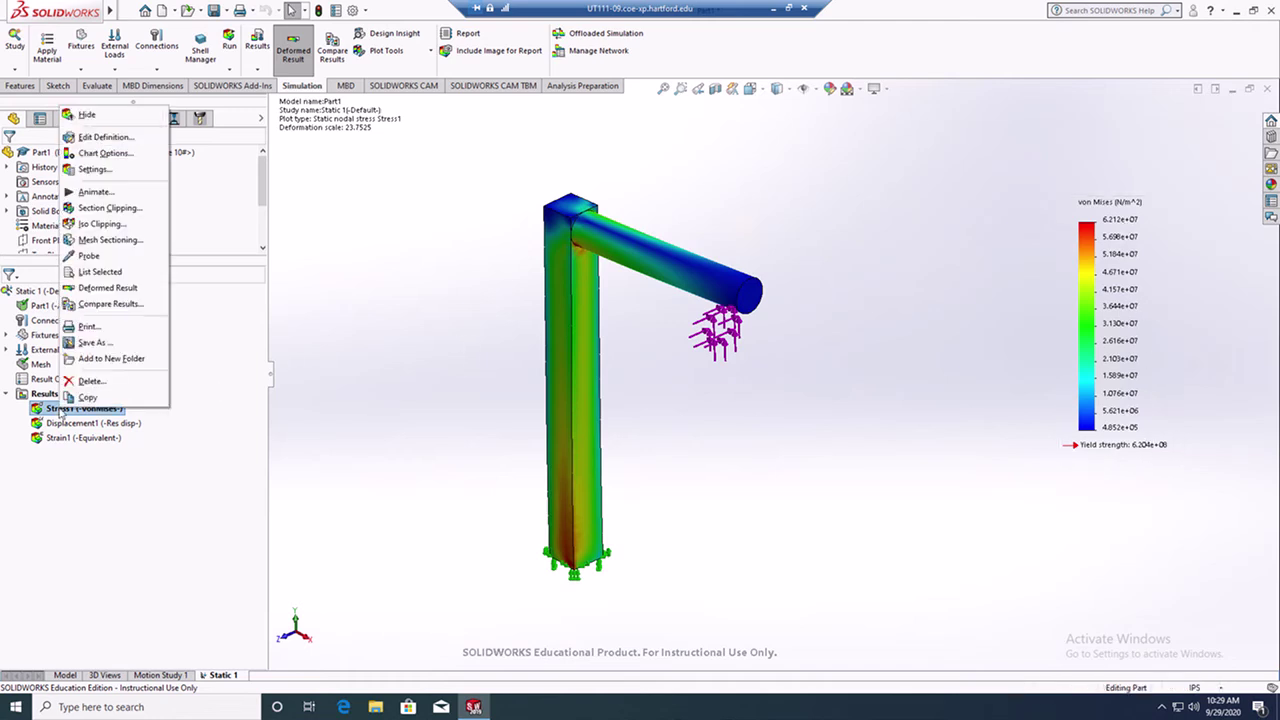
left_click(104, 137)
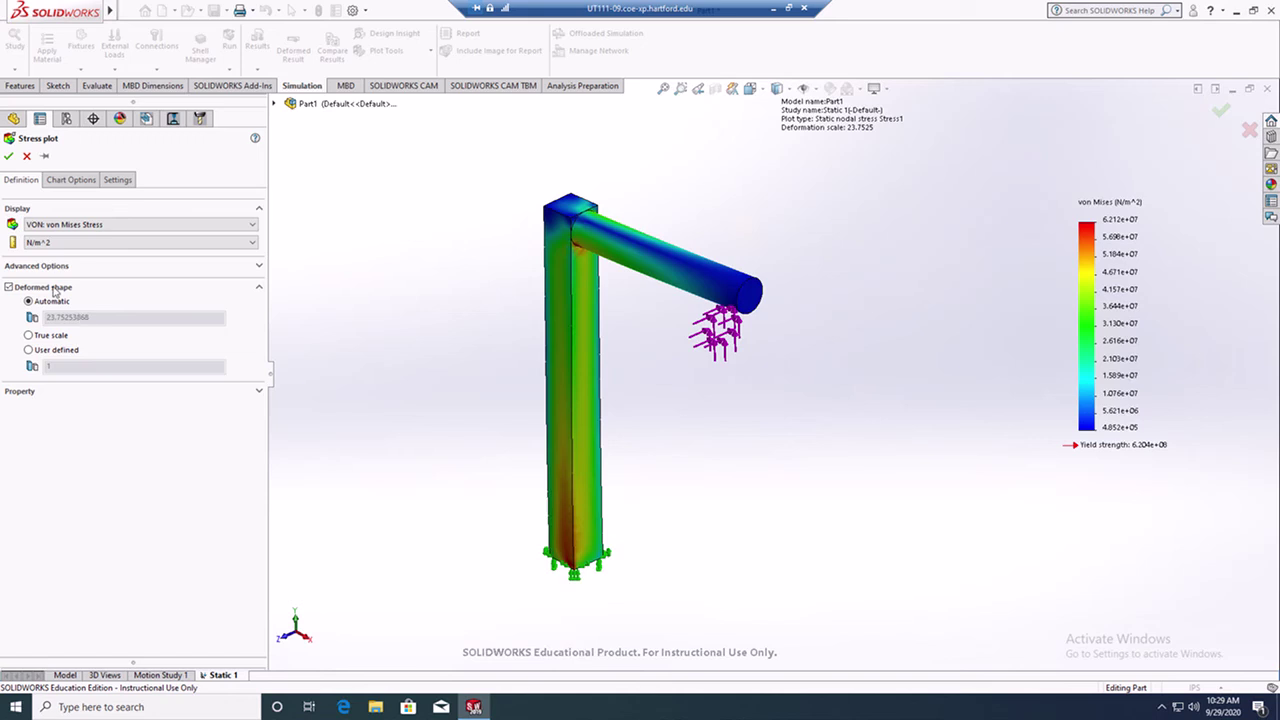
left_click(66, 241)
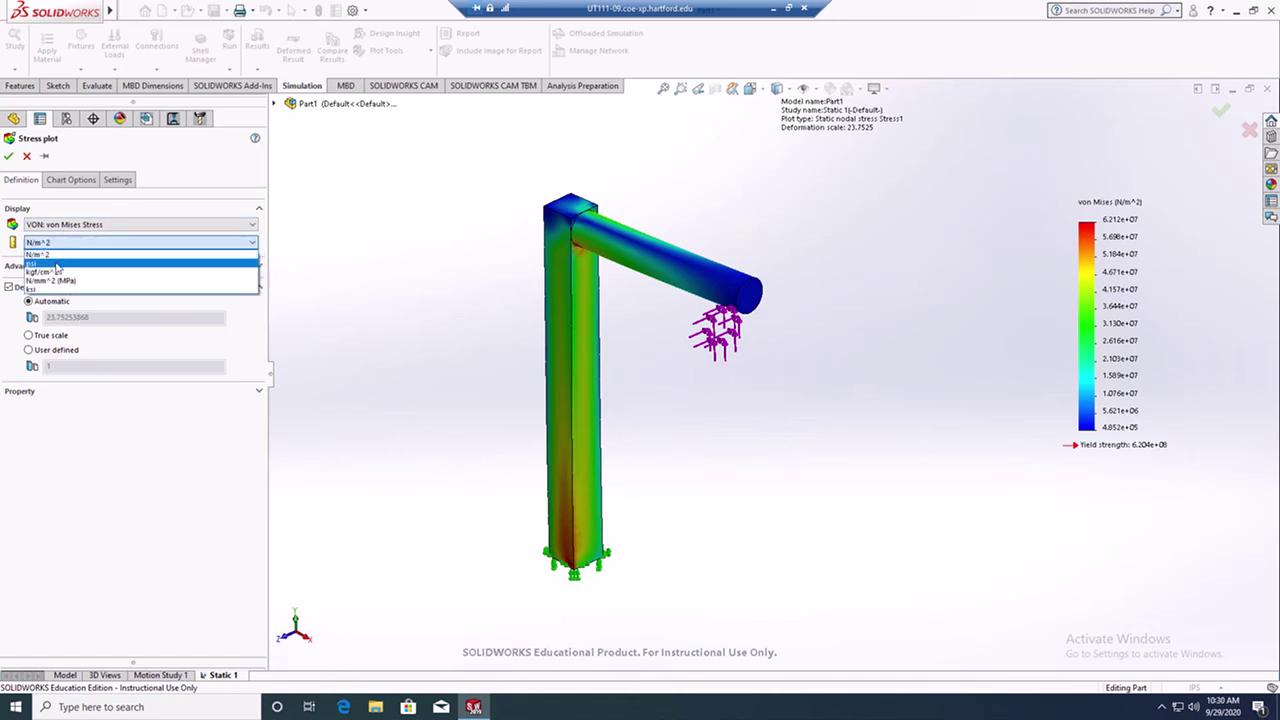
left_click(57, 266)
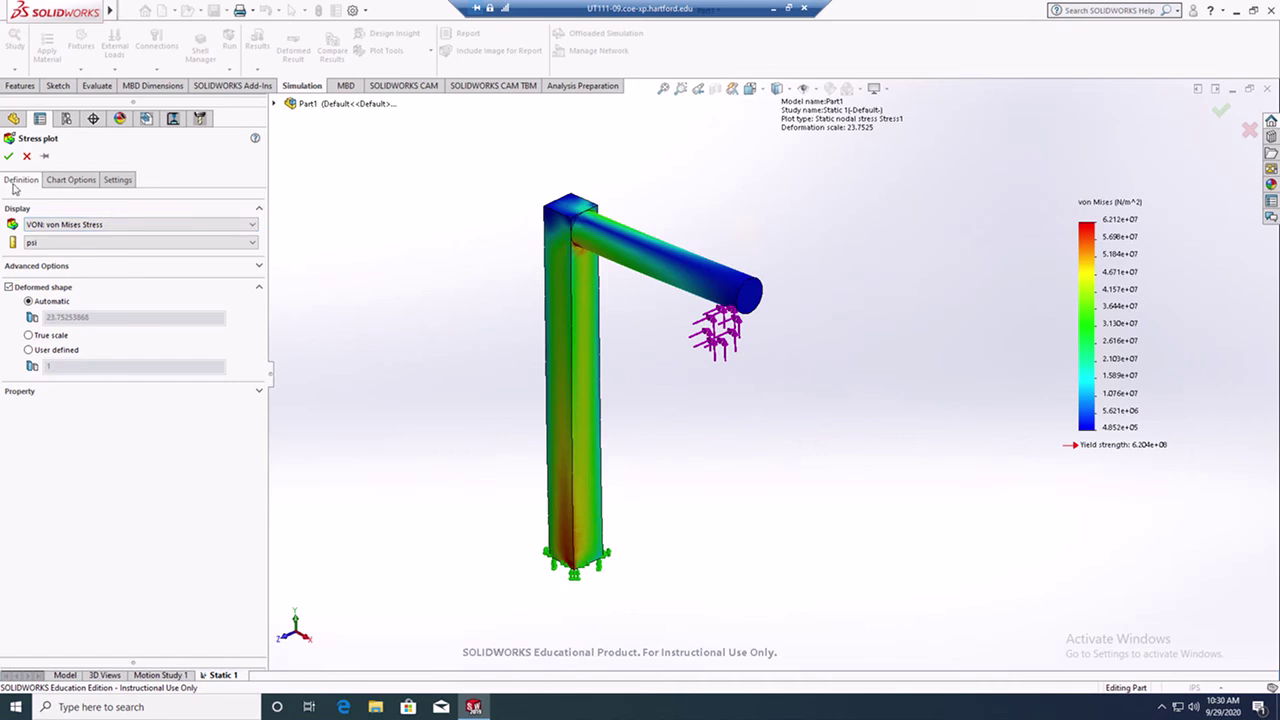
Step: Show the maximum annotation on the stress plot and leave the minimum annotation off
left_click(71, 181)
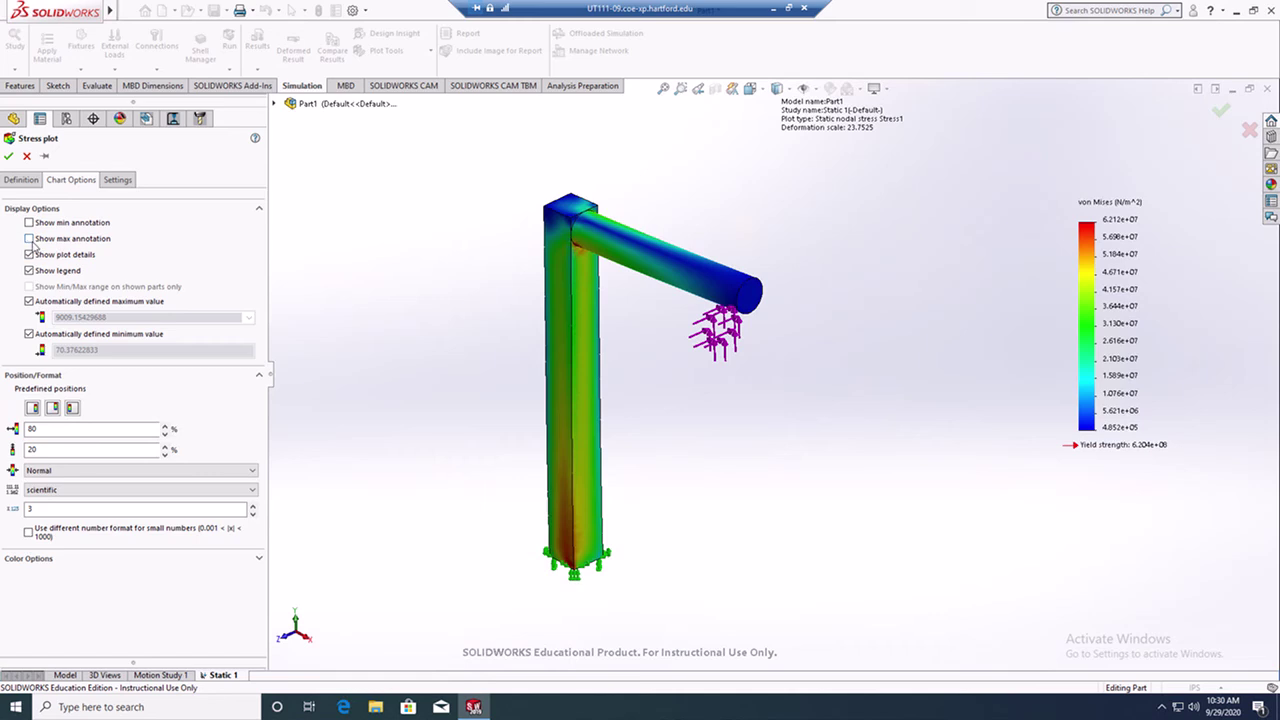
left_click(29, 239)
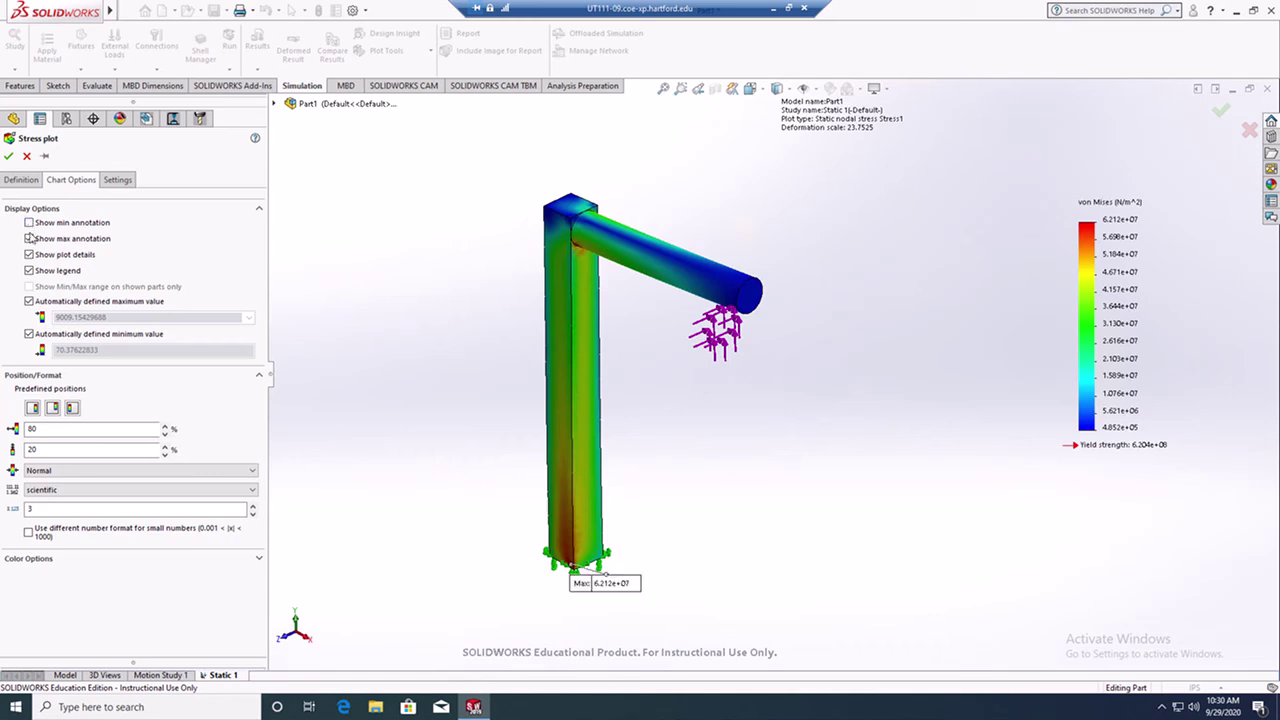
left_click_drag(618, 588, 505, 558)
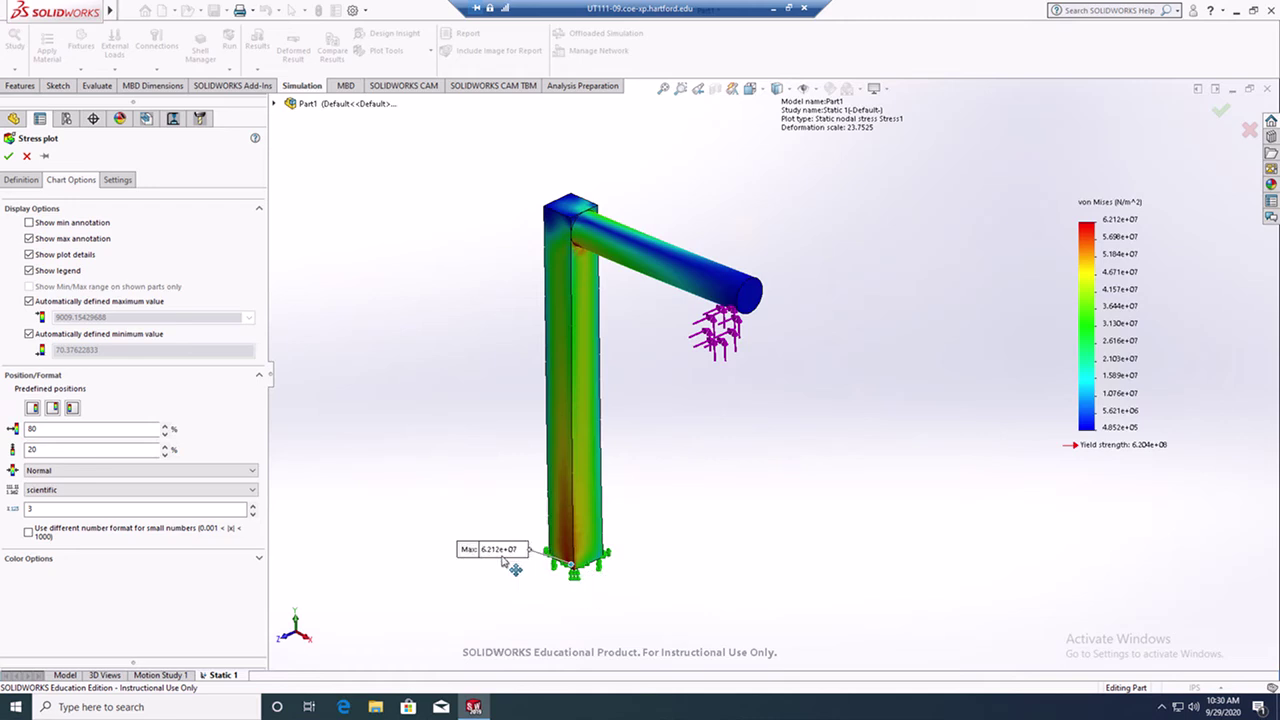
left_click(29, 223)
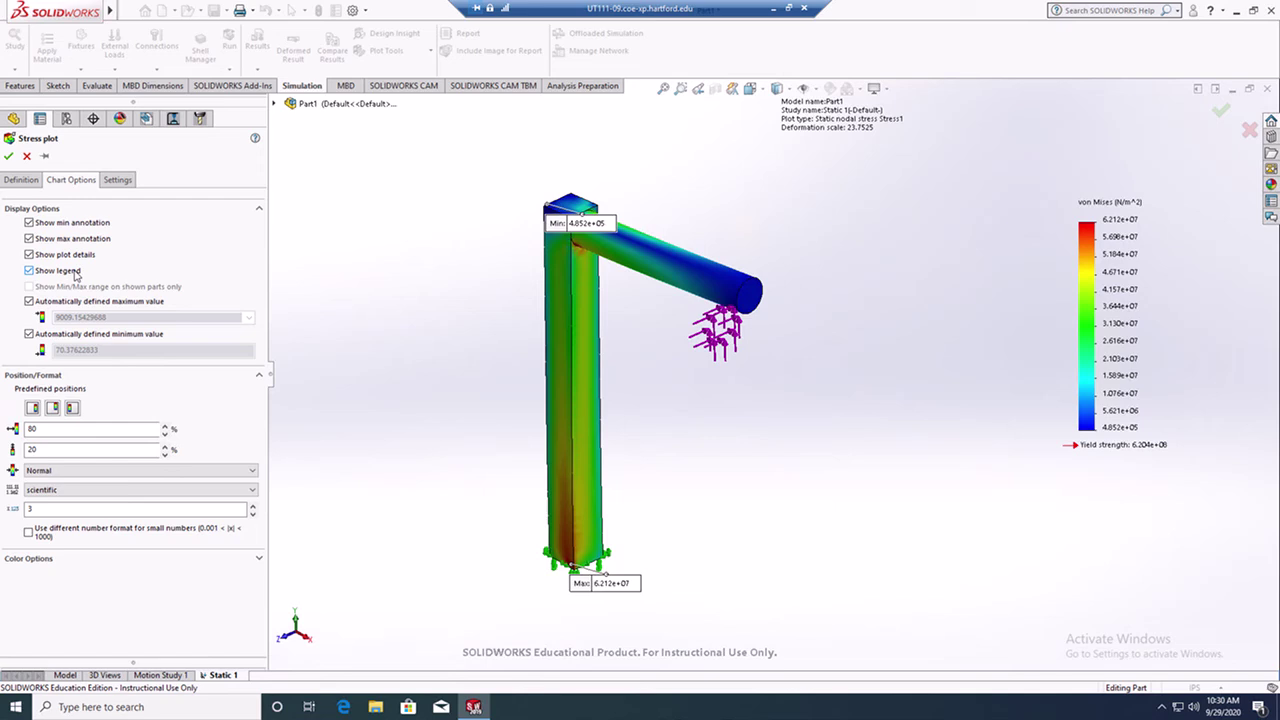
left_click(29, 222)
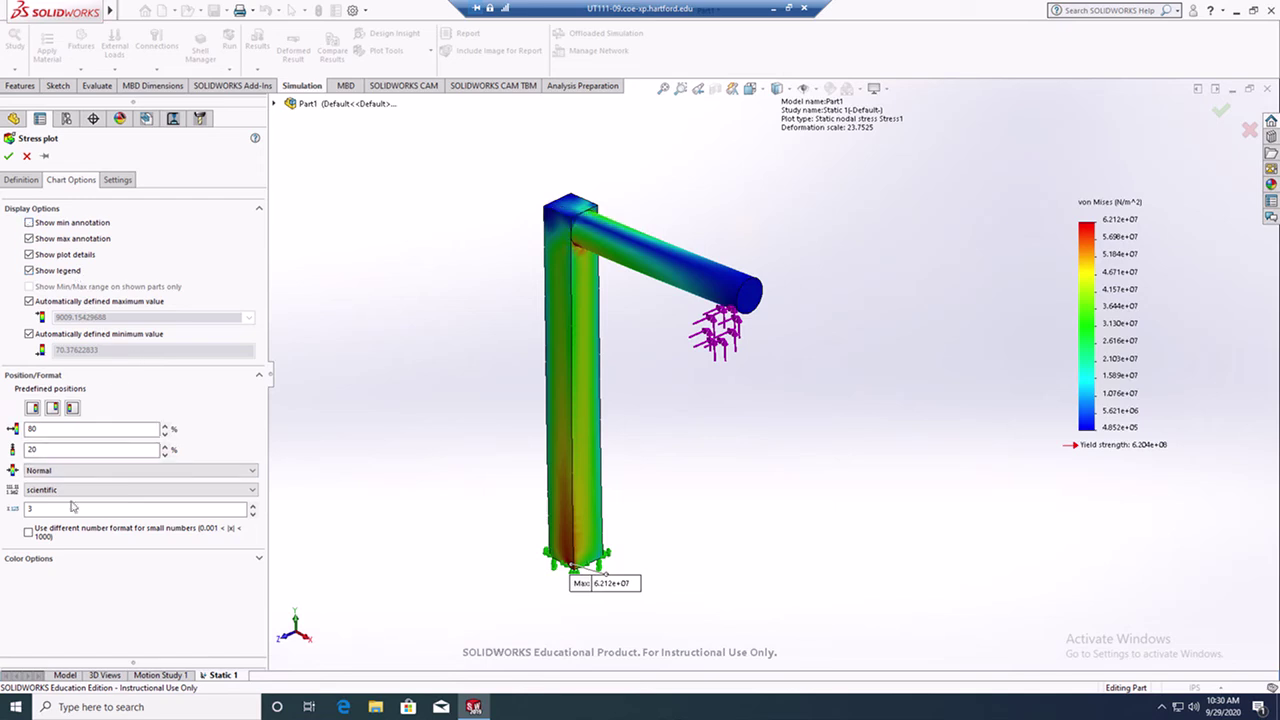
Step: Format the stress plot's legend numbers as floating with 0 decimal places
left_click(114, 491)
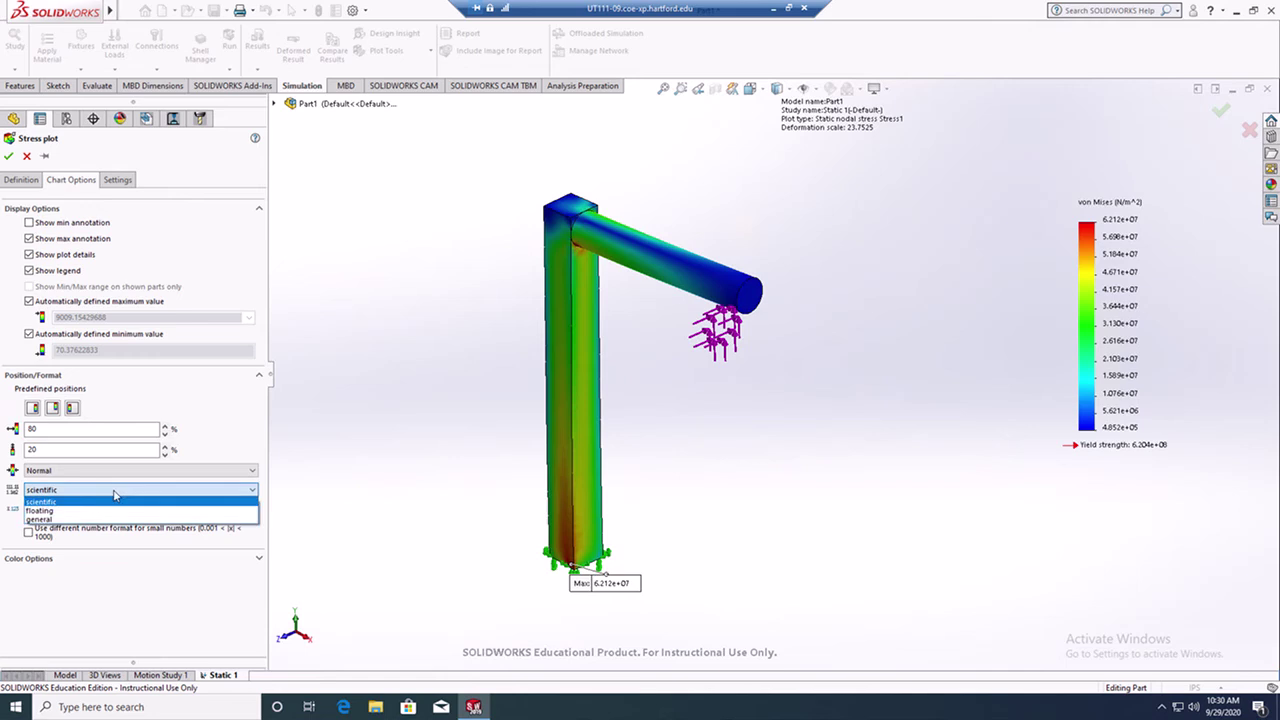
left_click(102, 510)
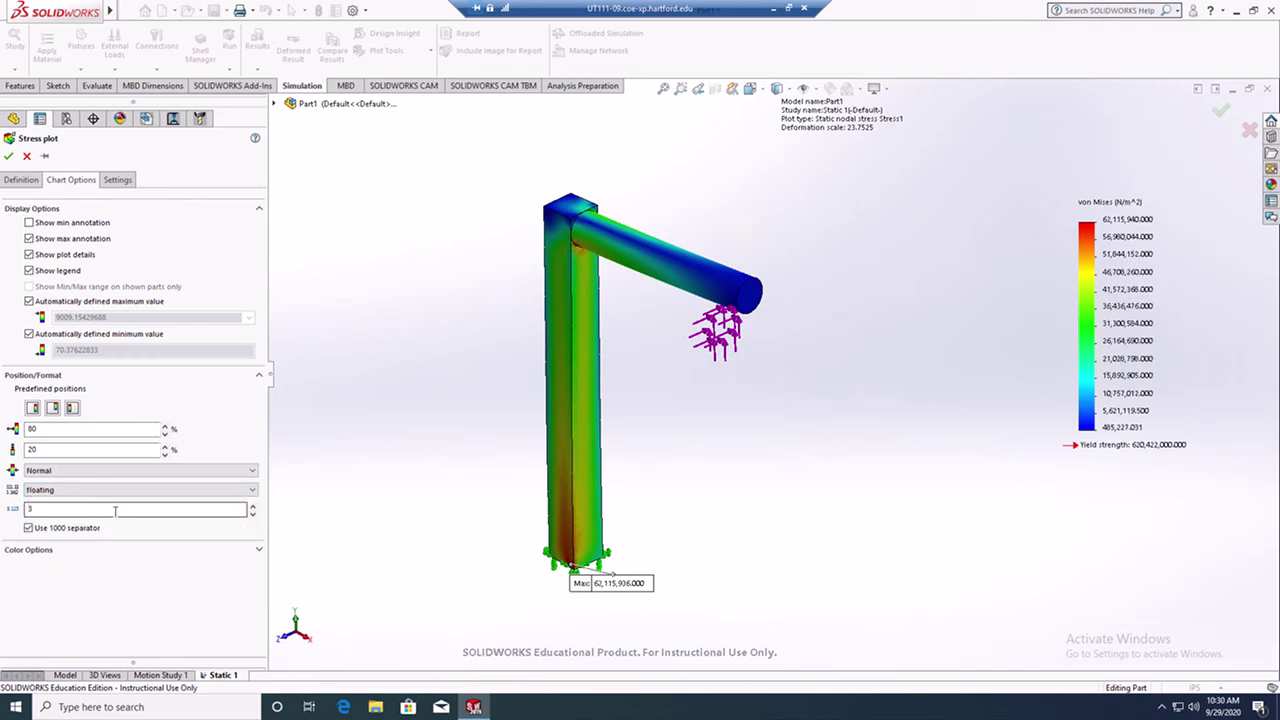
left_click(253, 516)
left_click(253, 516)
left_click(253, 516)
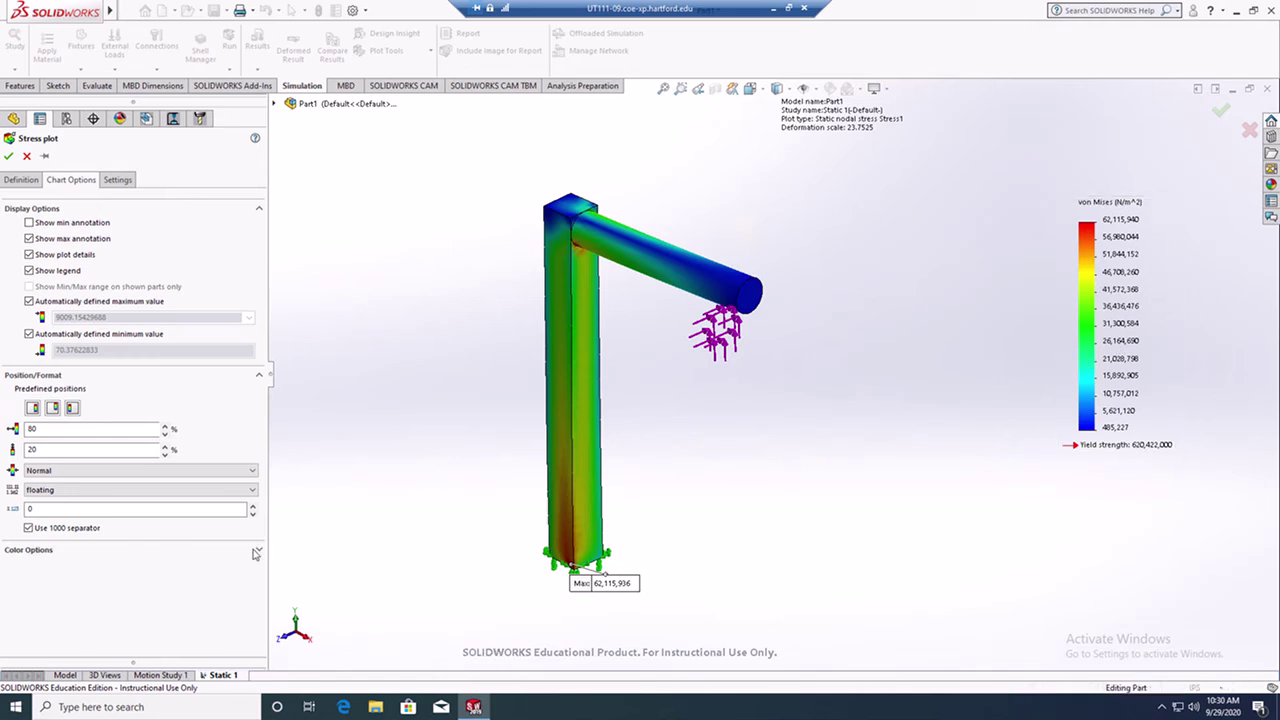
Step: Replace the automatic legend limits with a minimum of 0 and a maximum of 8000
left_click(29, 334)
double_click(125, 367)
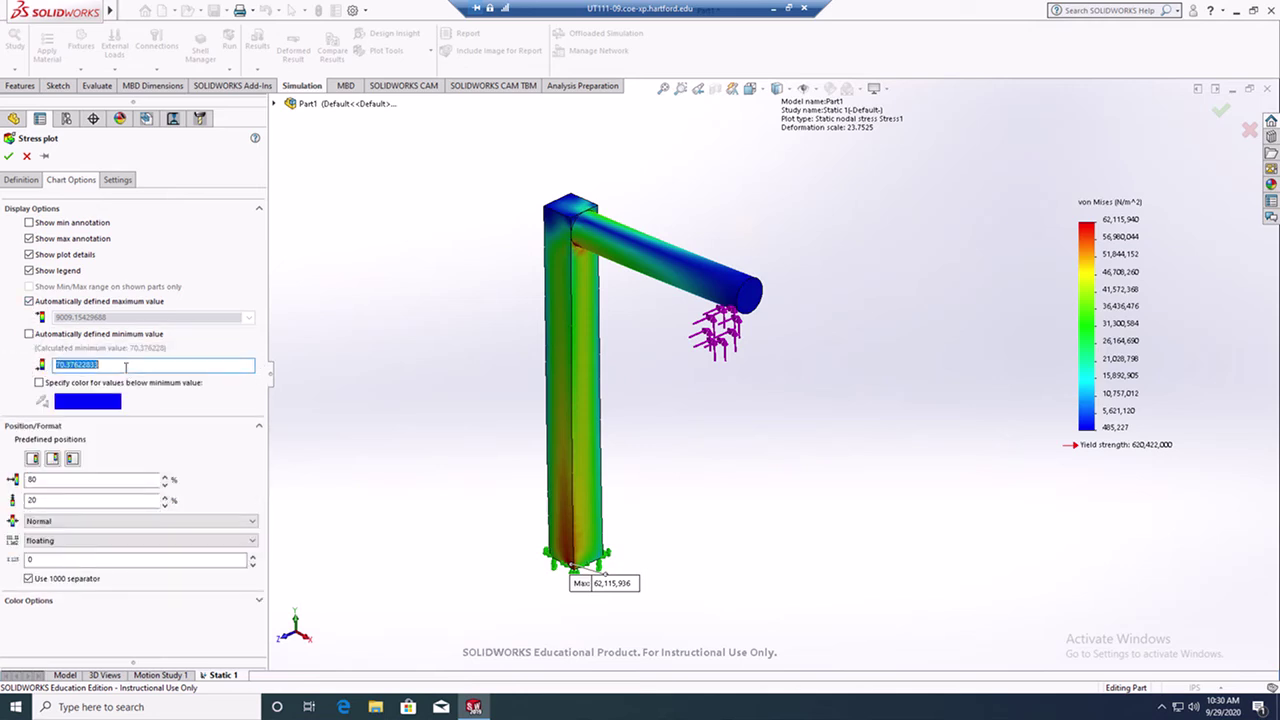
type("0")
left_click(29, 301)
double_click(121, 332)
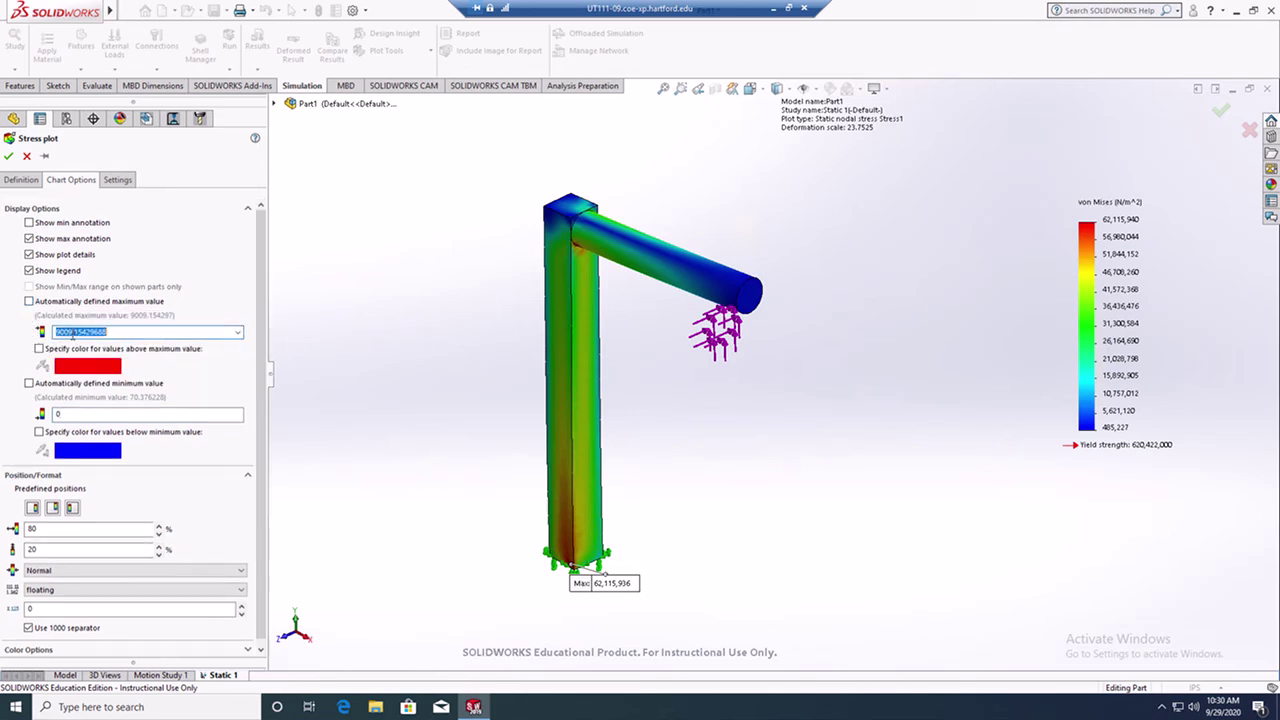
type("9")
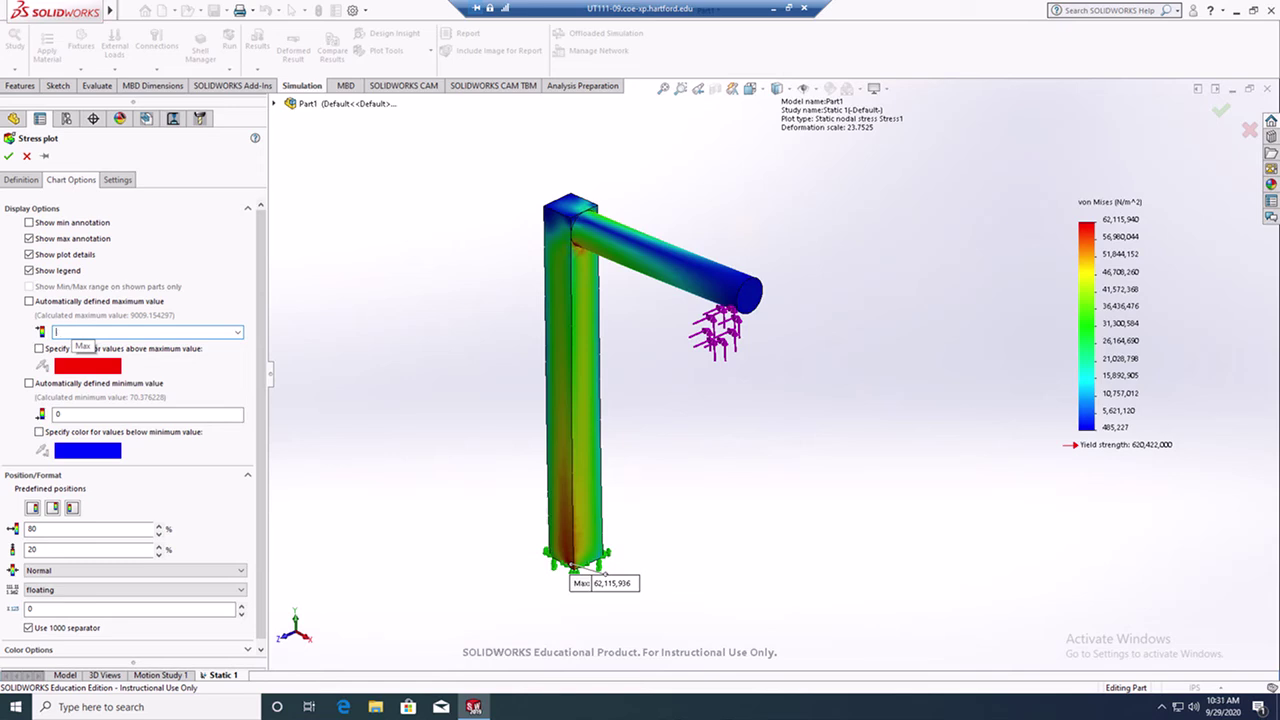
type("000")
Step: Set the number of chart colors in the stress plot's color options to 16
scroll(45, 422, "down", 2)
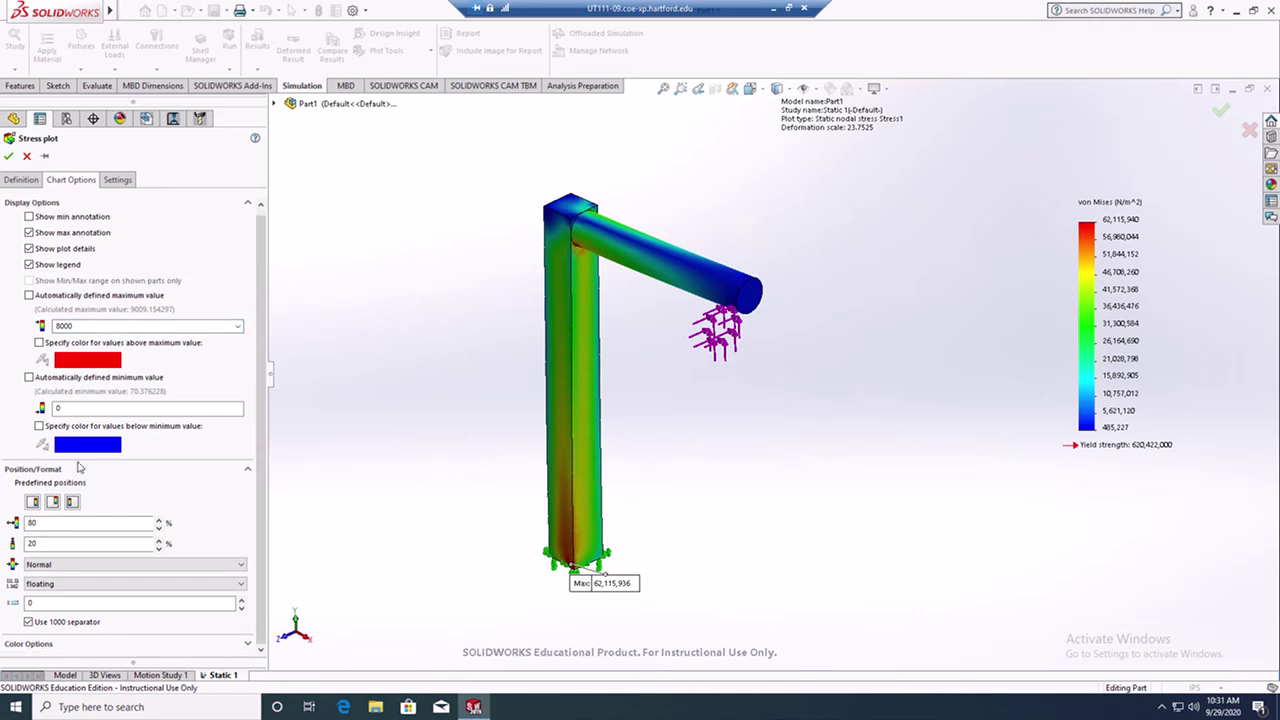
left_click(248, 645)
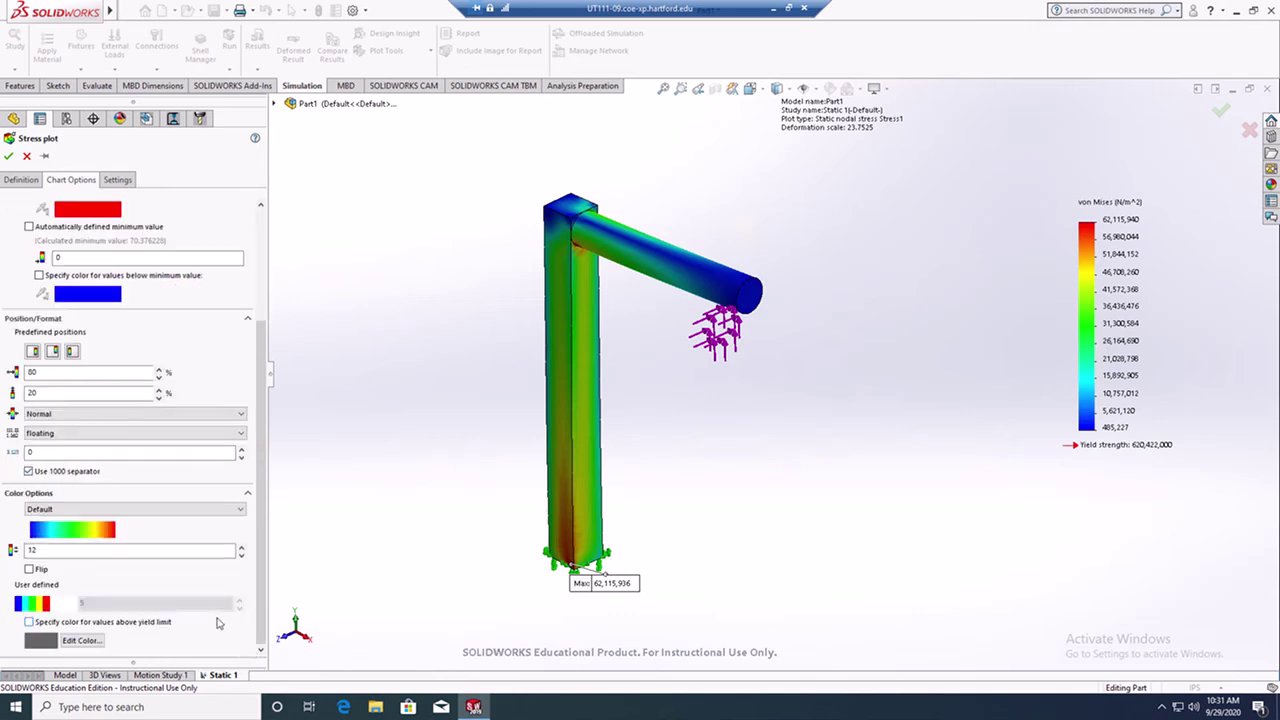
left_click(241, 547)
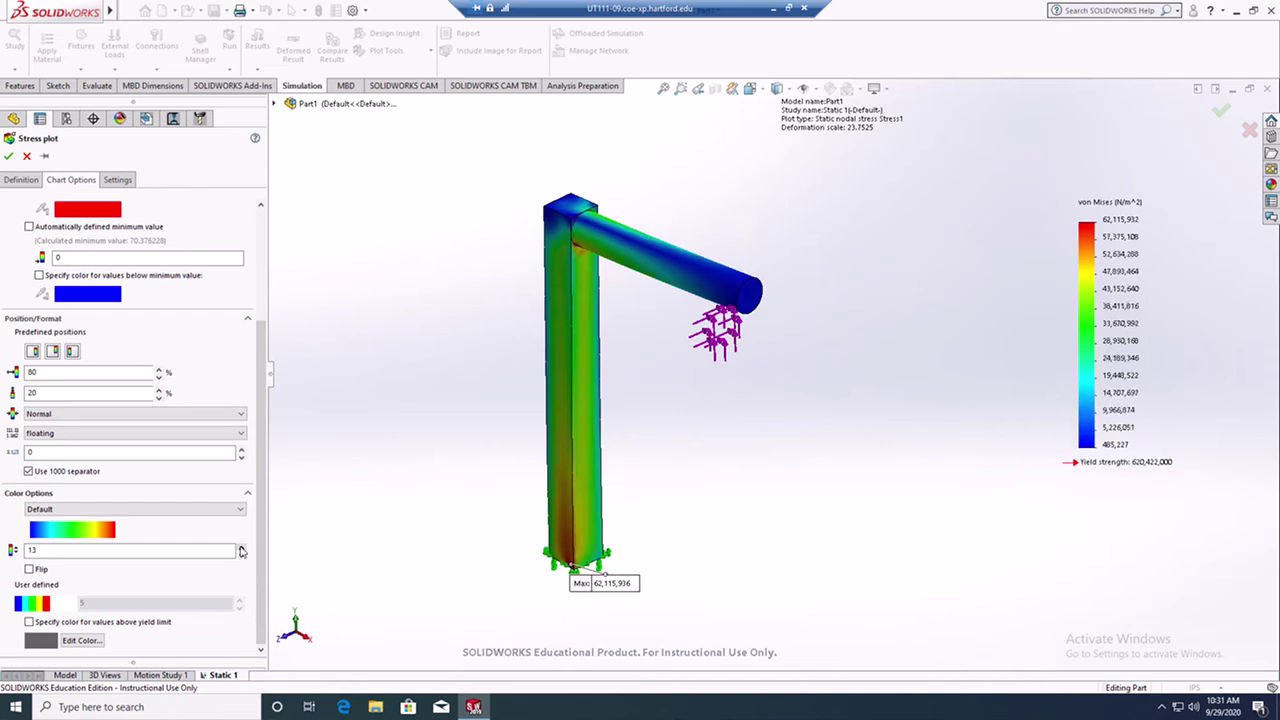
left_click(241, 547)
left_click(241, 547)
left_click(241, 547)
left_click(241, 547)
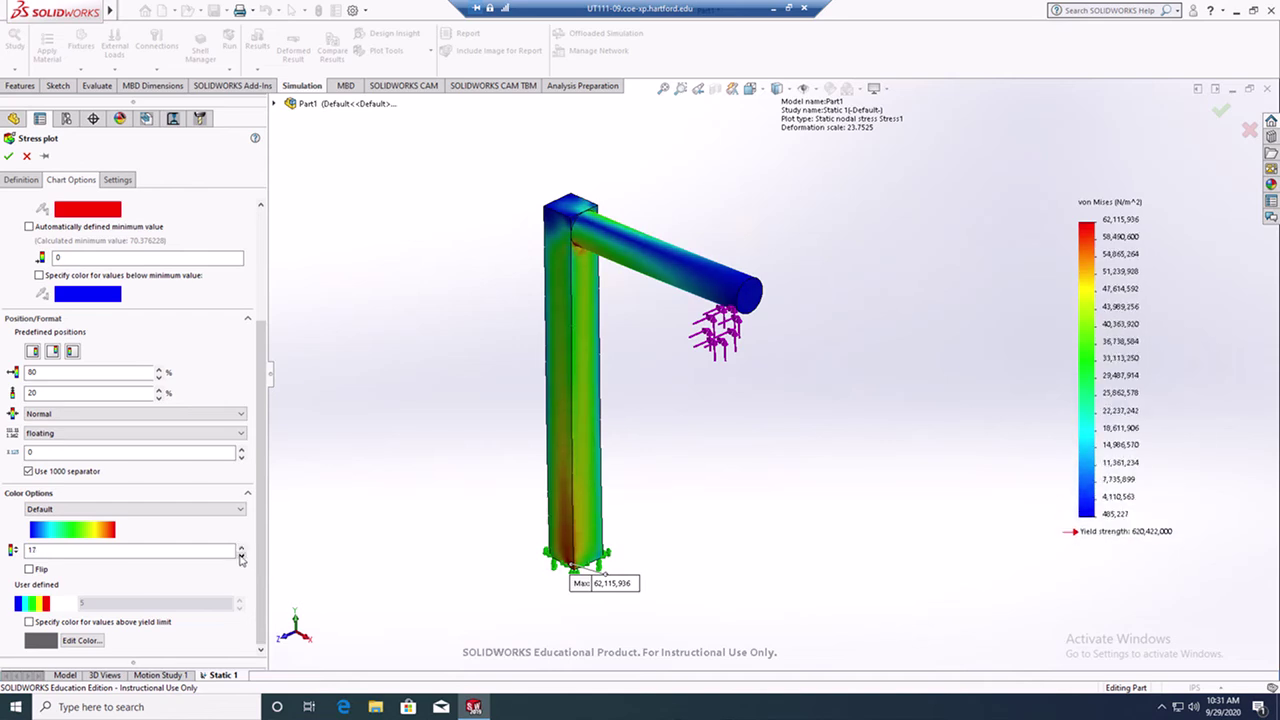
left_click(241, 555)
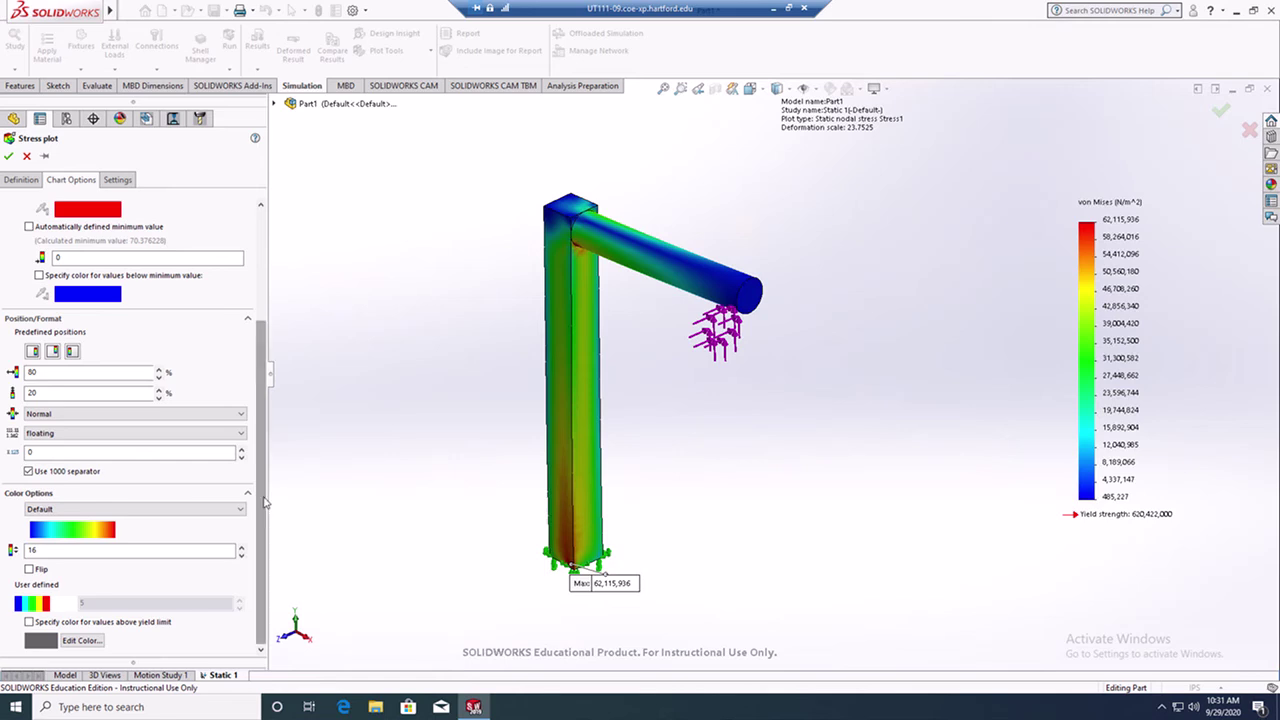
scroll(186, 281, "up", 3)
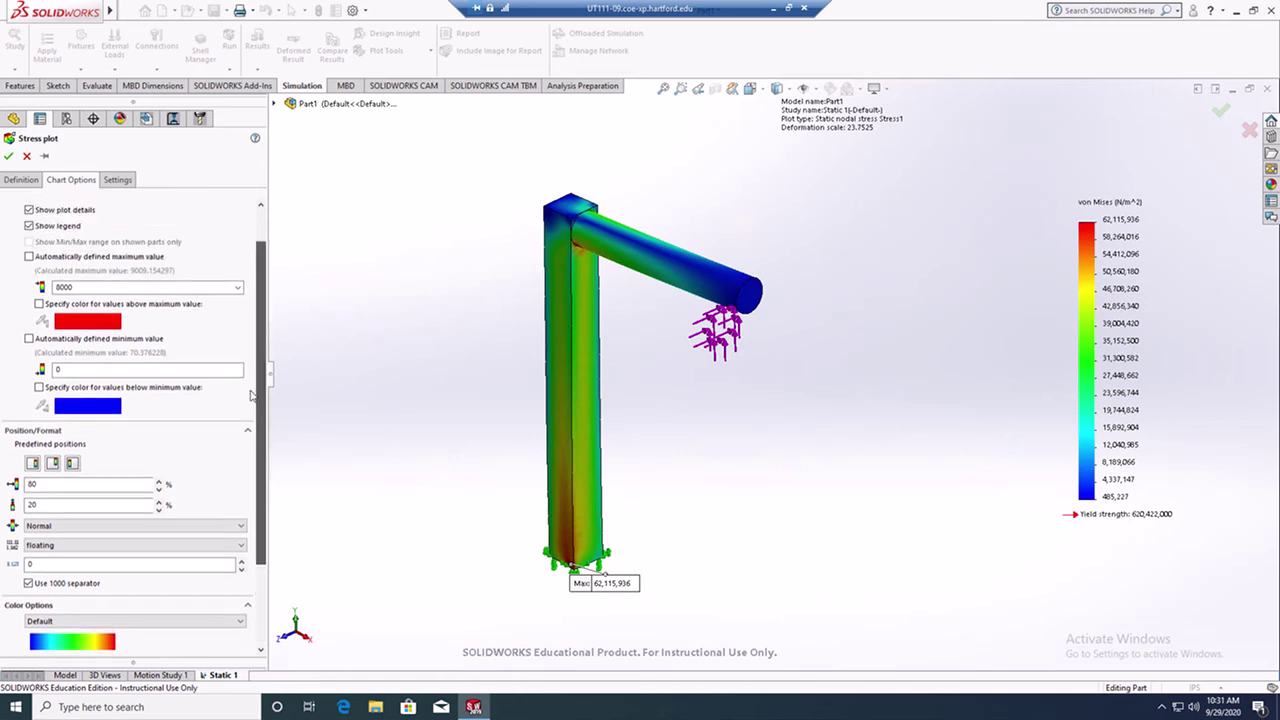
Step: Switch the stress plot's fringes to discrete and apply the plot settings
left_click(118, 180)
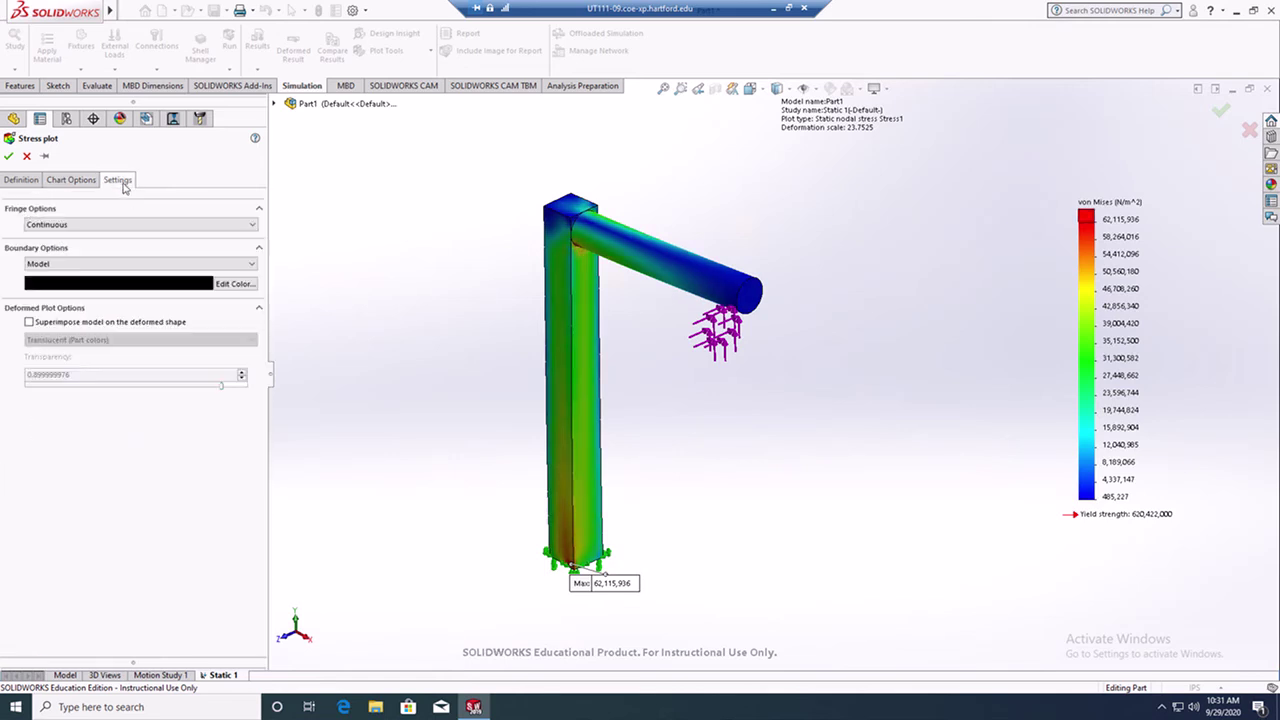
left_click(124, 224)
left_click(110, 254)
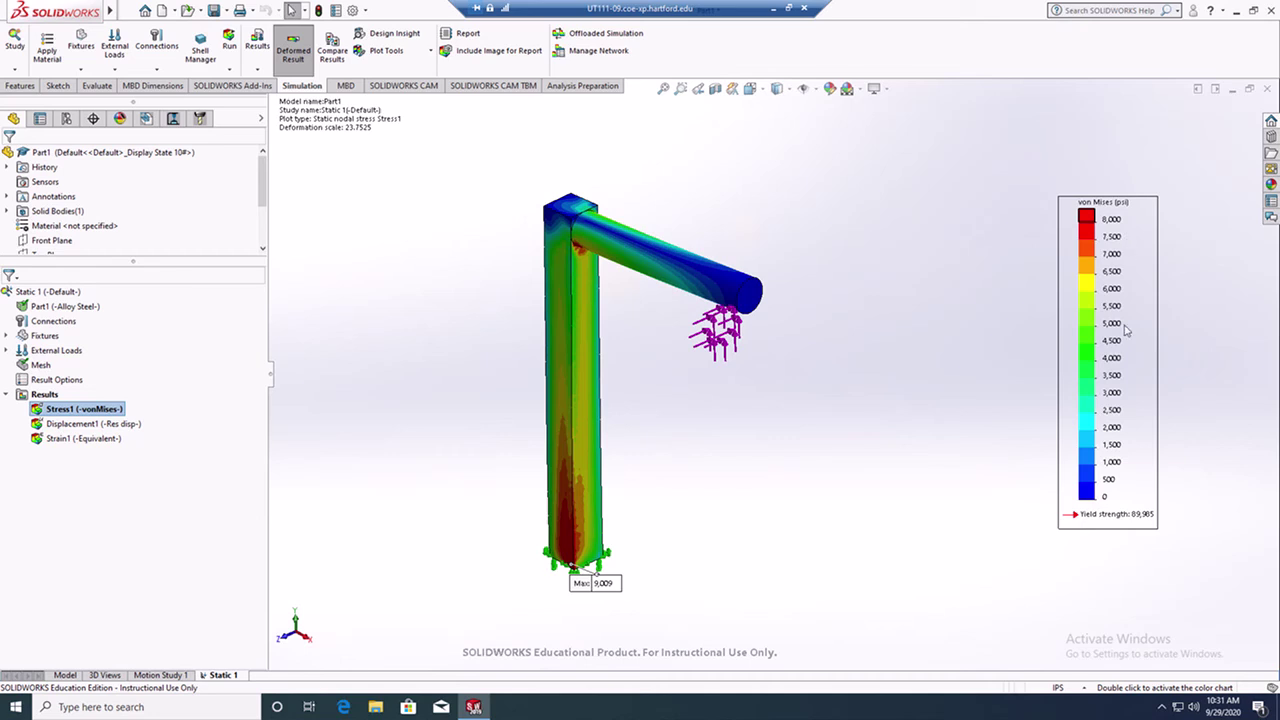
Step: Examine the von Mises stress bands along the column, at its fixed base and at the arm joint
middle_click_drag(671, 509, 637, 463)
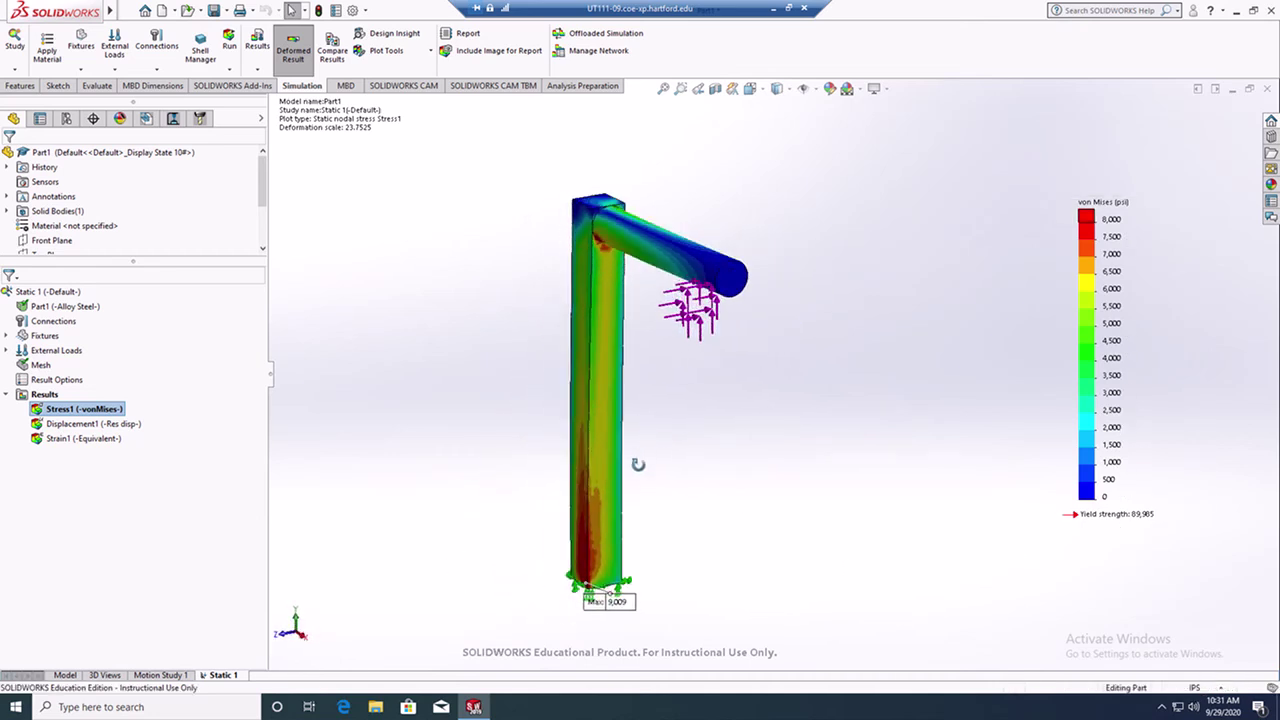
scroll(622, 352, "down", 5)
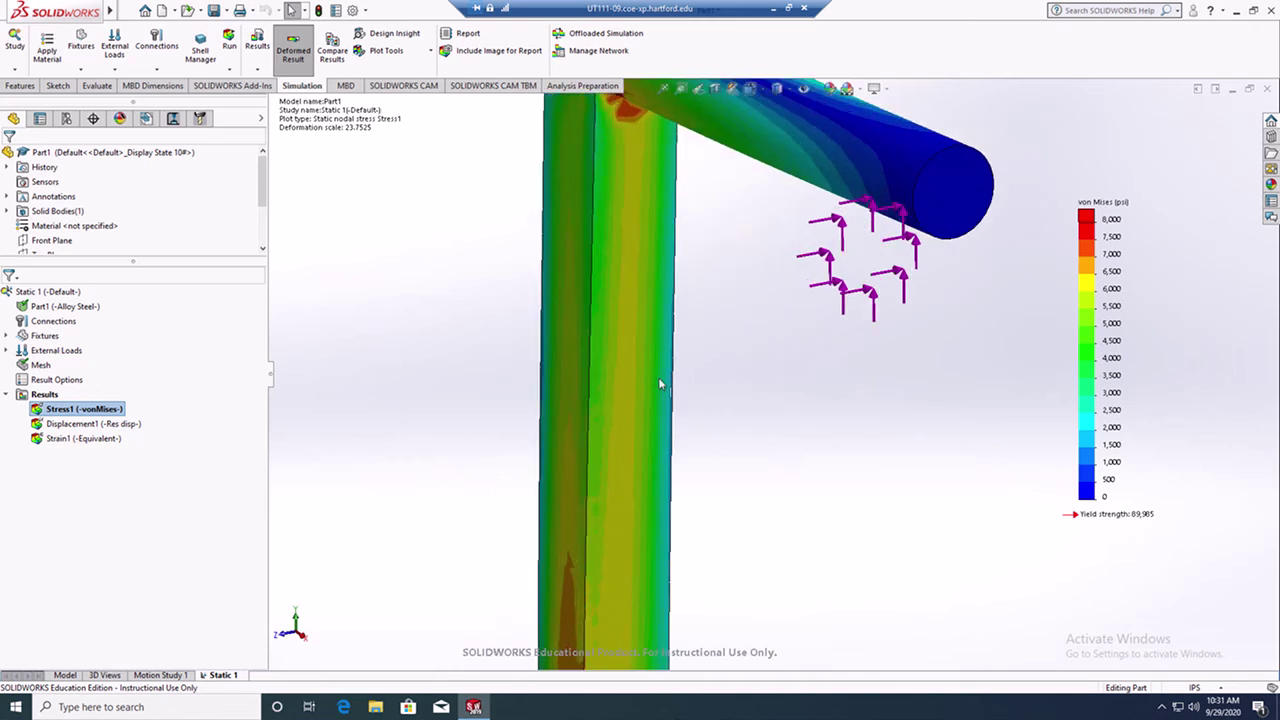
scroll(814, 471, "up", 5)
middle_click_drag(814, 471, 740, 285)
scroll(843, 532, "down", 3)
scroll(825, 510, "up", 3)
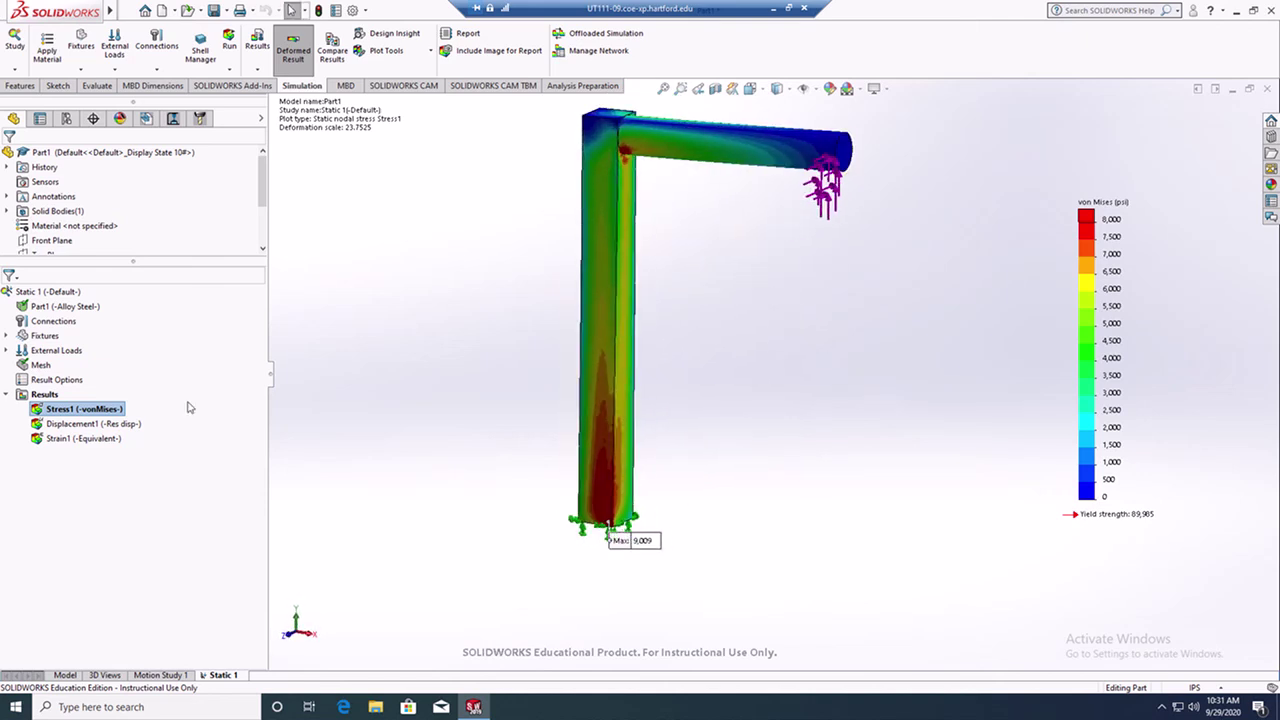
Step: Switch the von Mises stress plot's fringes to continuous and apply the plot settings
right_click(73, 414)
left_click(113, 140)
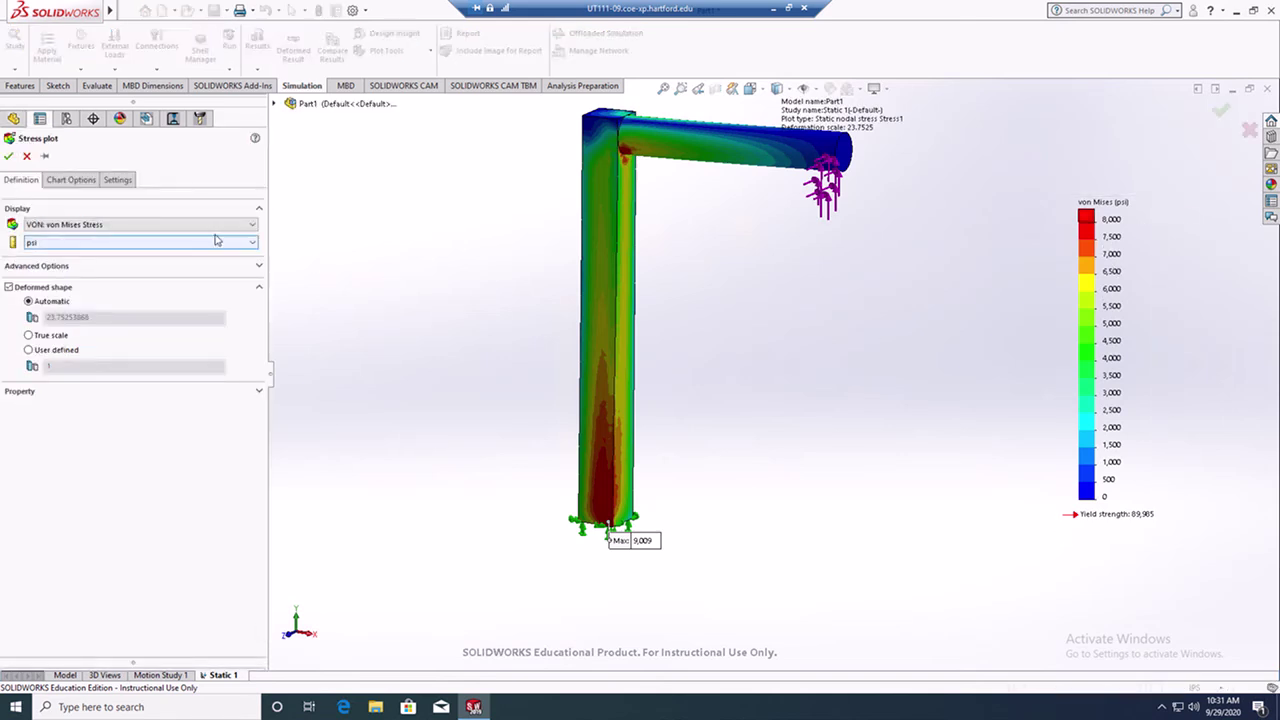
left_click(128, 185)
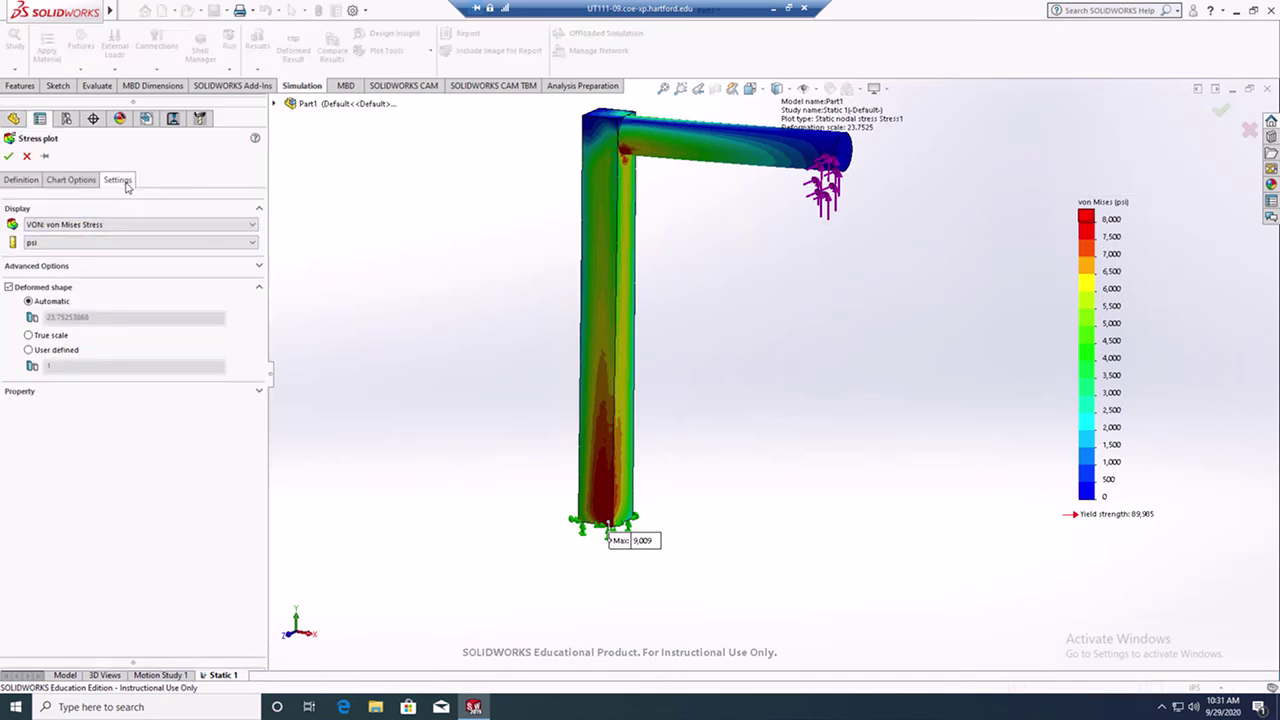
left_click(120, 224)
left_click(103, 263)
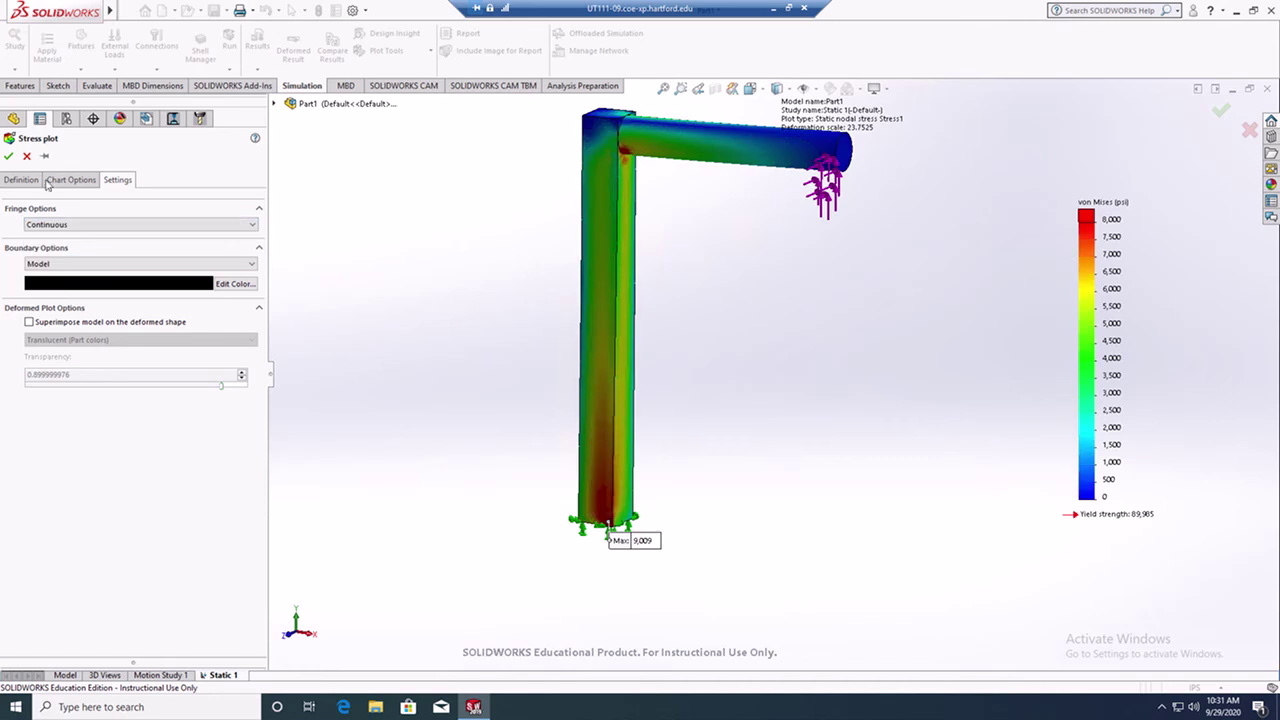
left_click(9, 156)
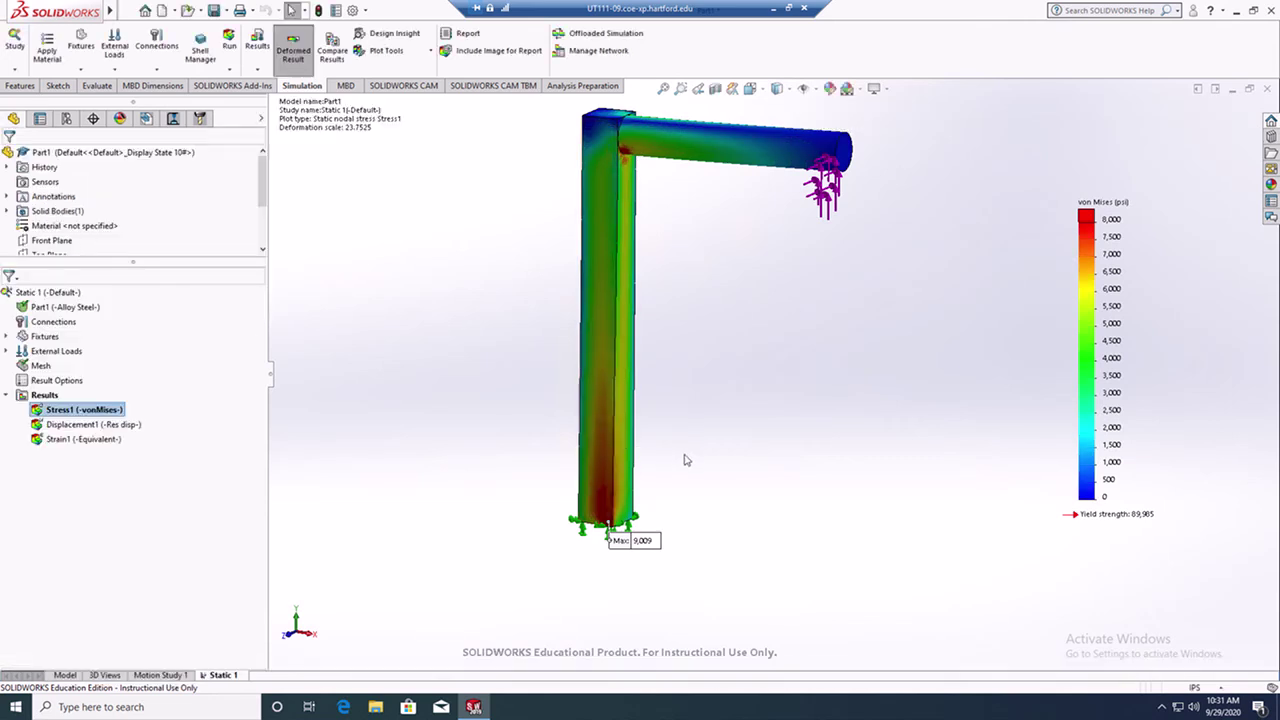
scroll(658, 470, "down", 5)
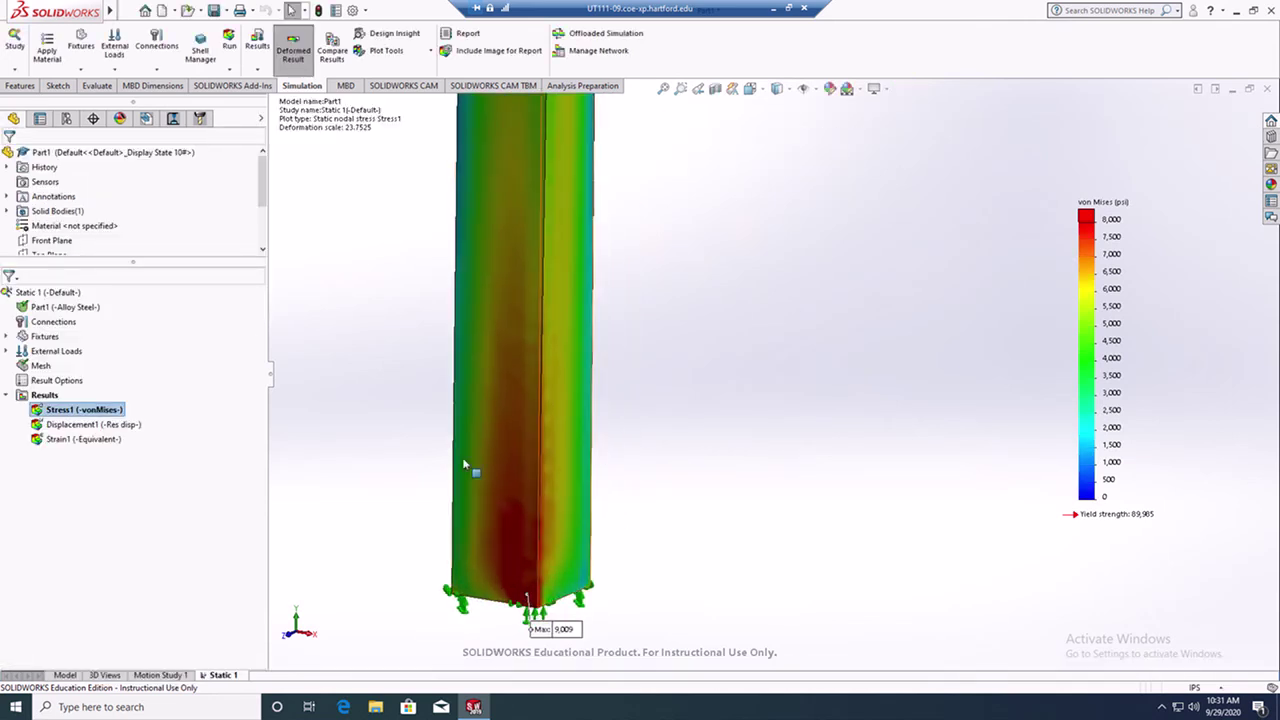
Step: Return the von Mises stress plot's fringes to discrete and inspect the color bands along the column
right_click(97, 416)
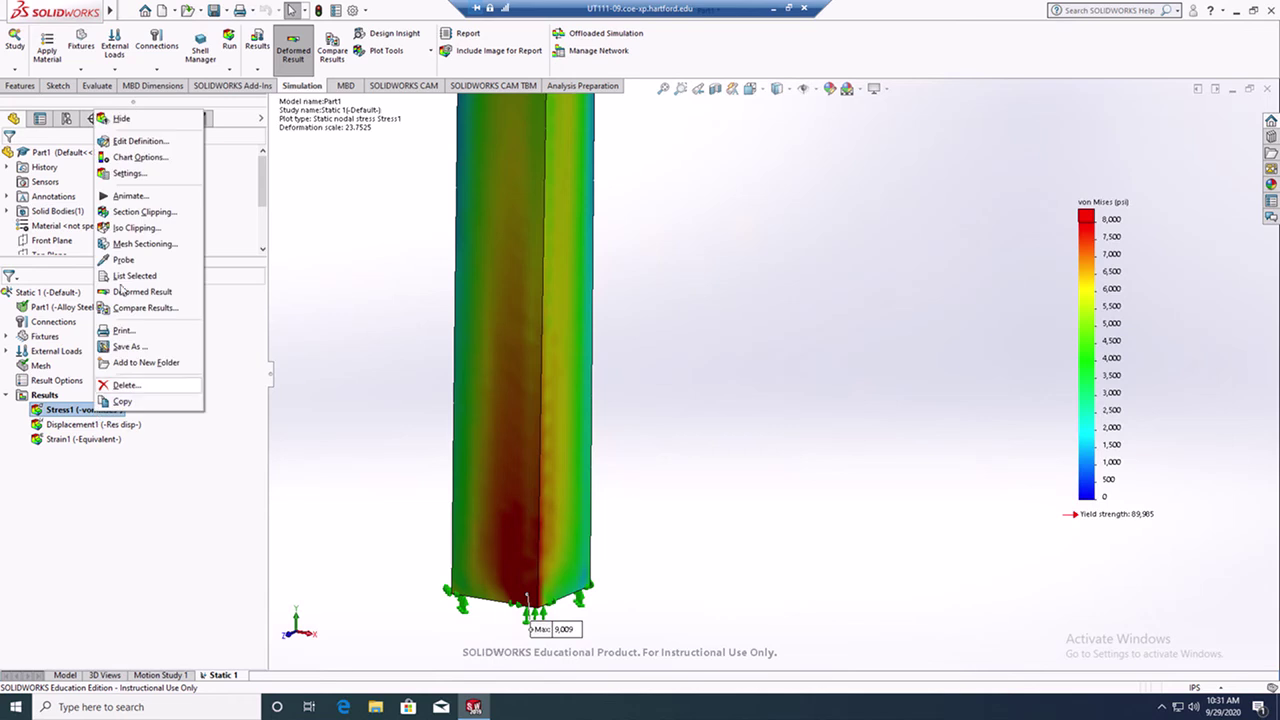
left_click(130, 141)
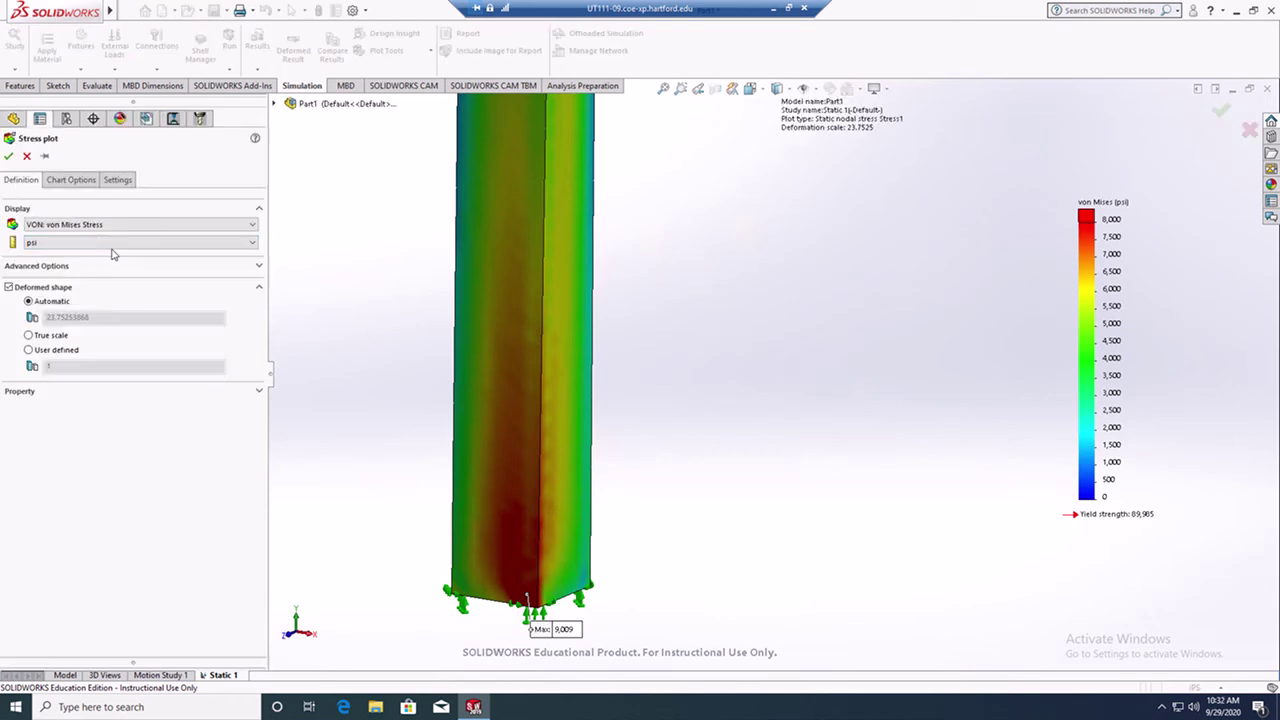
left_click(118, 180)
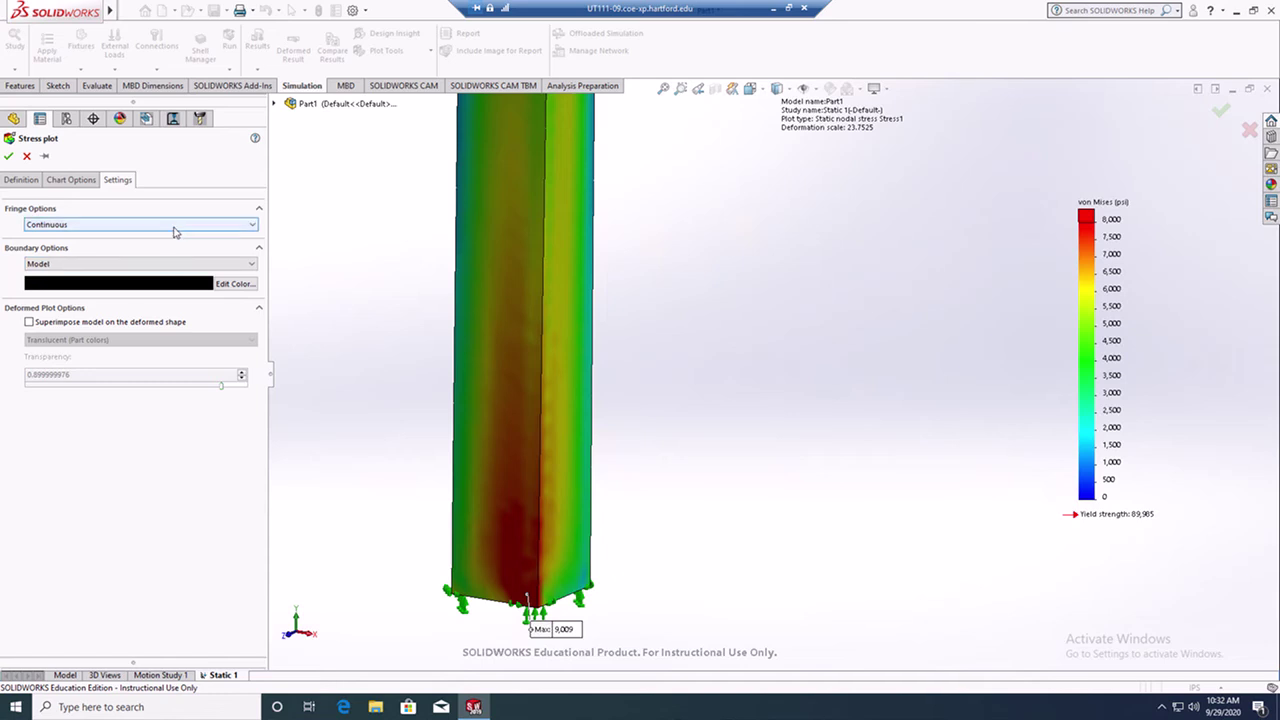
left_click(170, 225)
left_click(155, 244)
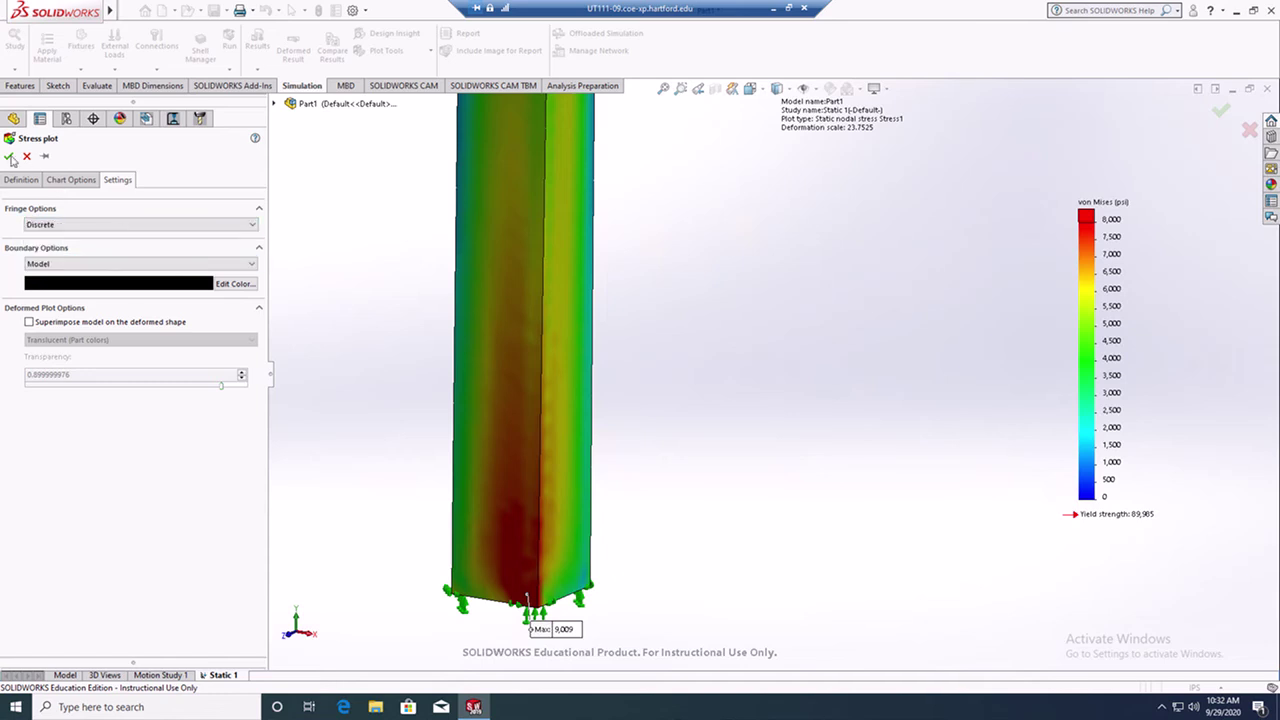
left_click(10, 157)
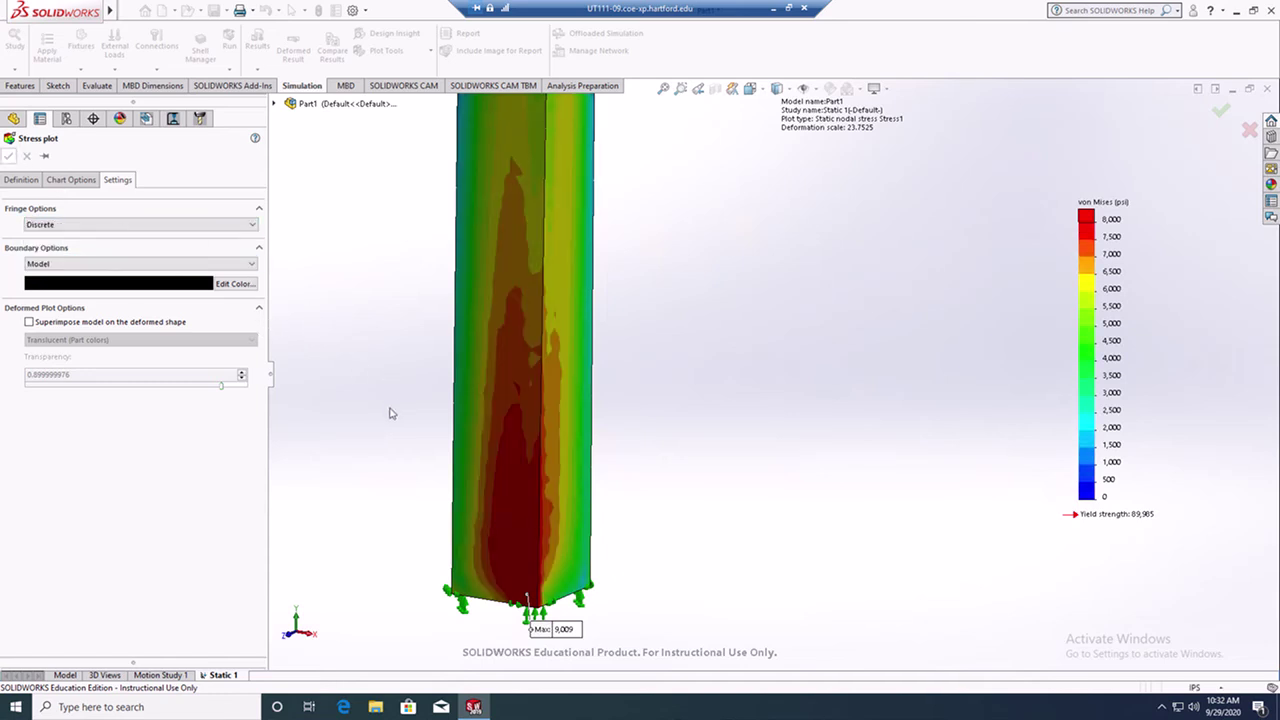
scroll(717, 337, "down", 2)
scroll(717, 335, "up", 4)
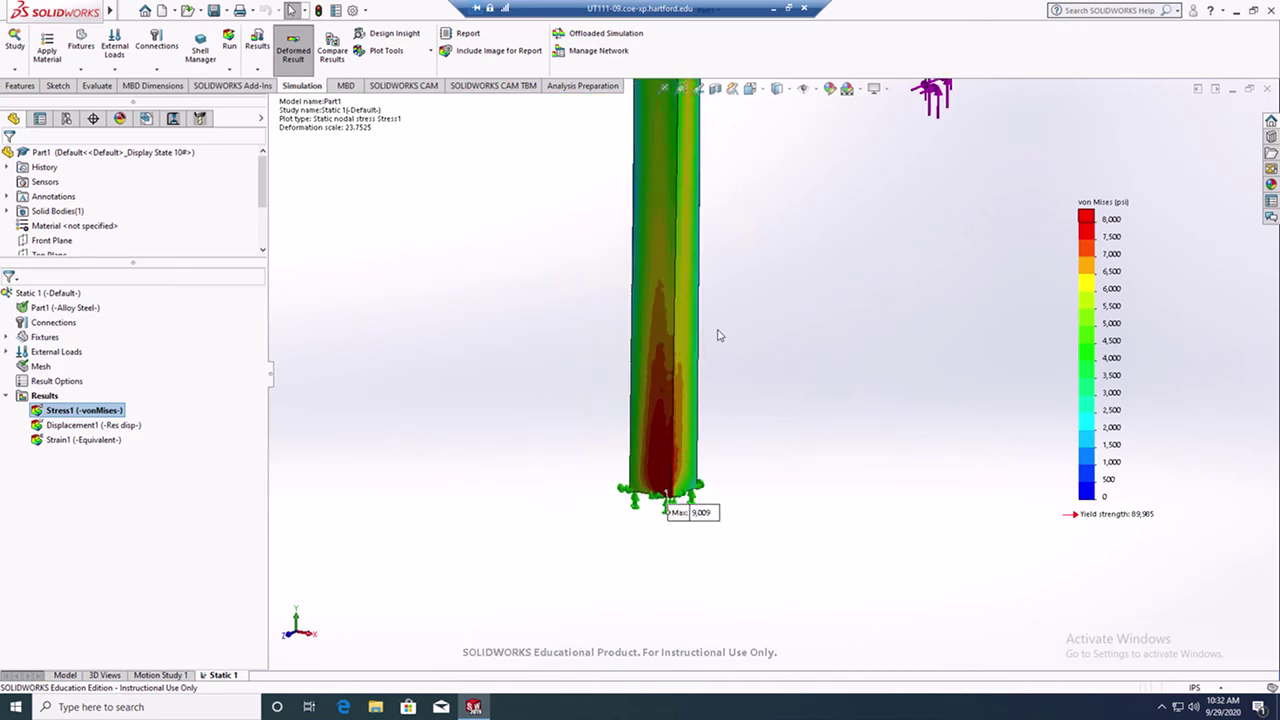
scroll(740, 315, "up", 3)
scroll(849, 268, "down", 2)
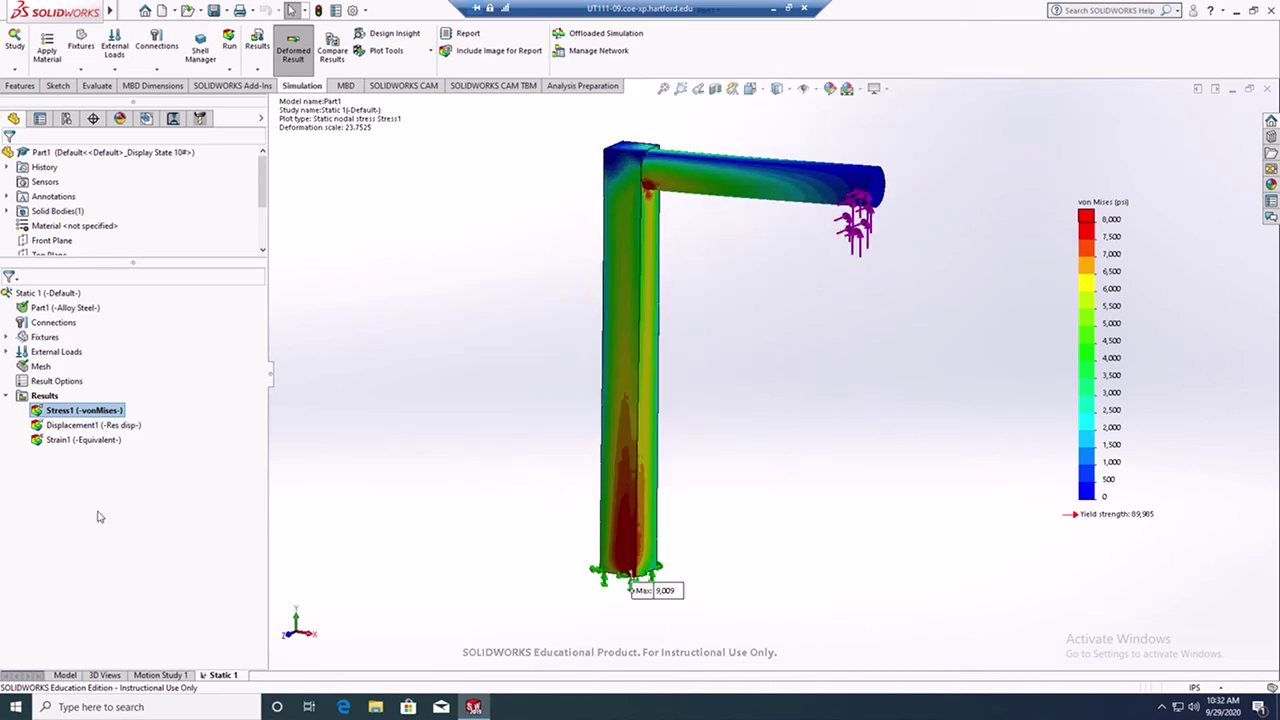
Step: Show the displacement plot and define it as UY: Y Displacement in inches
right_click(62, 428)
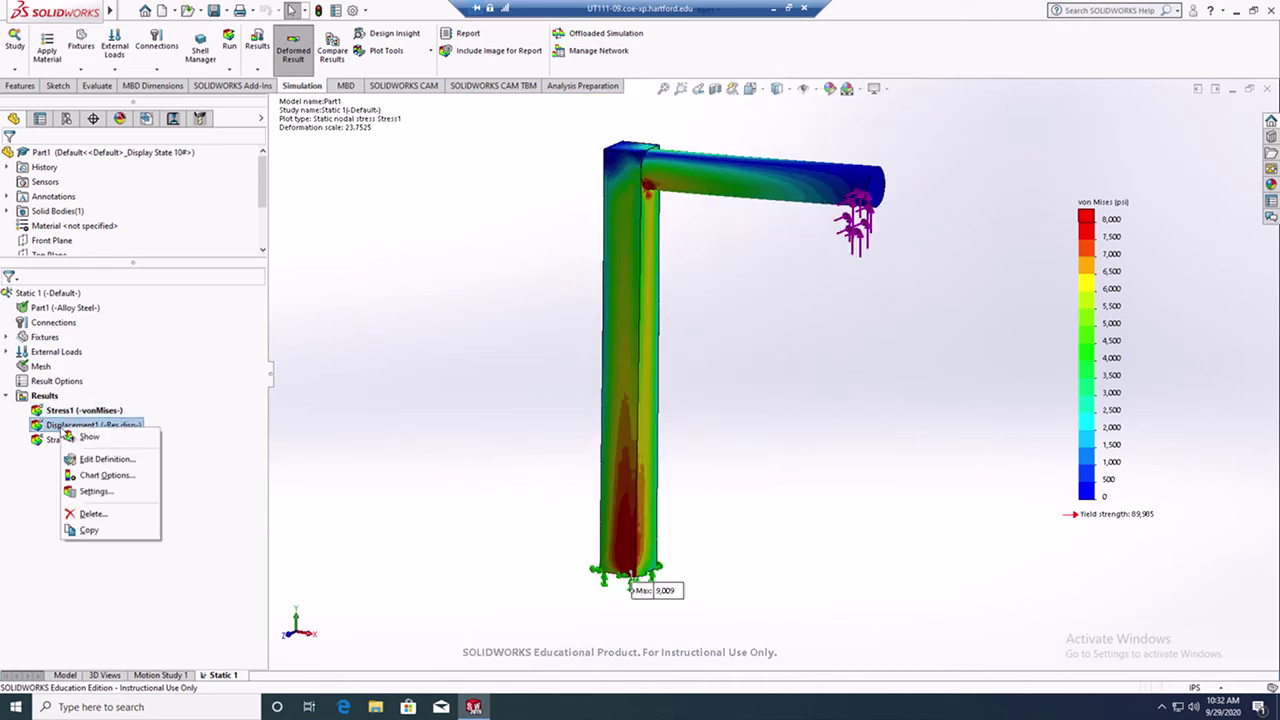
left_click(89, 438)
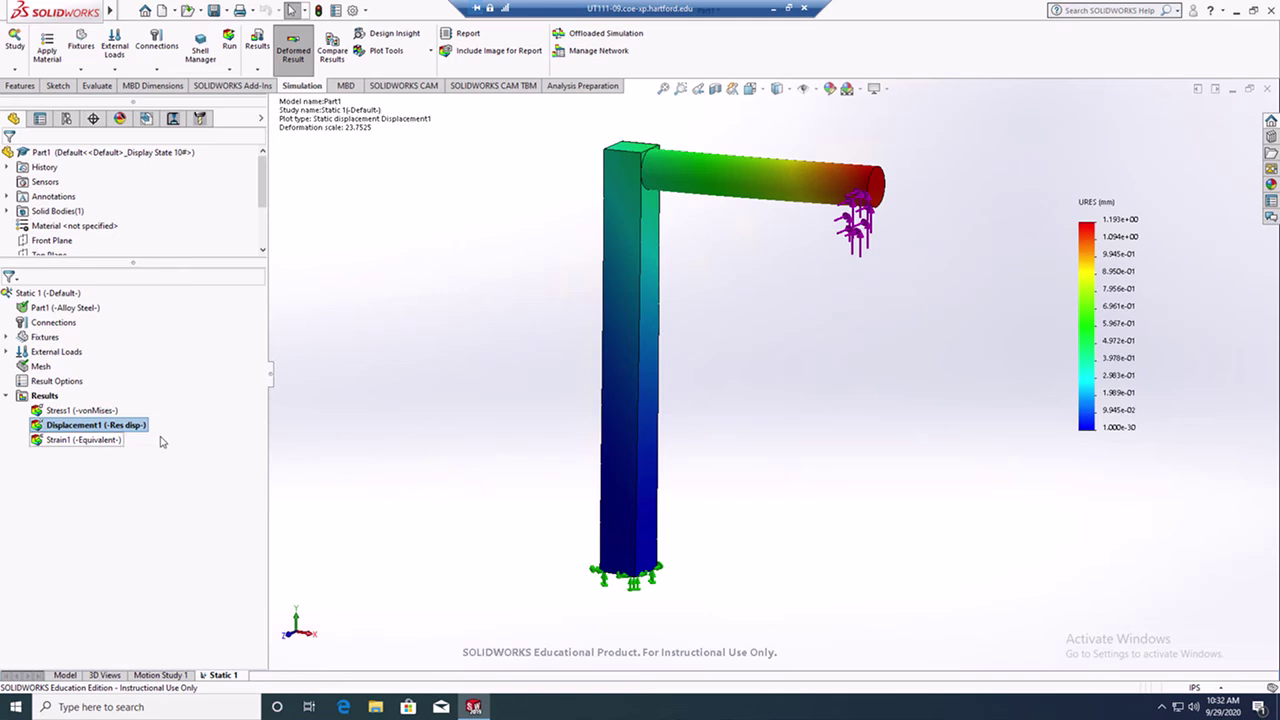
right_click(55, 428)
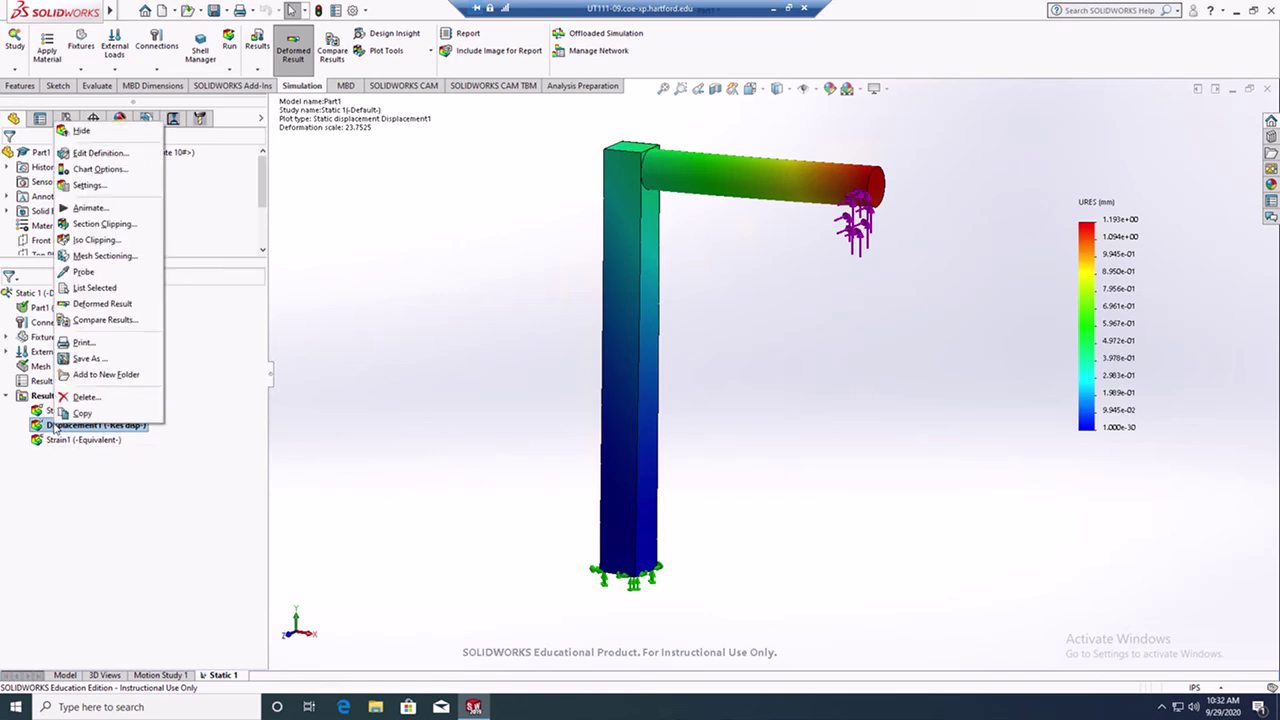
left_click(98, 169)
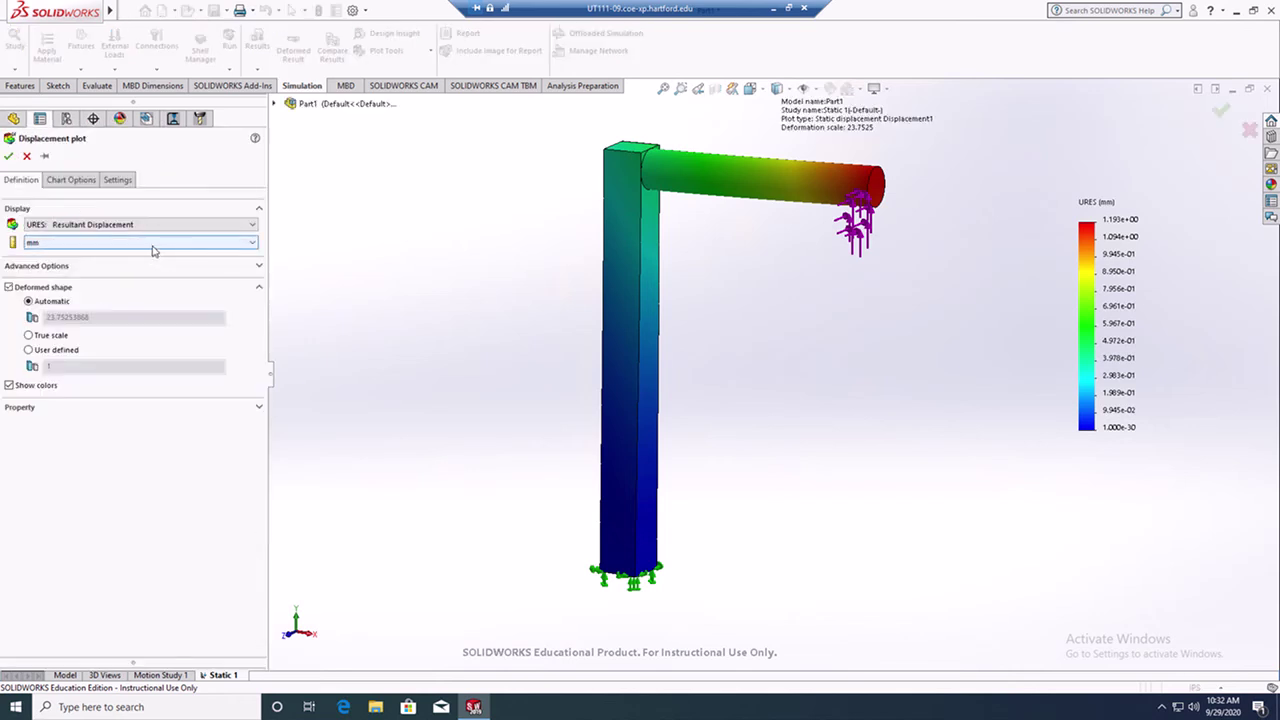
left_click(103, 230)
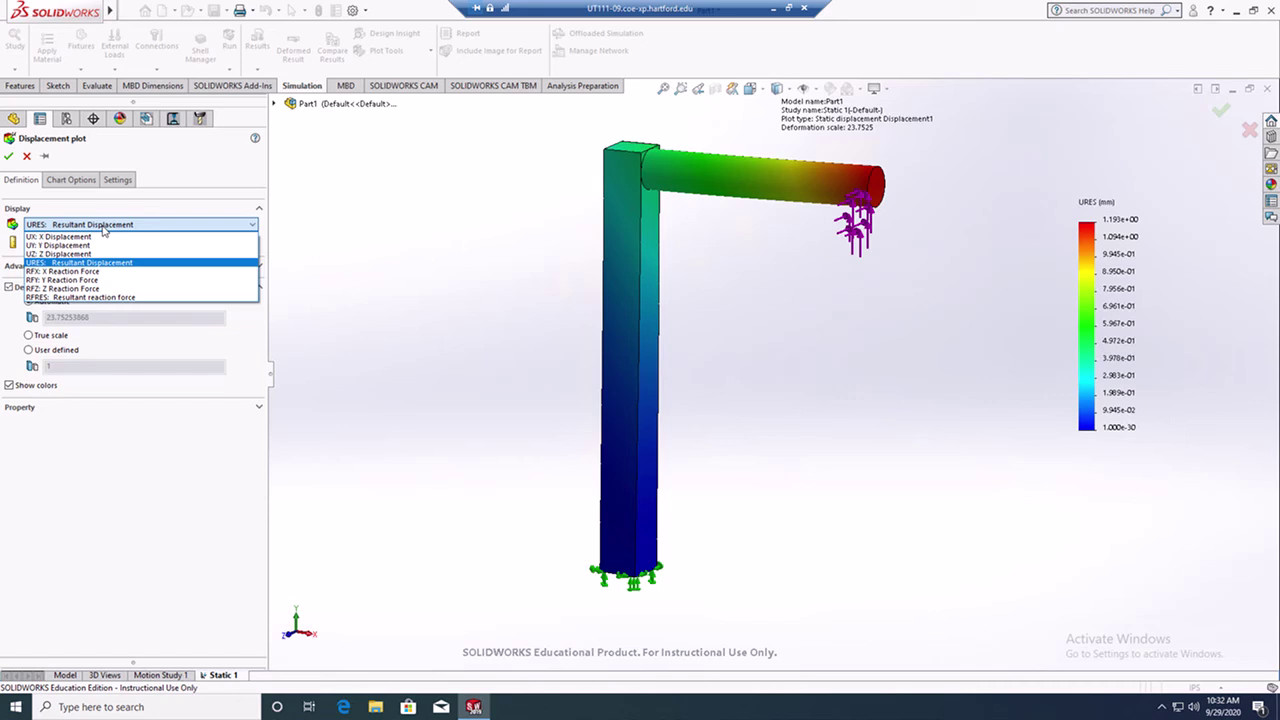
left_click(84, 246)
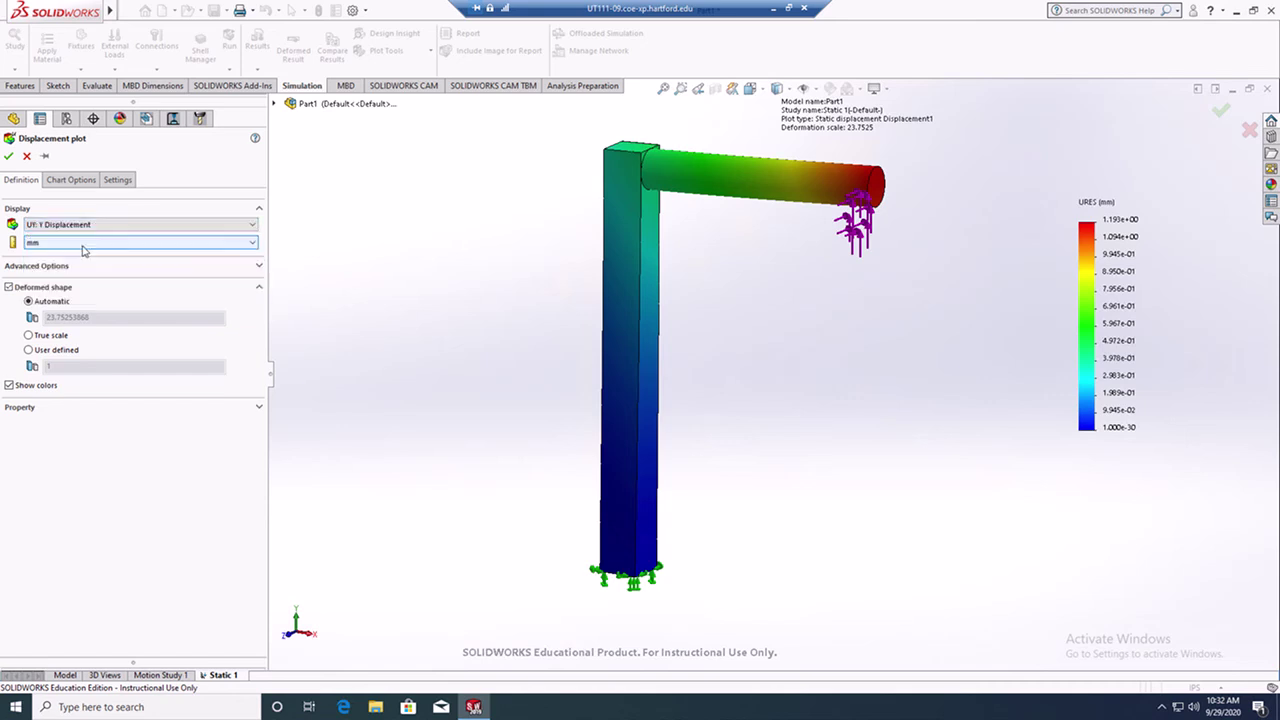
left_click(84, 250)
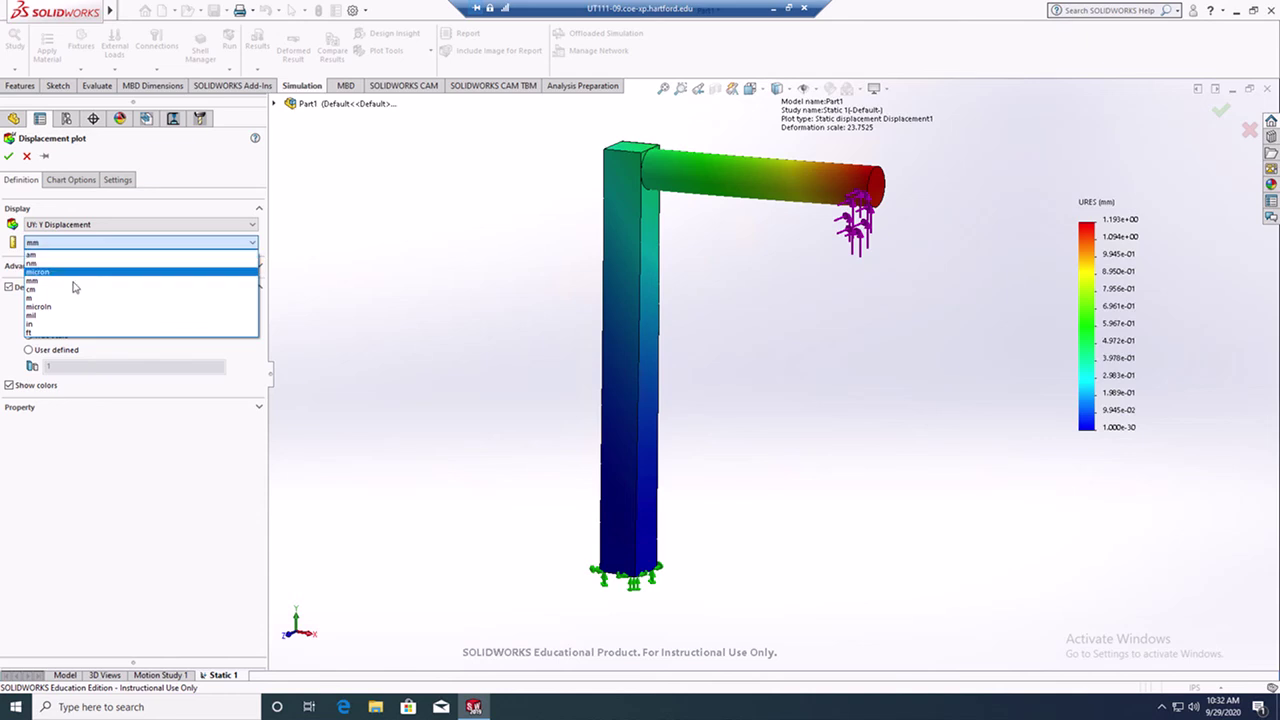
left_click(71, 329)
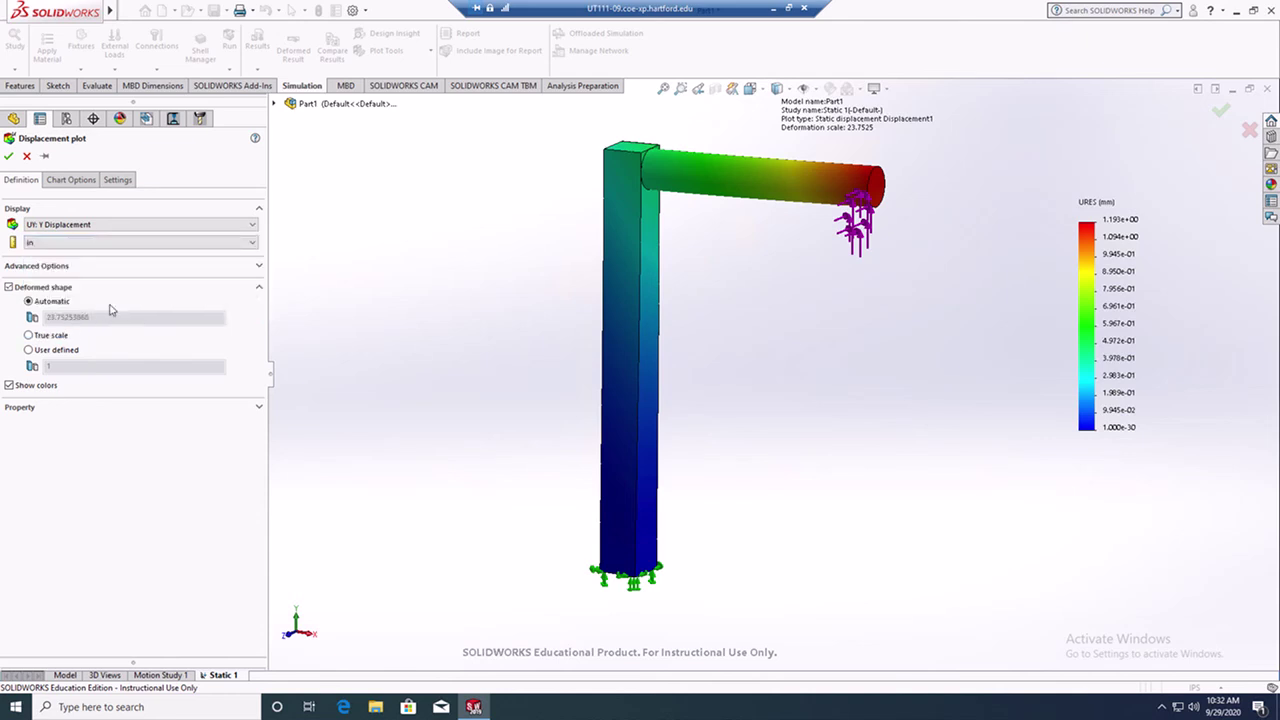
Step: Turn on the displacement plot's maximum annotation and replace its automatic legend limits with a minimum of 0 and a maximum of 0.05
left_click(71, 181)
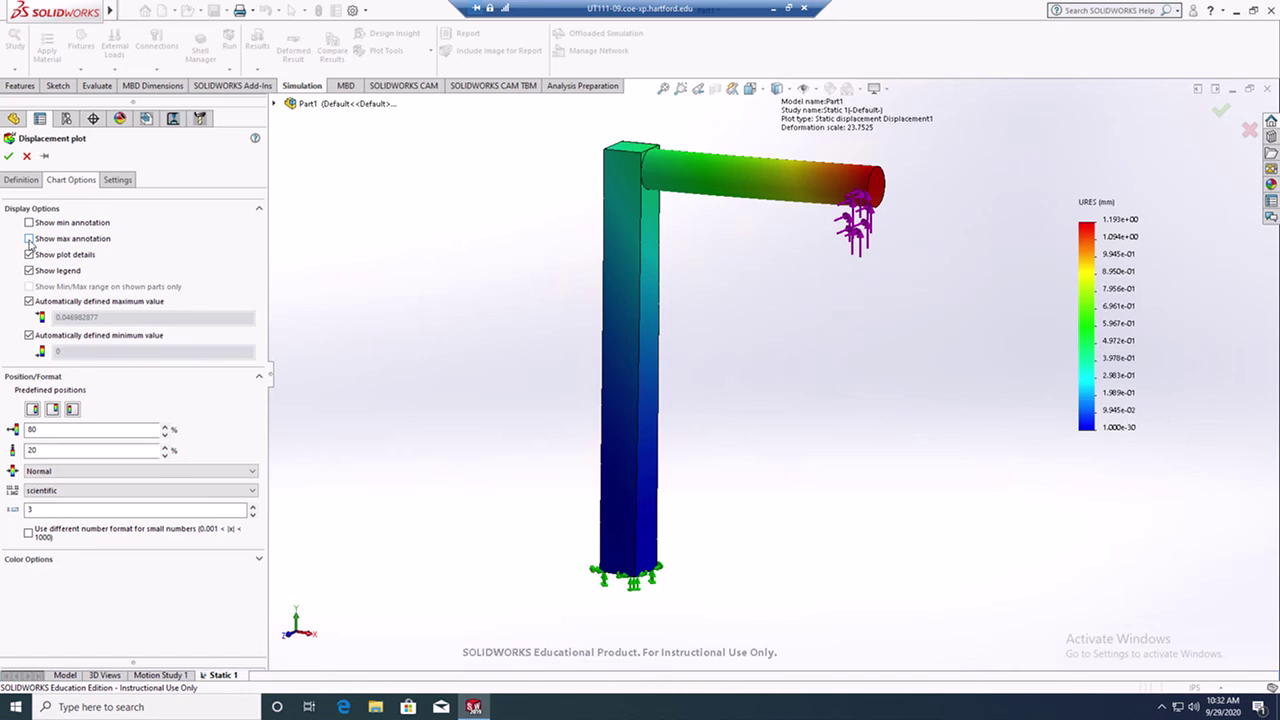
left_click(29, 239)
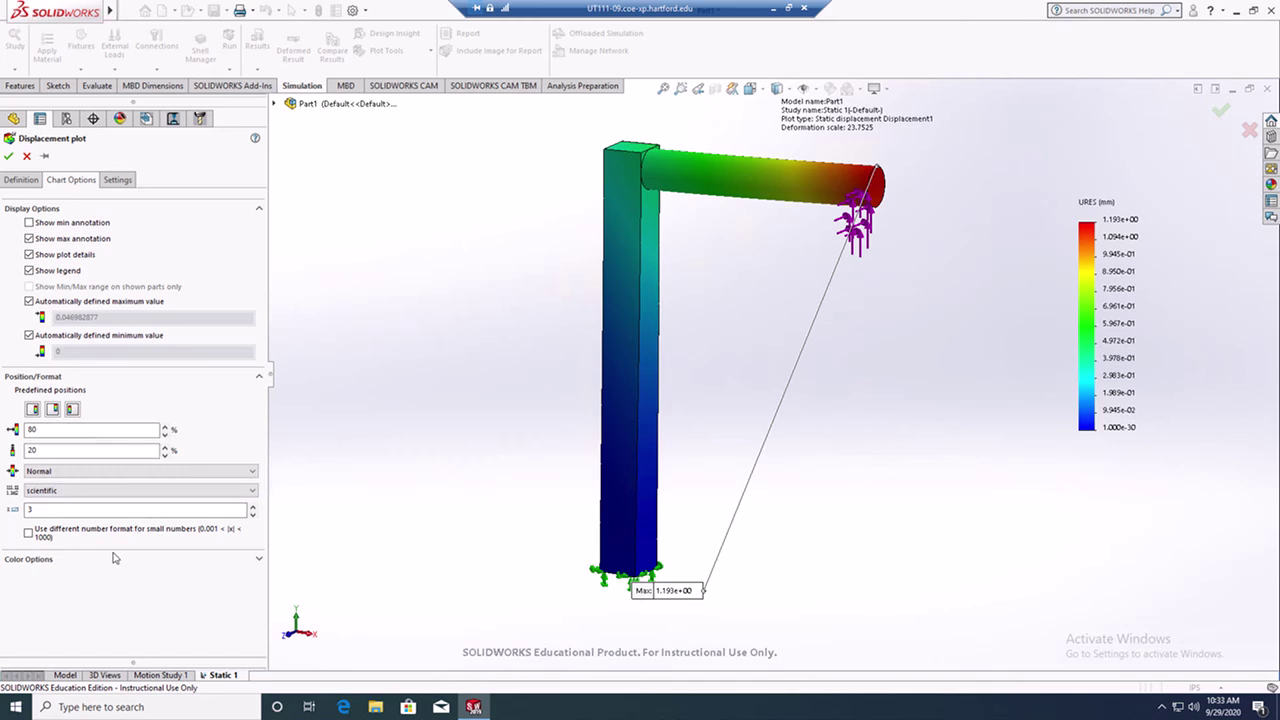
left_click(29, 336)
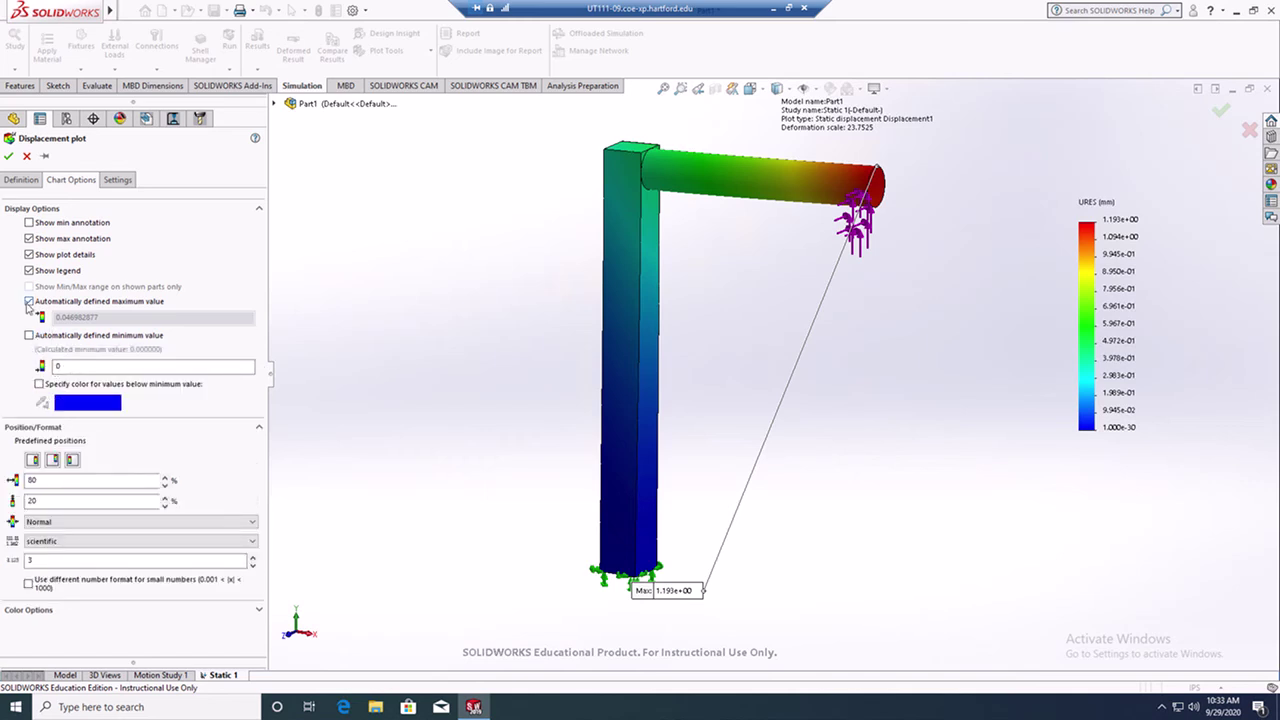
left_click(29, 302)
left_click(124, 333)
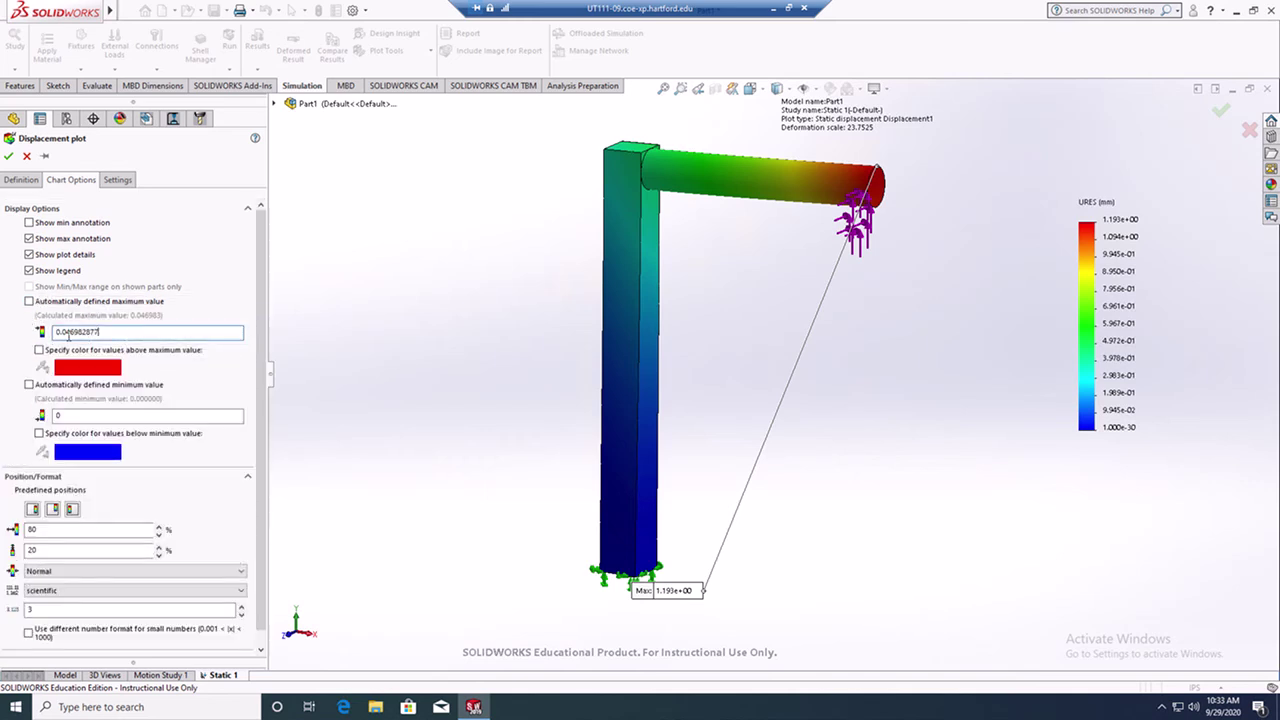
left_click_drag(67, 333, 116, 332)
type("5")
Step: Set the number of chart colors in the displacement plot's color options to 10
scroll(240, 640, "down", 1)
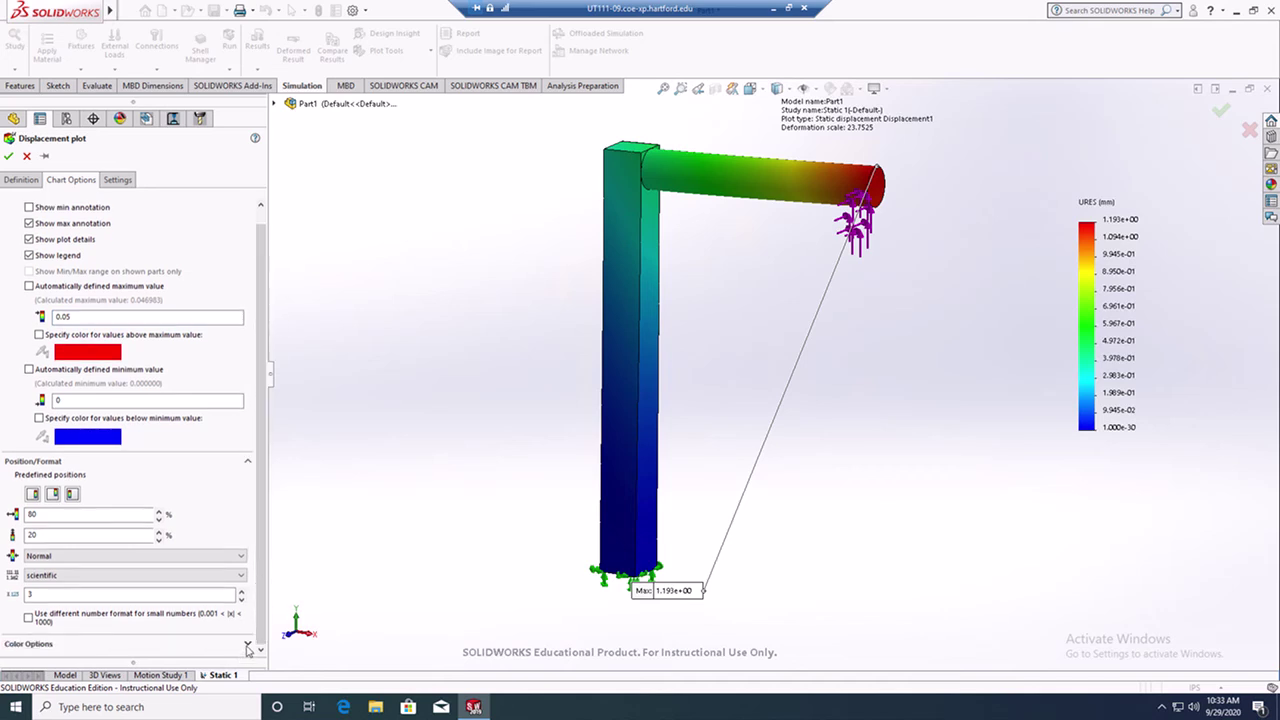
left_click(247, 644)
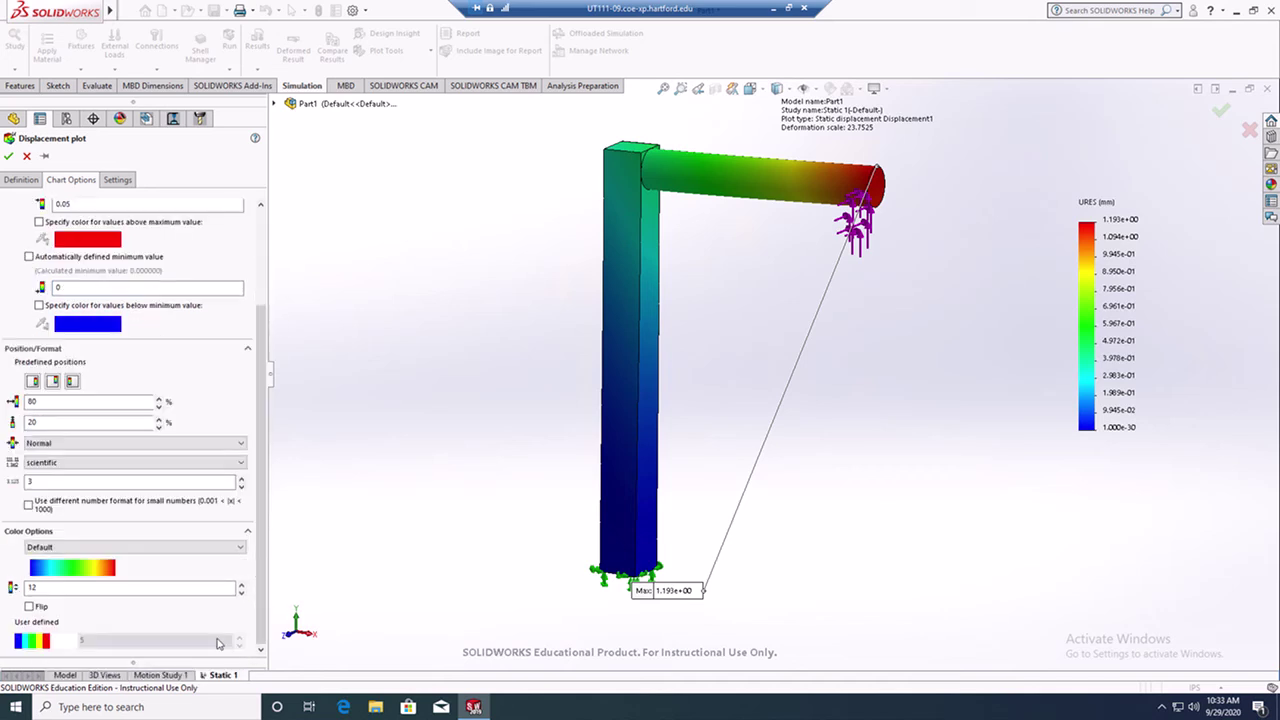
left_click(240, 594)
left_click(240, 594)
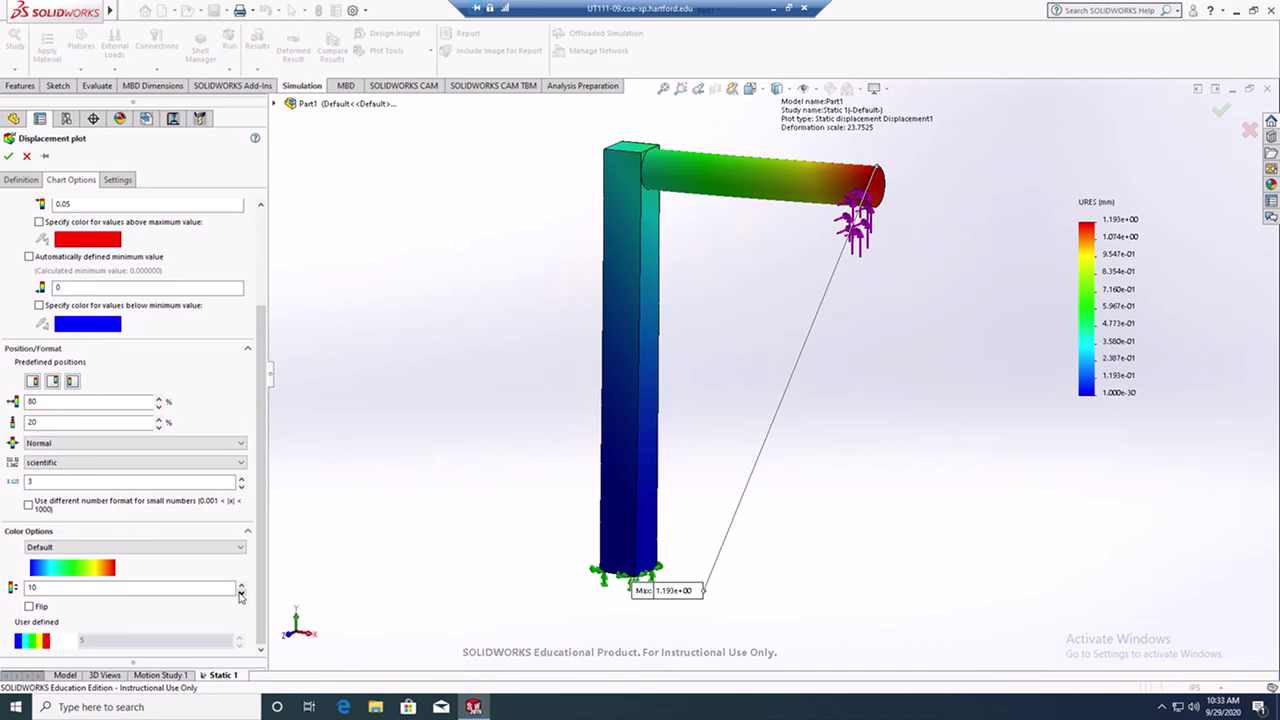
Step: Switch the displacement plot's fringes to discrete and apply the plot settings
left_click(124, 182)
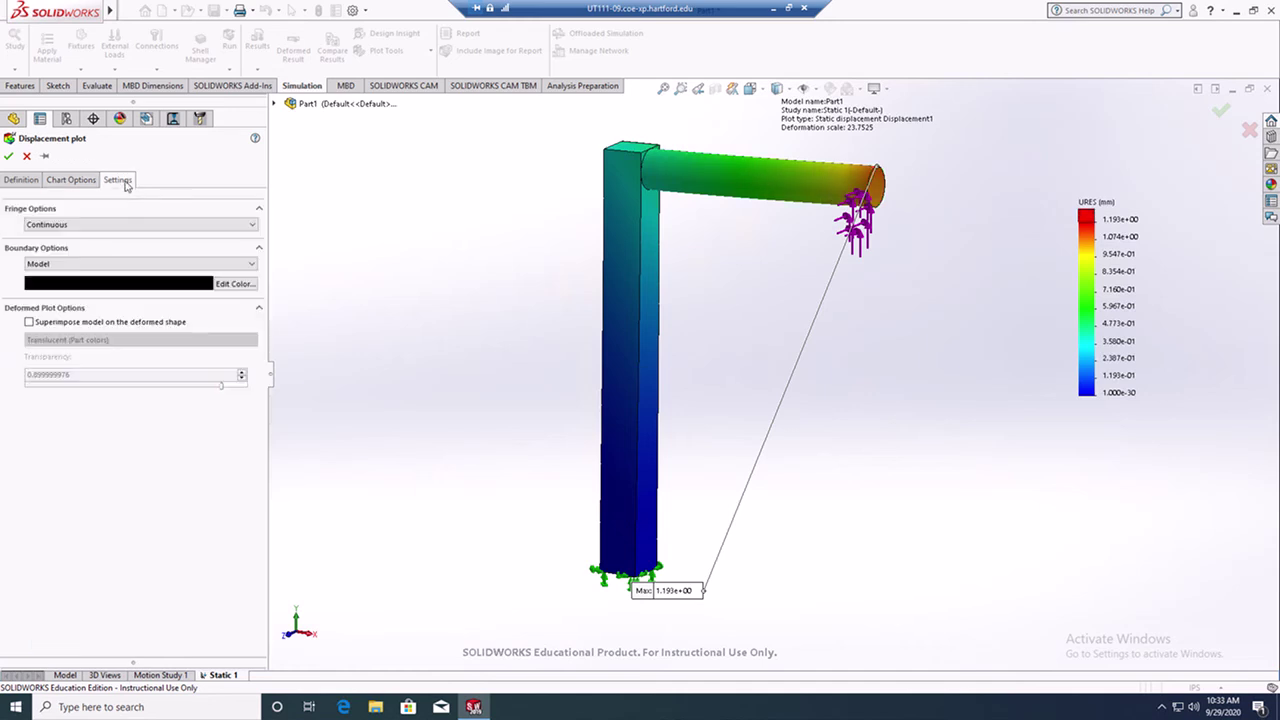
left_click(120, 224)
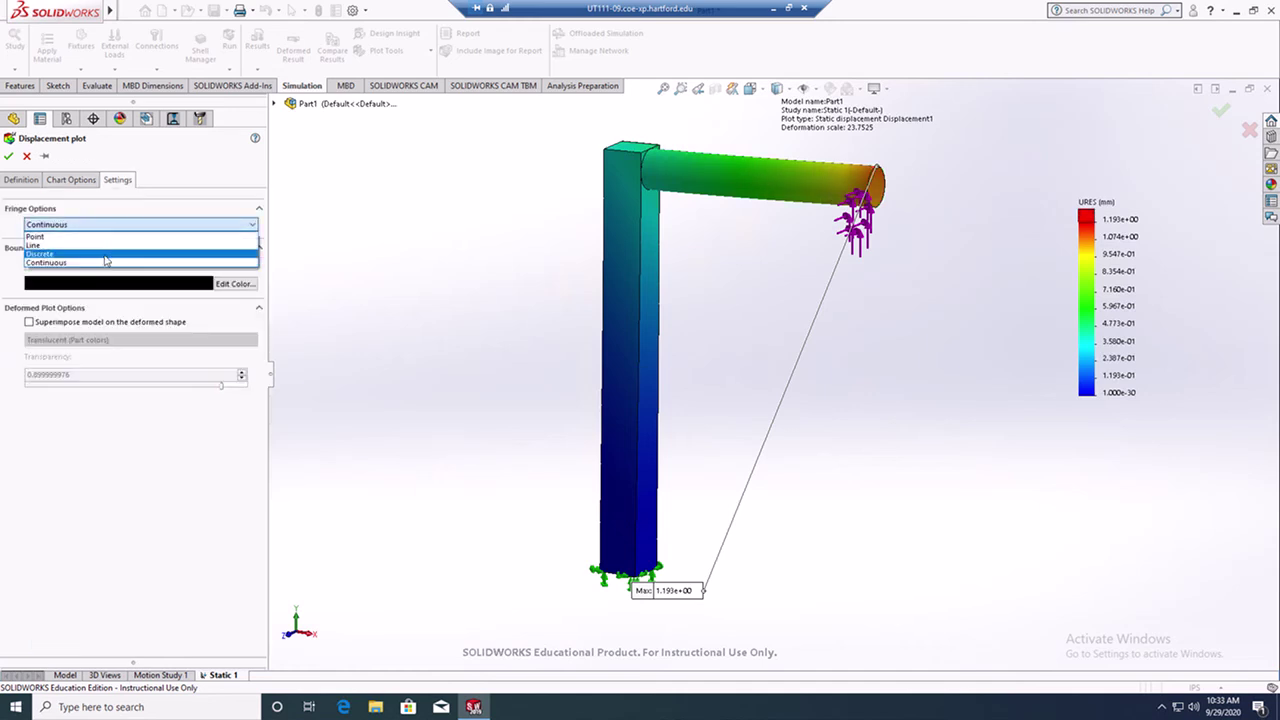
left_click(105, 254)
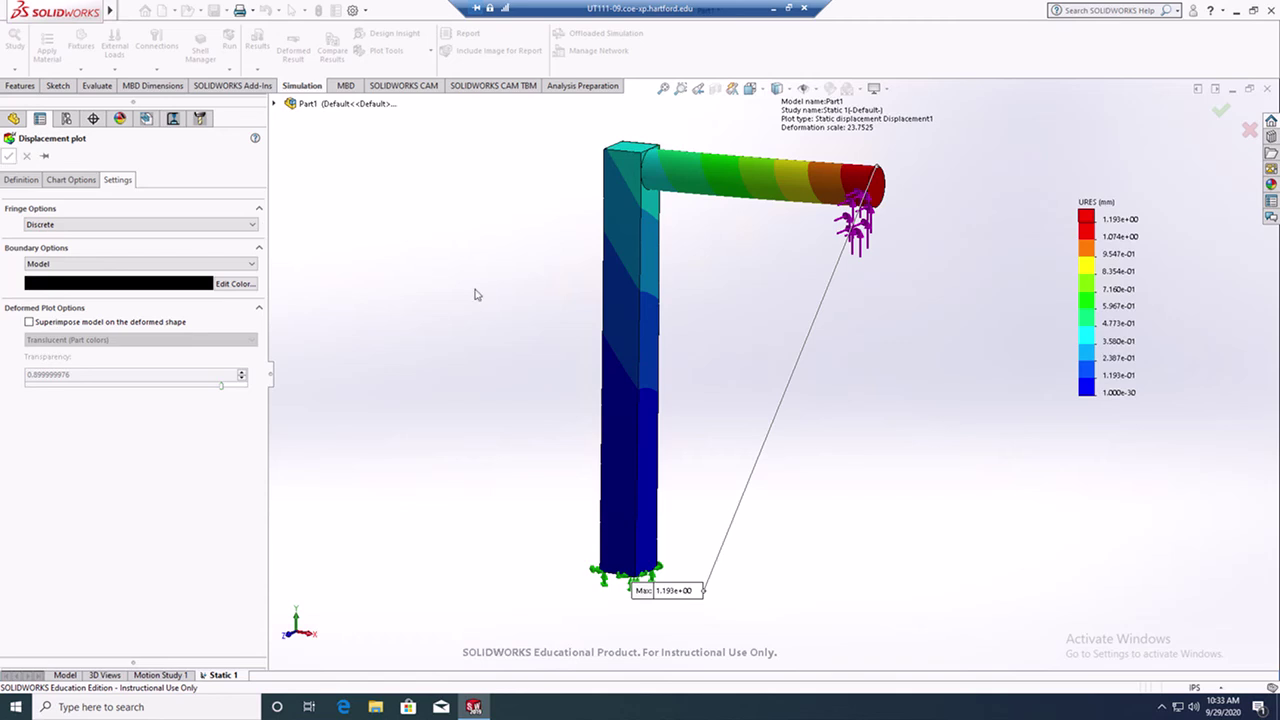
key("Escape")
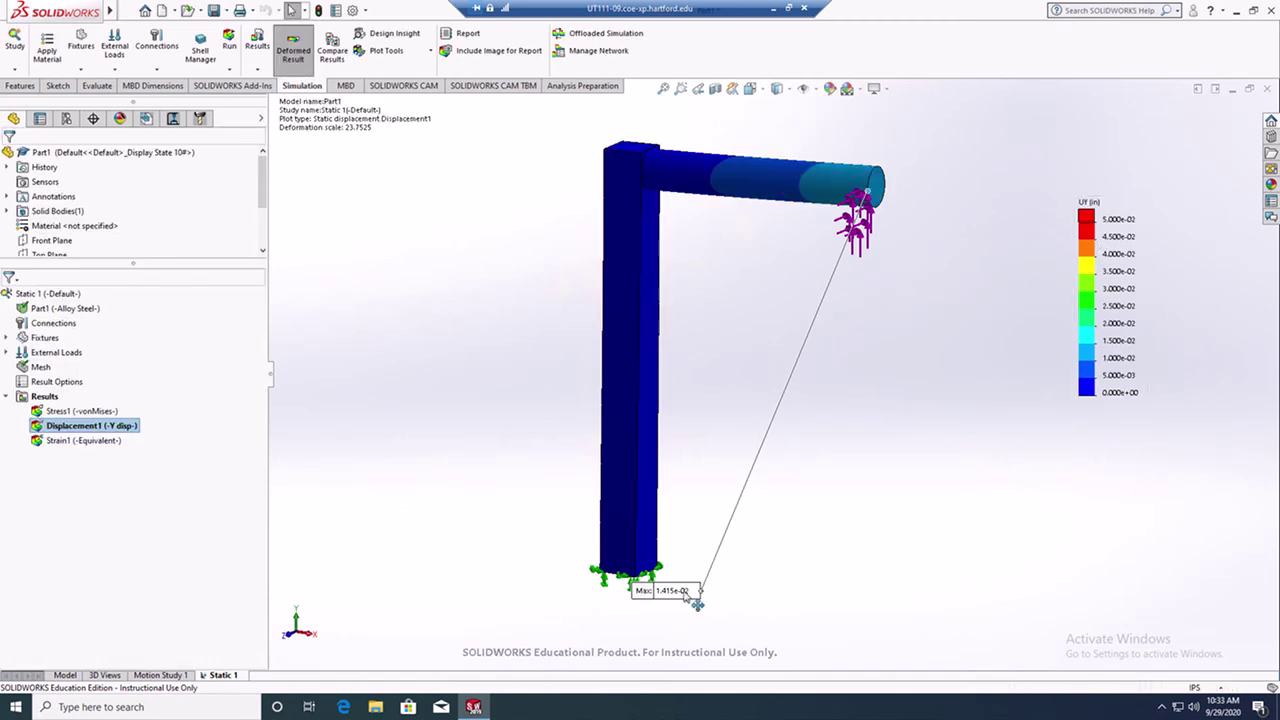
Step: Move the maximum displacement annotation beside the arm's free end and inspect the point it marks
left_click_drag(697, 603, 995, 163)
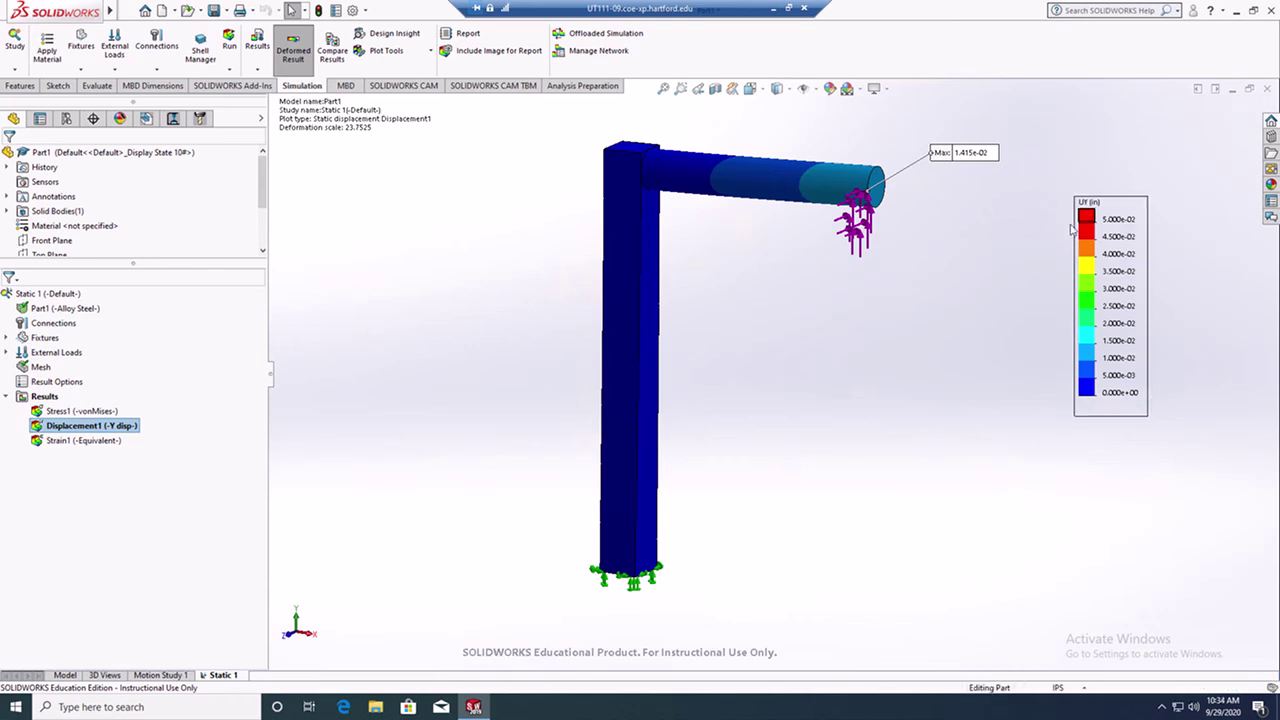
middle_click_drag(904, 230, 852, 212)
scroll(852, 212, "down", 4)
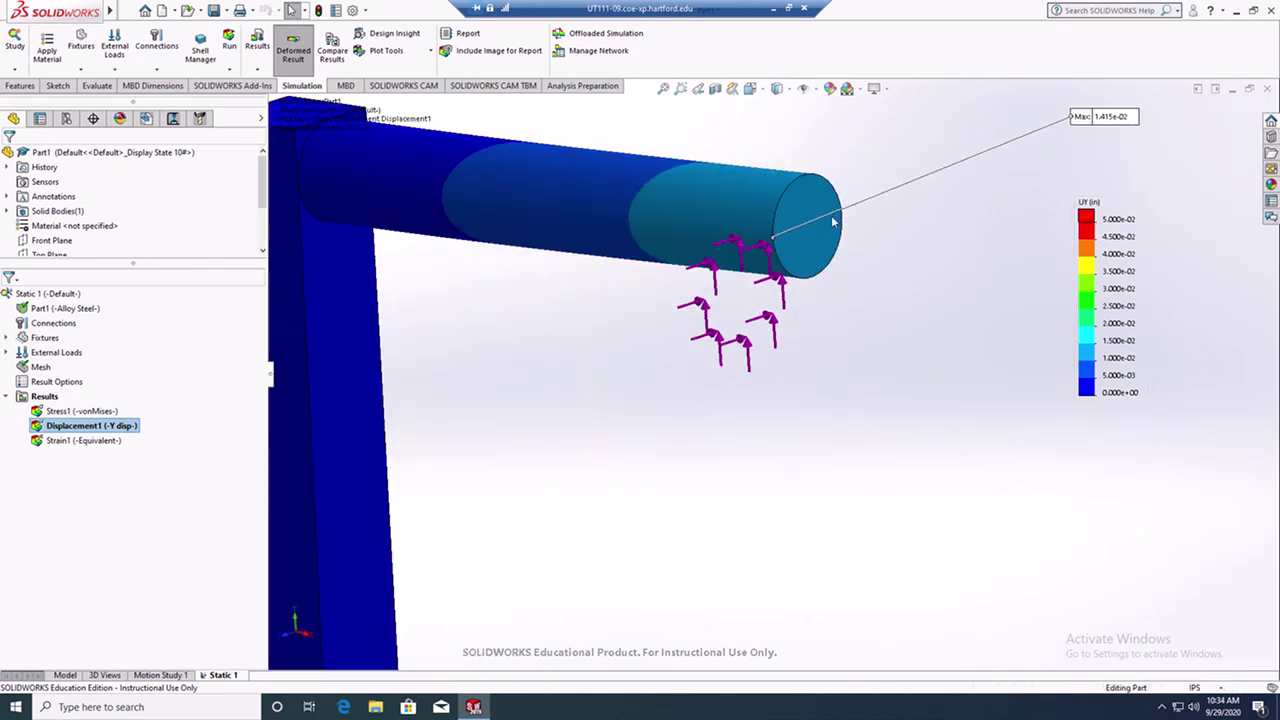
Step: Set the displacement plot's maximum legend limit to 0.01 and apply the change to the plot
right_click(83, 428)
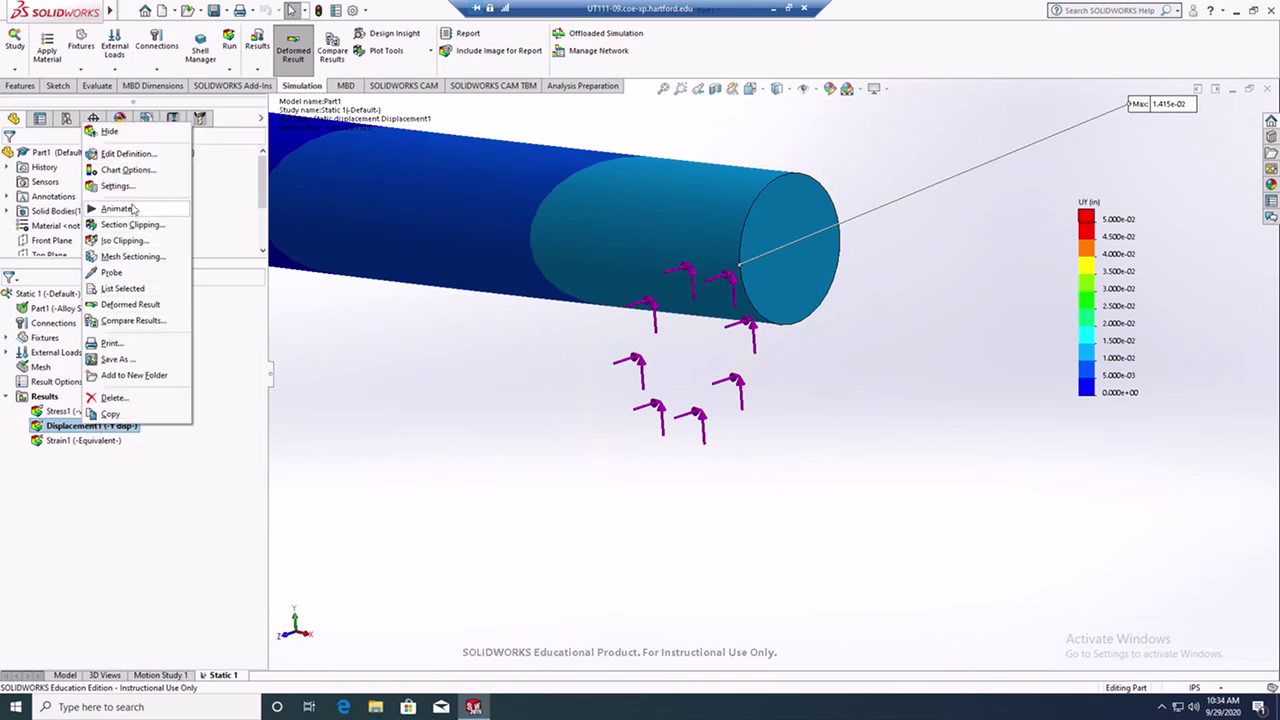
left_click(128, 156)
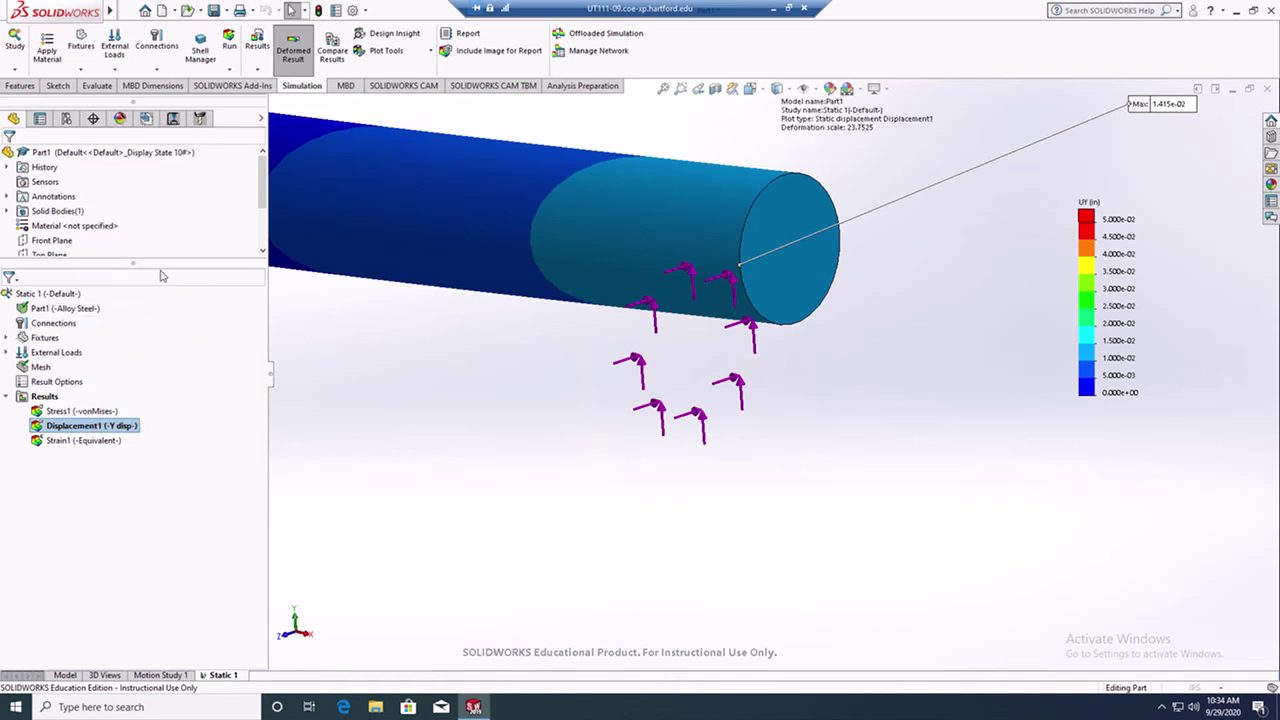
left_click(85, 182)
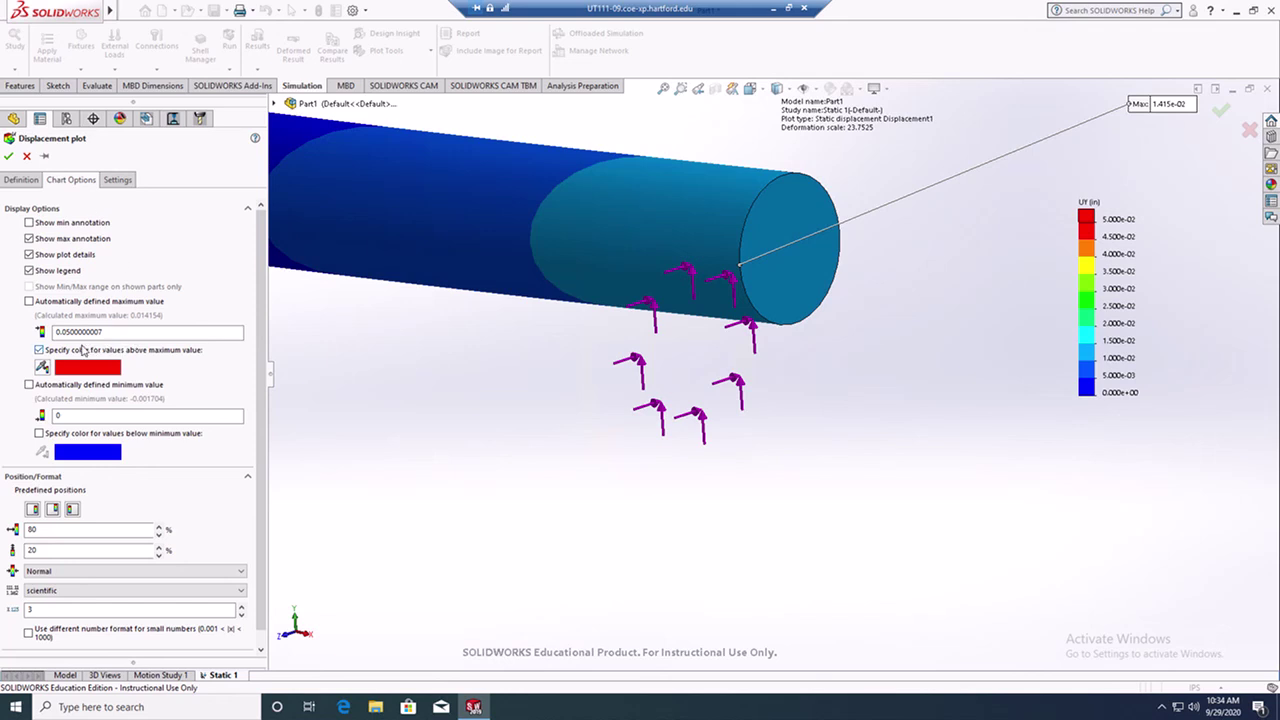
left_click_drag(65, 332, 121, 333)
type("1")
left_click(9, 157)
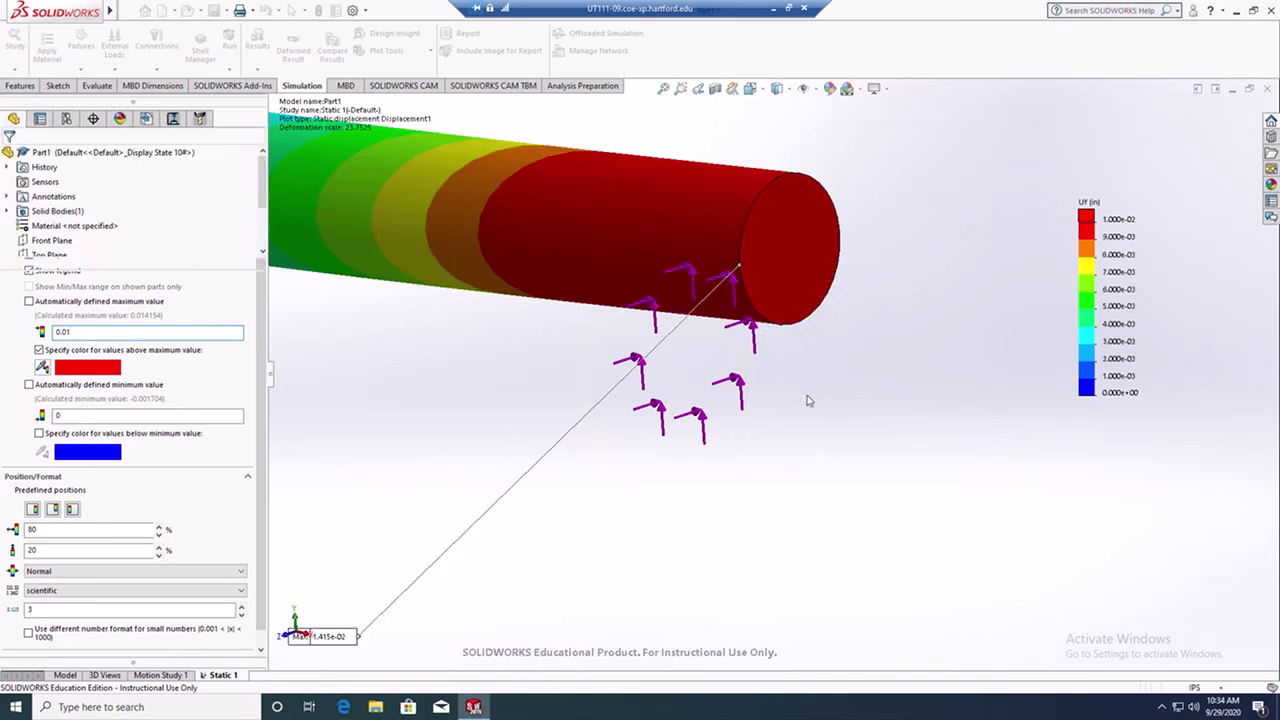
scroll(811, 401, "up", 5)
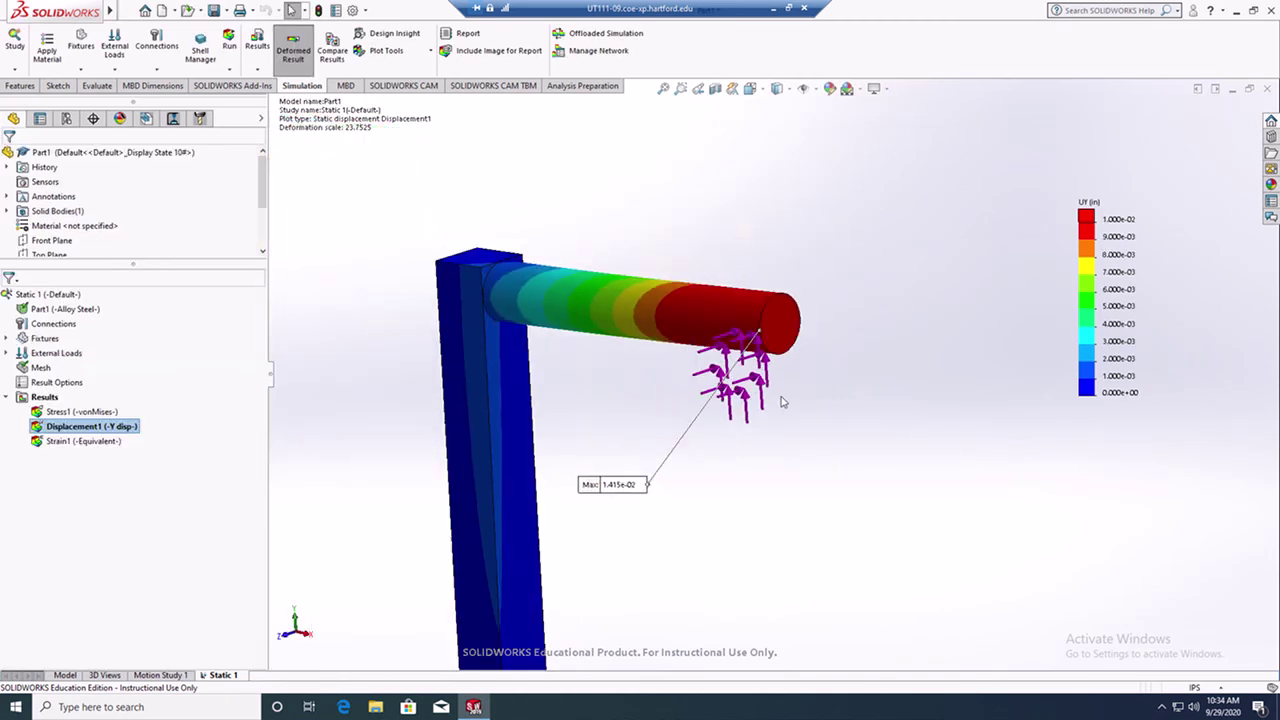
scroll(731, 397, "down", 2)
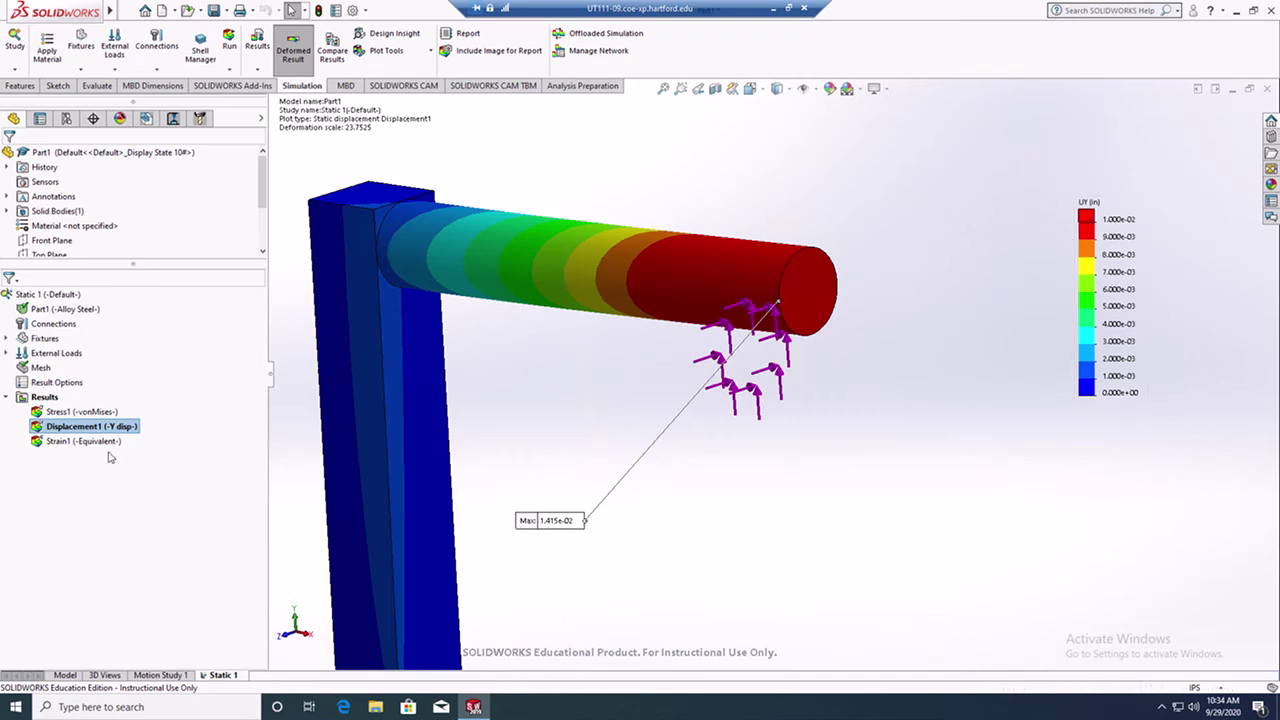
Step: Increase the displacement plot's legend number format to 4 decimal places and apply it
right_click(68, 426)
left_click(100, 152)
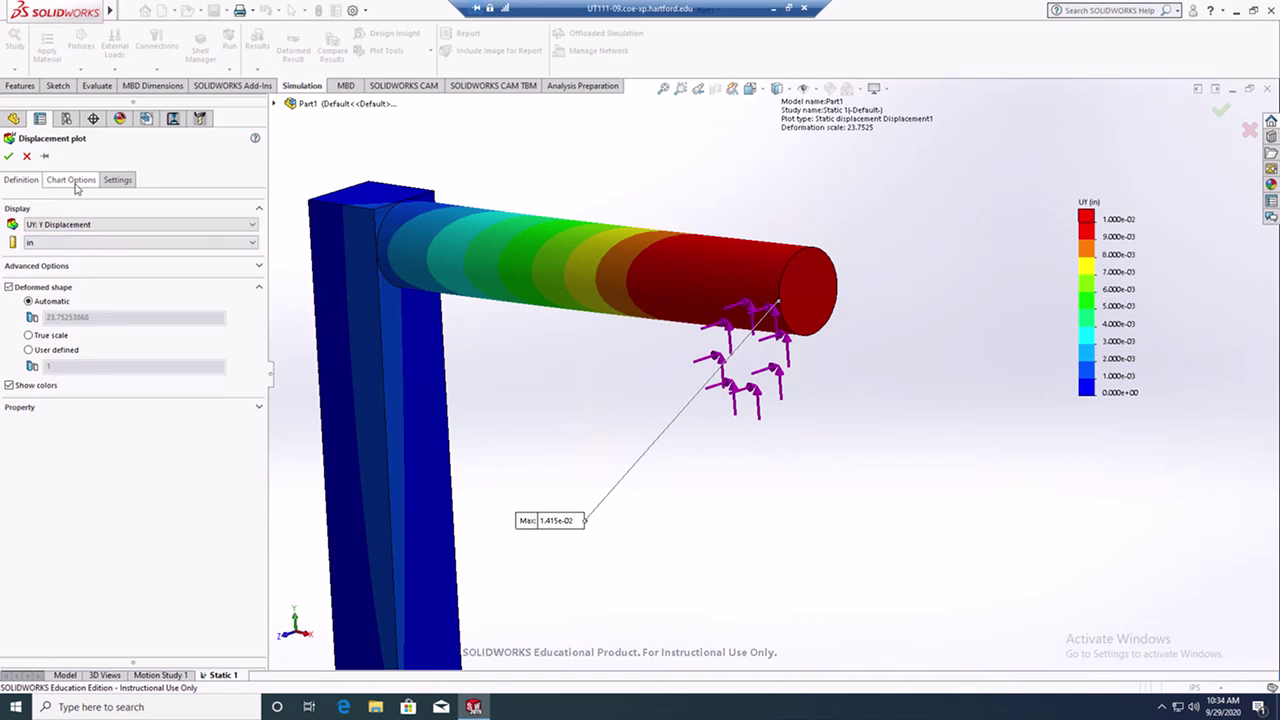
left_click(71, 180)
scroll(239, 455, "down", 1)
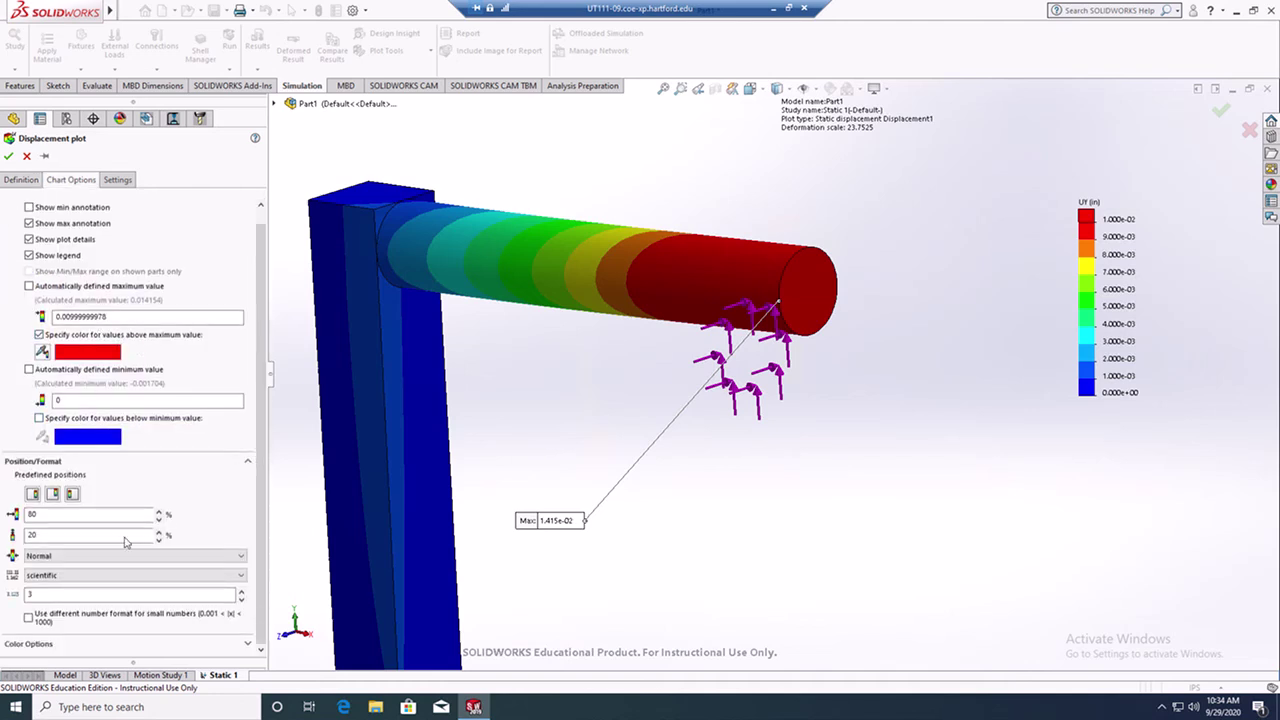
left_click(241, 592)
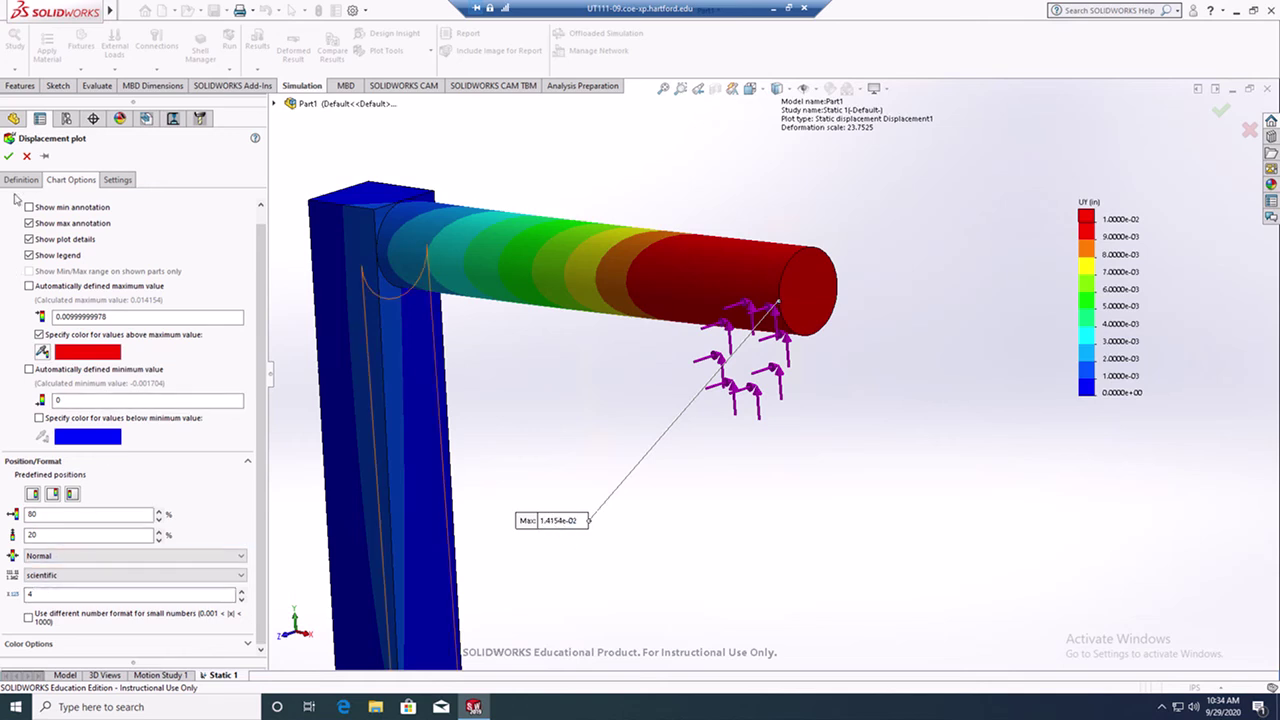
left_click(9, 157)
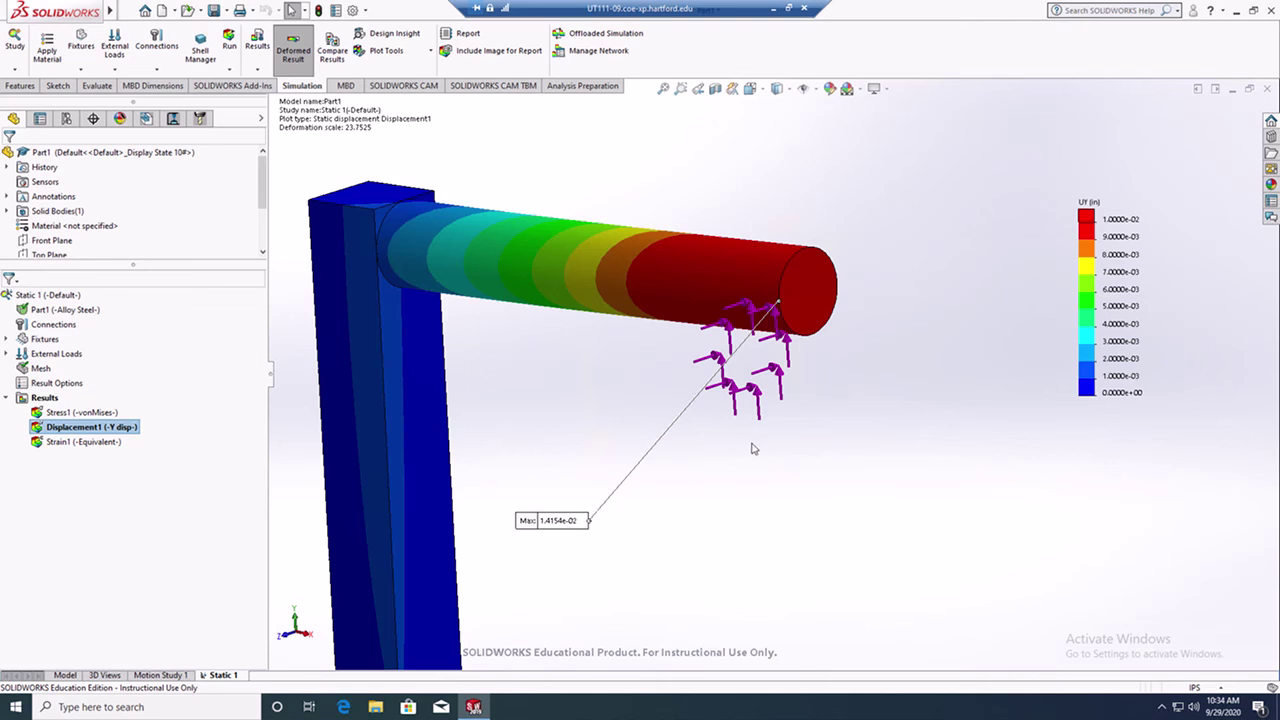
Step: List the nodal Y displacement results on the arm's circular free-end face with the List Selected plot tool
scroll(758, 447, "up", 4)
mouse_move(869, 435)
middle_mouse_down()
mouse_move(843, 443)
mouse_move(853, 452)
middle_mouse_up()
scroll(790, 400, "down", 3)
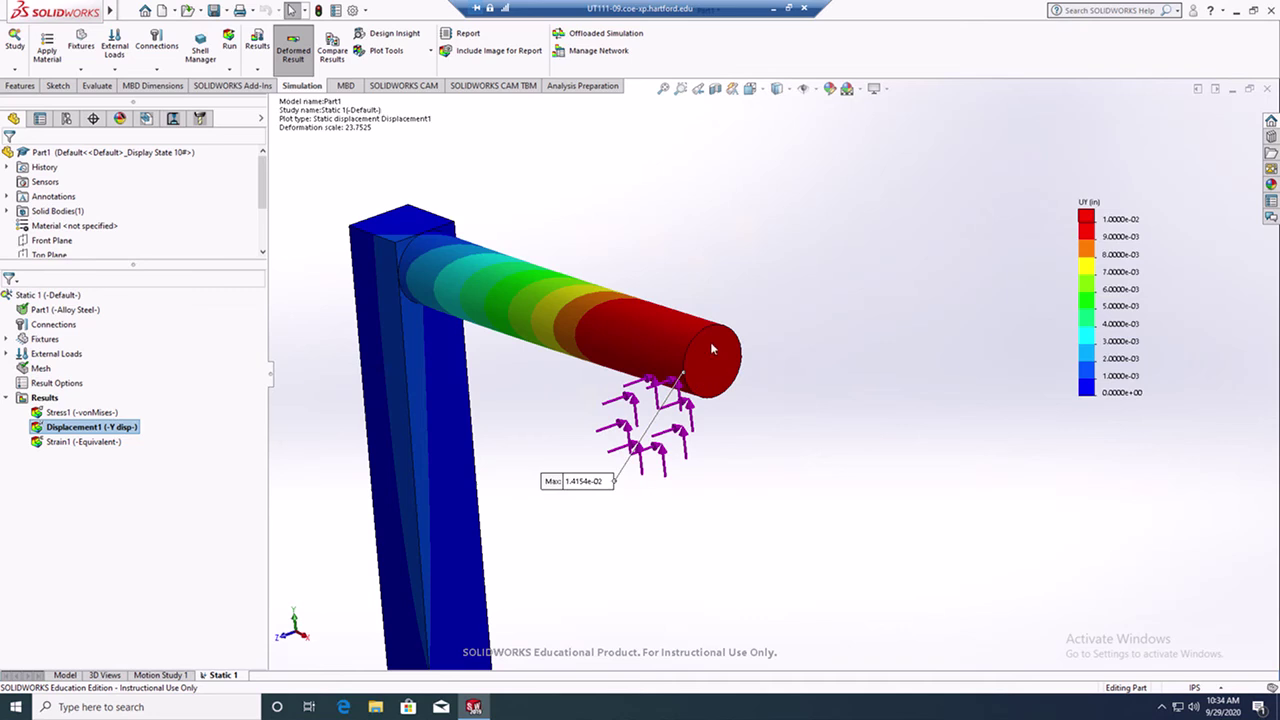
scroll(757, 458, "up", 3)
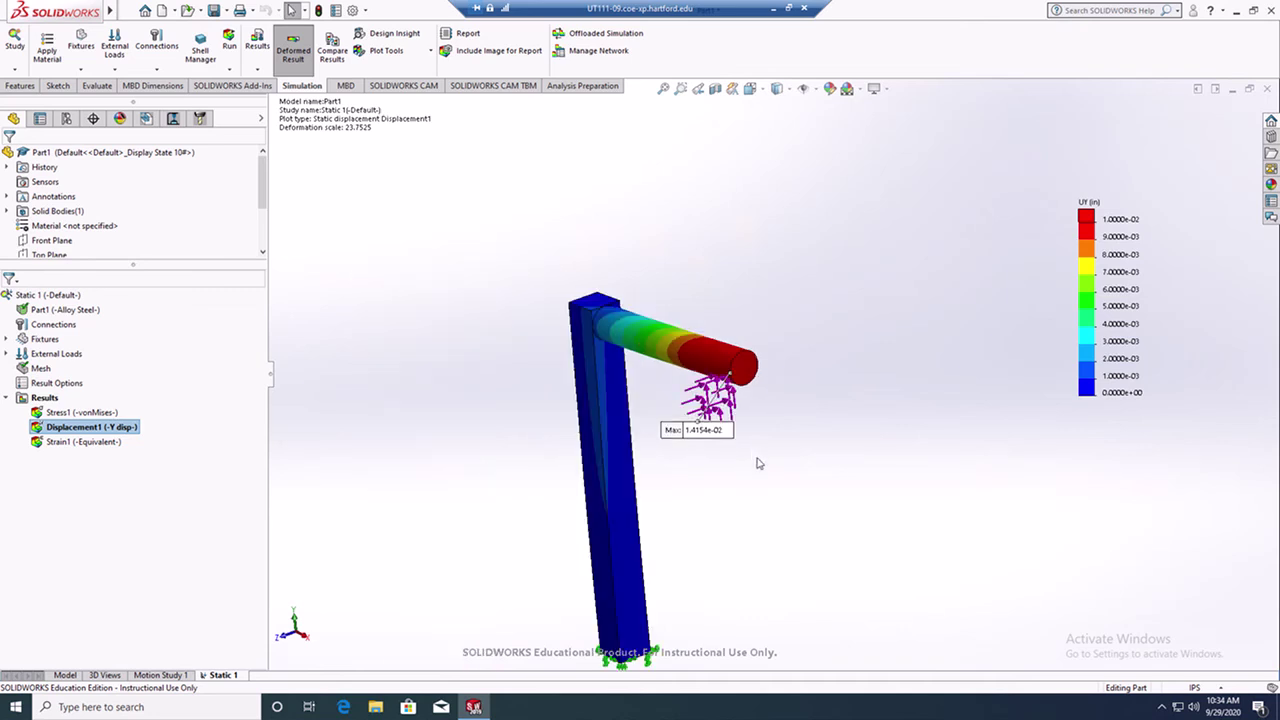
middle_click_drag(757, 463, 832, 441)
scroll(885, 463, "down", 2)
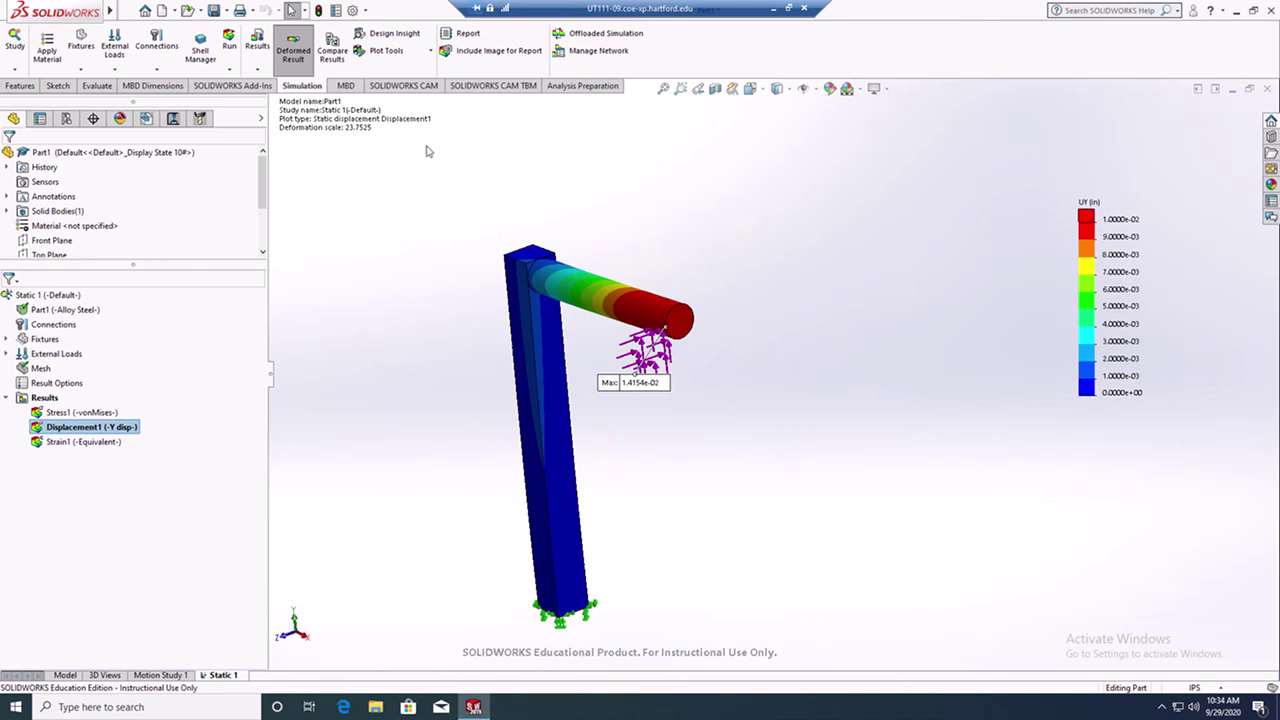
left_click(431, 51)
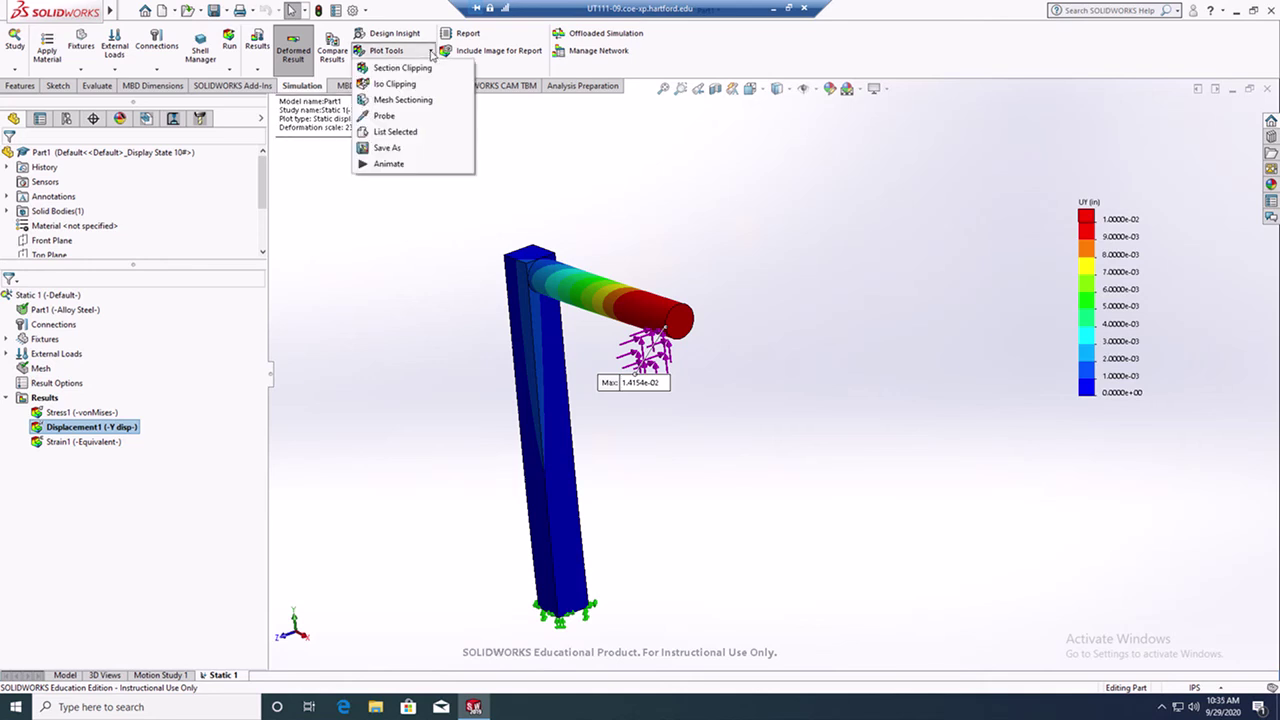
left_click(397, 133)
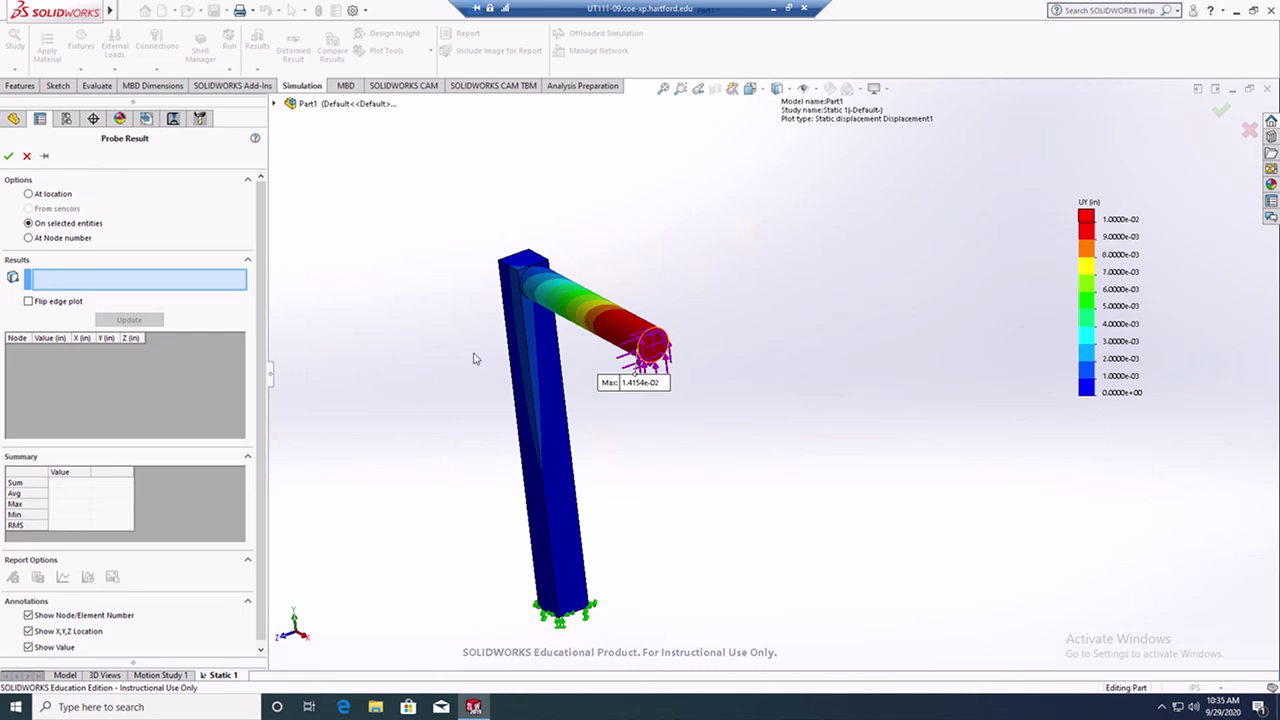
left_click(655, 350)
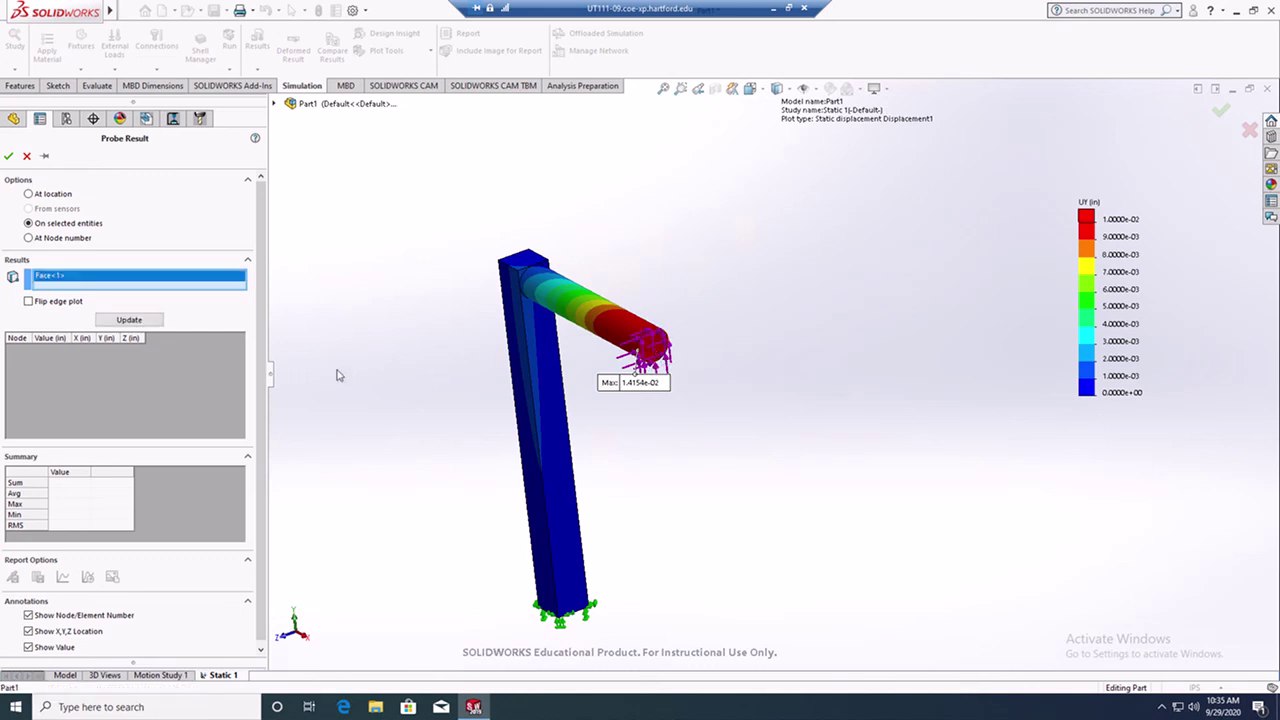
left_click(130, 320)
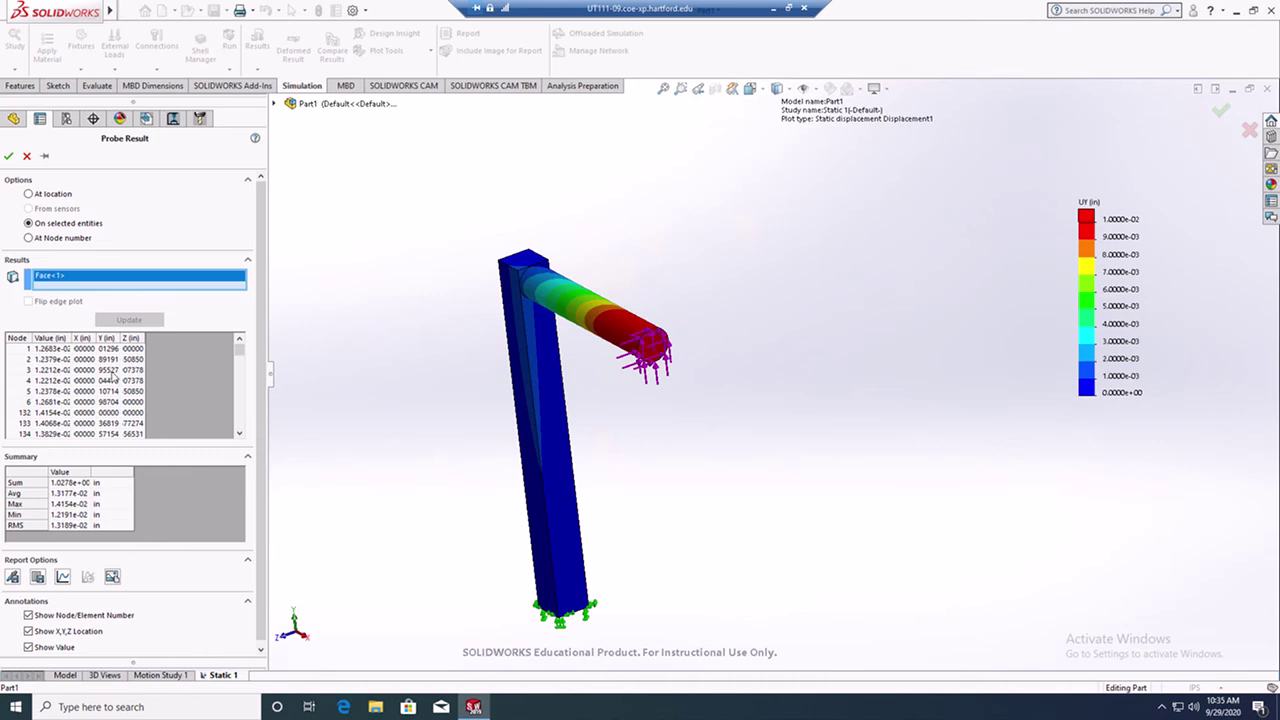
Step: Examine the end face's node list and average displacement, and switch to the HW6 solution PDF in the browser
left_click_drag(244, 347, 240, 424)
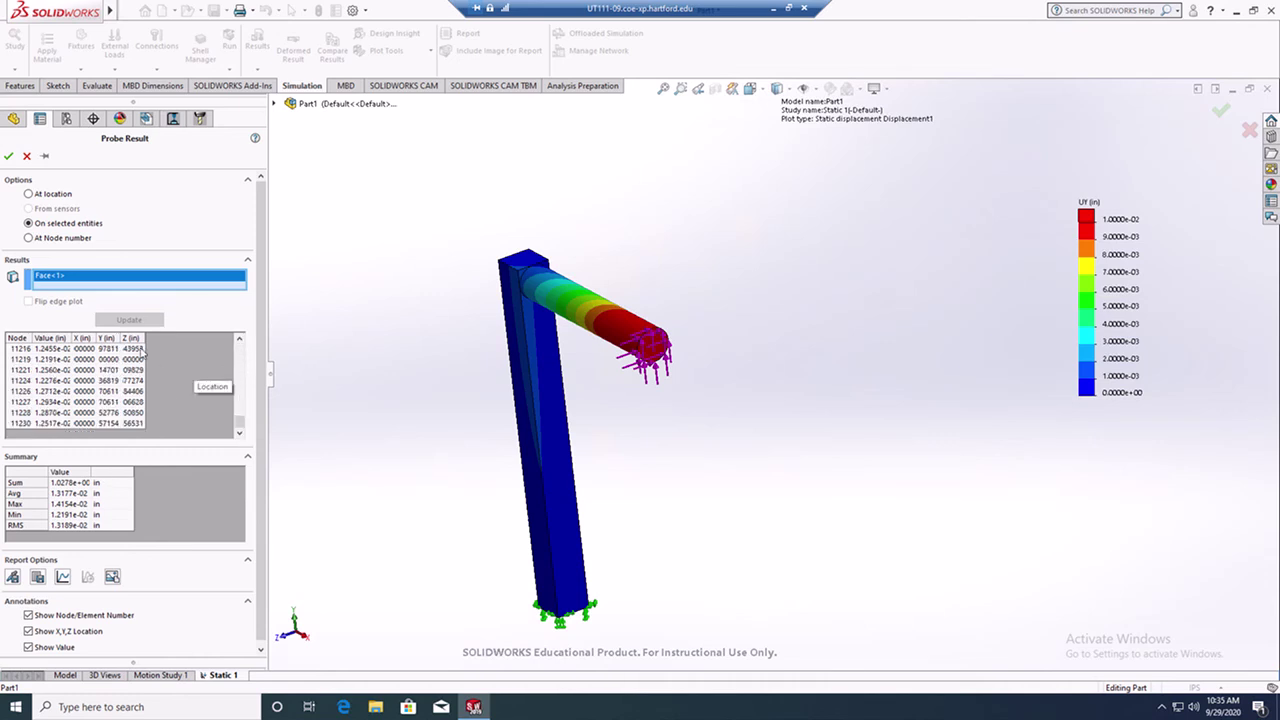
left_click(72, 494)
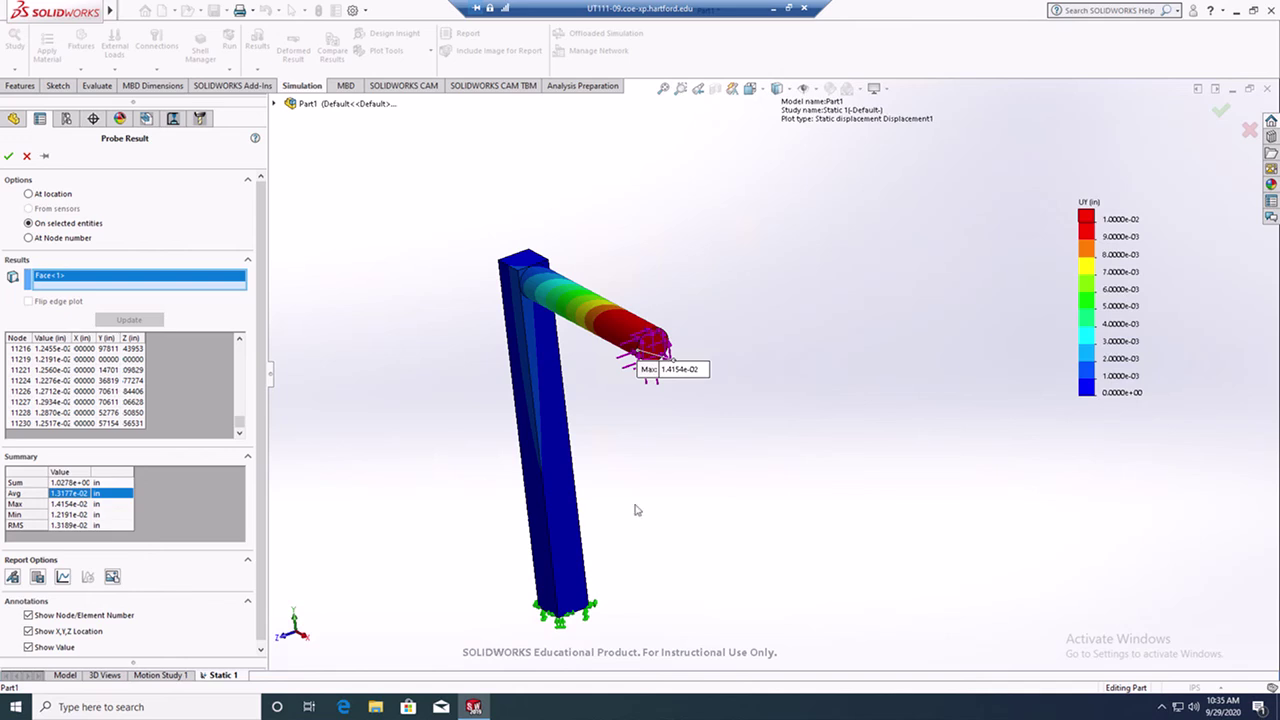
left_click(772, 9)
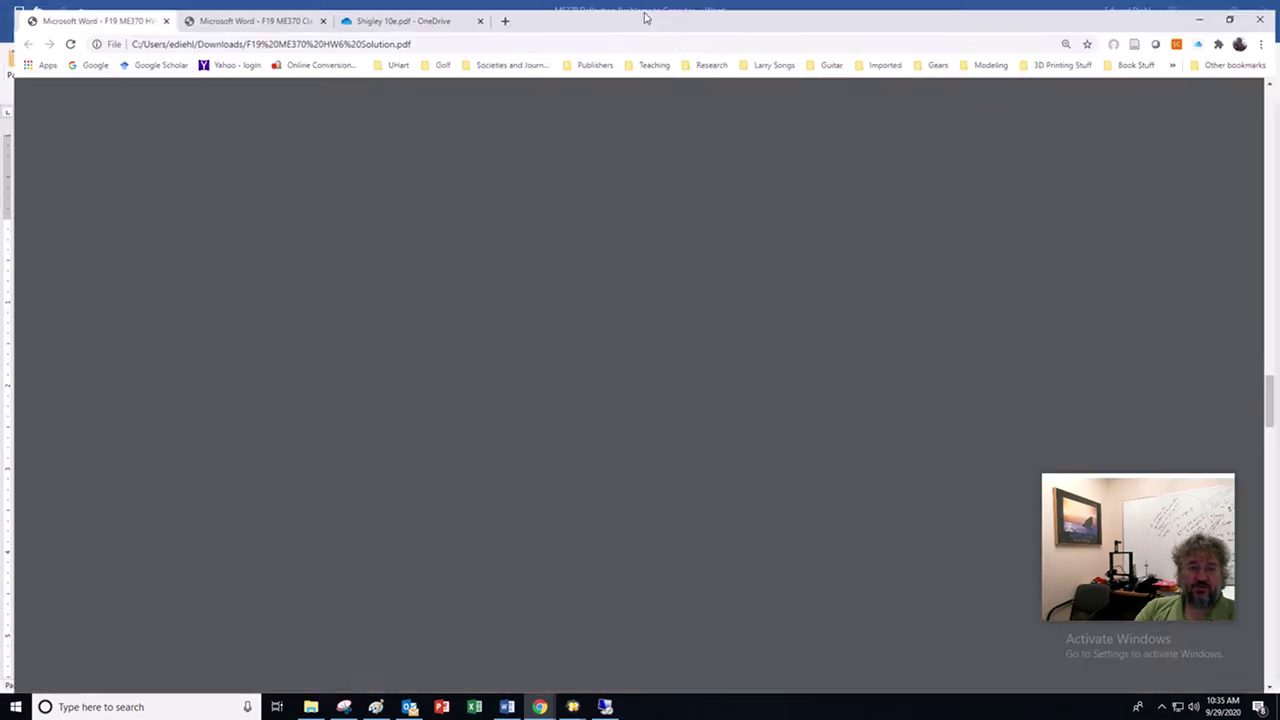
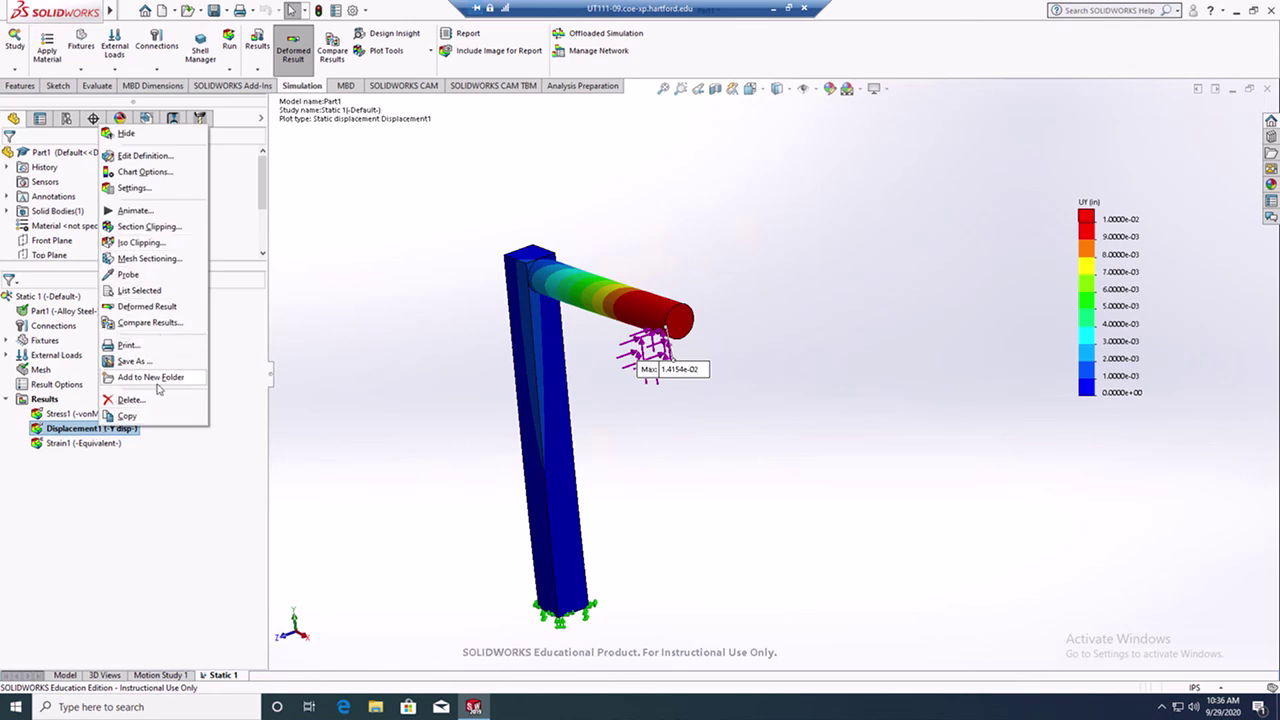
Step: Copy the Y displacement plot, paste it into the Results folder, and show the copied plot
left_click(146, 418)
right_click(54, 401)
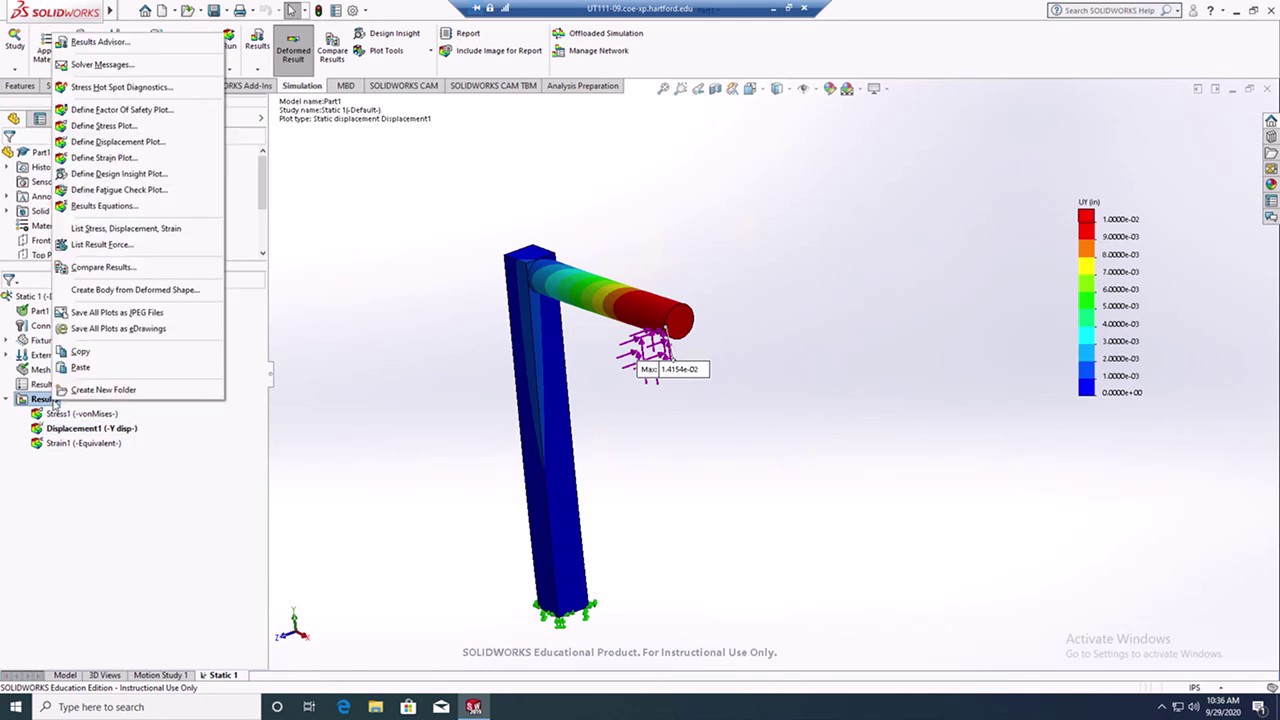
left_click(82, 367)
right_click(123, 458)
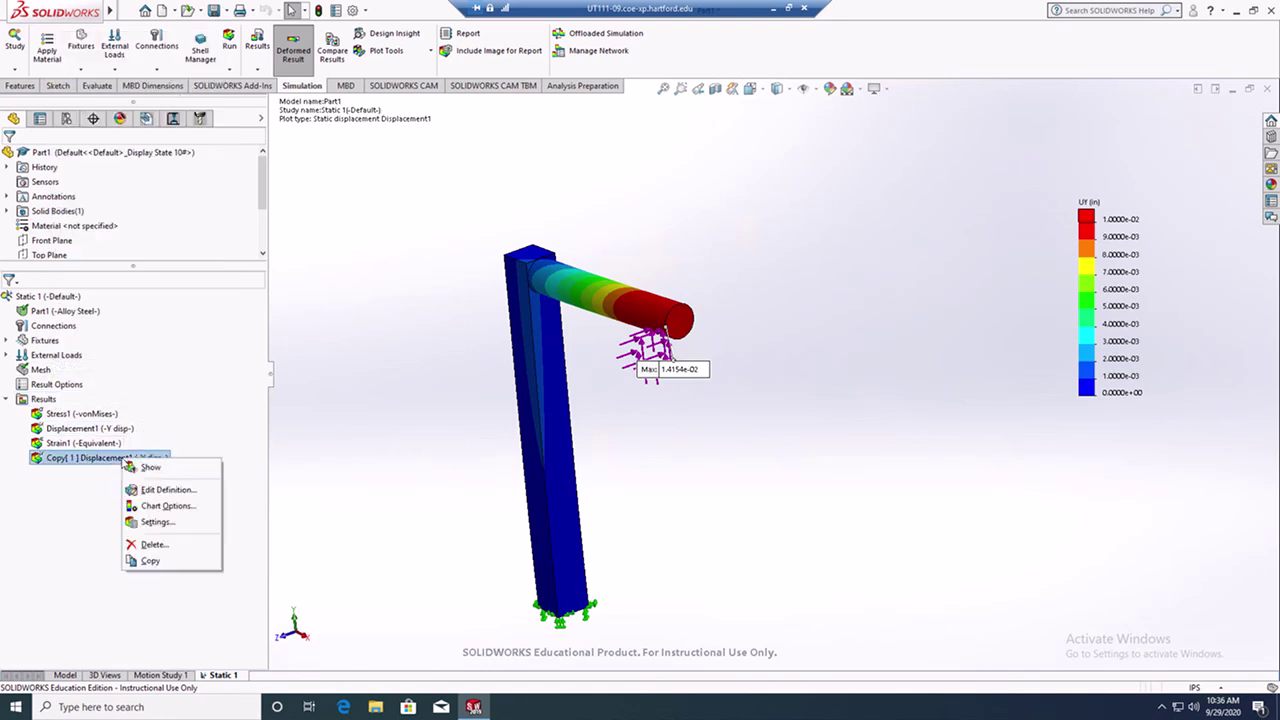
left_click(151, 468)
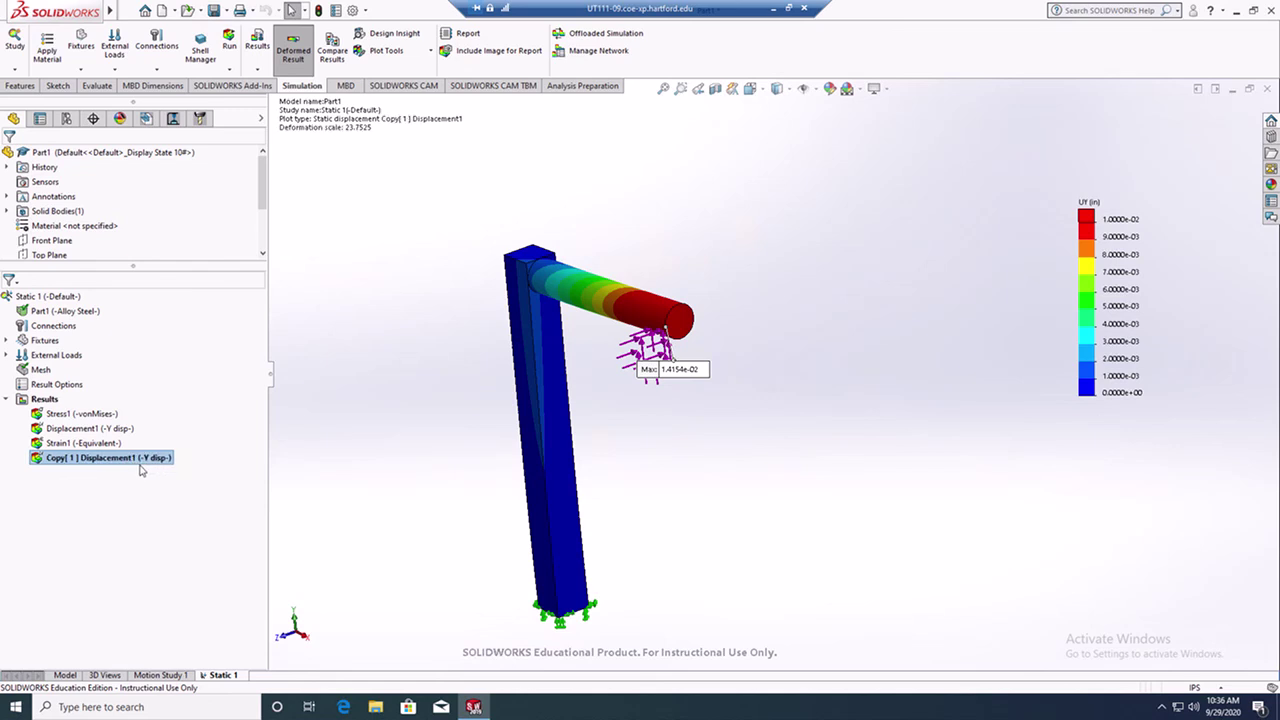
Step: Change the copied displacement plot's component to UZ: Z Displacement and apply it
right_click(130, 460)
left_click(183, 192)
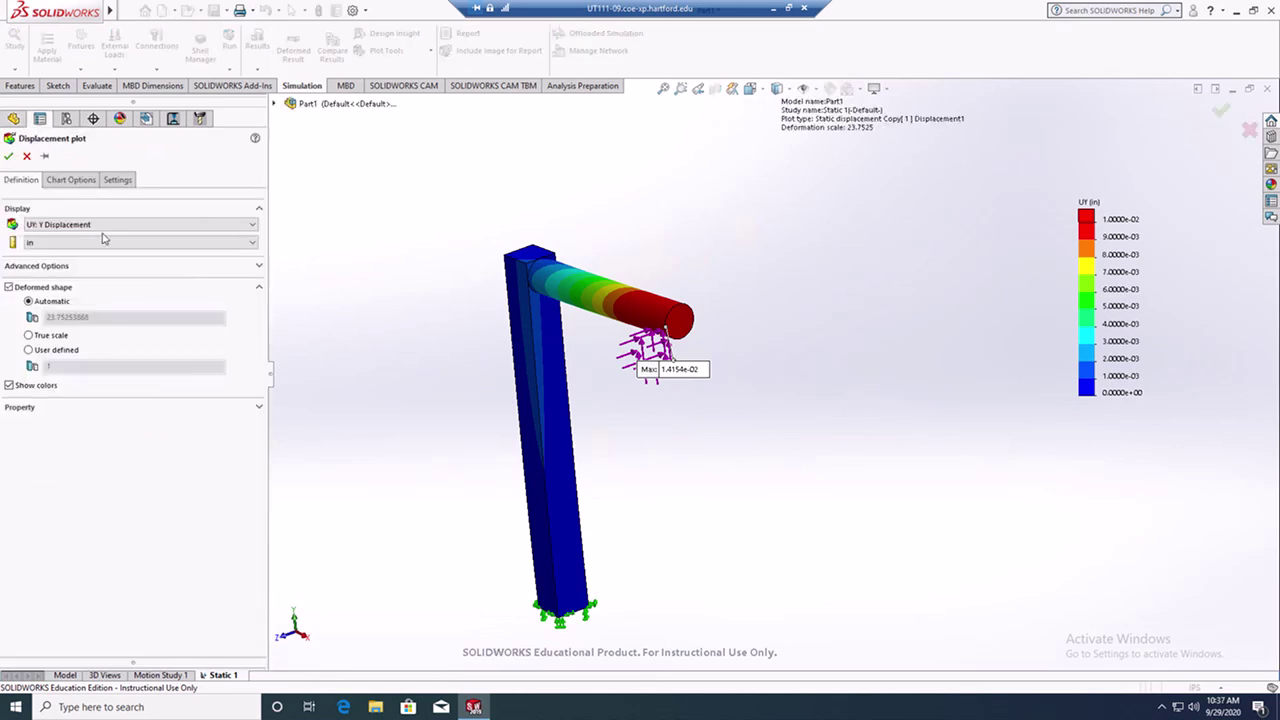
left_click(82, 225)
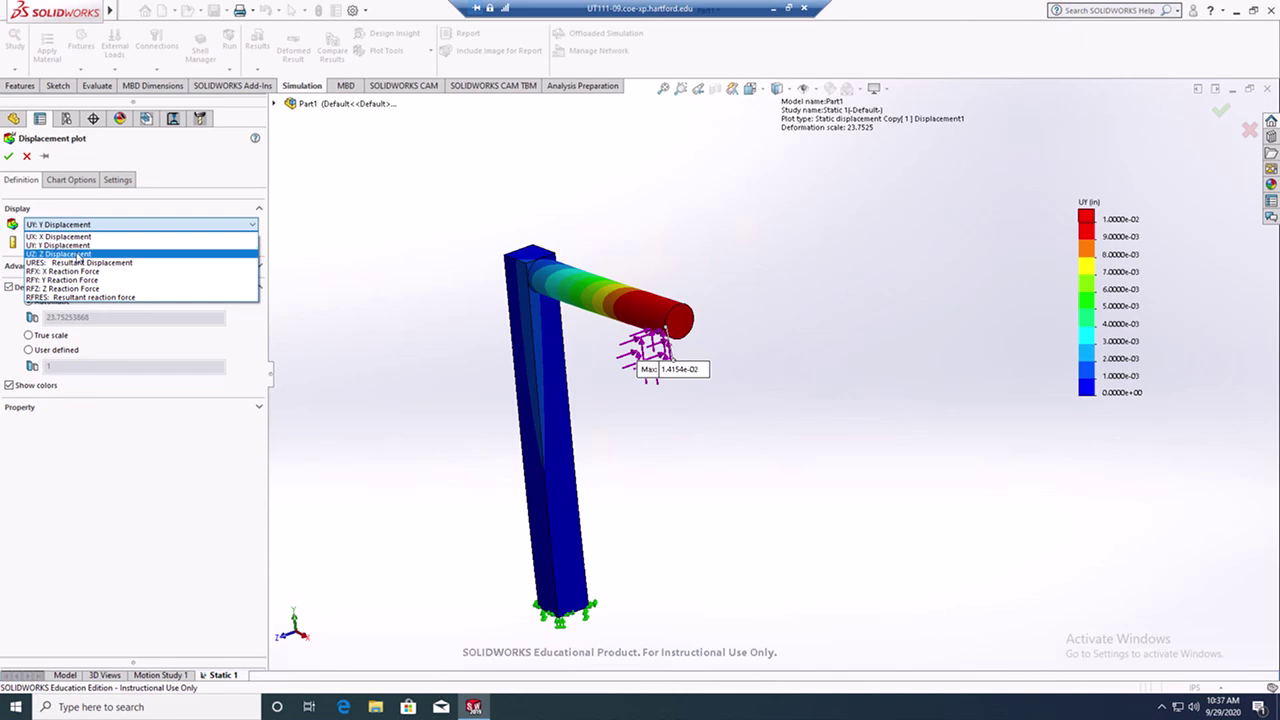
left_click(78, 254)
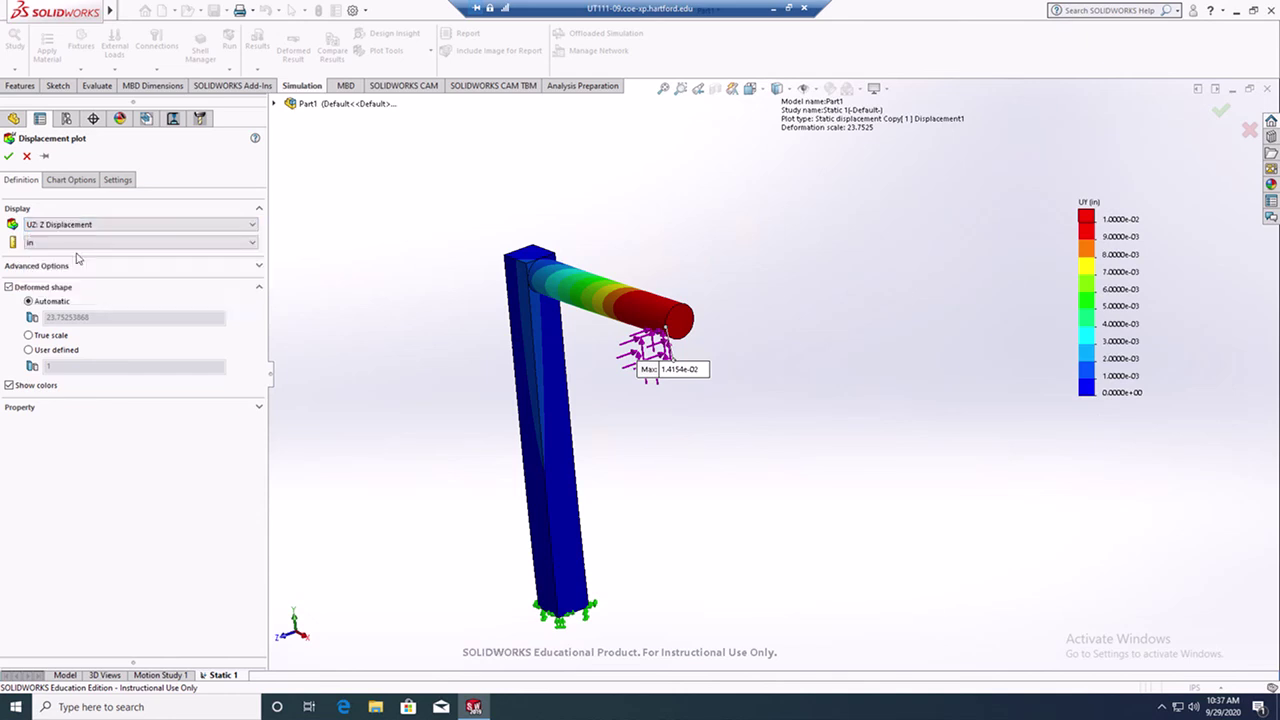
left_click(9, 157)
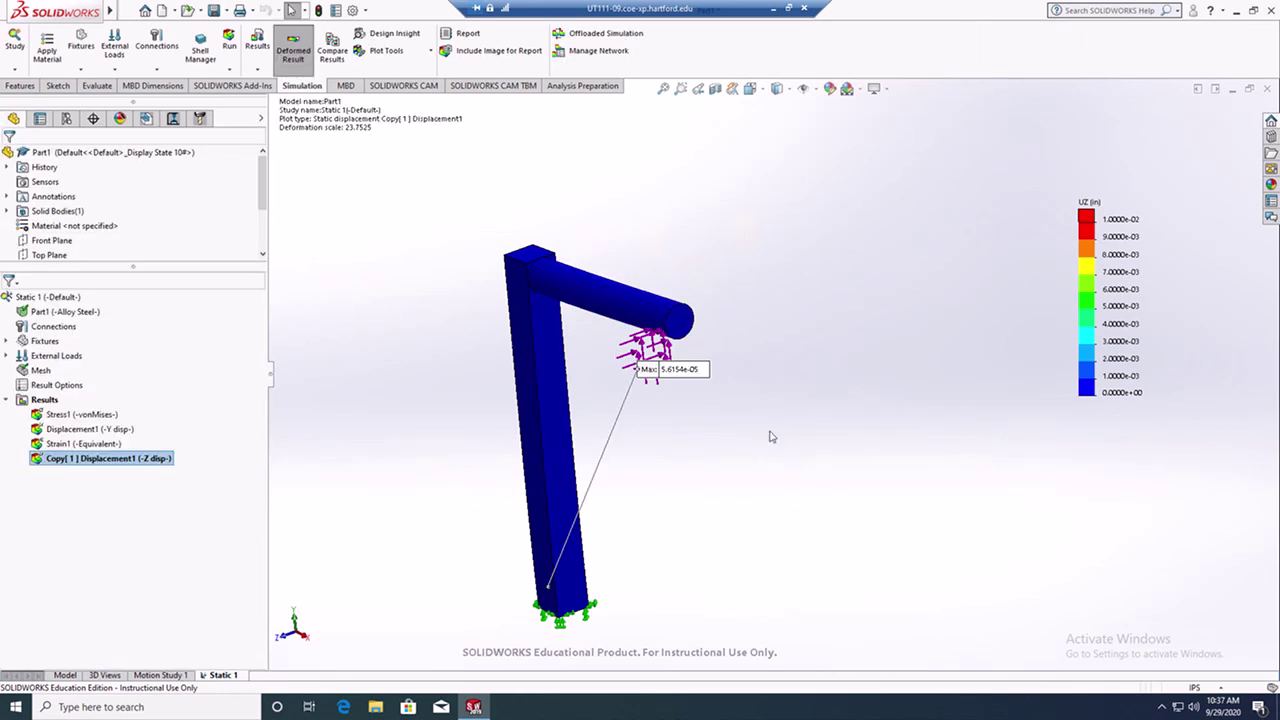
Step: Show the minimum annotation on the Z displacement plot instead of the maximum one and place it above the arm's free end
right_click(140, 462)
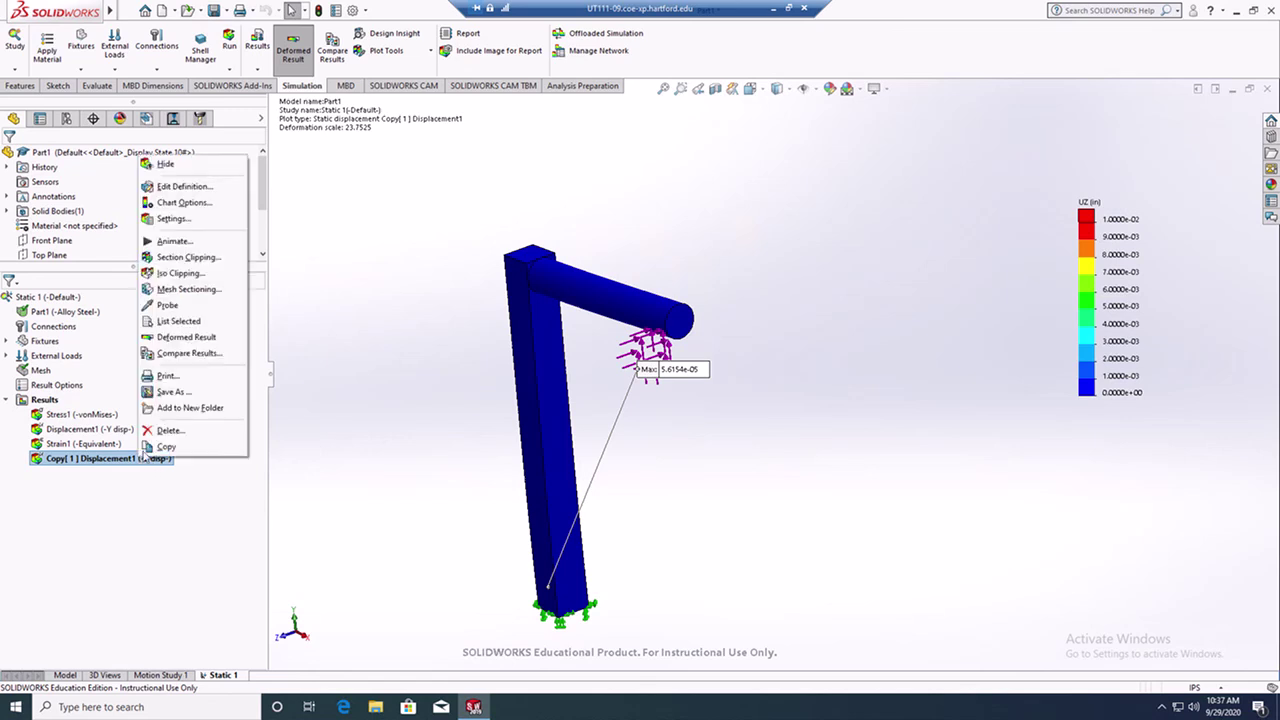
left_click(258, 360)
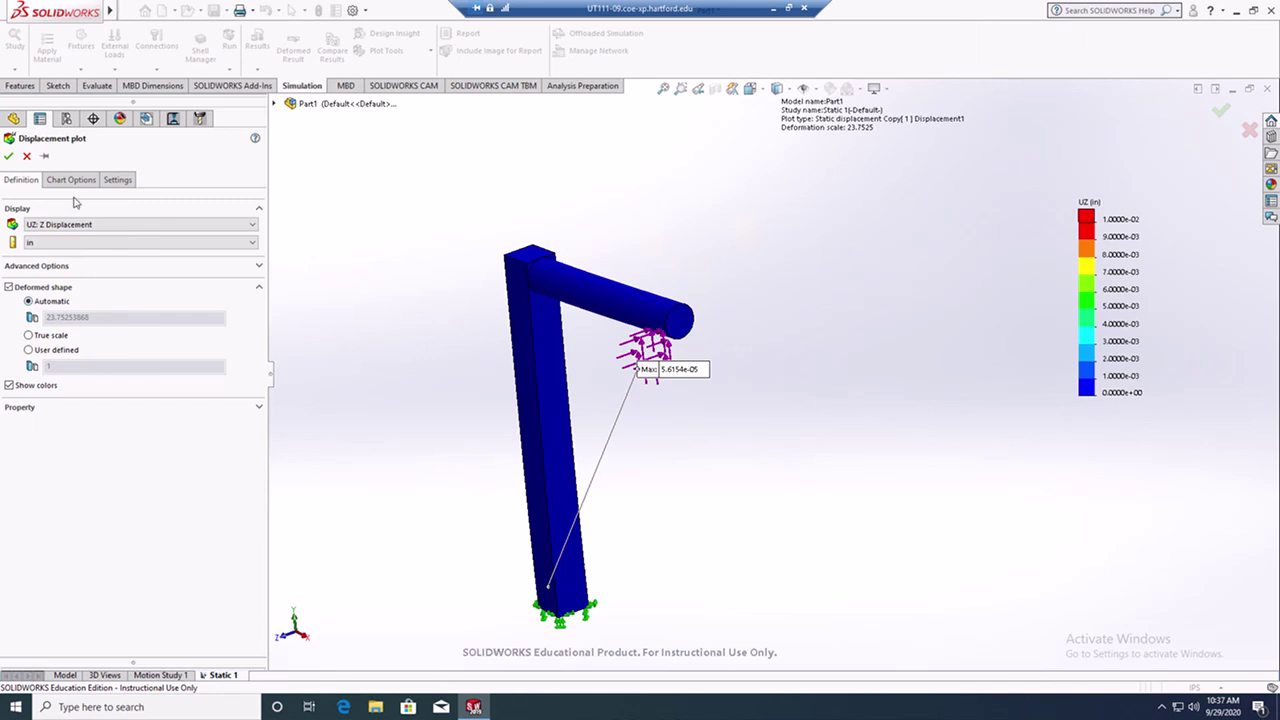
left_click(71, 183)
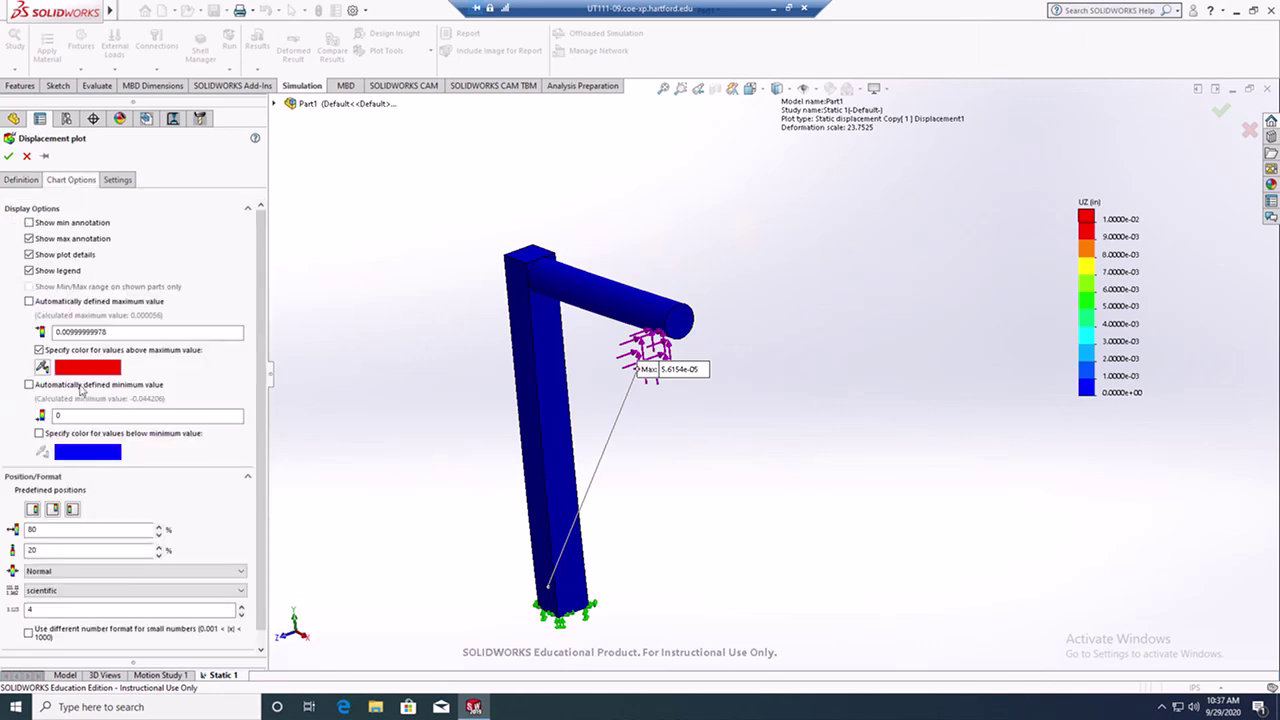
left_click(29, 223)
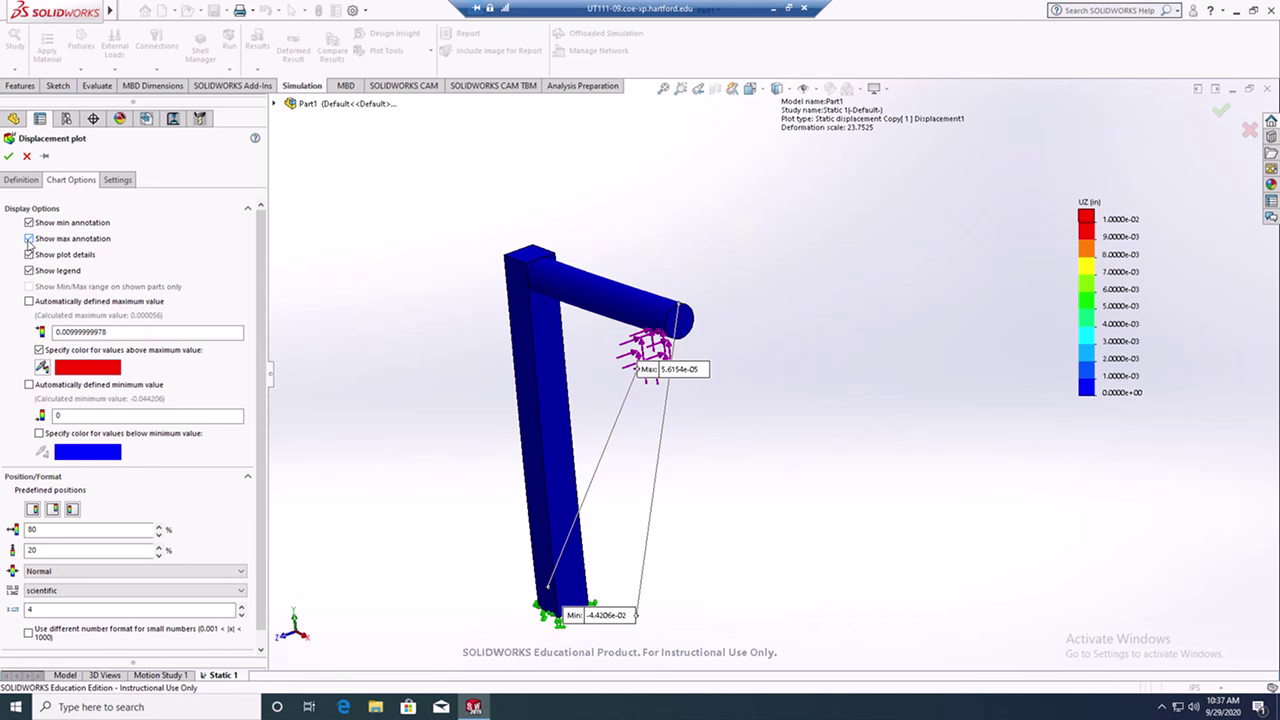
left_click(29, 239)
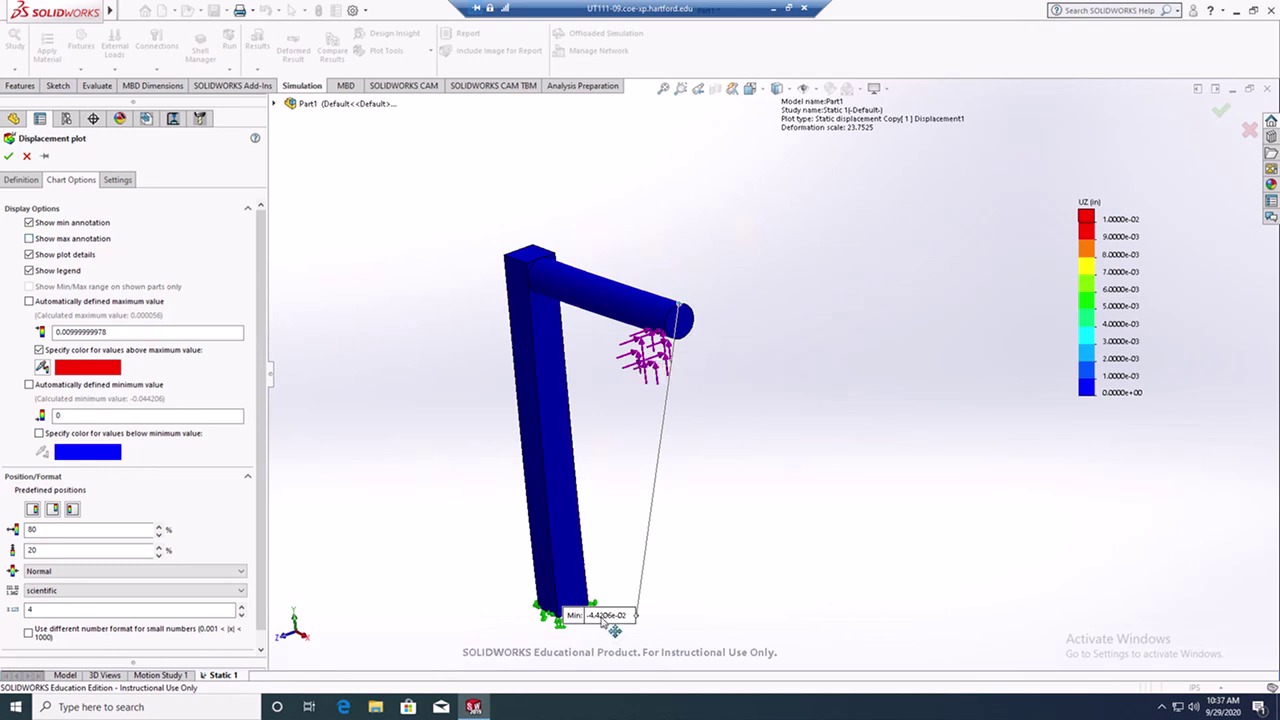
mouse_move(745, 377)
left_mouse_down()
mouse_move(775, 245)
mouse_move(795, 244)
left_mouse_up()
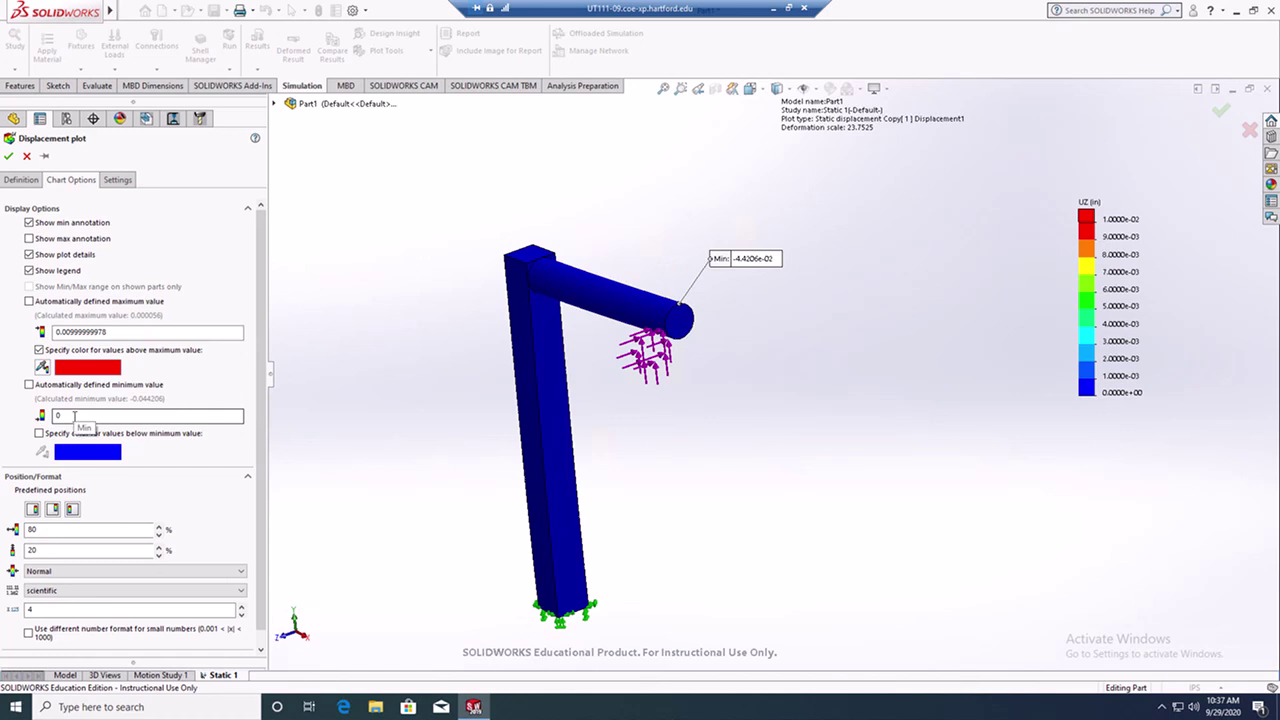
Step: Set the Z displacement plot's legend range from -0.01 to 0 and move the minimum annotation beside the arm's free end
double_click(74, 416)
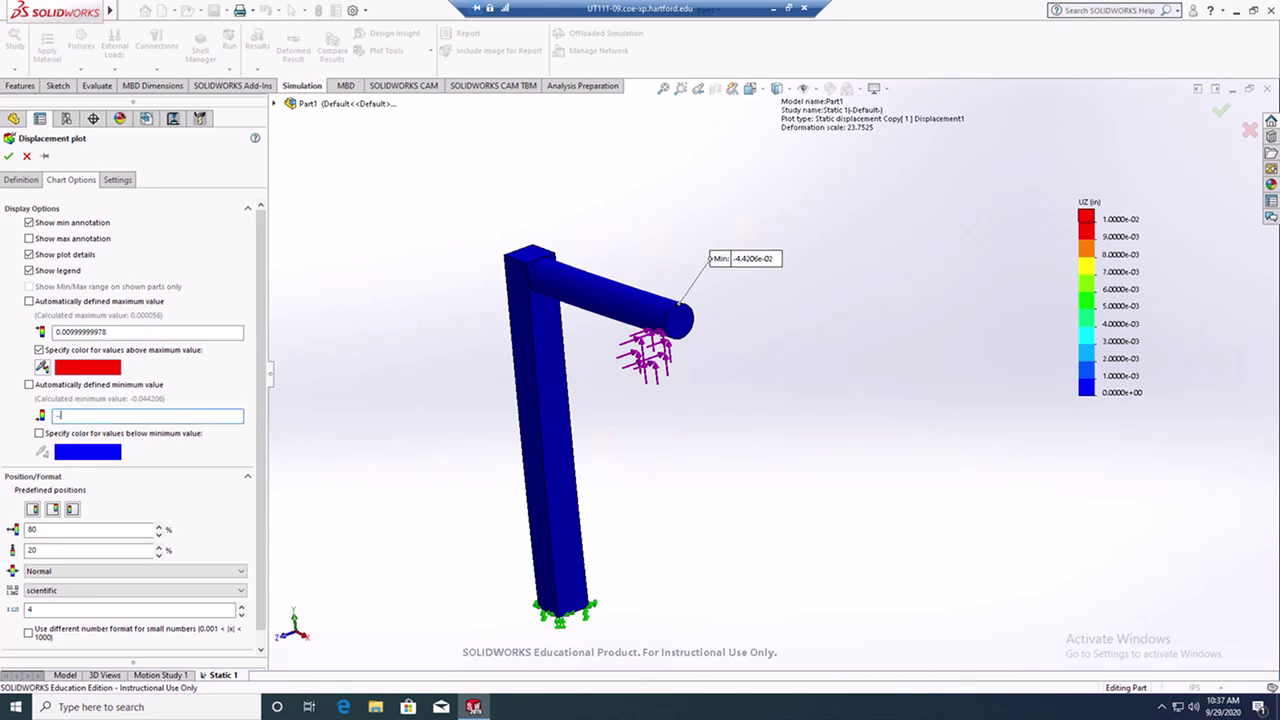
type("-.01")
key("Return")
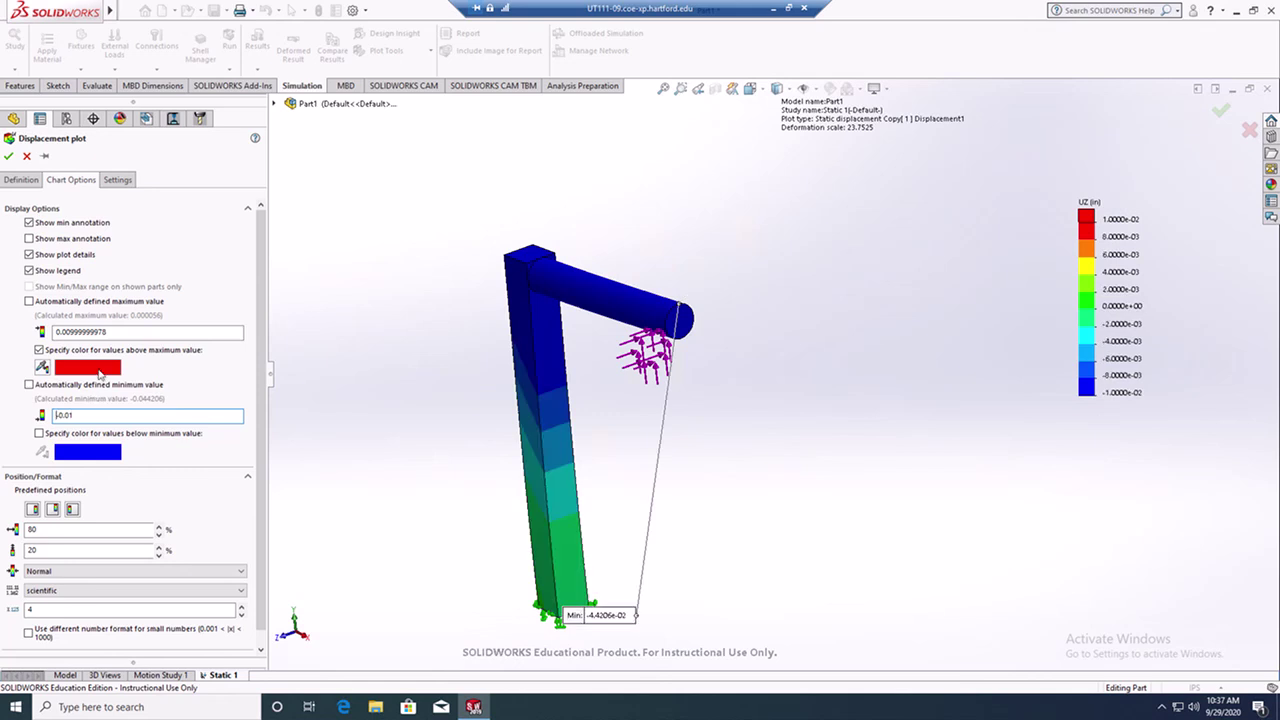
left_click(128, 334)
double_click(128, 334)
type("0")
key("Return")
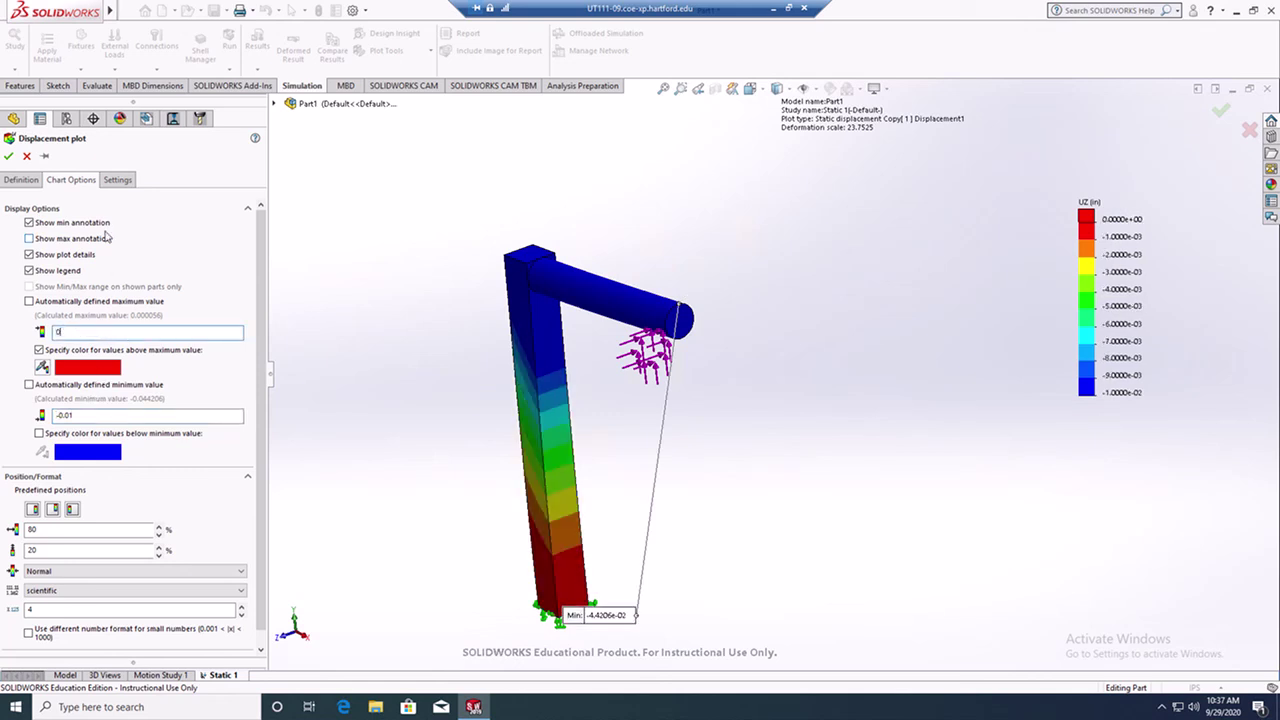
left_click(8, 156)
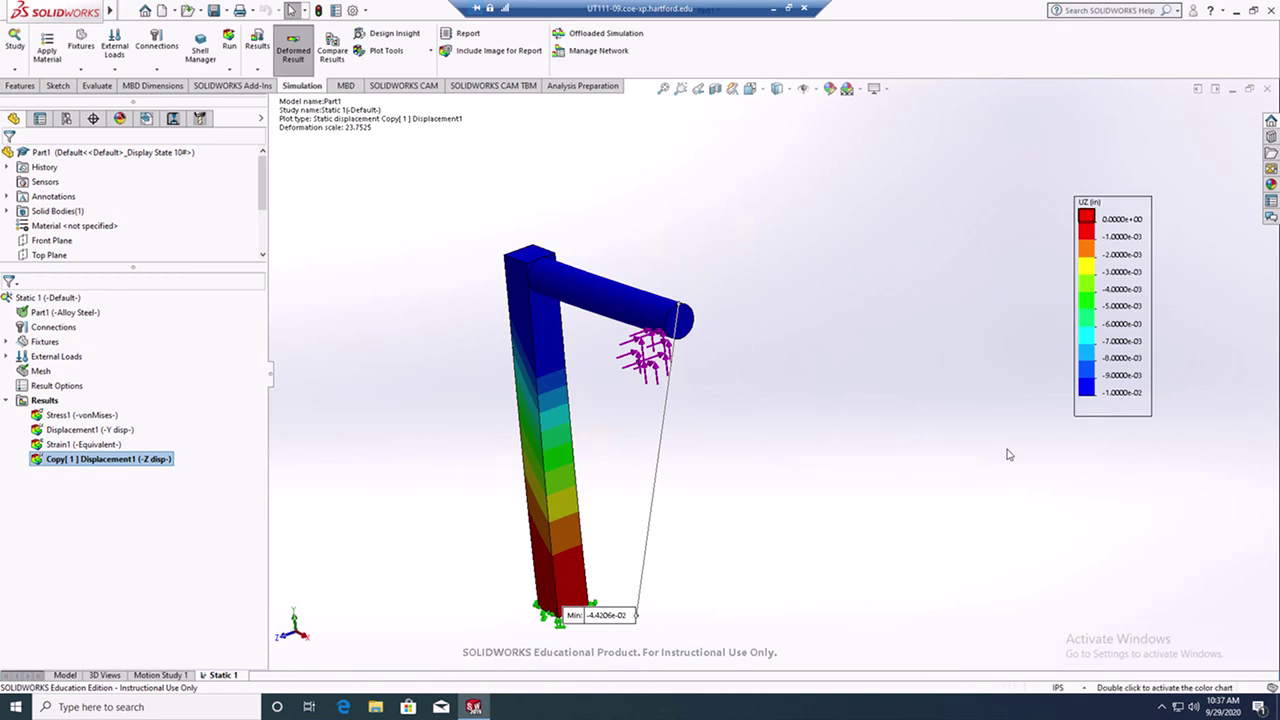
left_click_drag(600, 615, 816, 267)
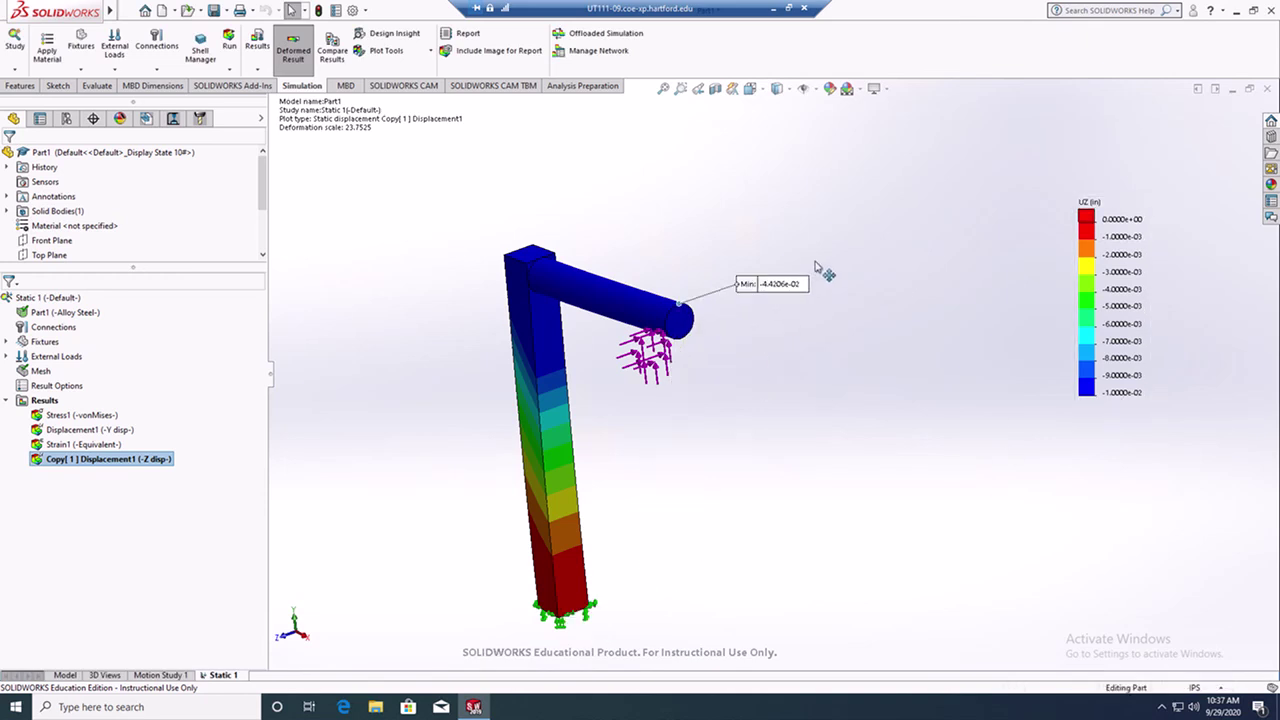
Step: List the Z displacement results on the arm's end face and highlight the average in the summary
middle_click_drag(749, 338, 720, 400)
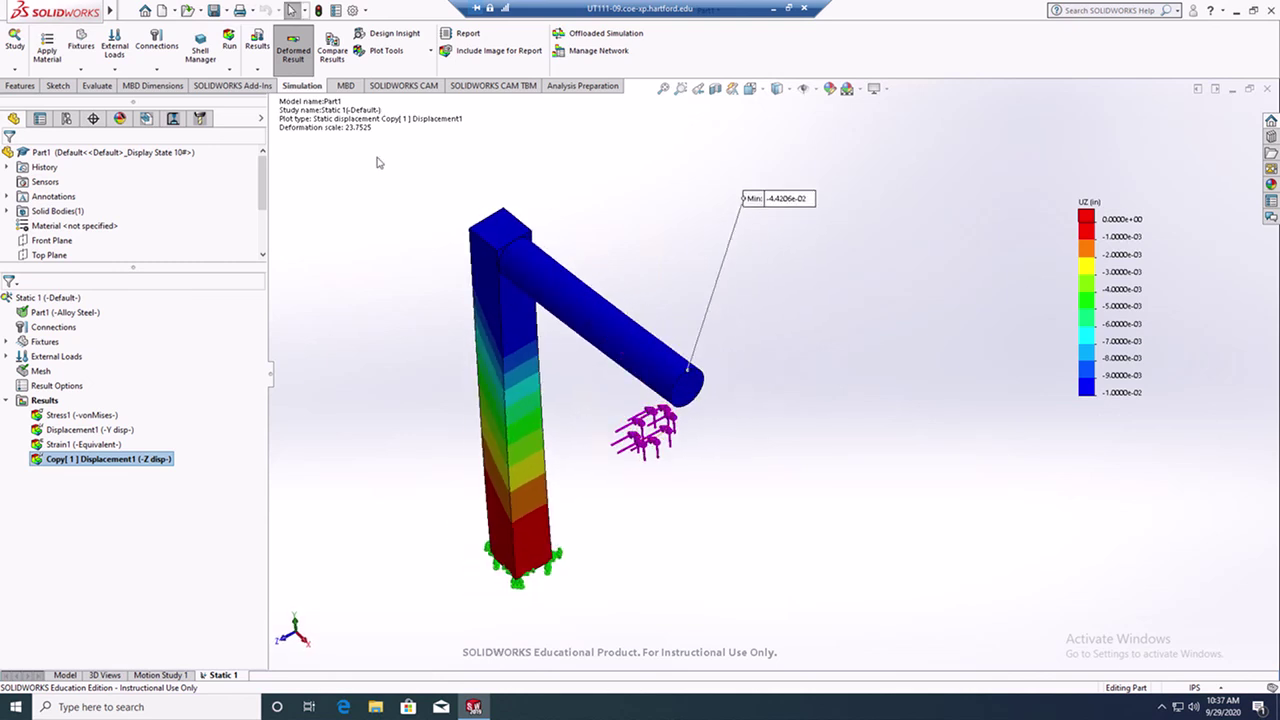
left_click(431, 51)
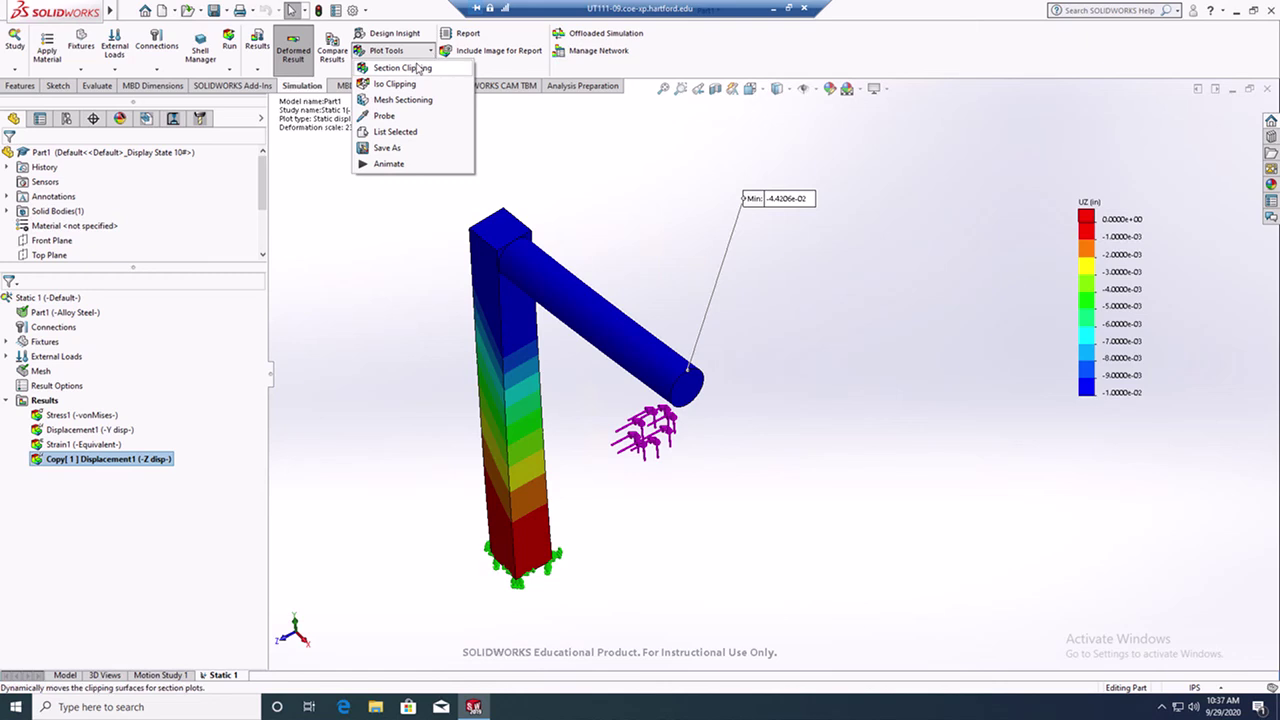
left_click(390, 132)
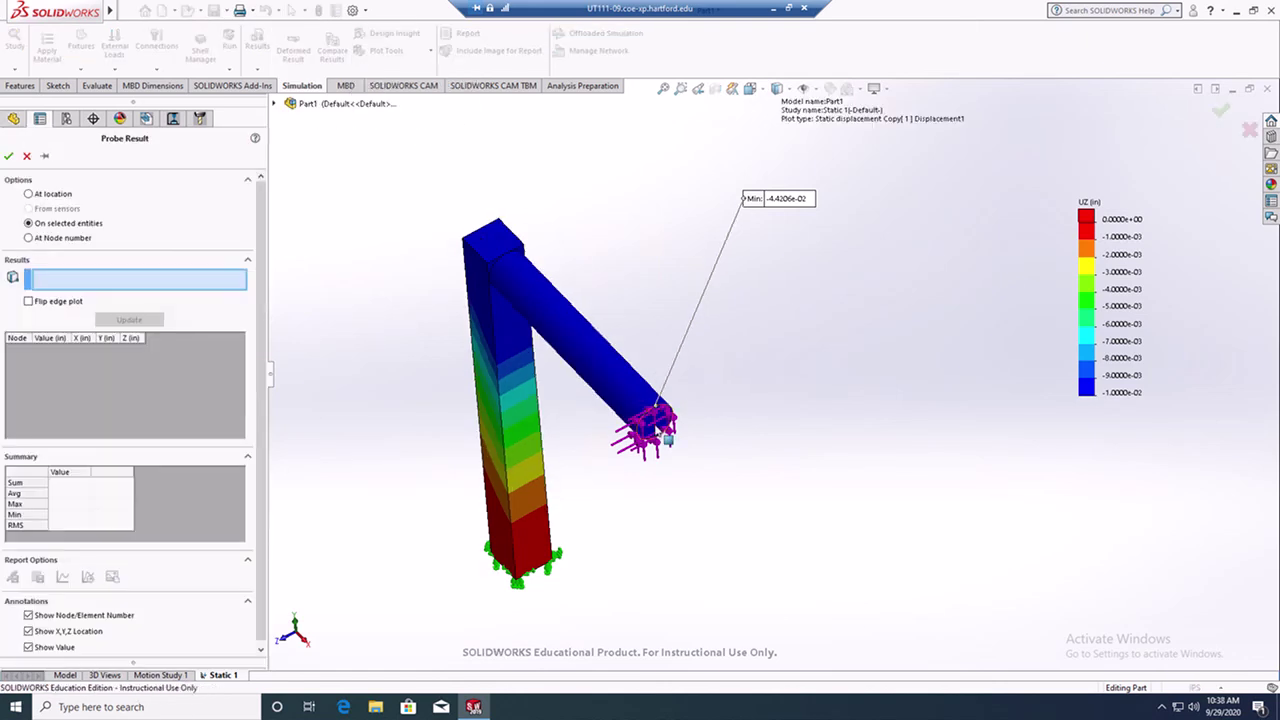
left_click(657, 427)
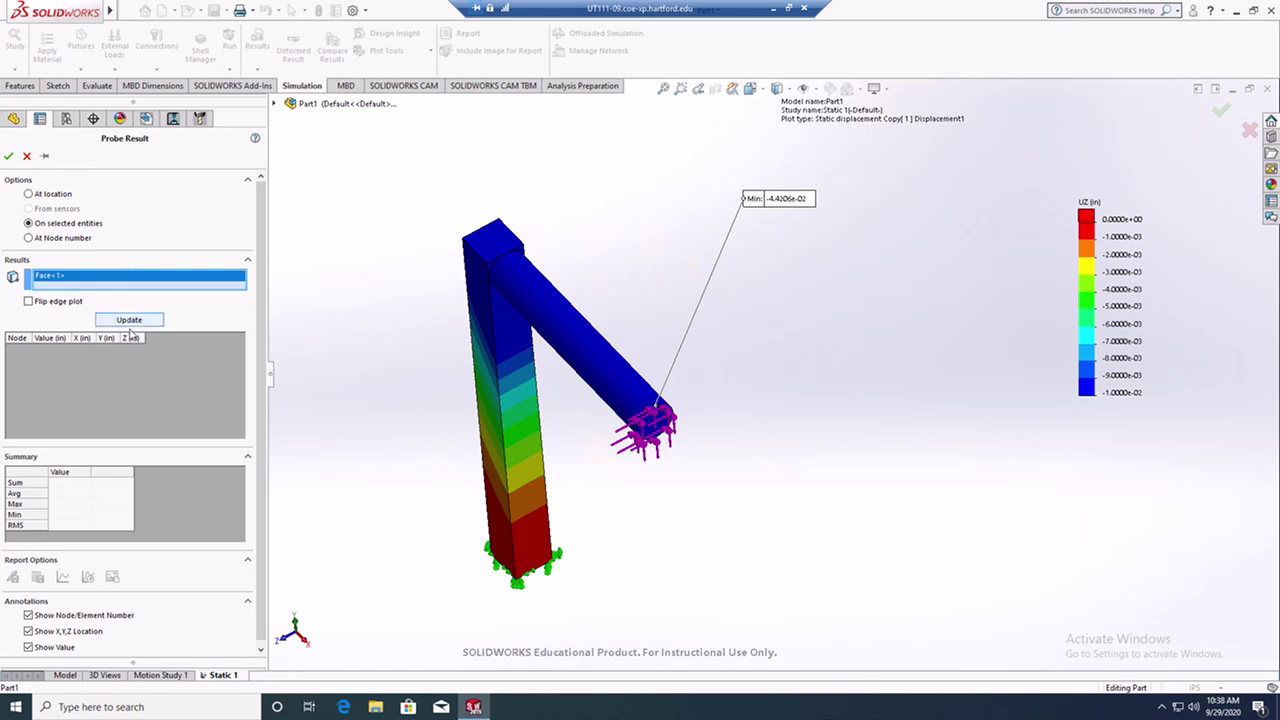
left_click(129, 320)
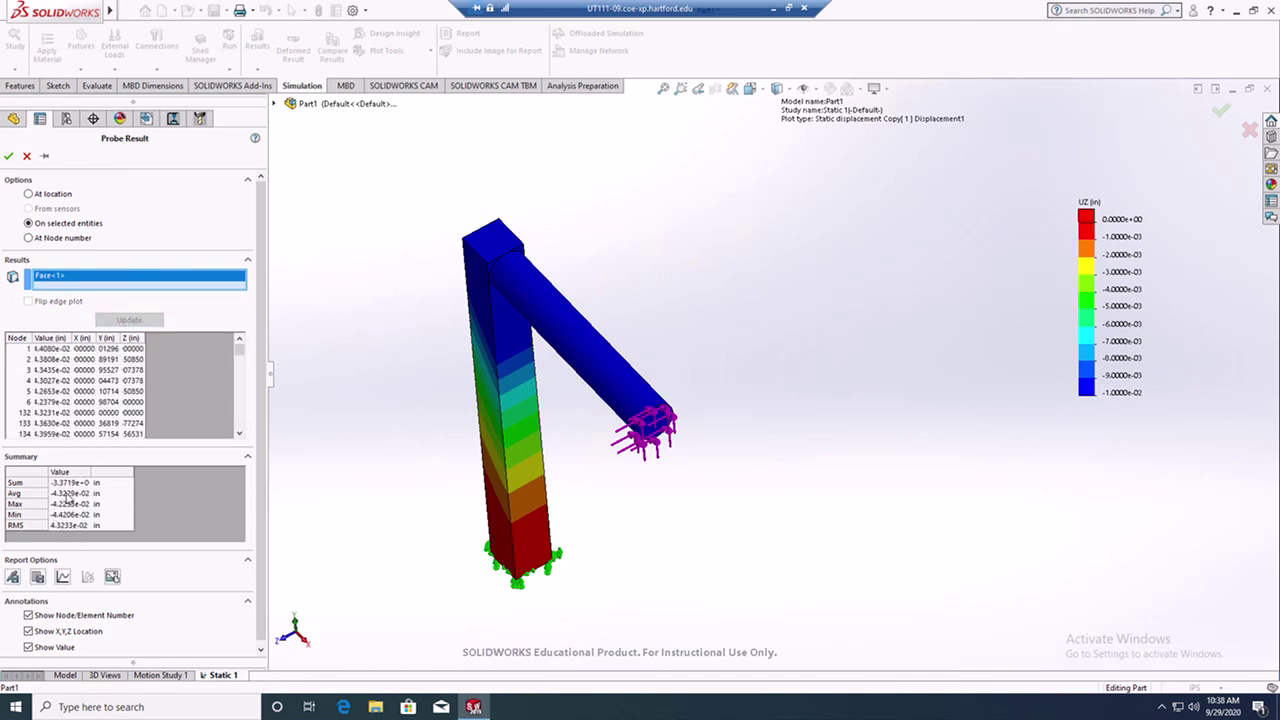
left_click(66, 494)
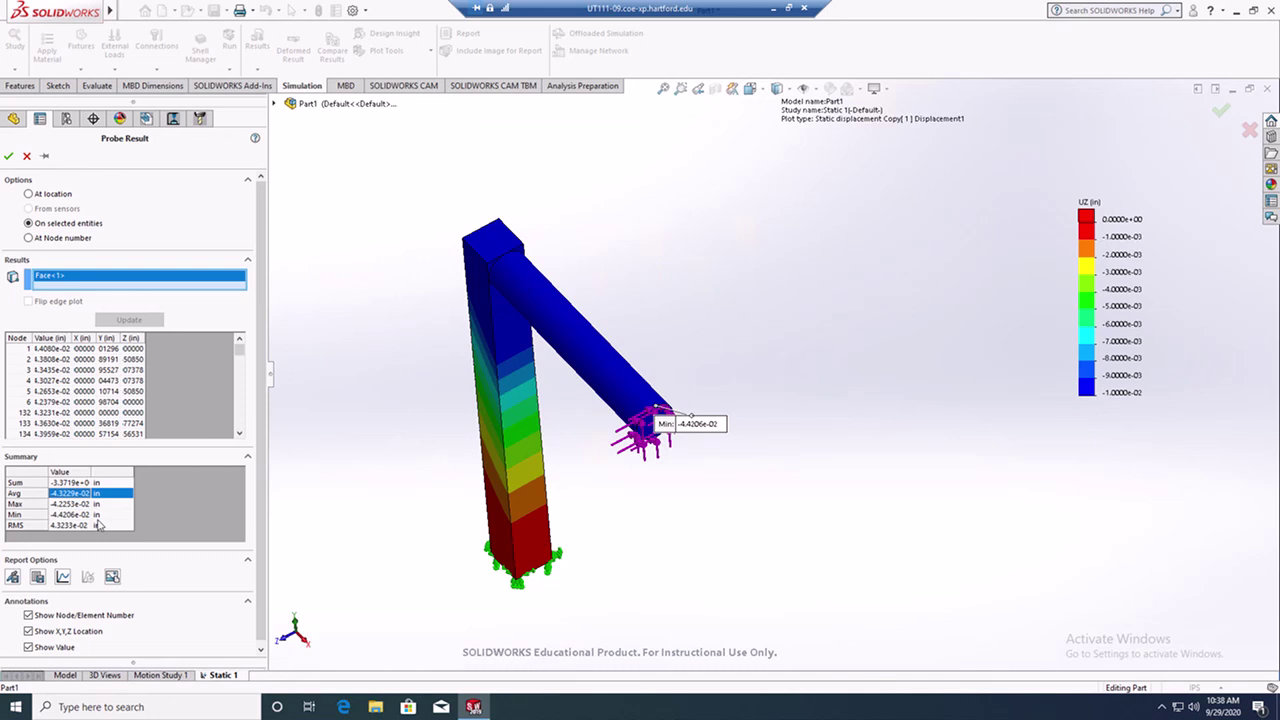
Step: Compare the Z displacement with the HW6 solution PDF in the browser, return to SOLIDWORKS and close the probe results
left_click(776, 8)
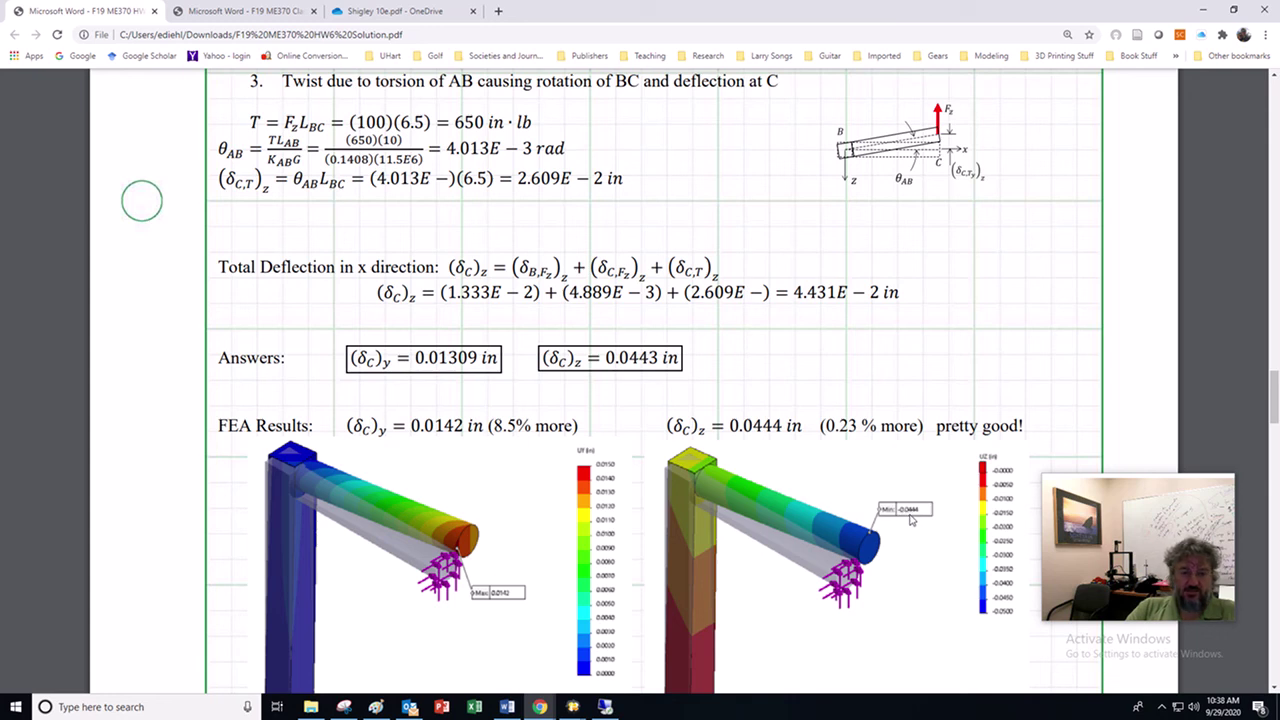
left_click(605, 707)
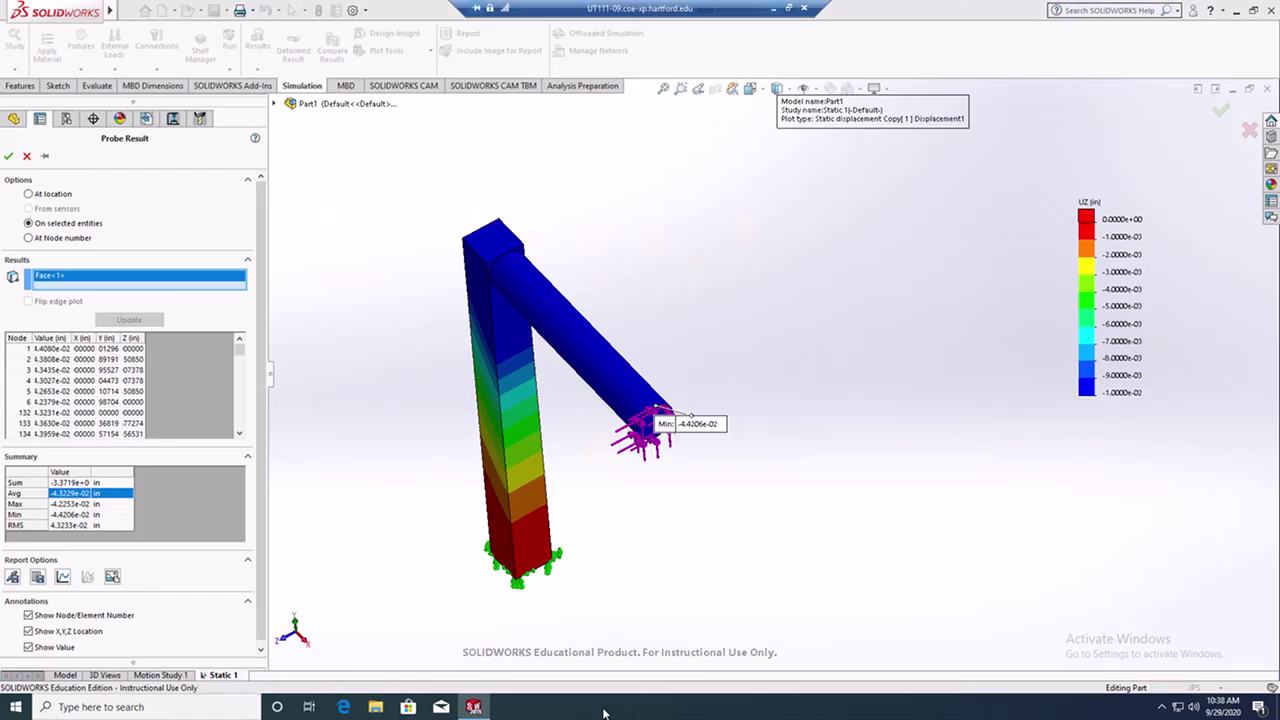
left_click(8, 156)
Step: Inspect the deformed Z displacement plot in the top, right and front views, ending in an angled view
mouse_move(696, 486)
middle_mouse_down()
mouse_move(714, 441)
mouse_move(717, 486)
mouse_move(695, 492)
middle_mouse_up()
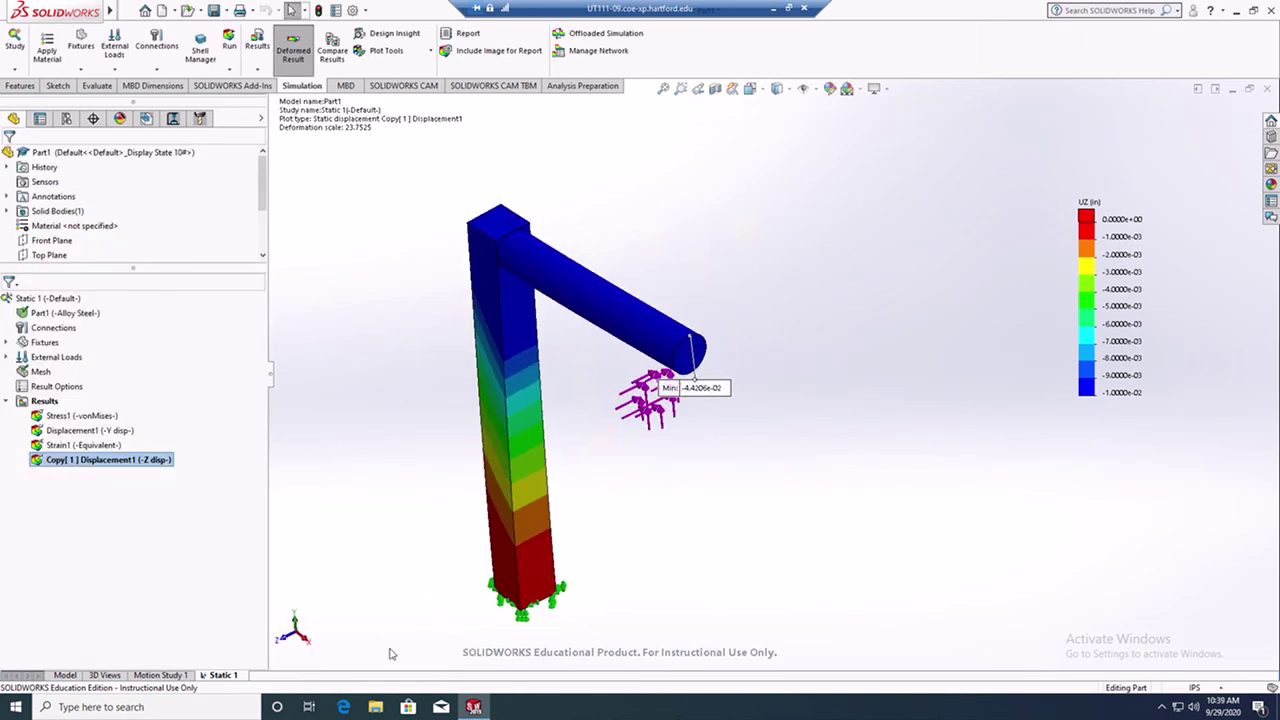
left_click(296, 622)
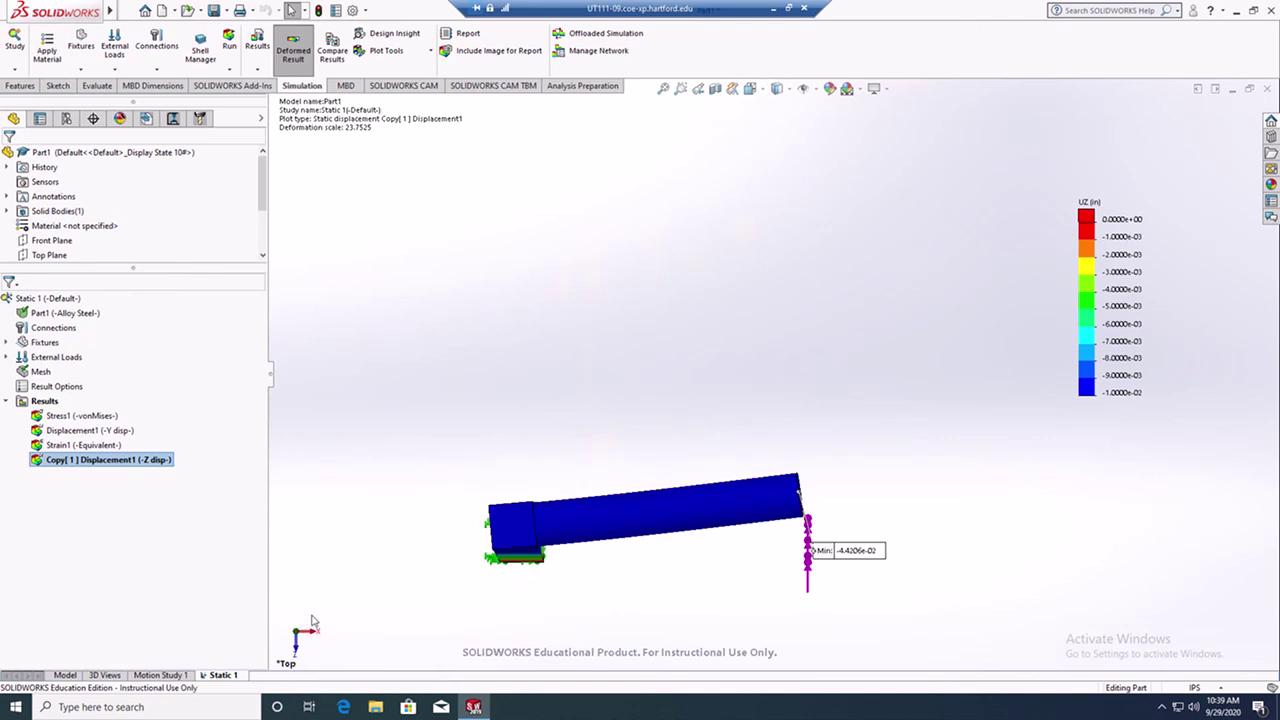
left_click(314, 632)
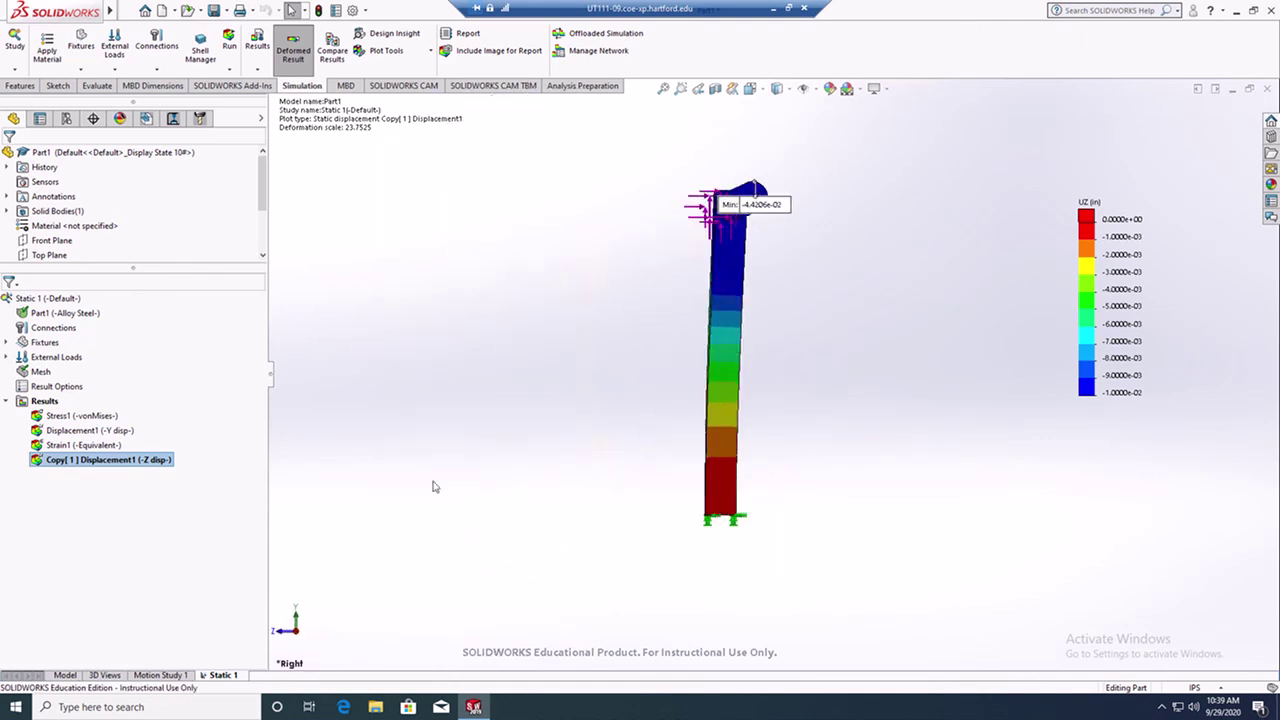
left_click(282, 635)
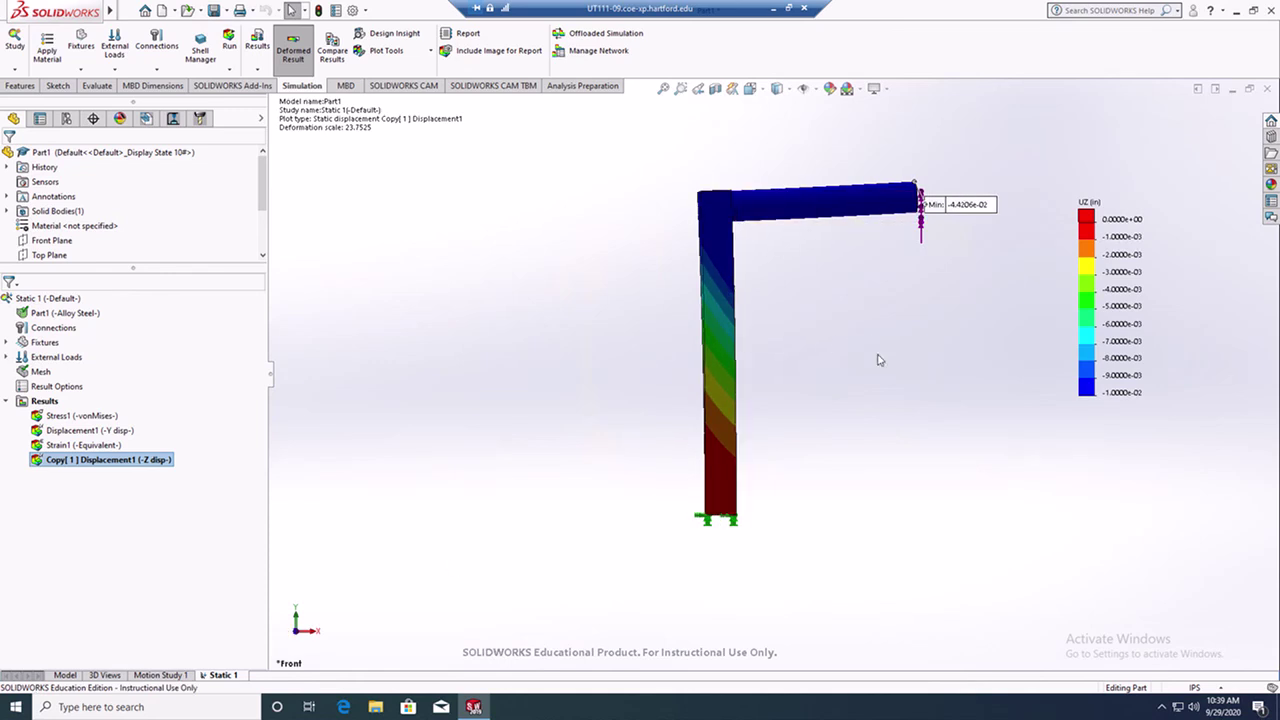
middle_click_drag(874, 329, 809, 441)
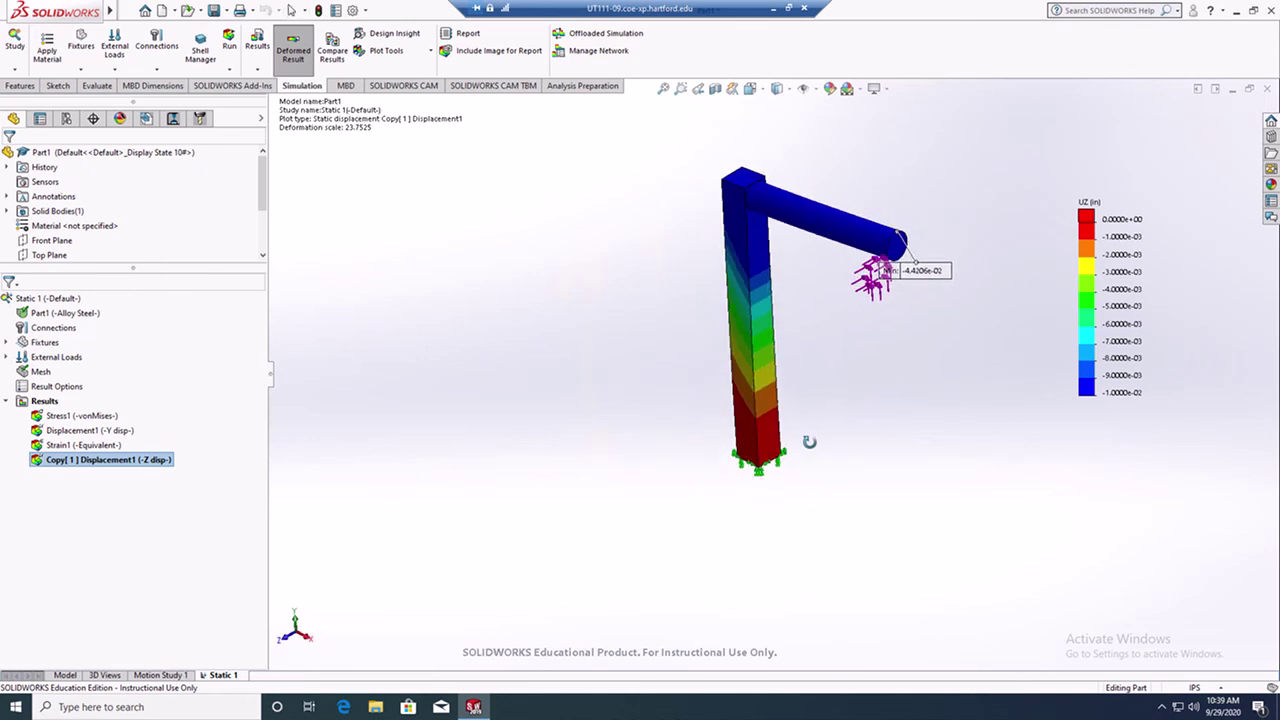
Step: Superimpose the undeformed model on the Z displacement plot as Translucent (Single color) with a transparency of 0.17
right_click(66, 470)
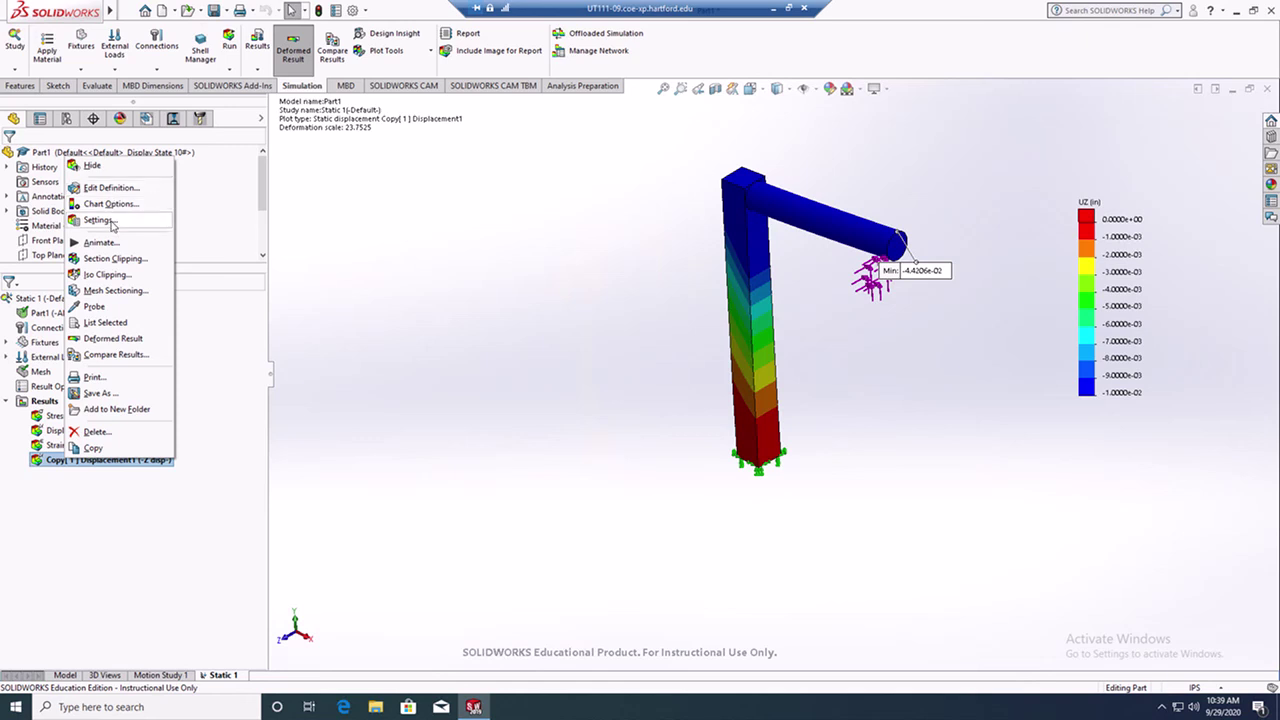
left_click(112, 188)
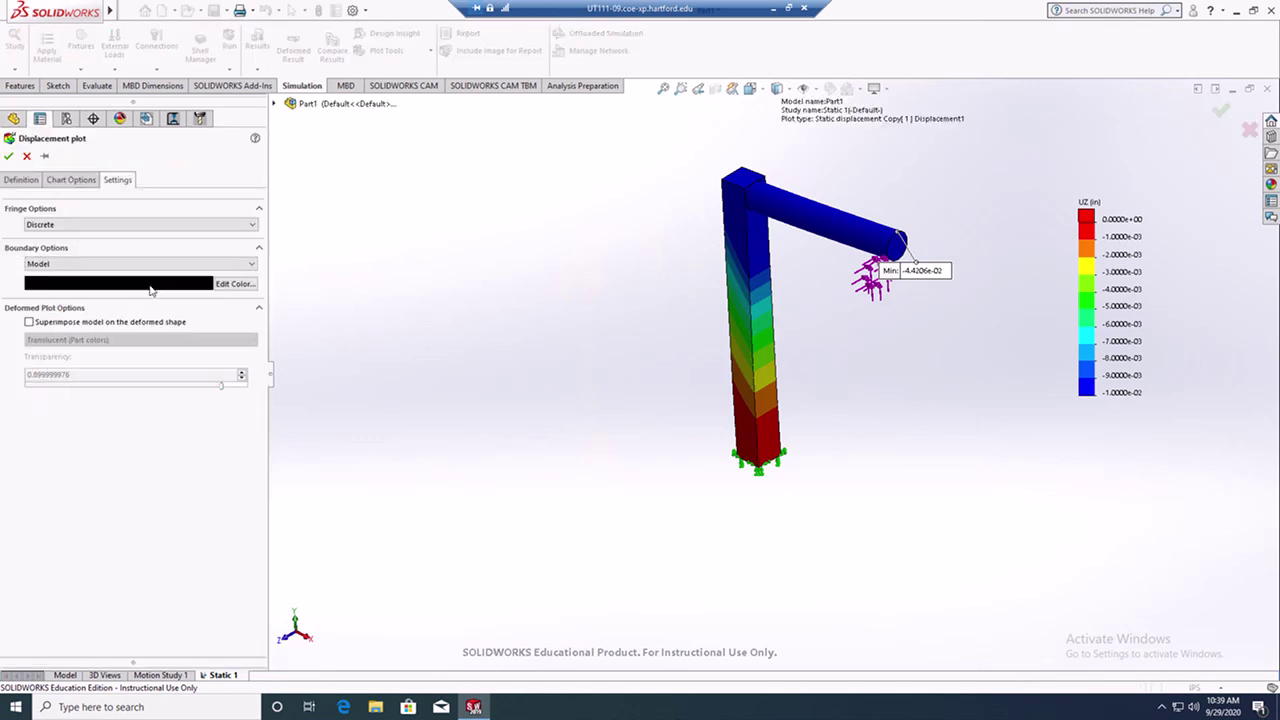
left_click(30, 324)
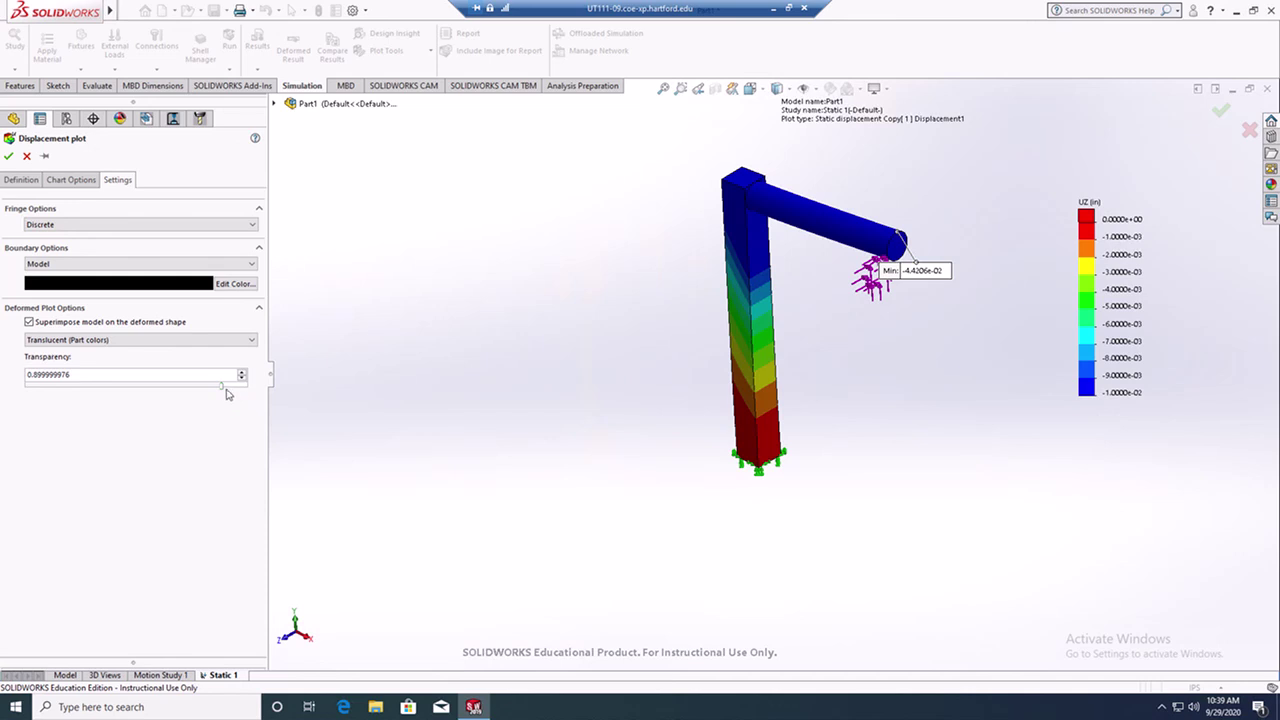
left_click_drag(223, 387, 217, 387)
left_click_drag(136, 391, 66, 392)
left_click(95, 341)
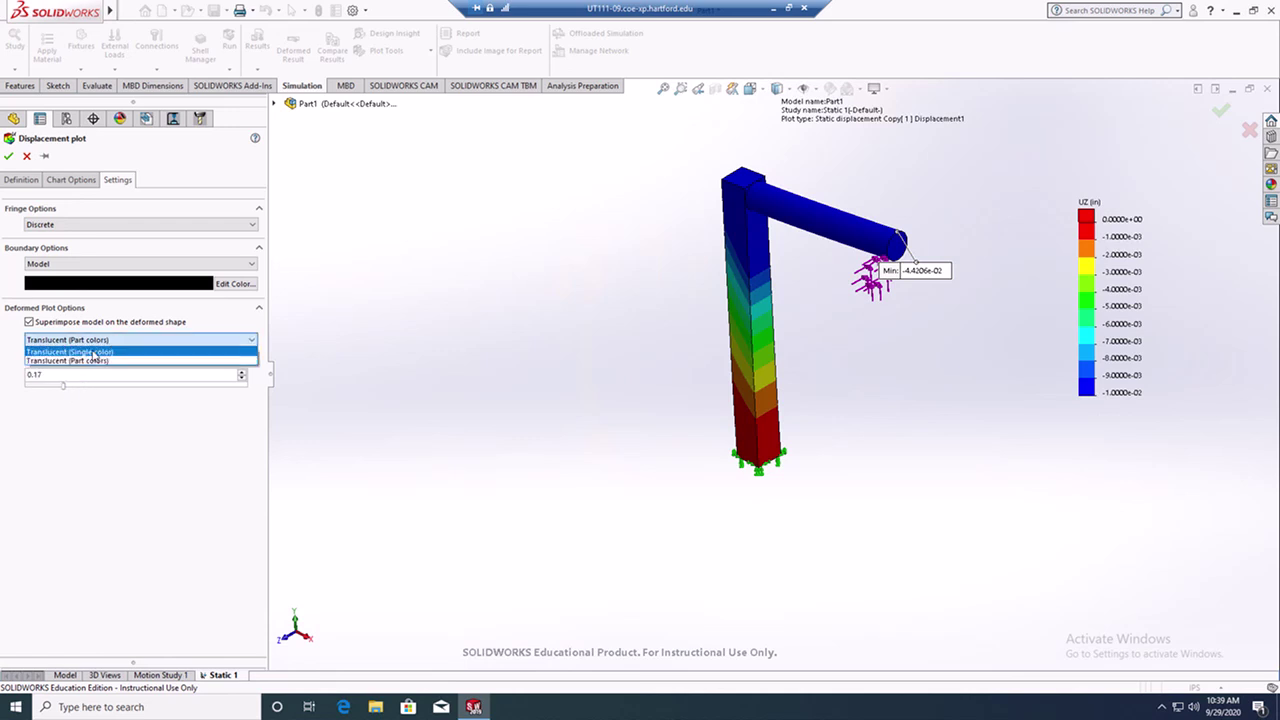
left_click(93, 353)
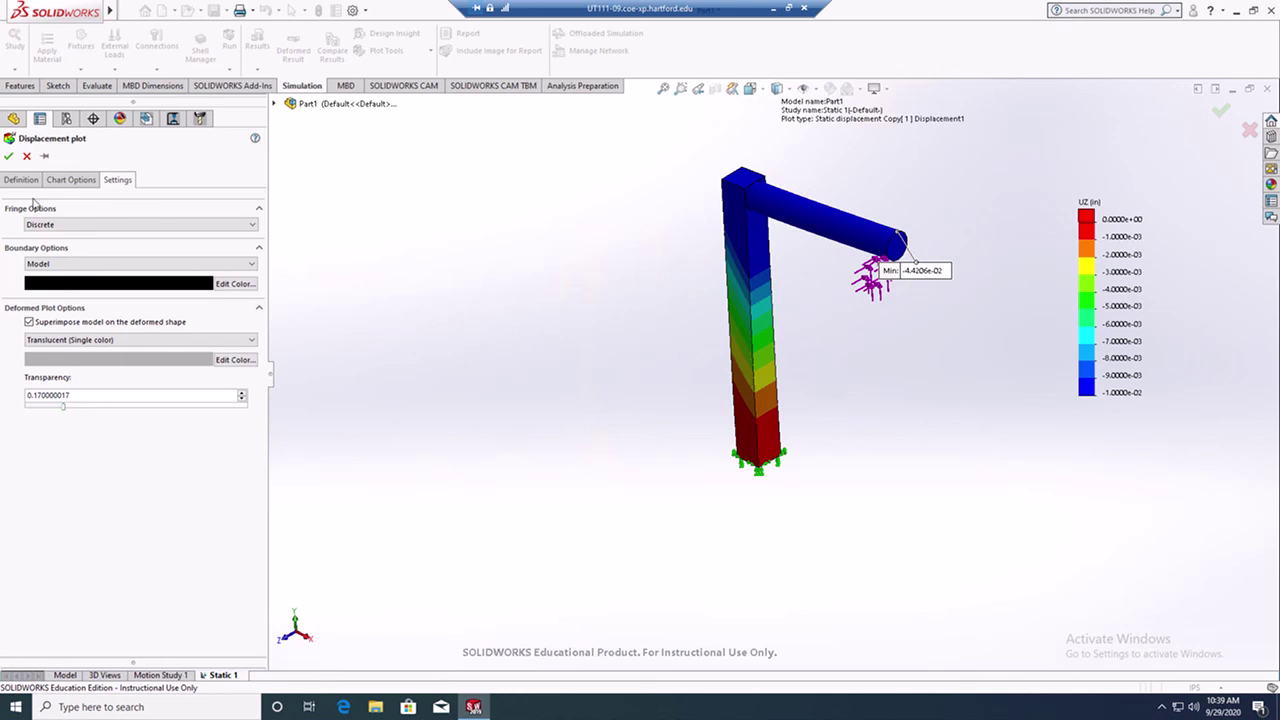
left_click(11, 157)
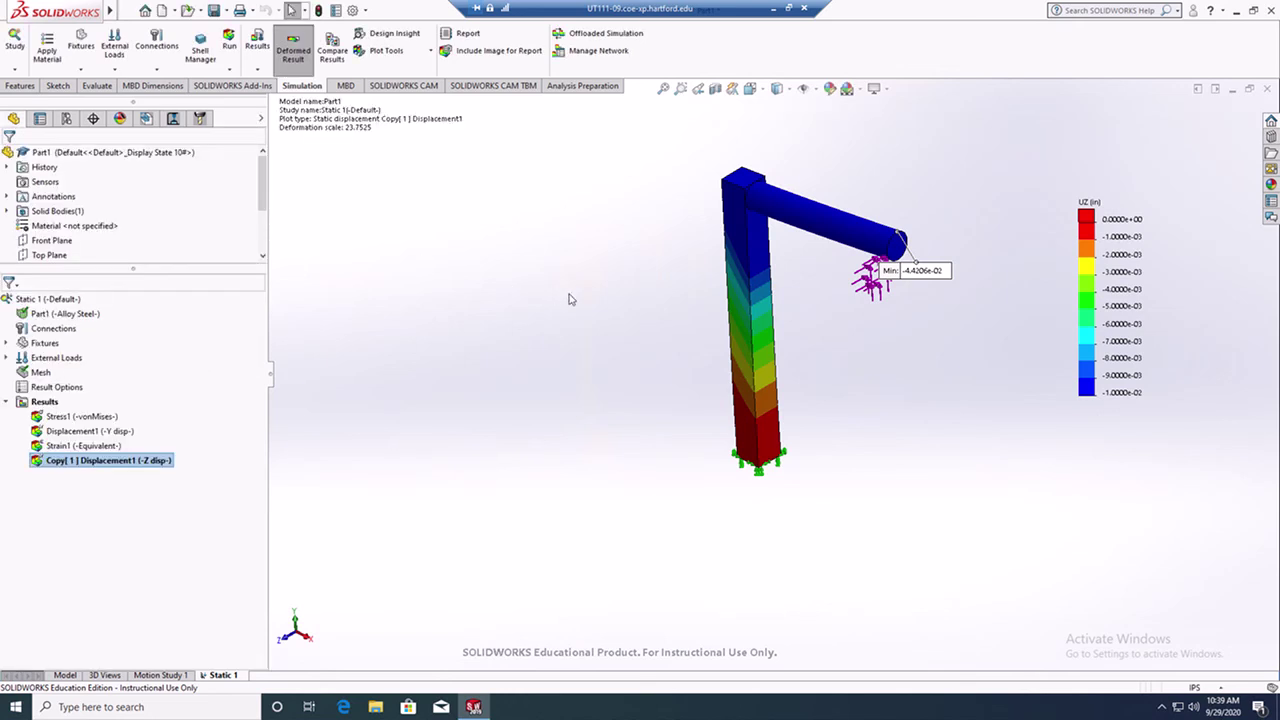
Step: Set the superimposed model's transparency to 0.77 and move the minimum annotation above the arm's free end
right_click(110, 461)
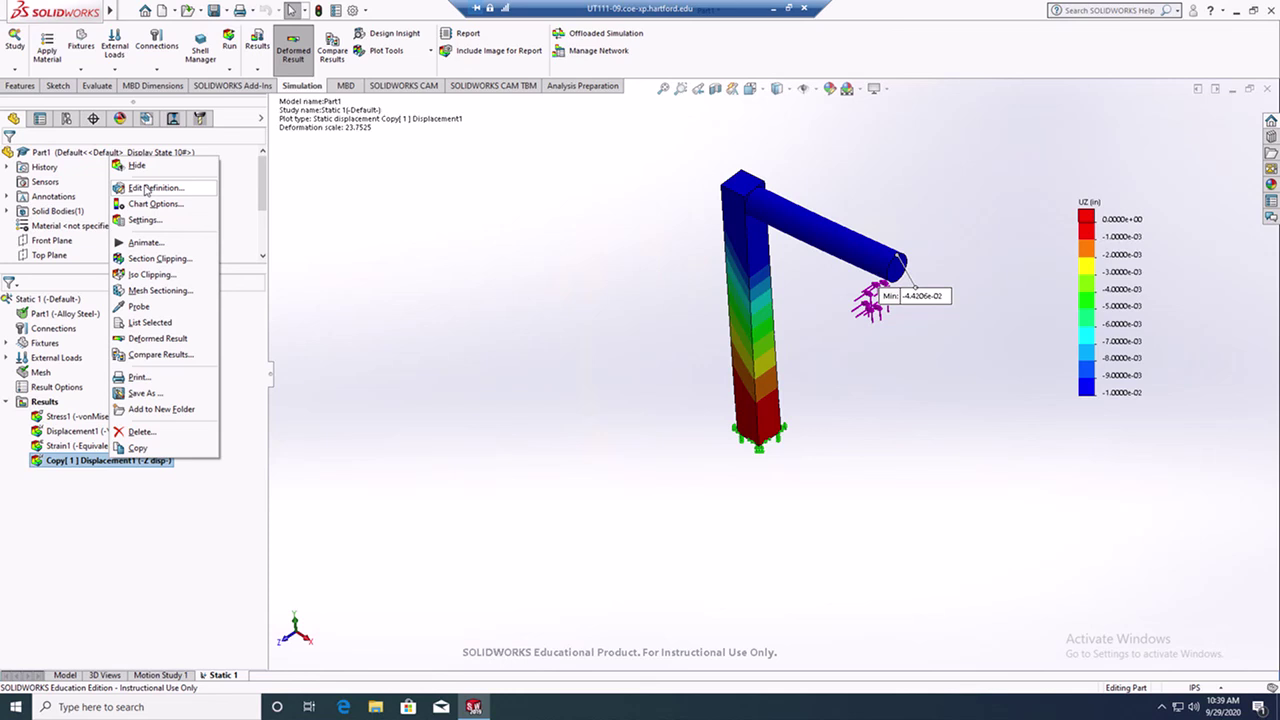
left_click(144, 219)
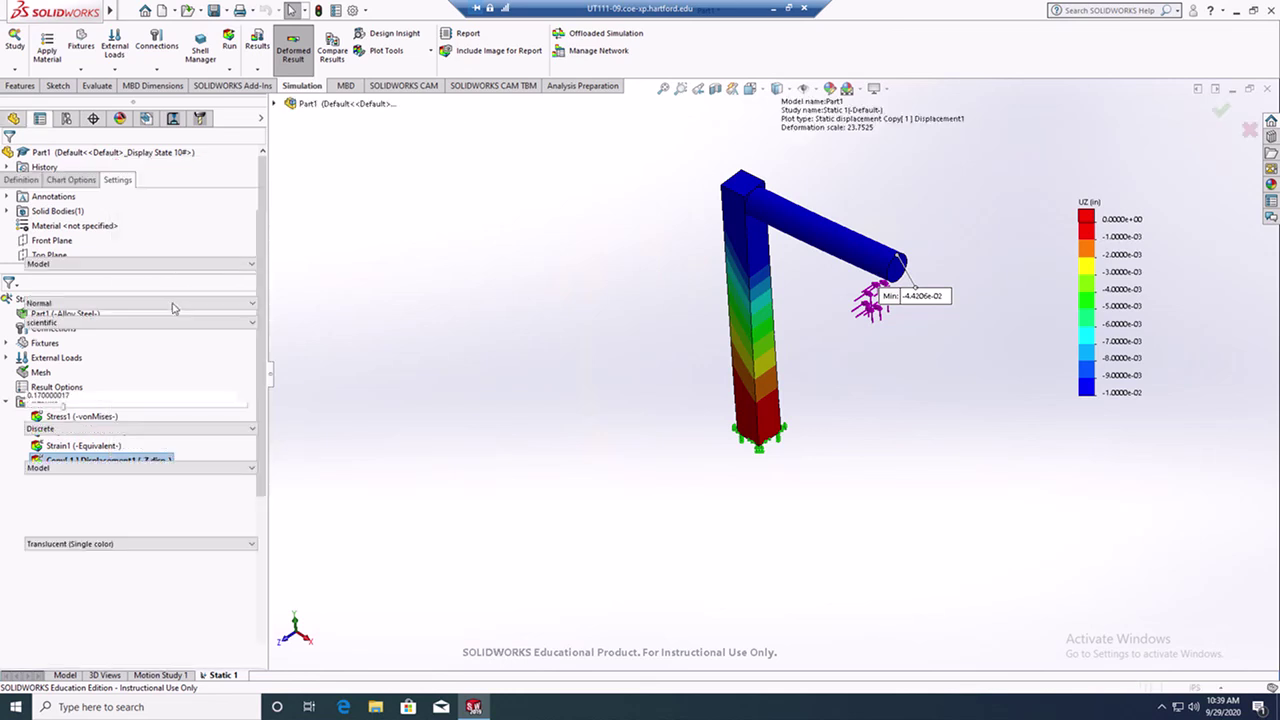
left_click(197, 406)
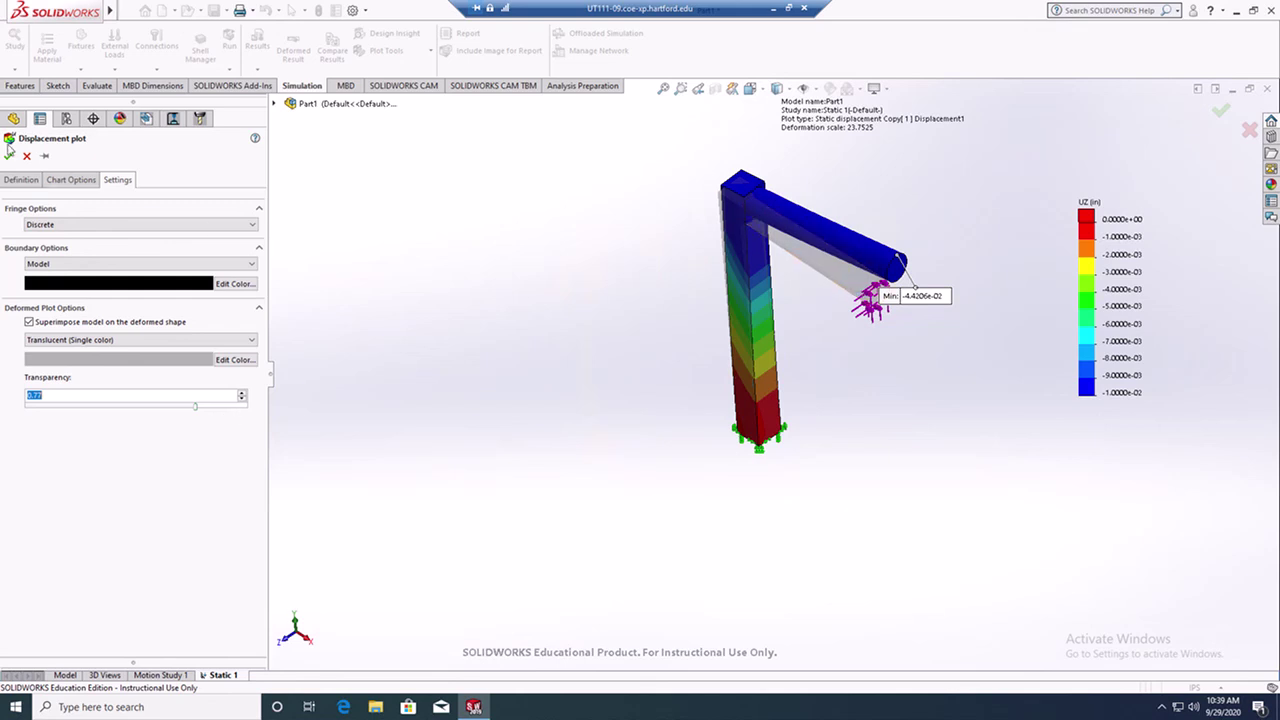
left_click(9, 152)
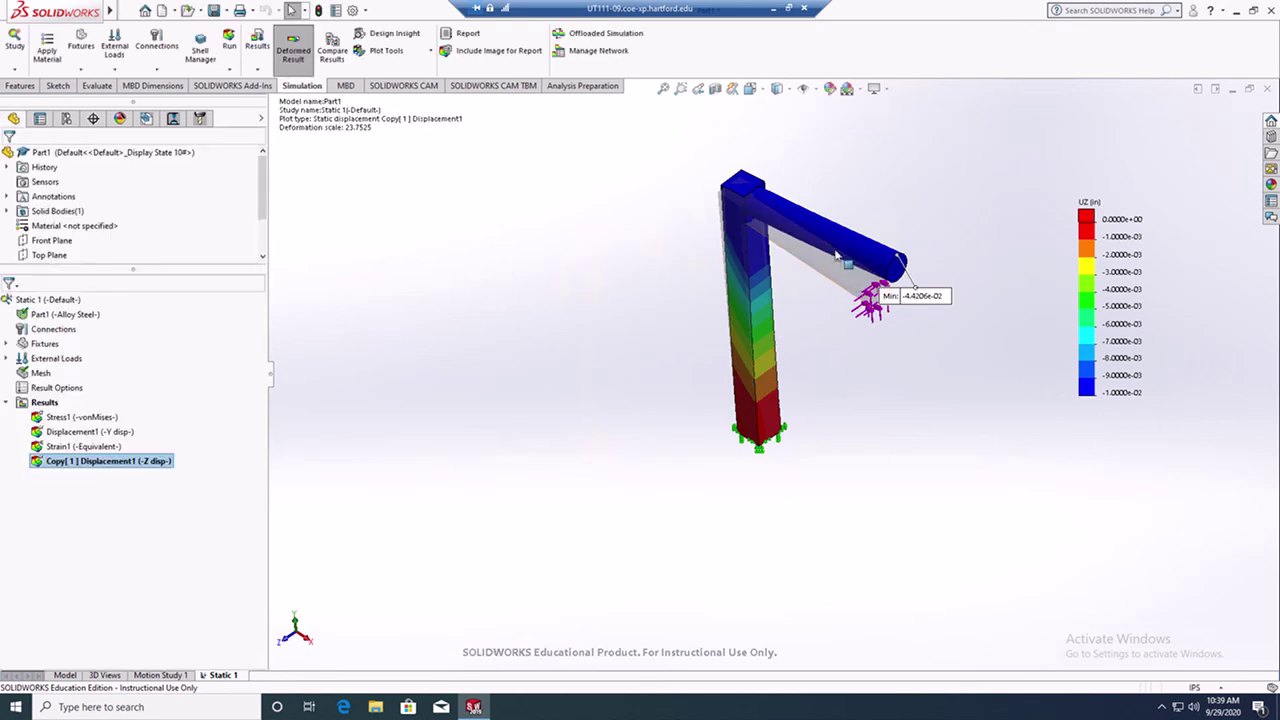
mouse_move(879, 316)
middle_mouse_down()
mouse_move(861, 368)
mouse_move(870, 412)
mouse_move(867, 303)
mouse_move(966, 269)
mouse_move(909, 266)
mouse_move(875, 291)
mouse_move(884, 307)
middle_mouse_up()
left_click_drag(893, 296, 921, 241)
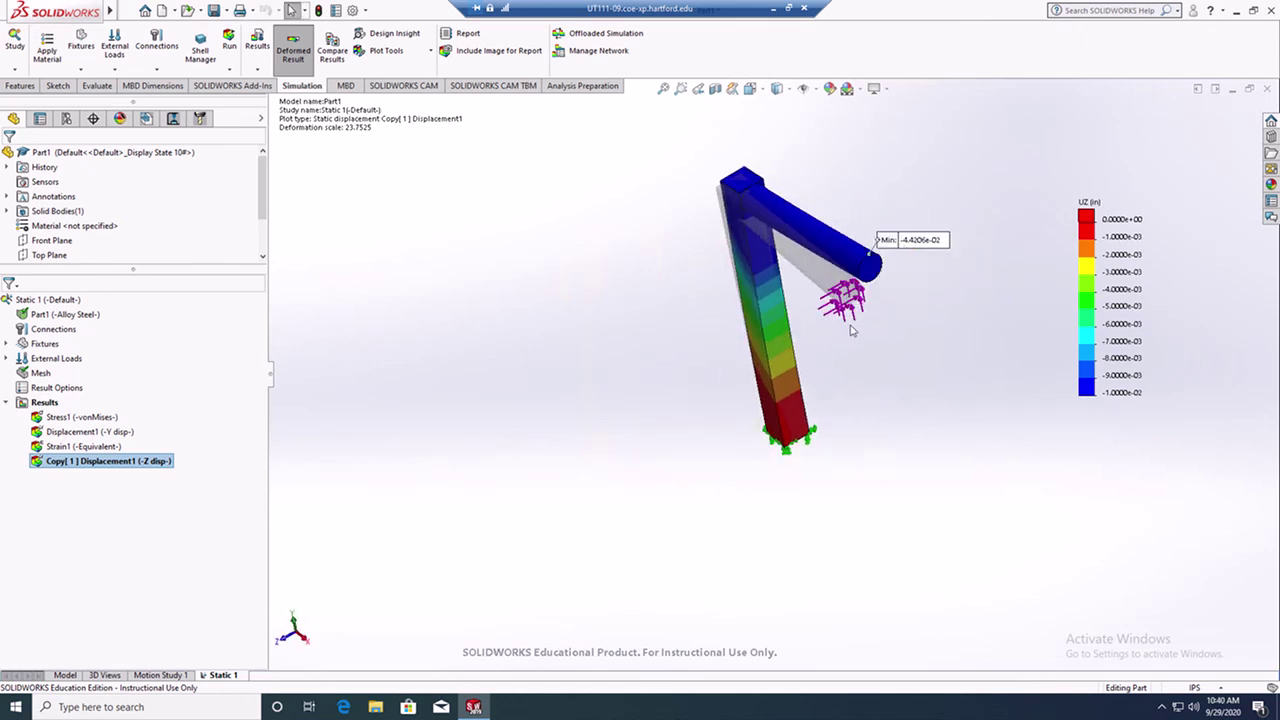
Step: Compare the deformed shape with the superimposed undeformed model in the right, front and top views
middle_click_drag(851, 331, 595, 423)
left_click(303, 641)
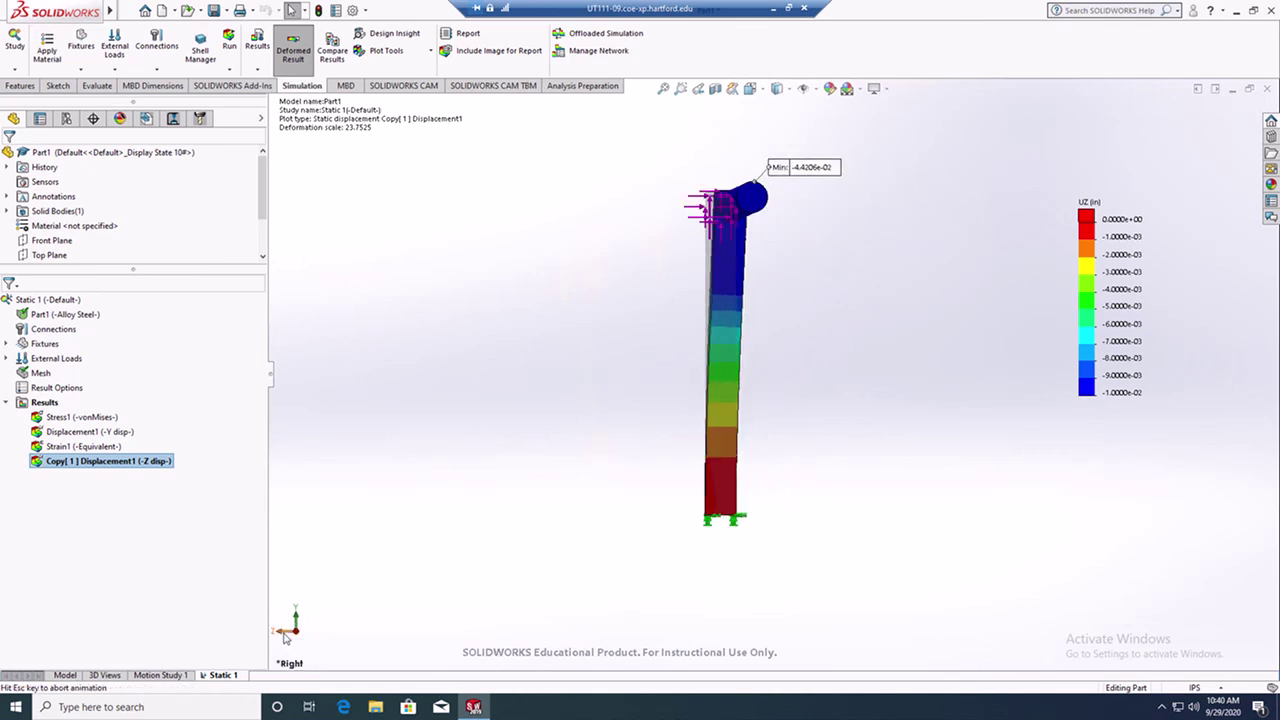
left_click(287, 640)
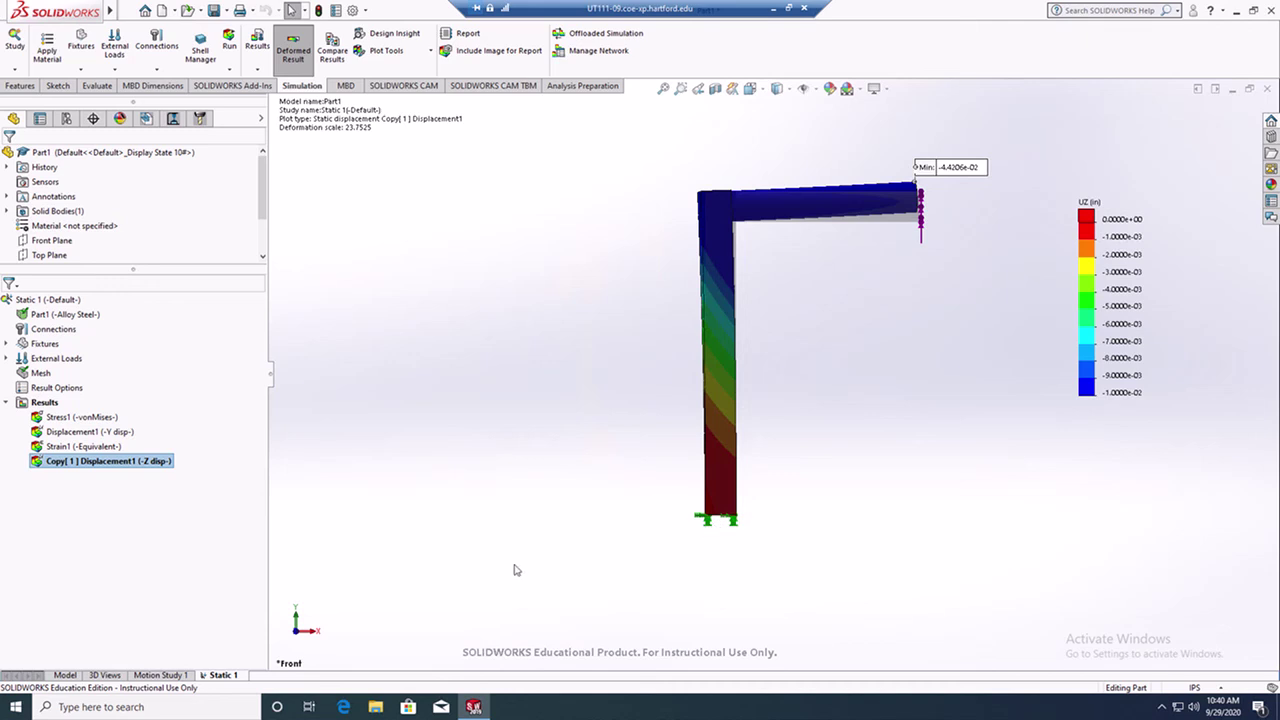
left_click(297, 617)
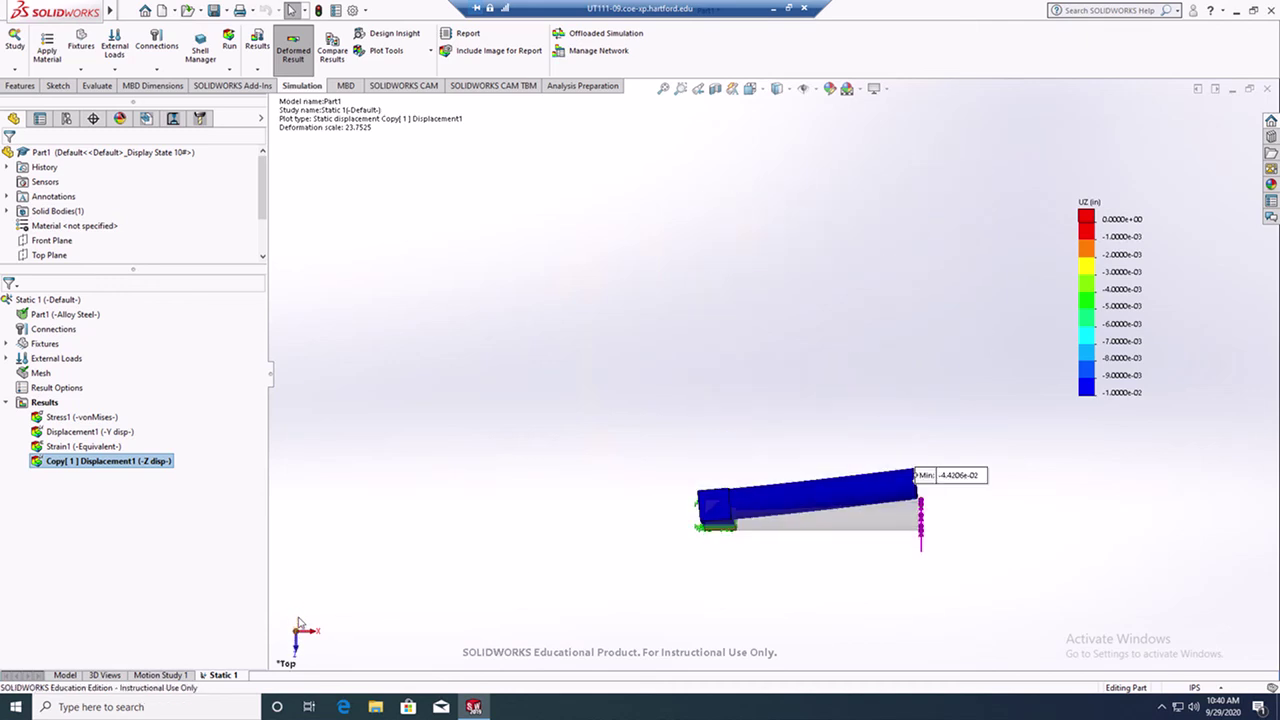
scroll(851, 535, "down", 2)
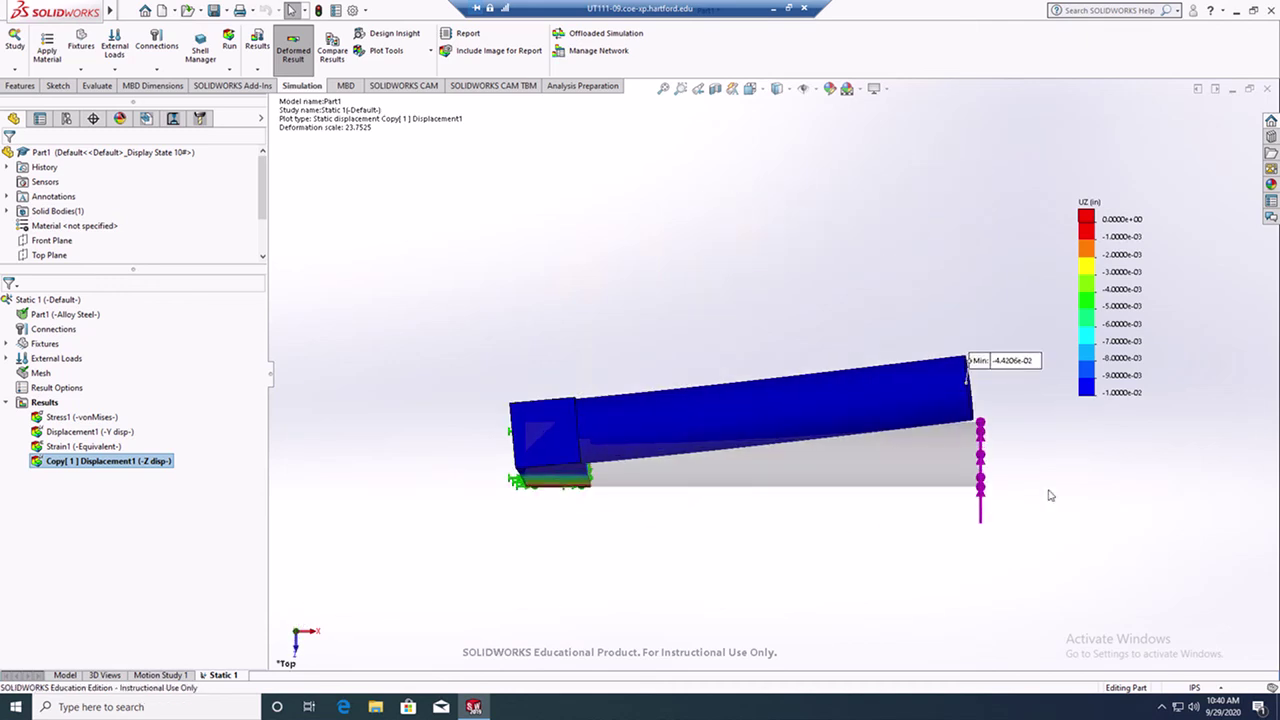
scroll(1051, 495, "down", 2)
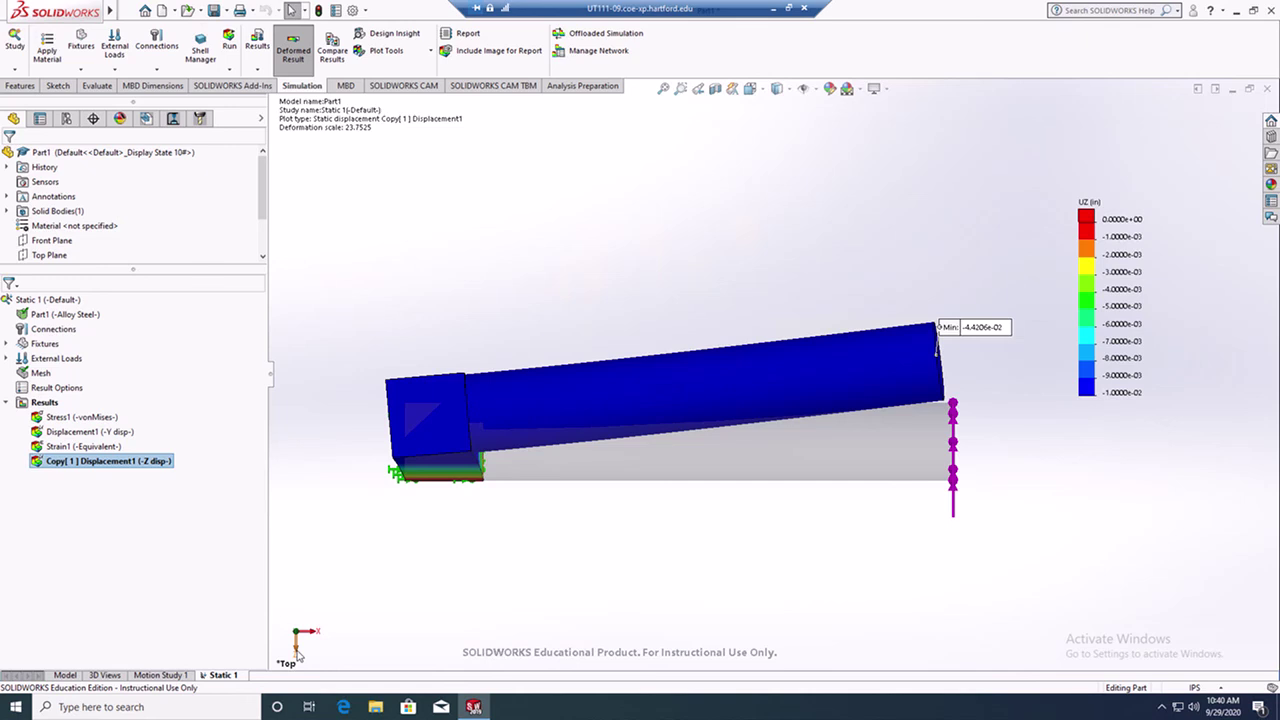
left_click(297, 653)
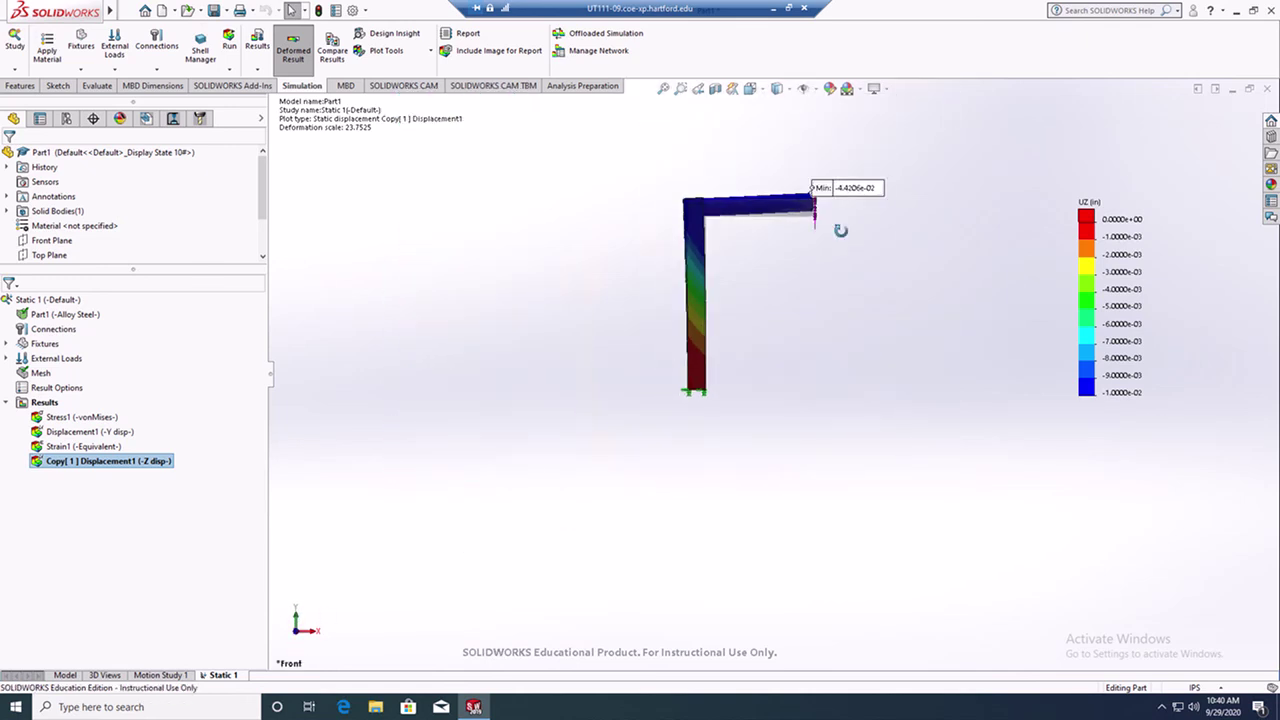
Step: Remesh the part at the finest mesh density, accepting the deletion of the Static 1 study's existing results
middle_click_drag(840, 230, 805, 242)
scroll(803, 240, "down", 3)
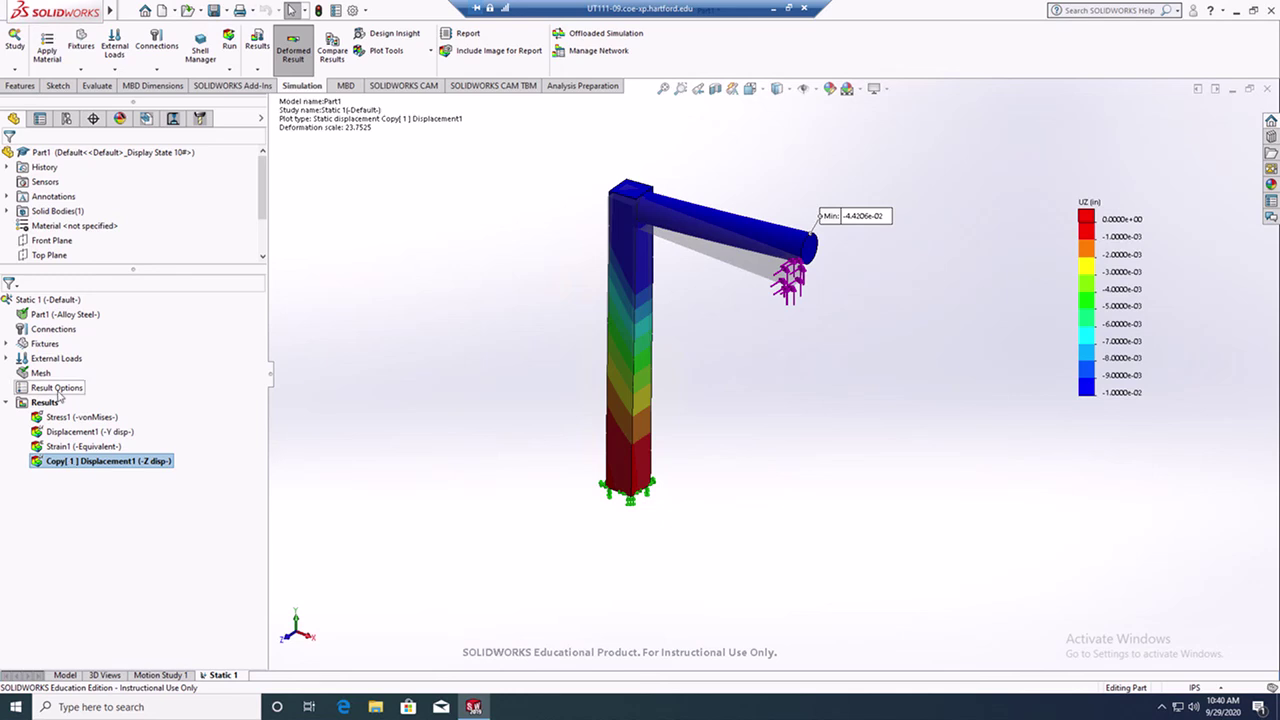
left_click(30, 373)
right_click(28, 374)
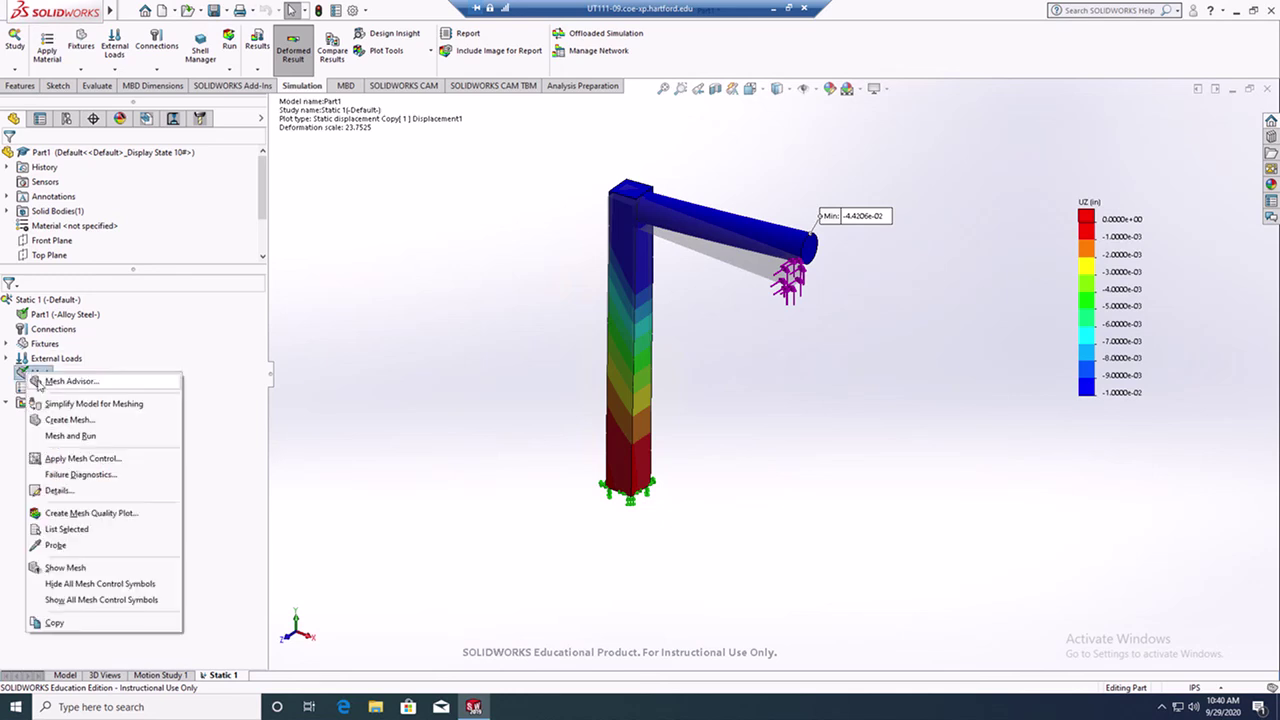
left_click(67, 421)
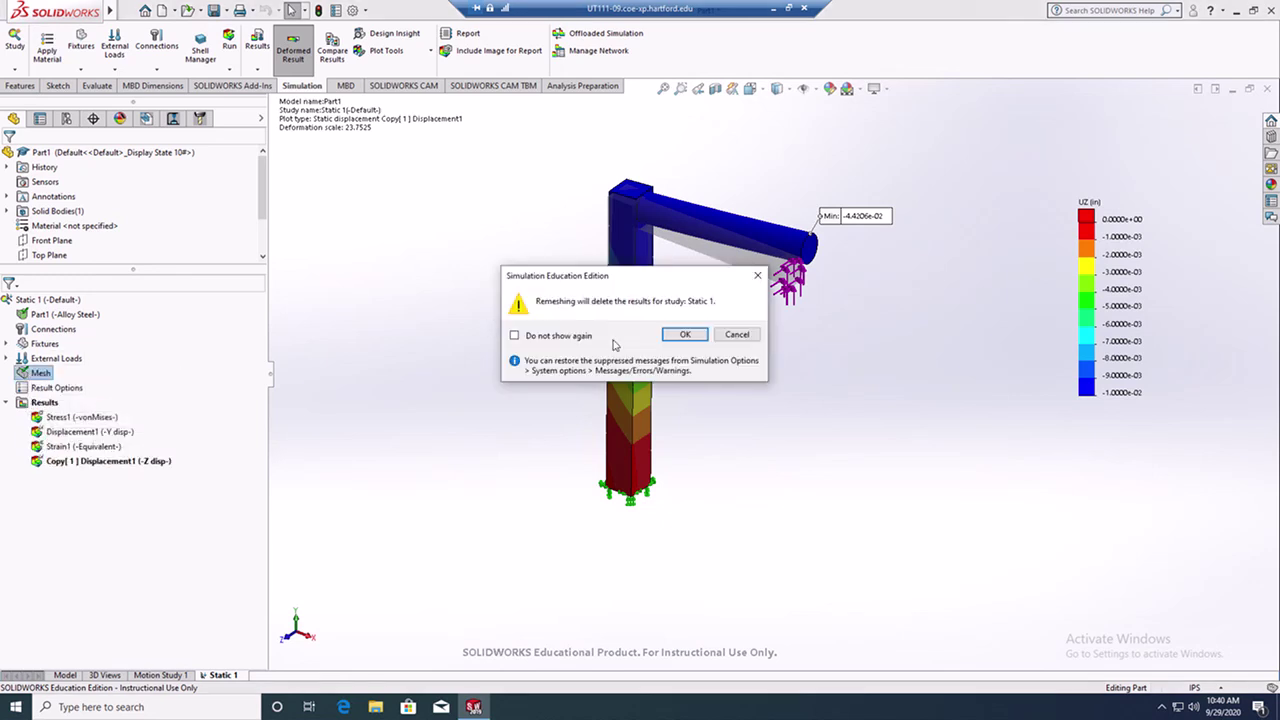
left_click(688, 338)
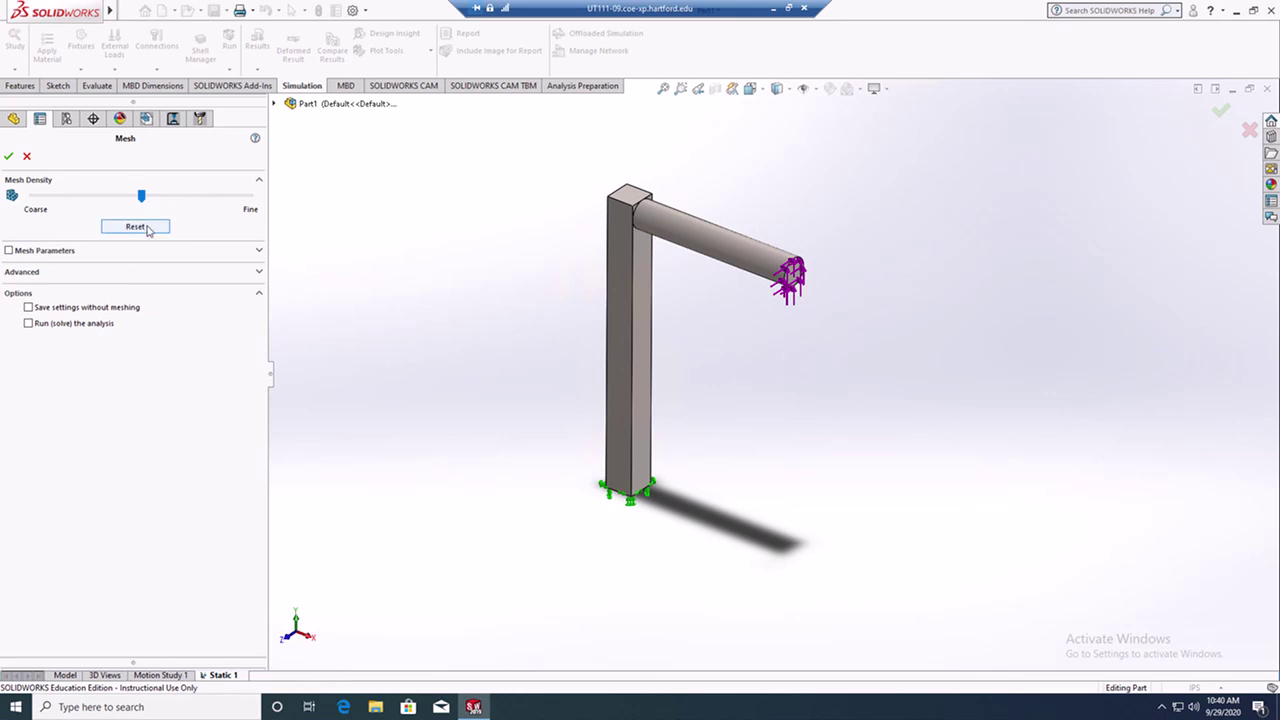
left_click_drag(147, 197, 251, 200)
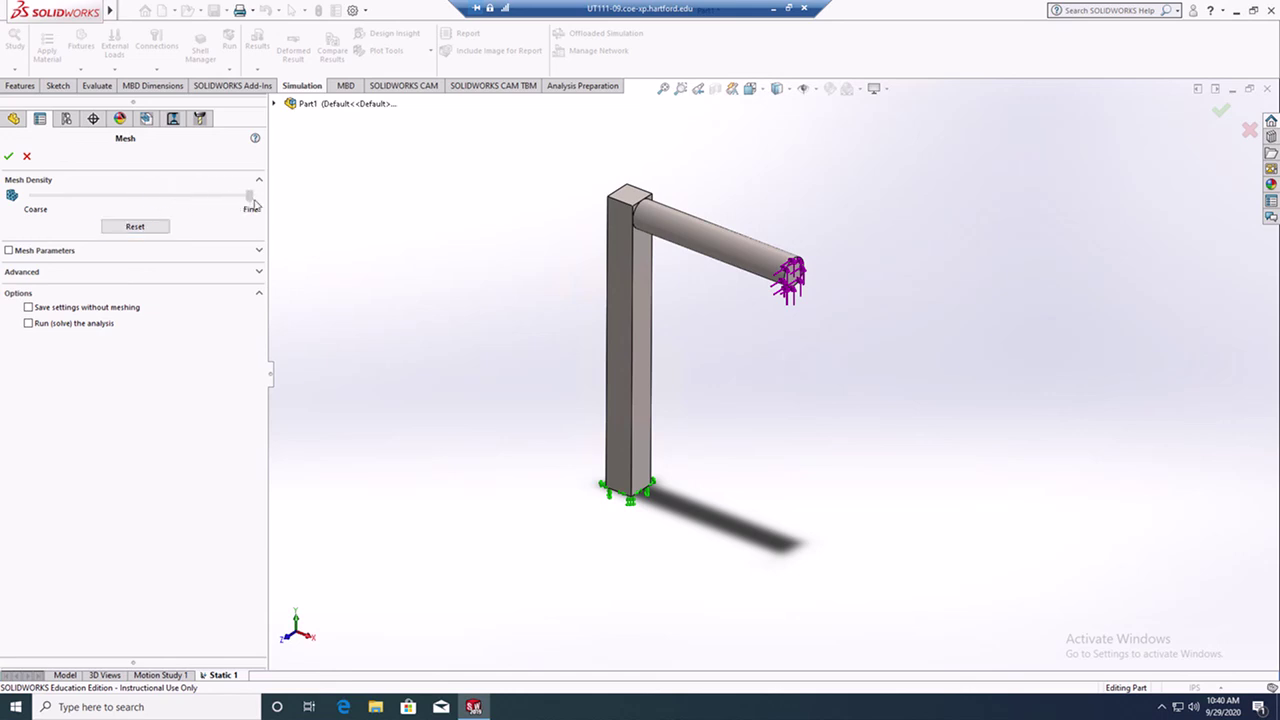
left_click(9, 157)
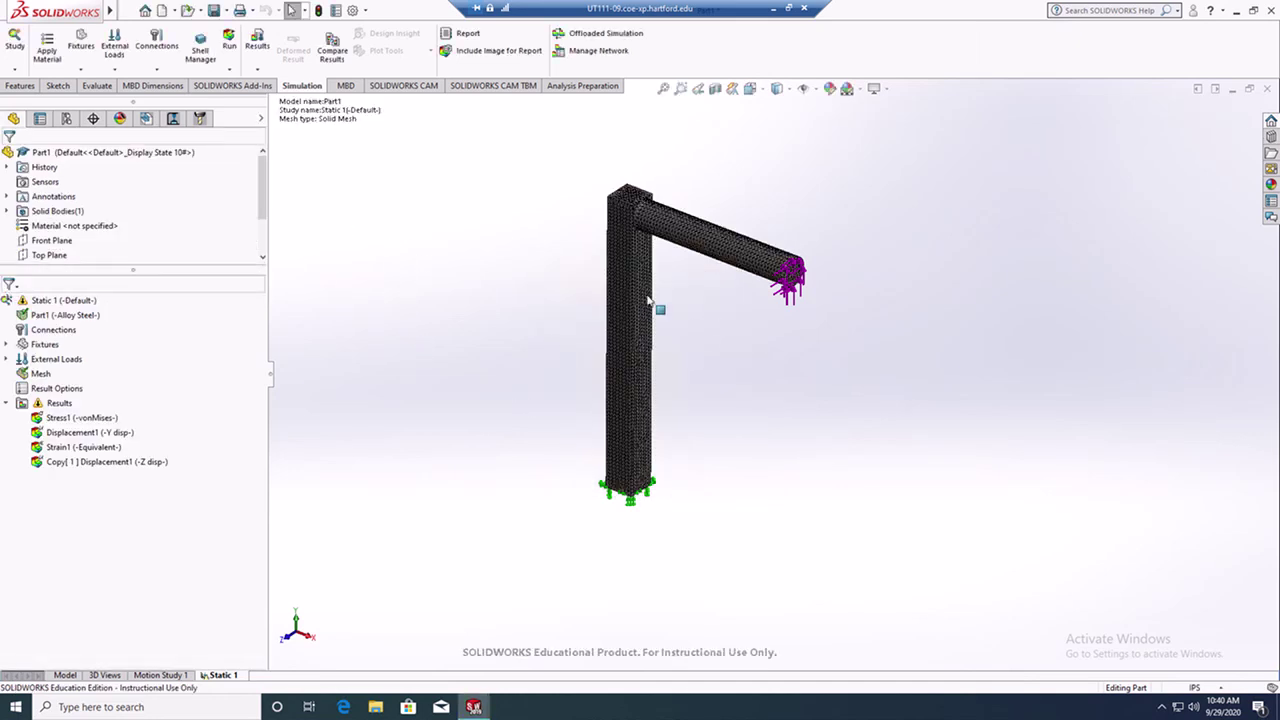
Step: Inspect the refined mesh on the column and arm and rerun the Static 1 study
scroll(696, 324, "down", 3)
scroll(690, 340, "down", 2)
scroll(680, 320, "up", 2)
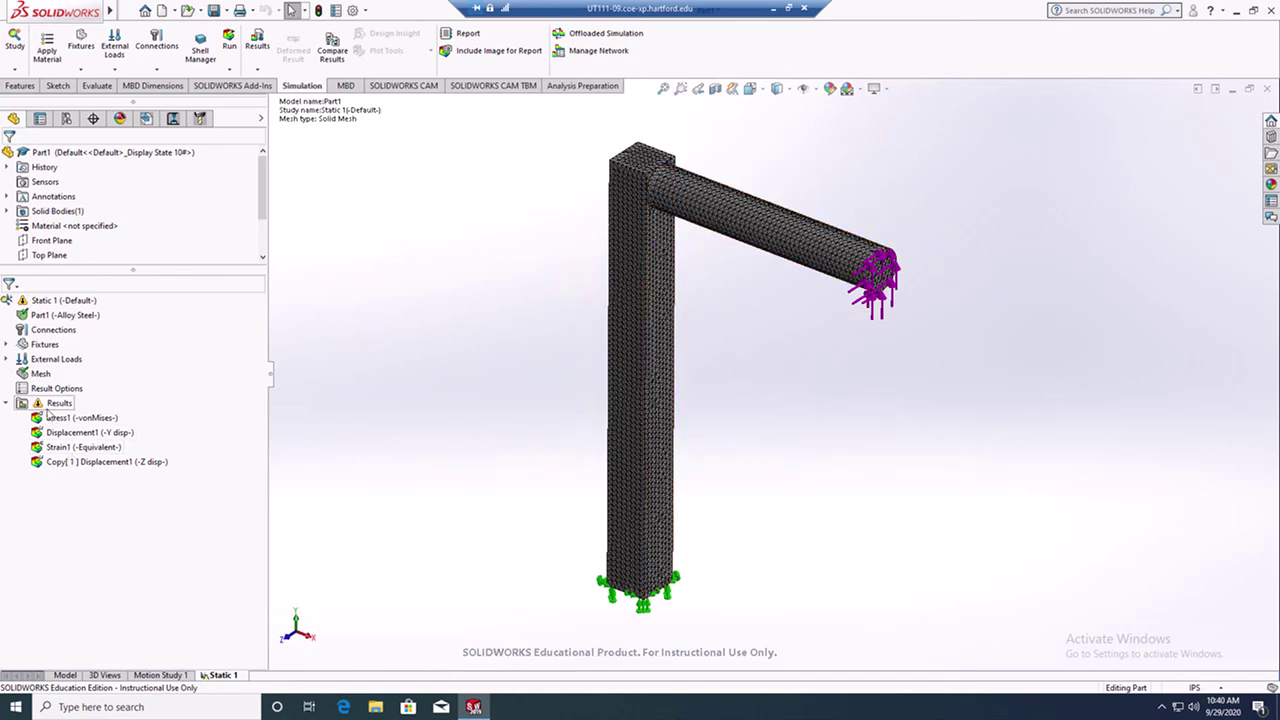
right_click(48, 306)
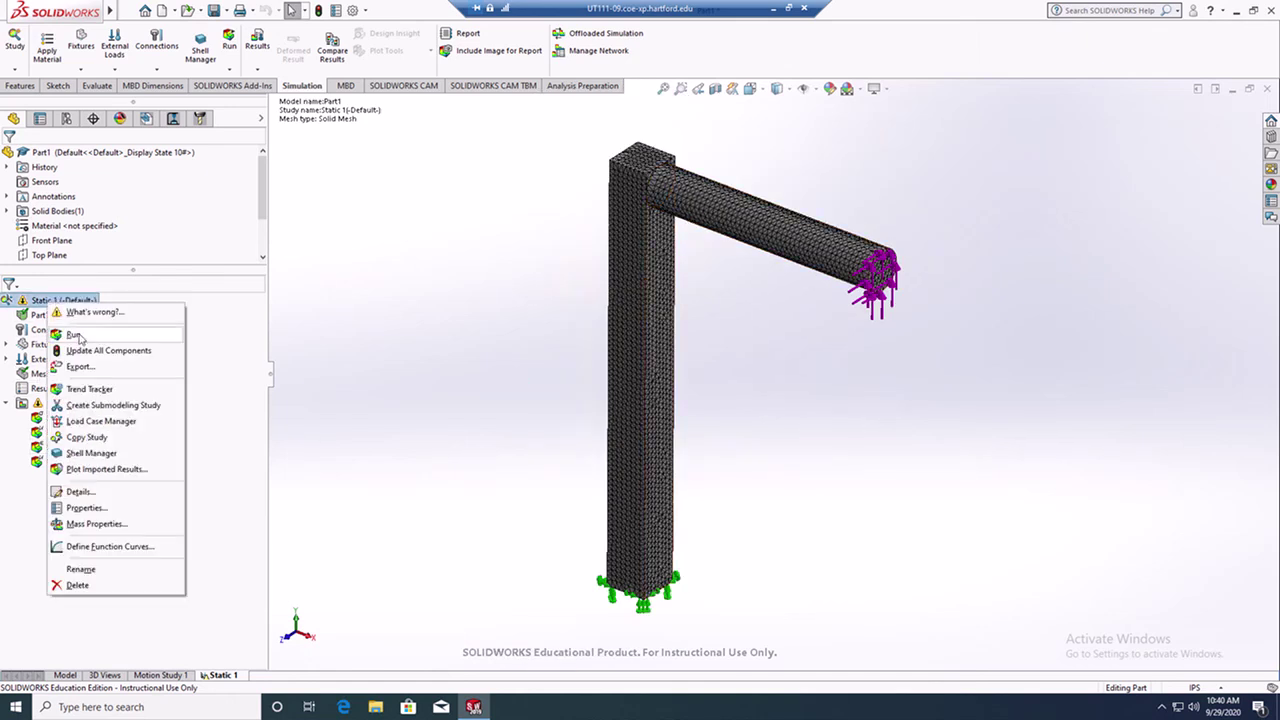
left_click(80, 334)
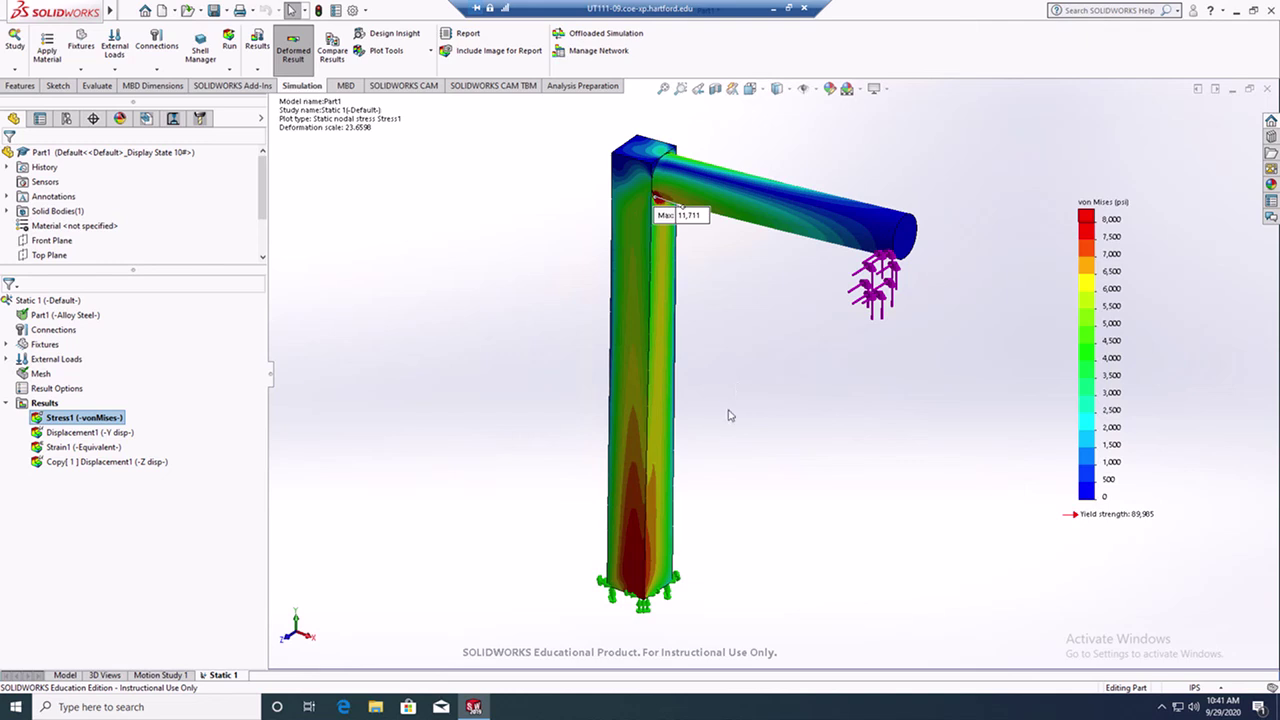
Step: Move the maximum von Mises annotation clear of the column and examine the stress at the arm joint and column base
middle_click_drag(694, 432, 720, 440)
left_click_drag(697, 219, 578, 219)
scroll(652, 152, "down", 2)
scroll(684, 195, "down", 1)
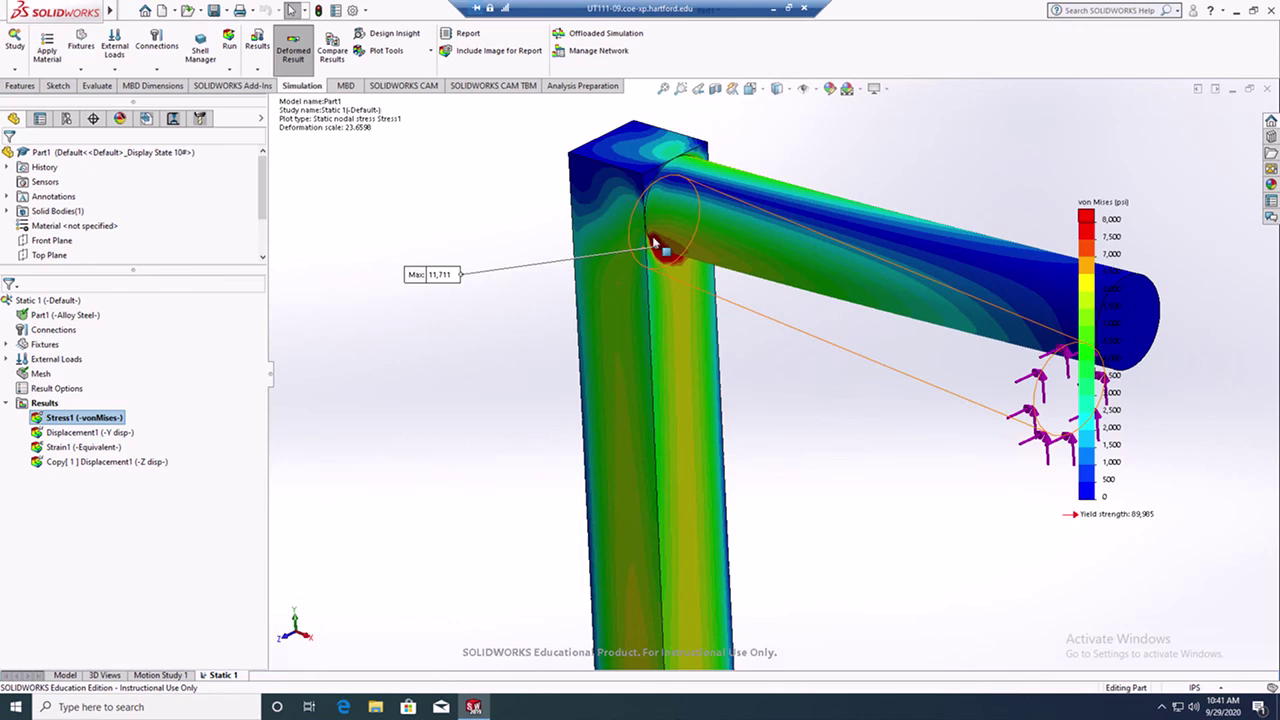
scroll(489, 241, "up", 4)
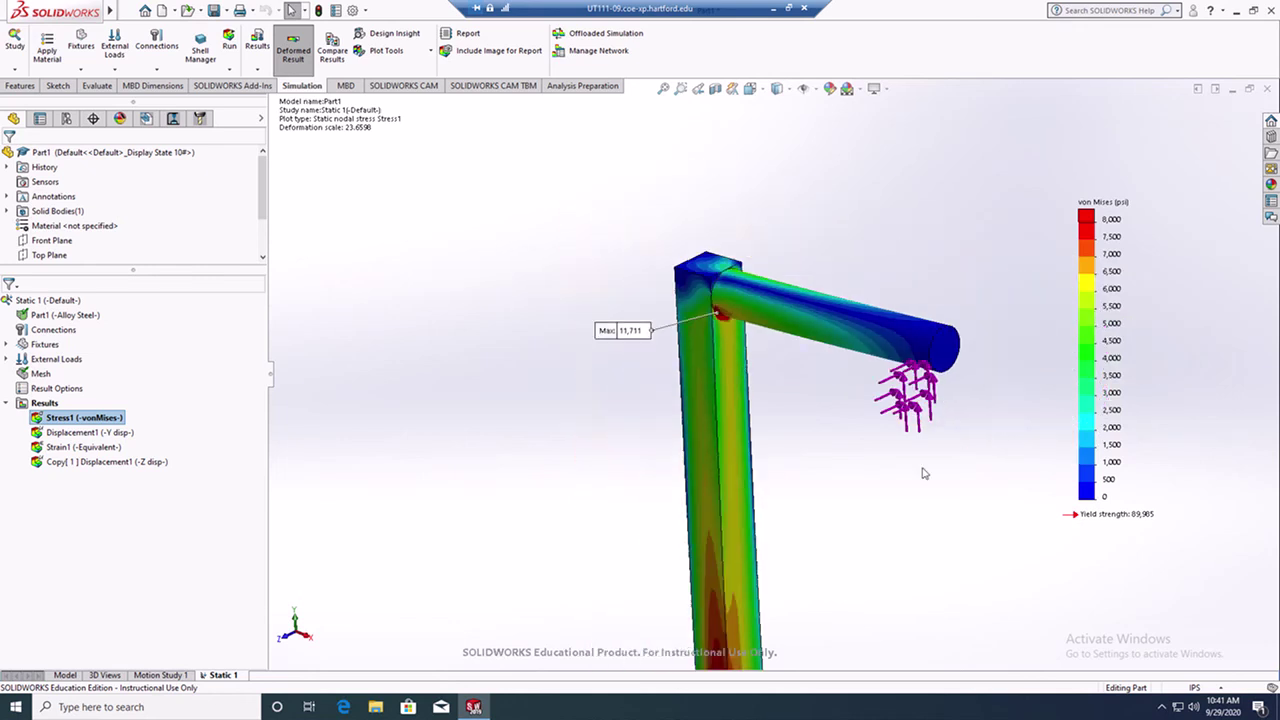
scroll(955, 524, "up", 3)
scroll(957, 520, "down", 1)
middle_click_drag(922, 481, 960, 480)
scroll(936, 437, "down", 3)
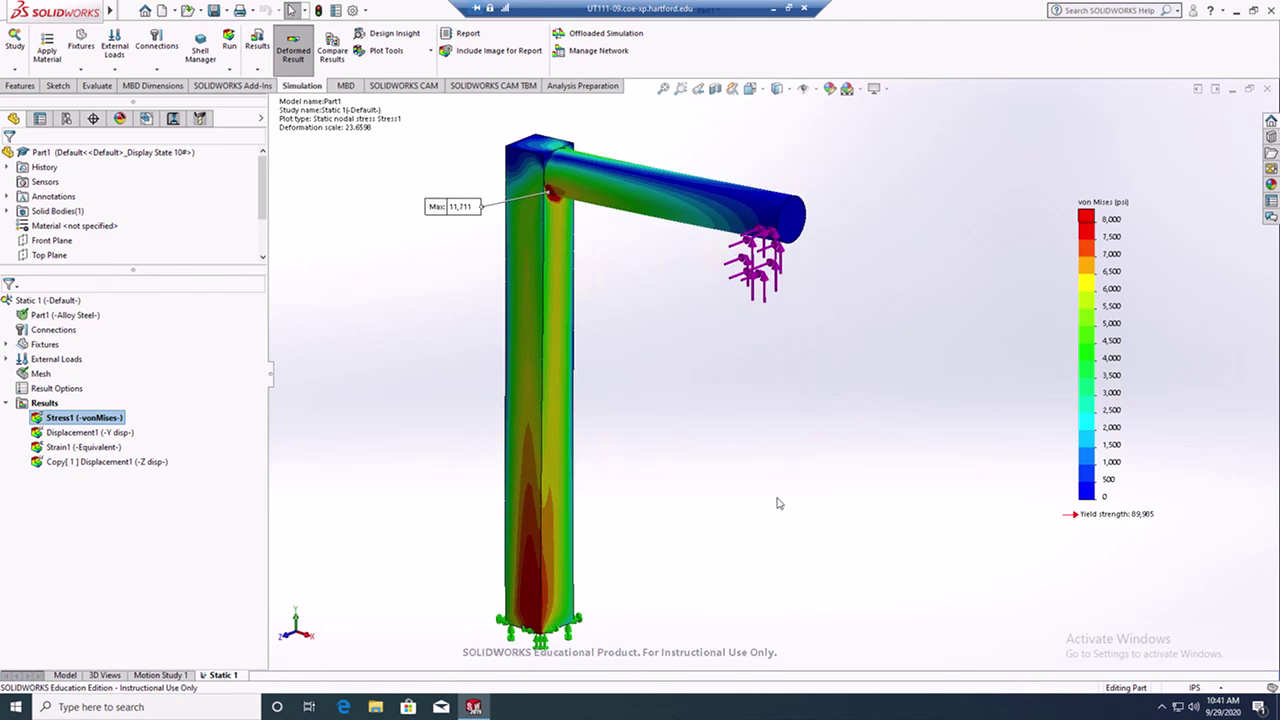
mouse_move(640, 492)
middle_mouse_down()
mouse_move(651, 509)
mouse_move(632, 507)
middle_mouse_up()
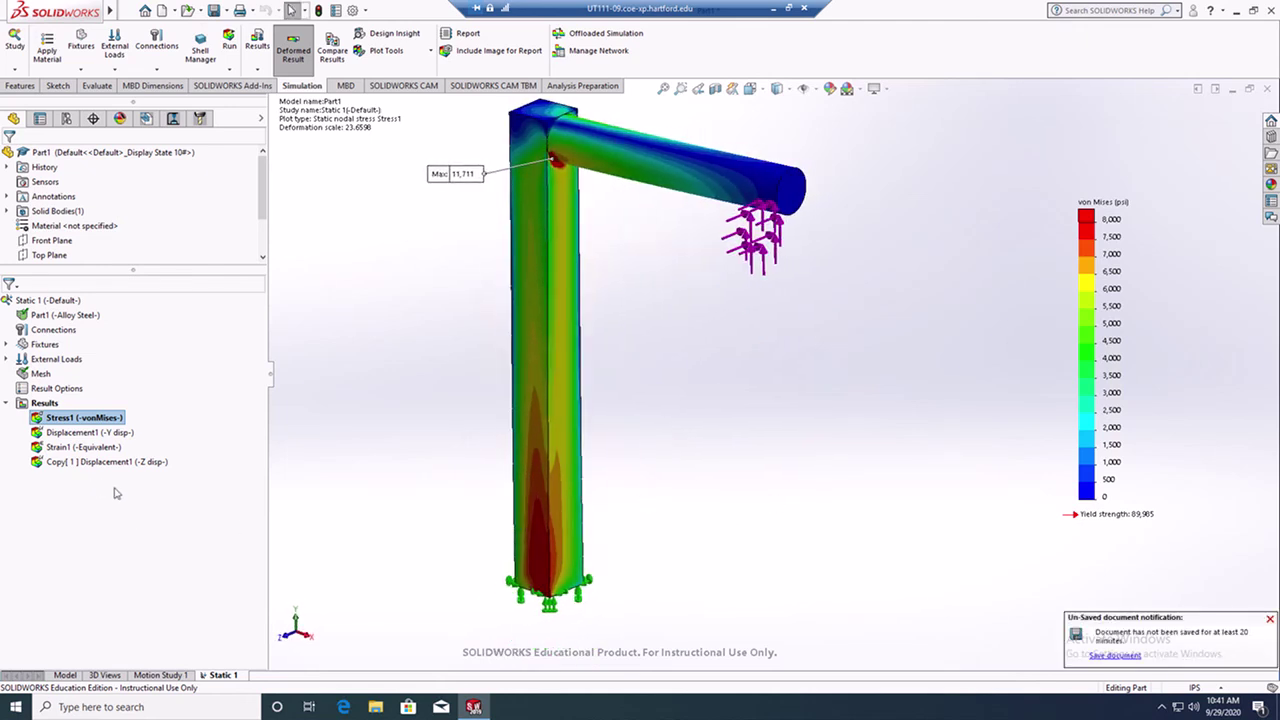
Step: Show the Y displacement plot and place its maximum annotation below the arm
left_click(74, 464)
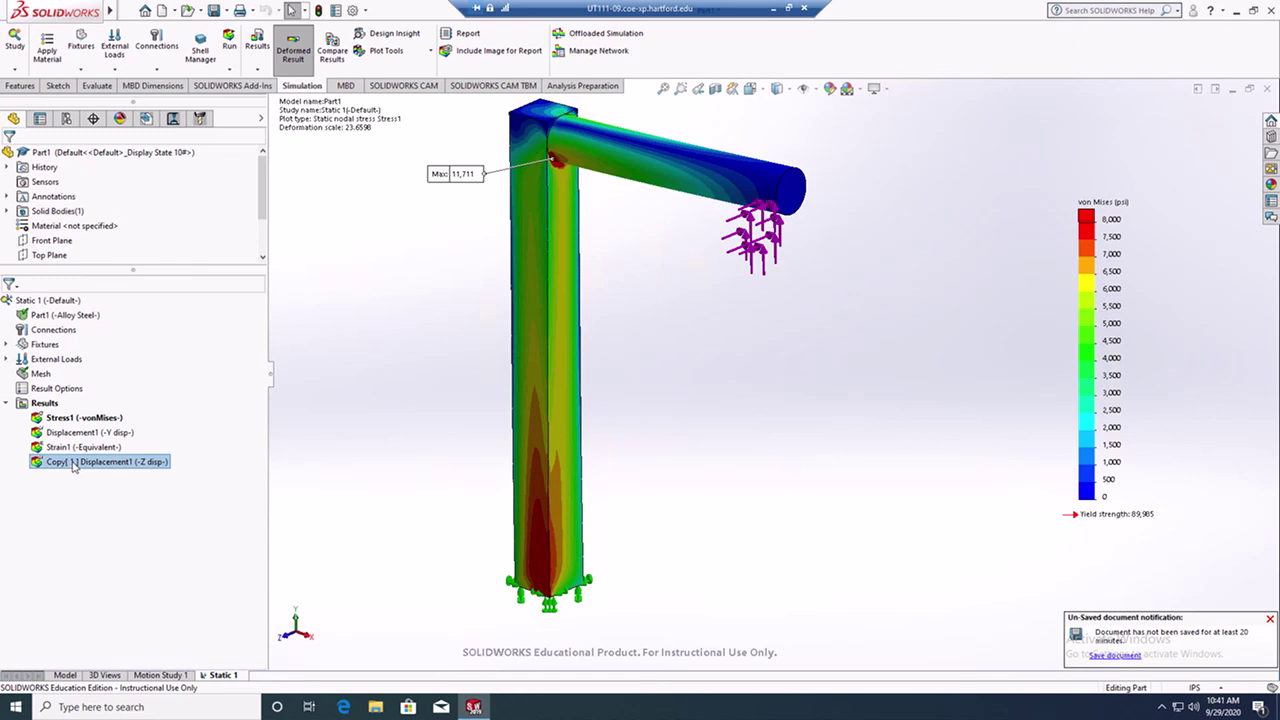
right_click(80, 432)
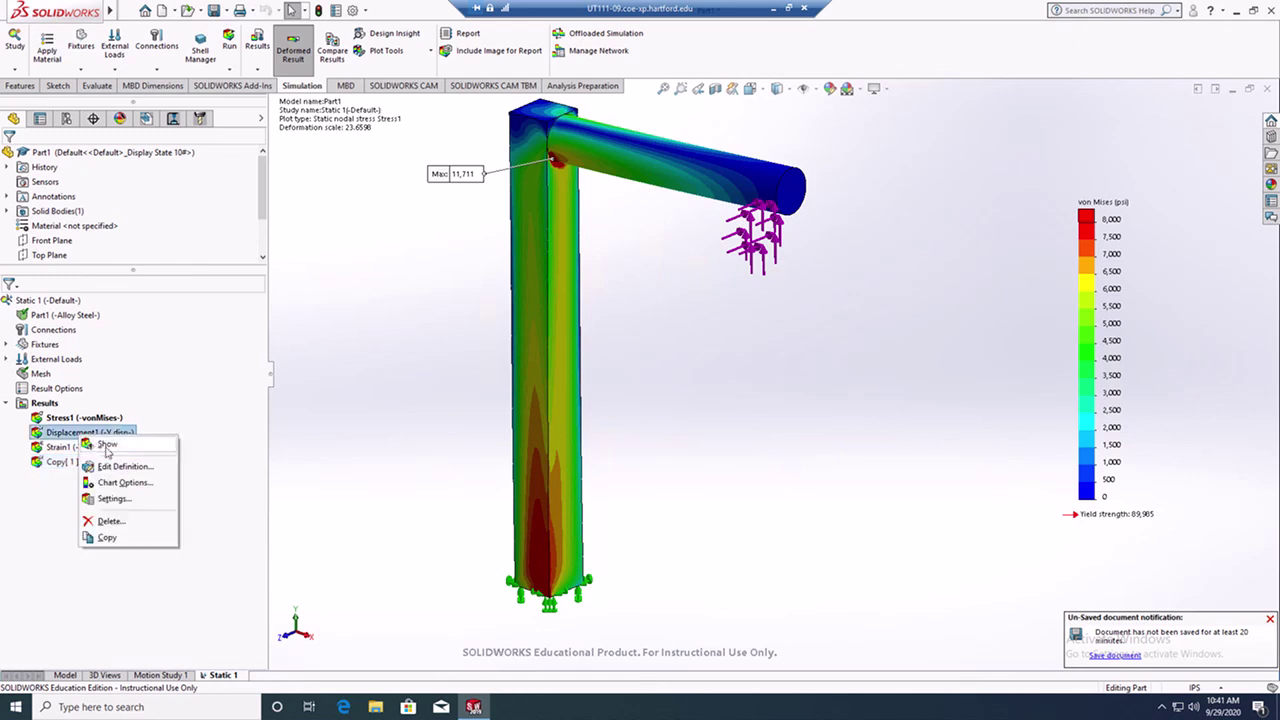
left_click(466, 461)
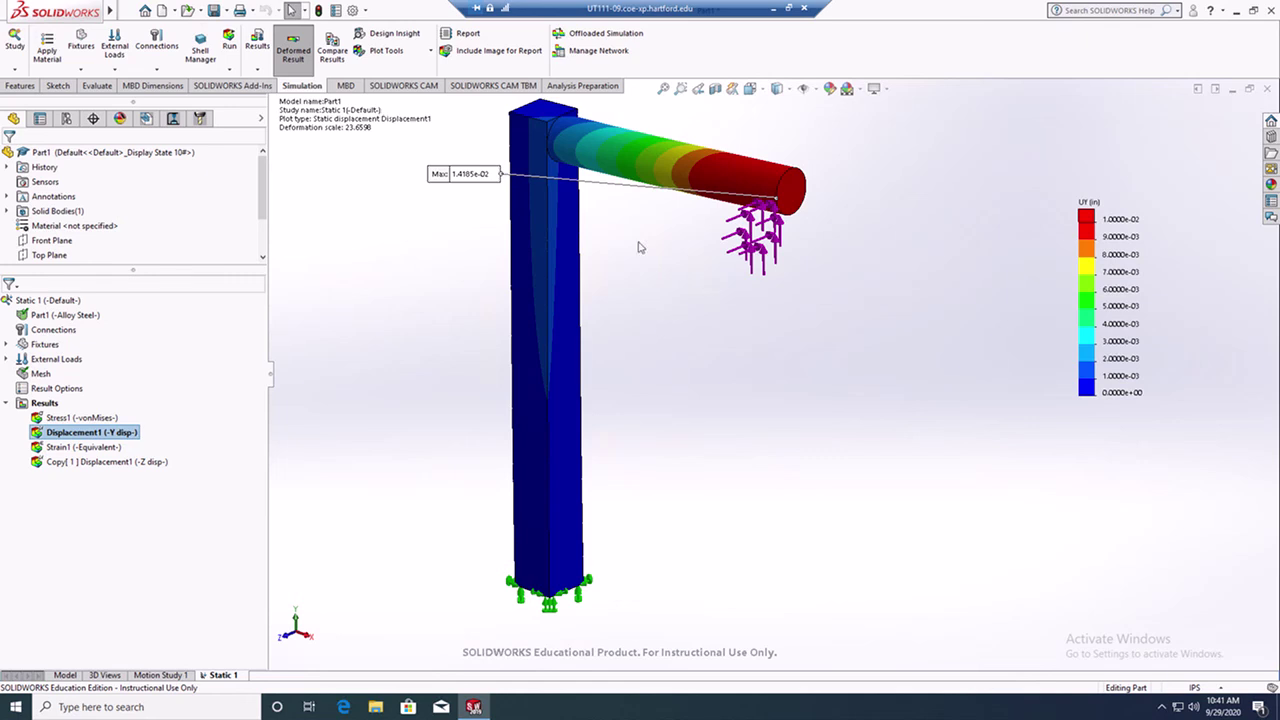
left_click_drag(648, 284, 707, 355)
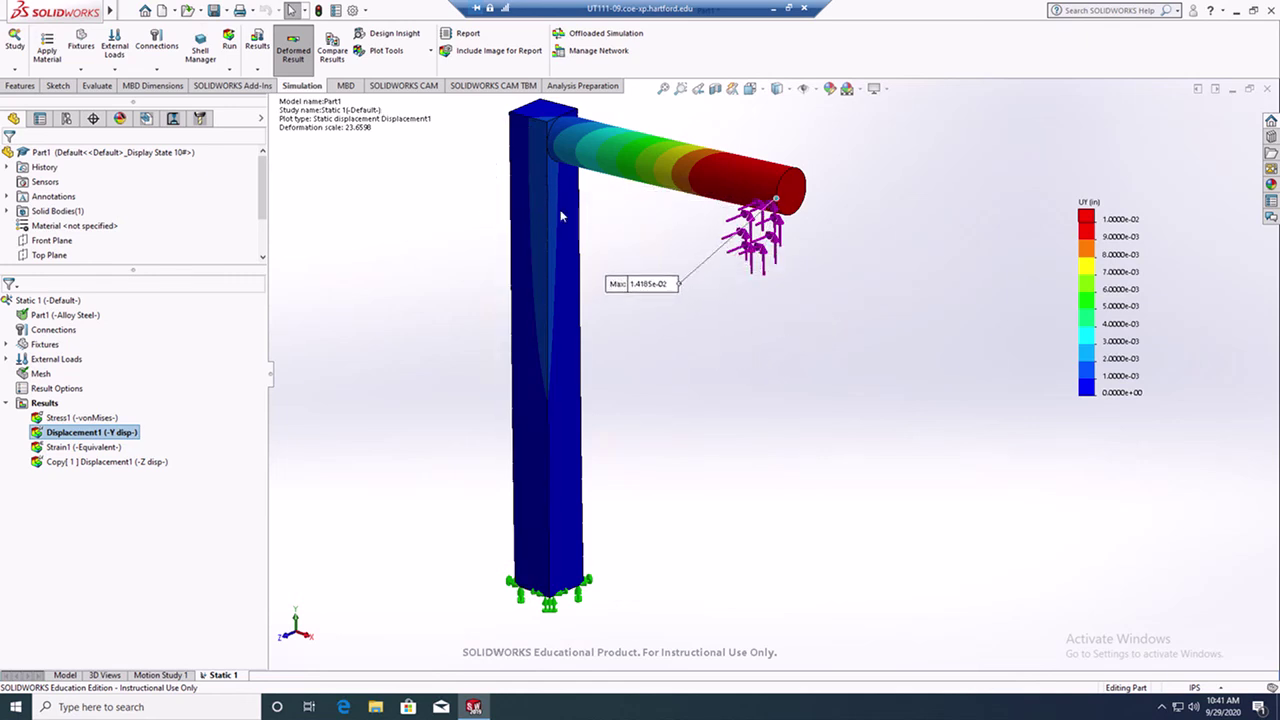
Step: List the Y displacement results for the face at the arm's free end
left_click(372, 52)
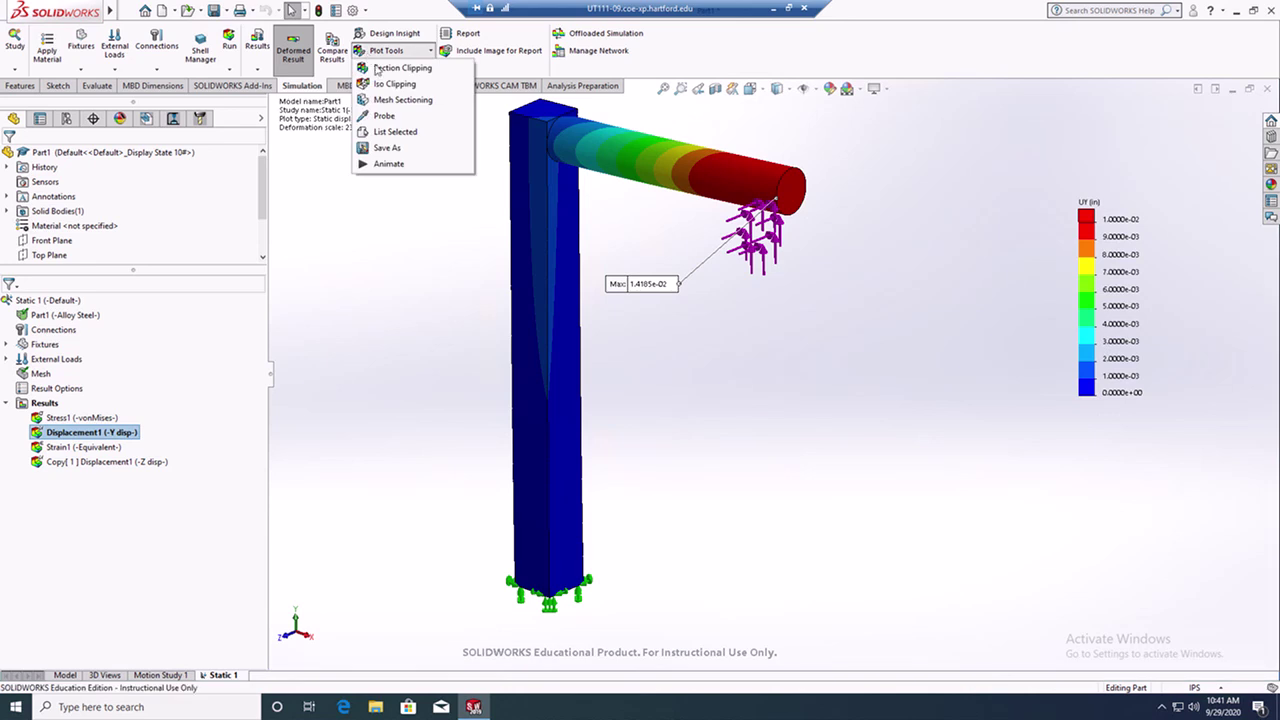
left_click(384, 133)
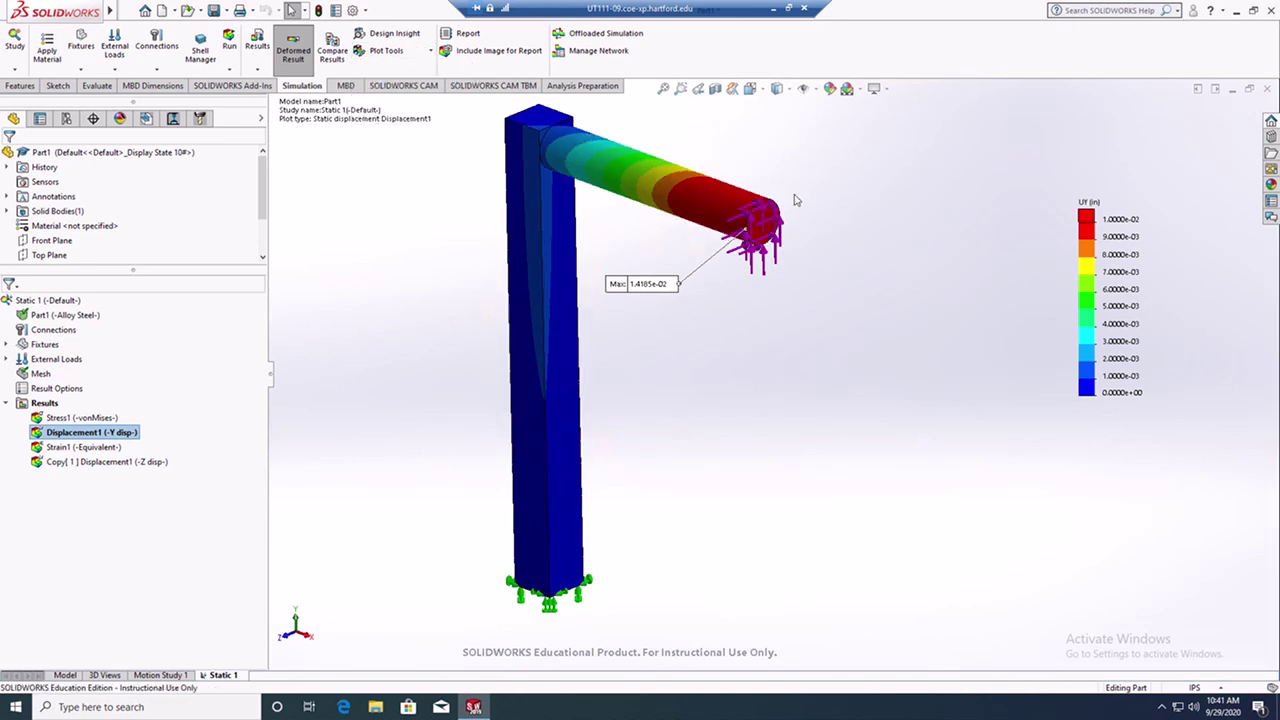
left_click(766, 226)
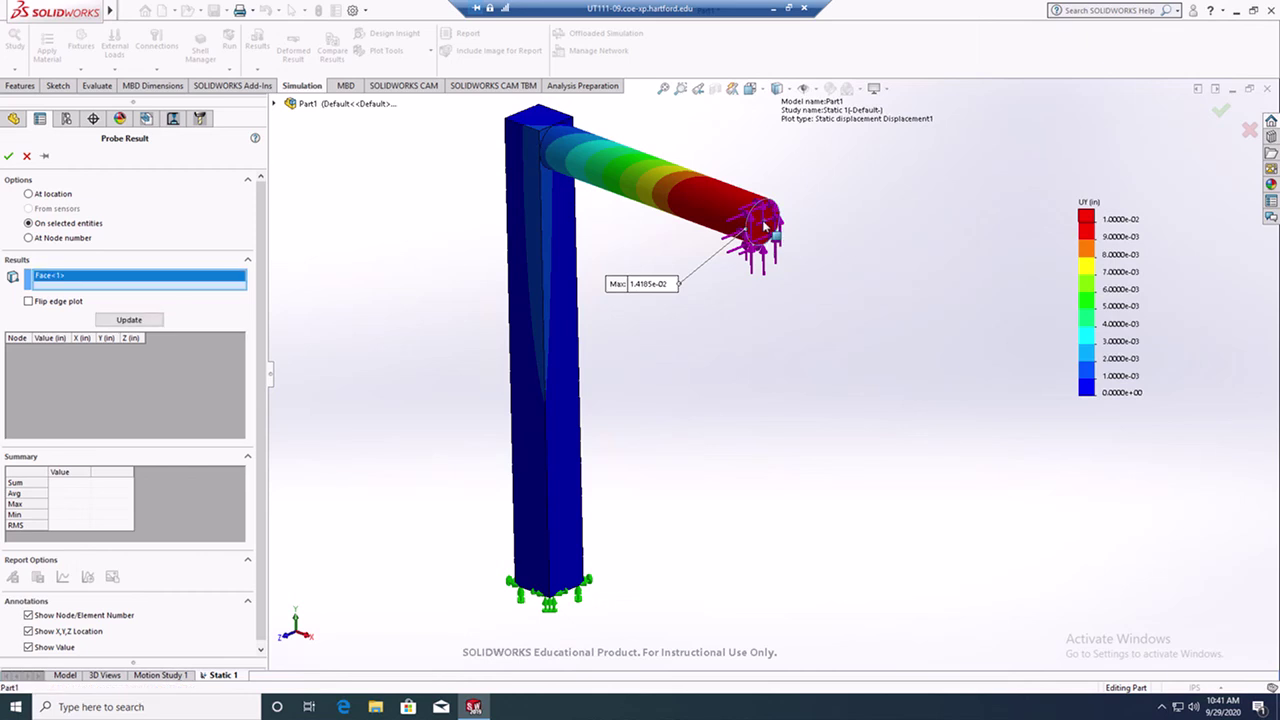
left_click(136, 321)
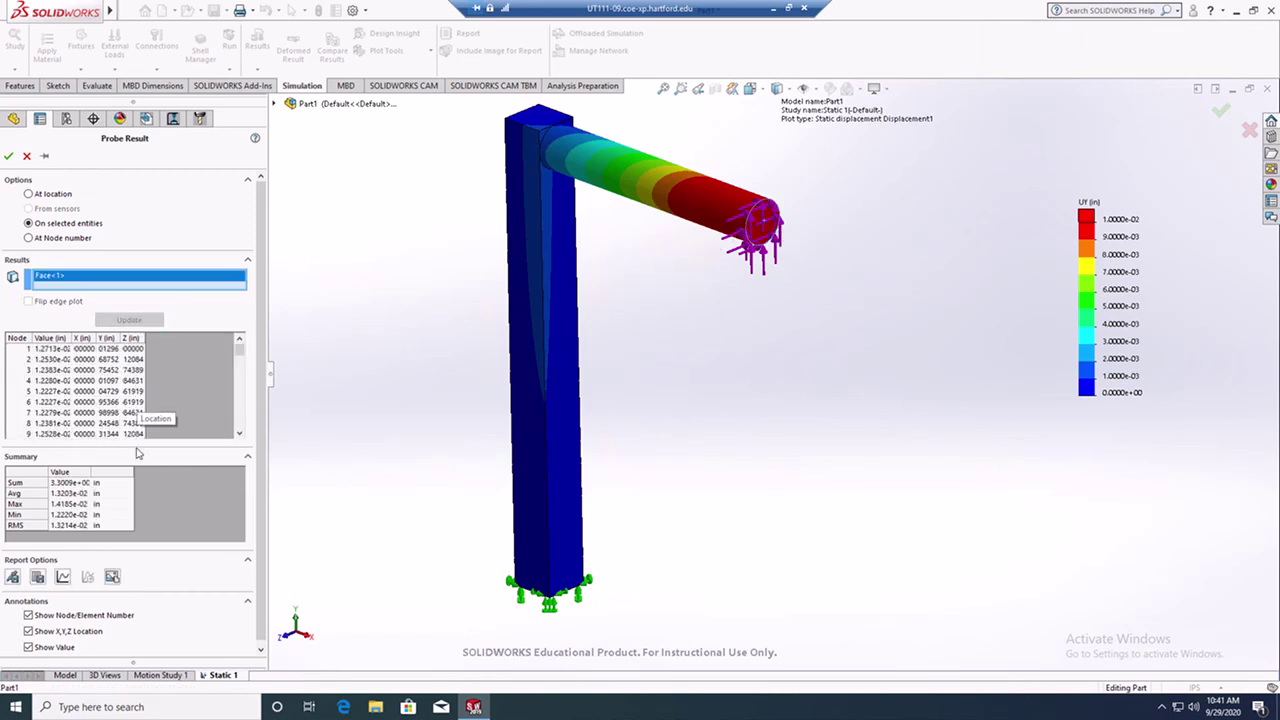
Step: Compare the end face's average Y displacement with the HW6 Solution PDF in Chrome, return to SOLIDWORKS and close the probe results
left_click(67, 494)
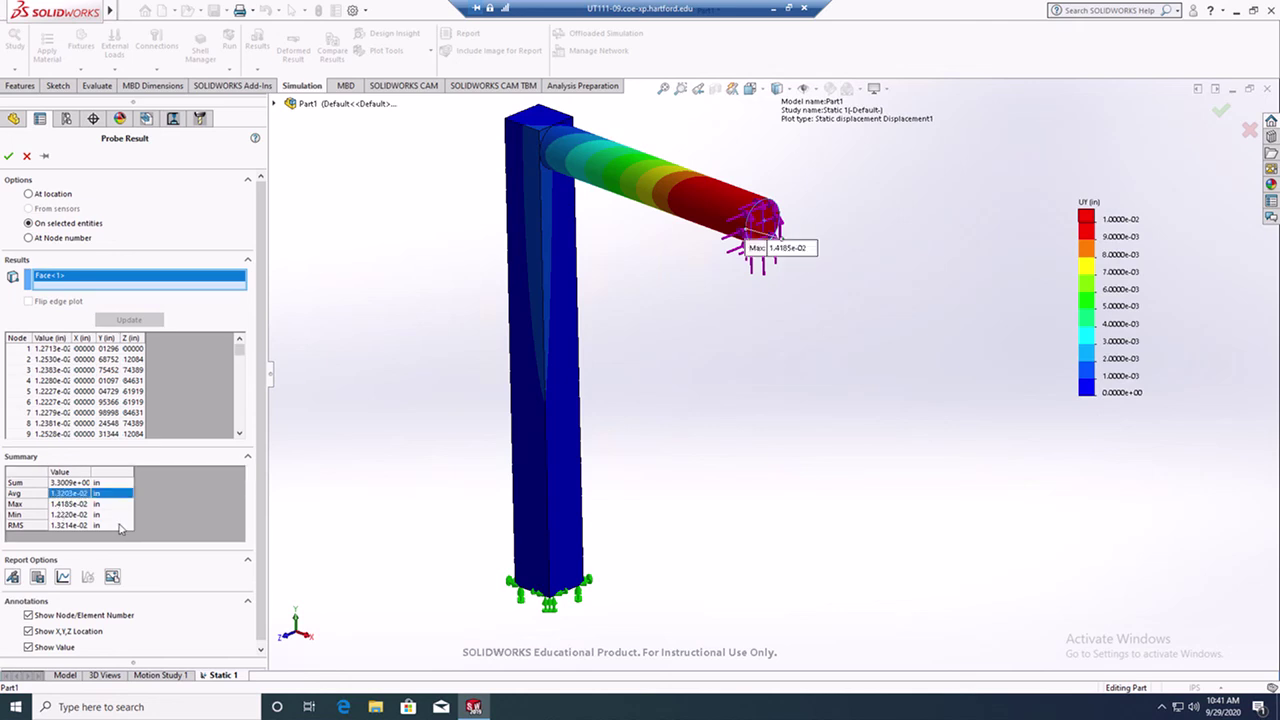
left_click(773, 9)
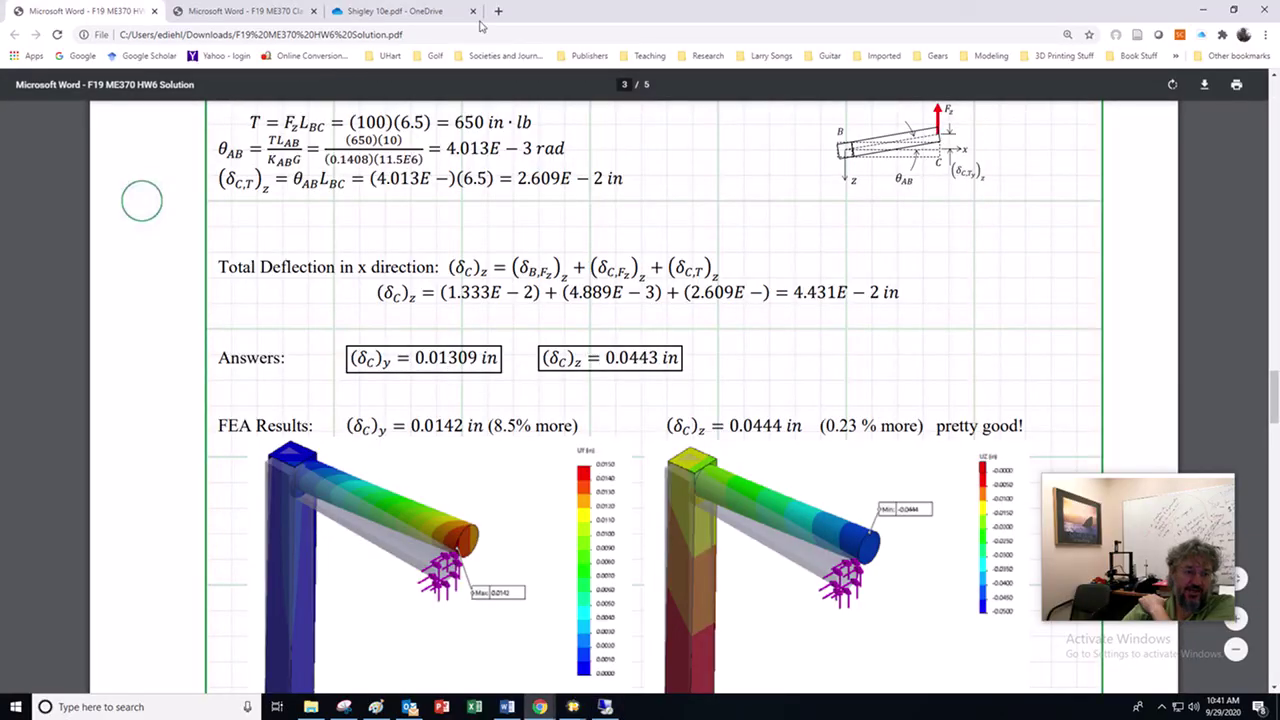
left_click(606, 707)
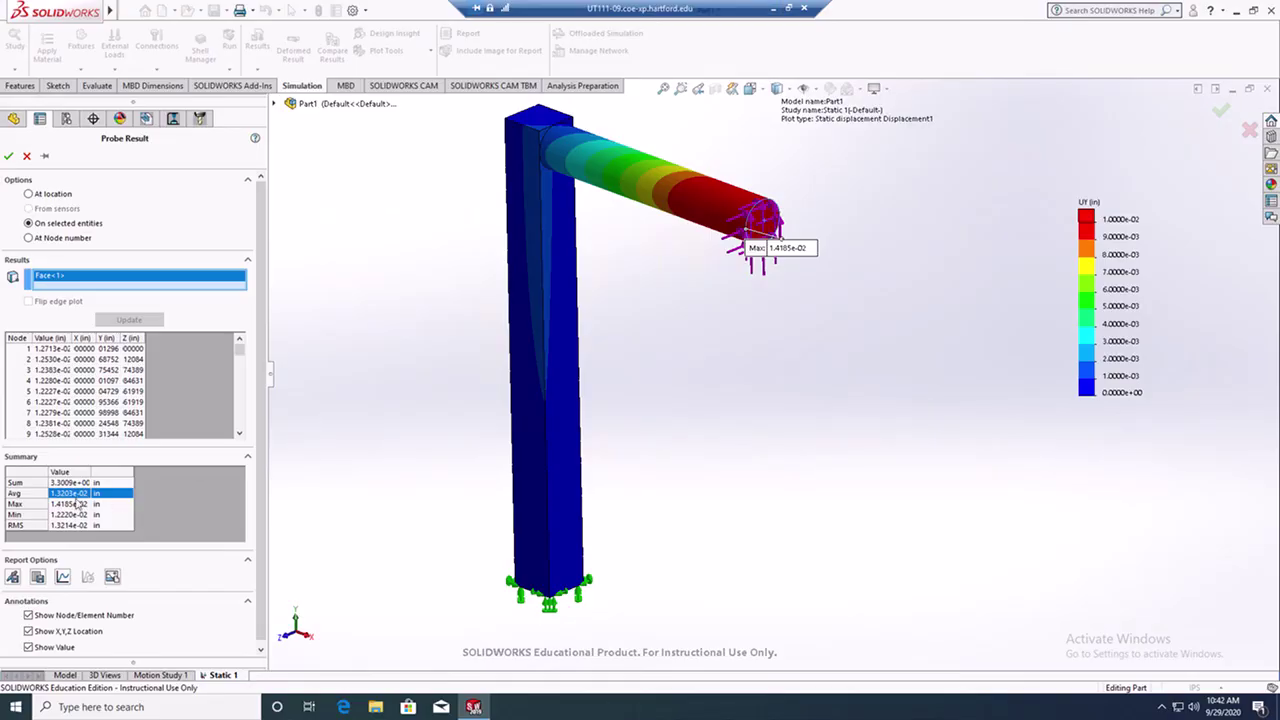
left_click(27, 156)
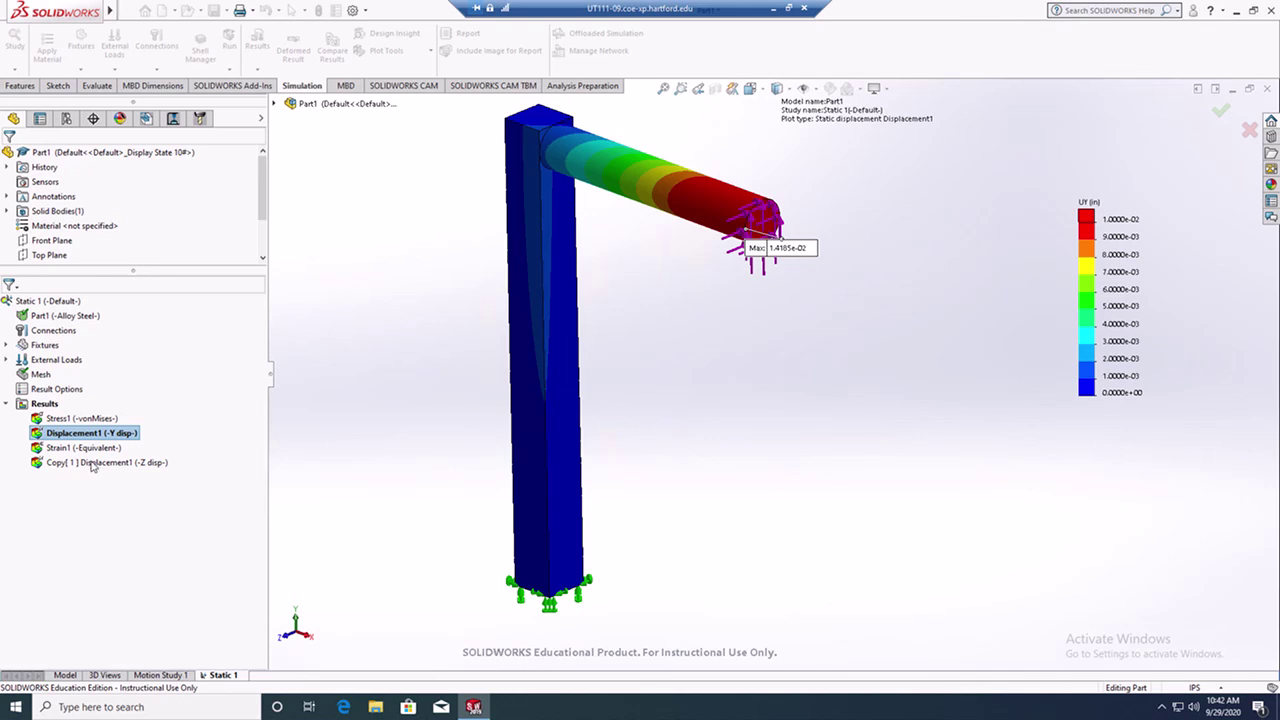
Step: Show the Z displacement plot and list its results for the face at the arm's free end
right_click(118, 462)
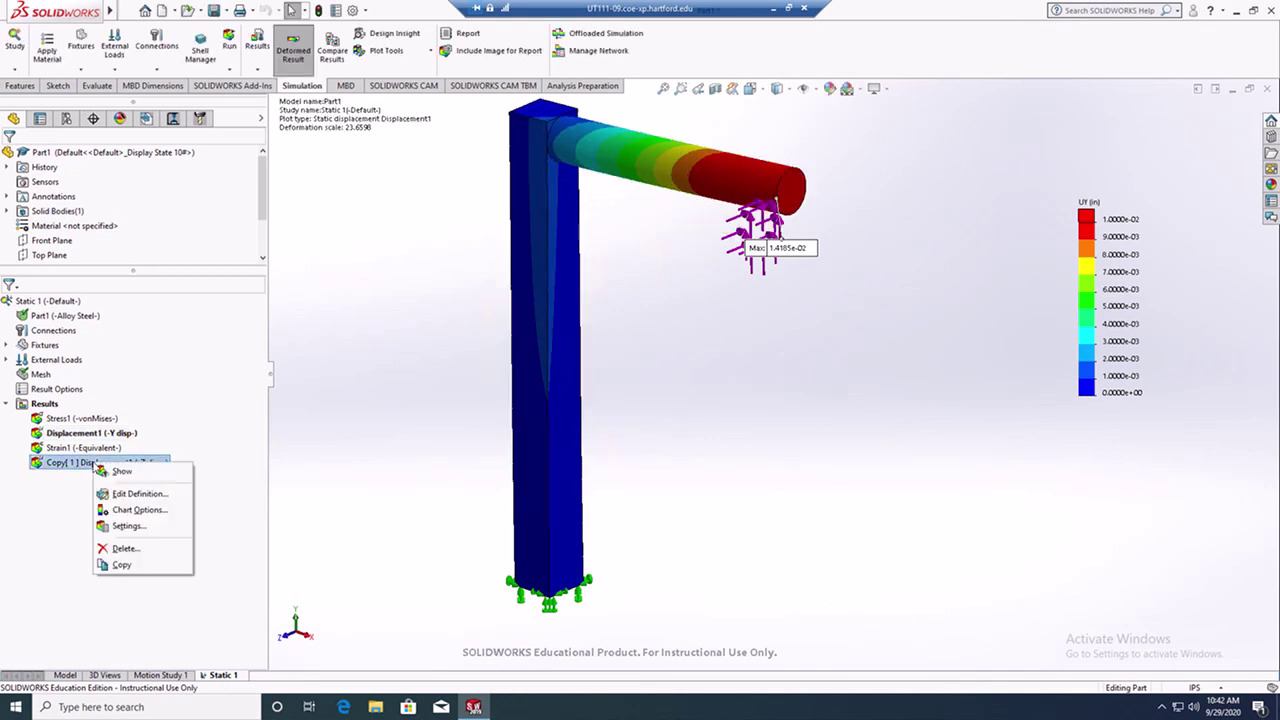
key("Escape")
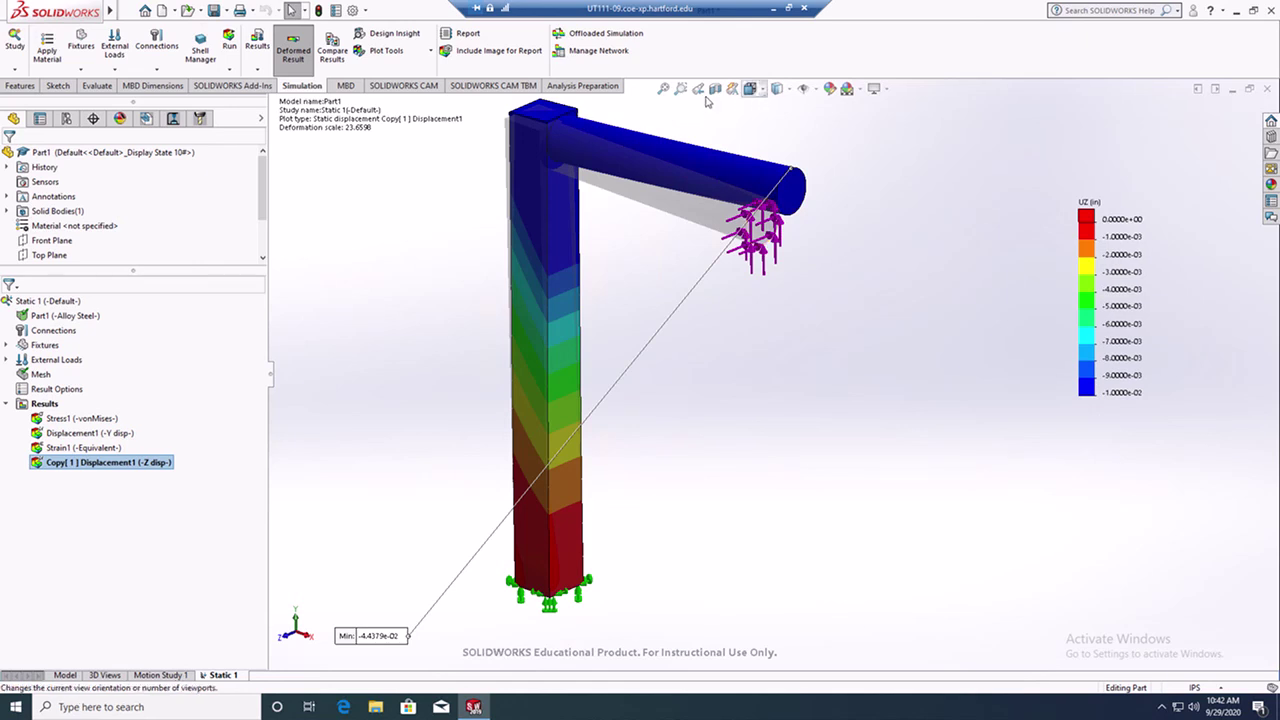
left_click(420, 55)
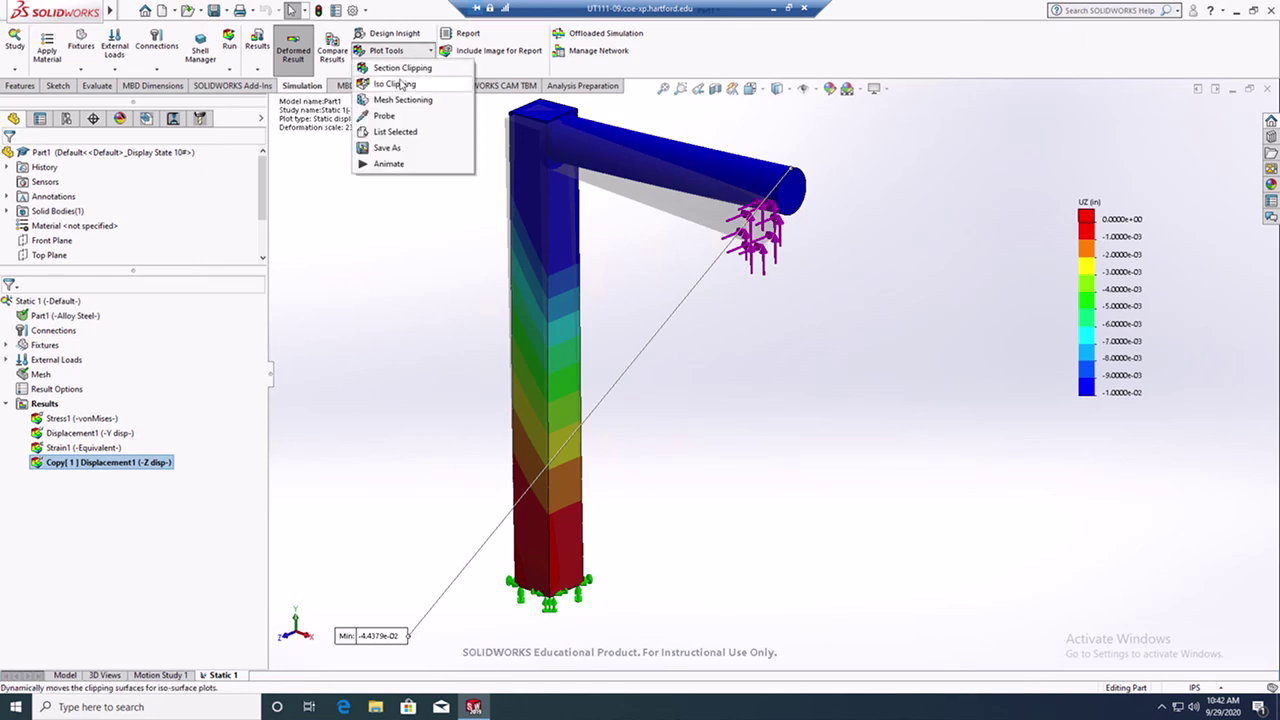
left_click(408, 132)
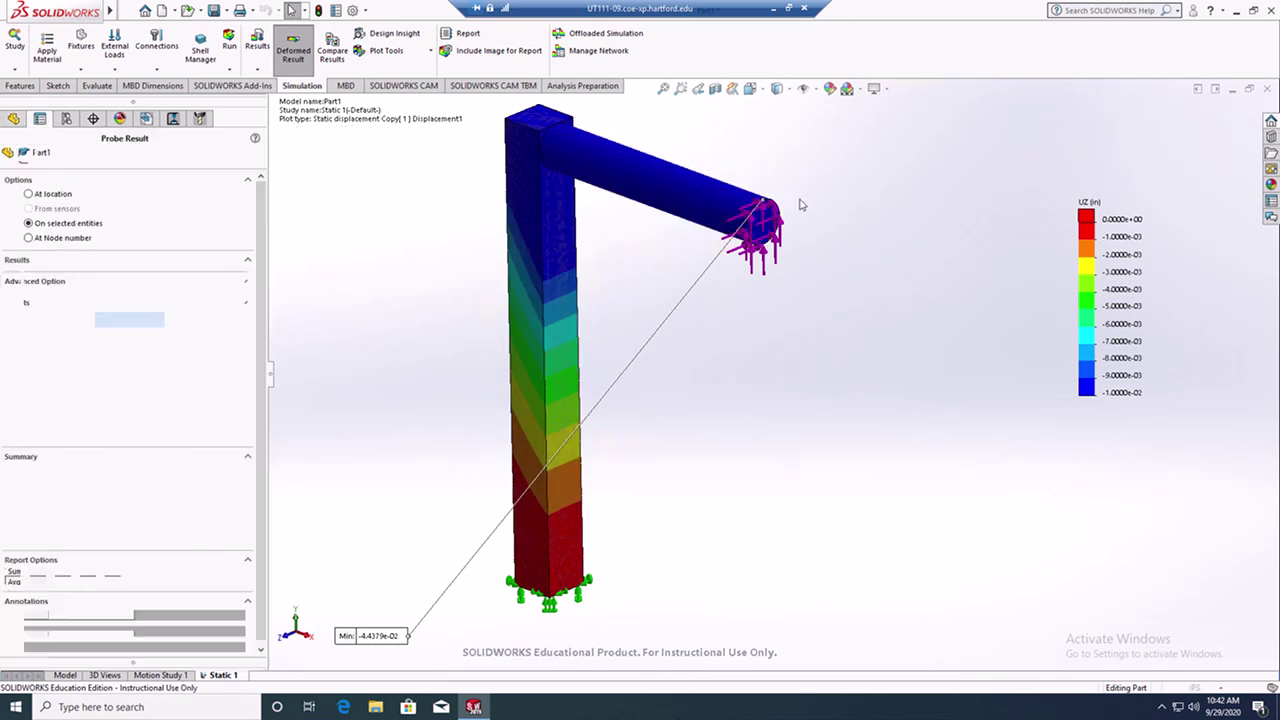
left_click(765, 225)
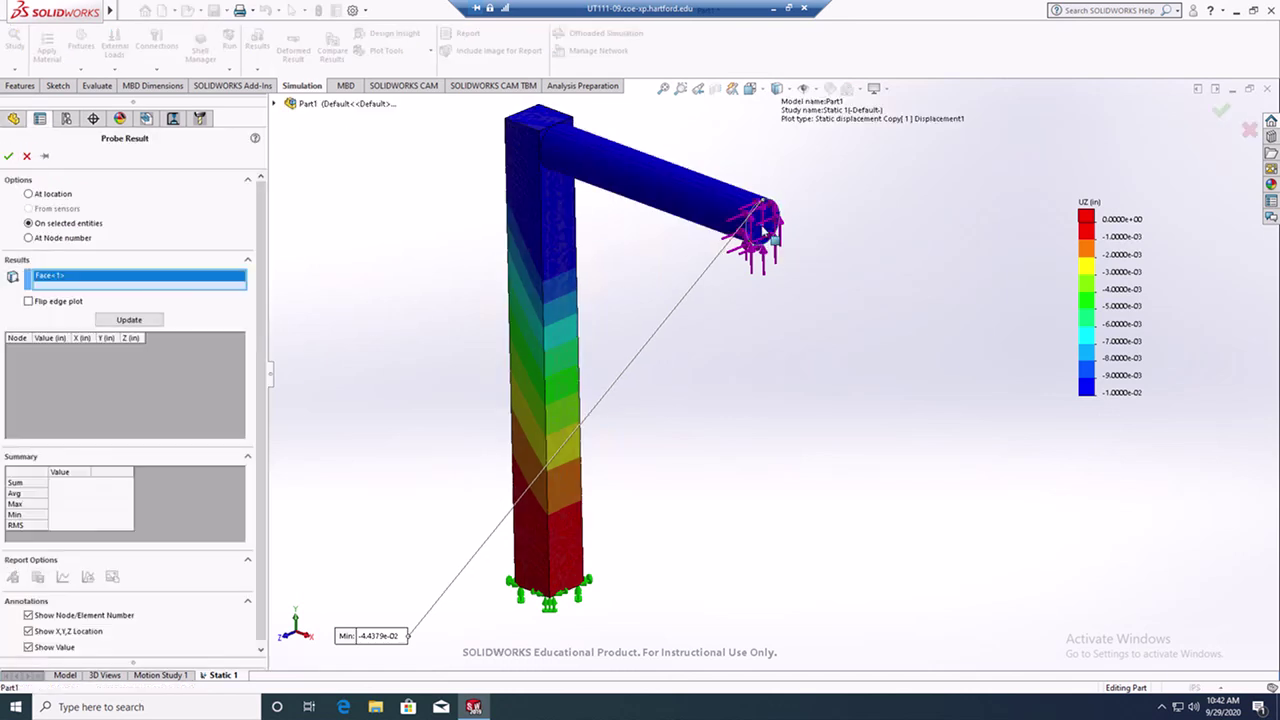
left_click(129, 319)
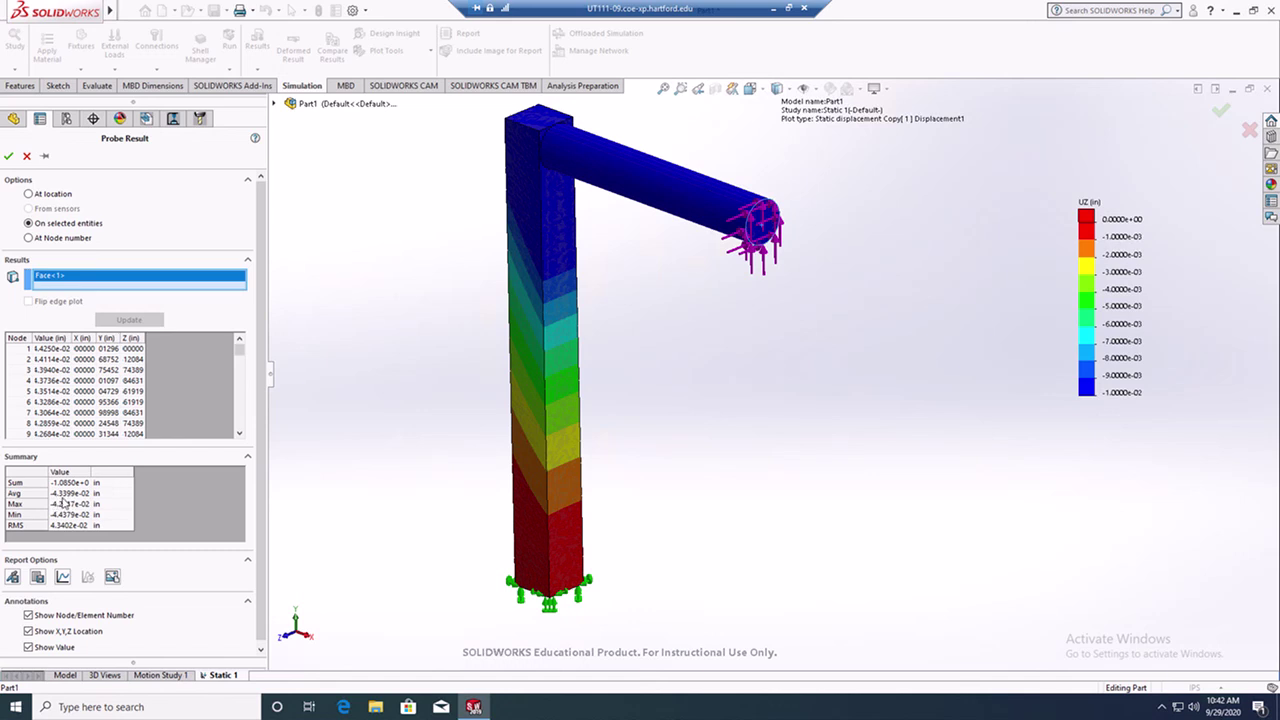
Step: Switch between SOLIDWORKS and the HW6 Solution PDF in Chrome to compare the end face's Z displacement with the hand calculation
left_click(772, 8)
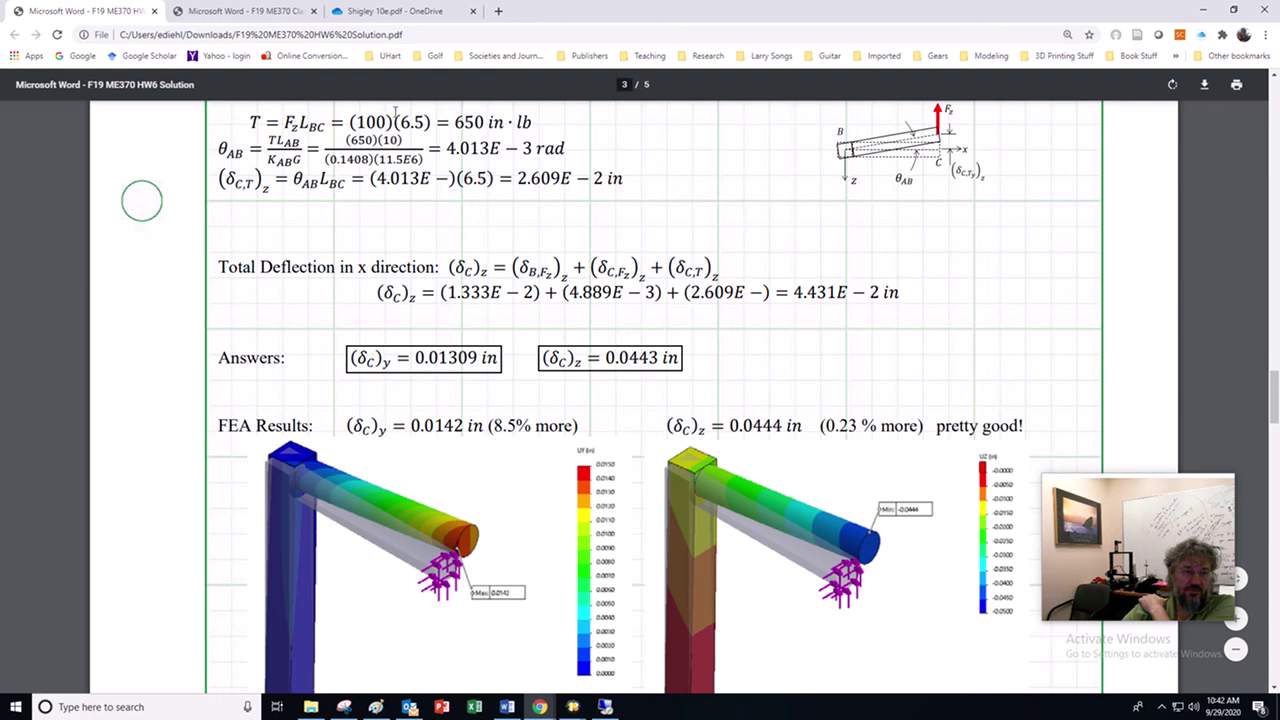
left_click(607, 706)
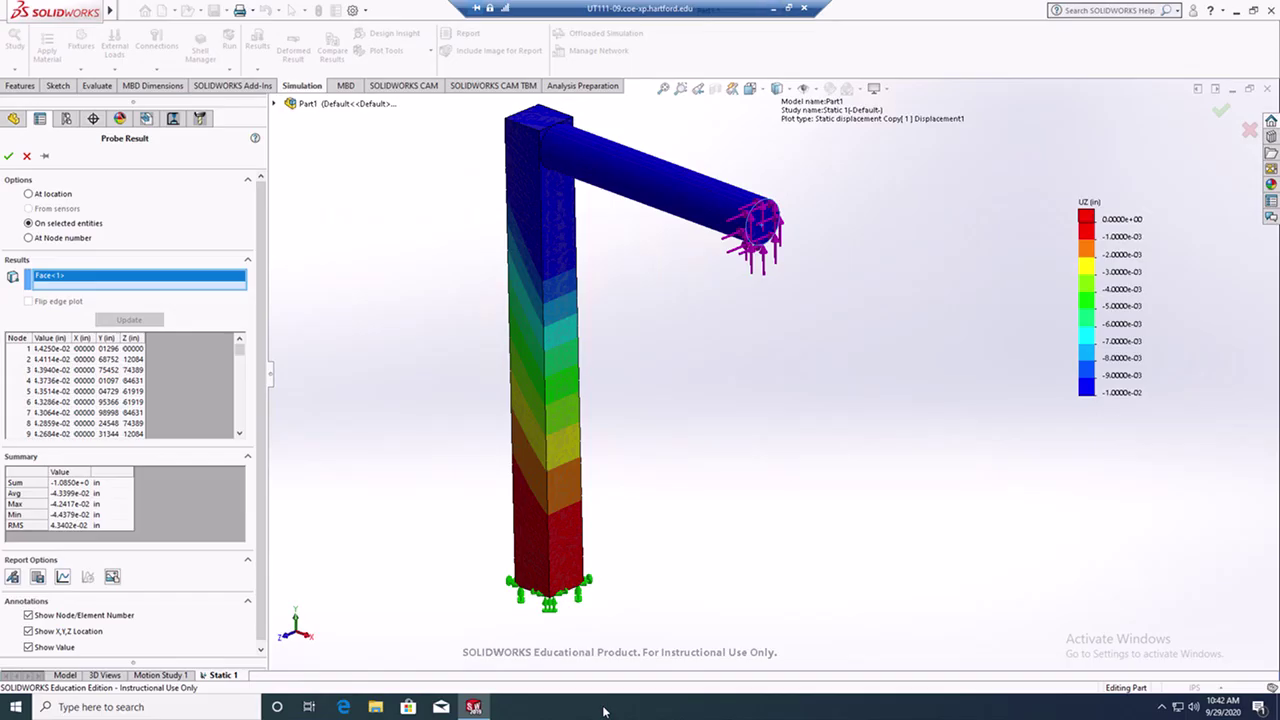
left_click(774, 9)
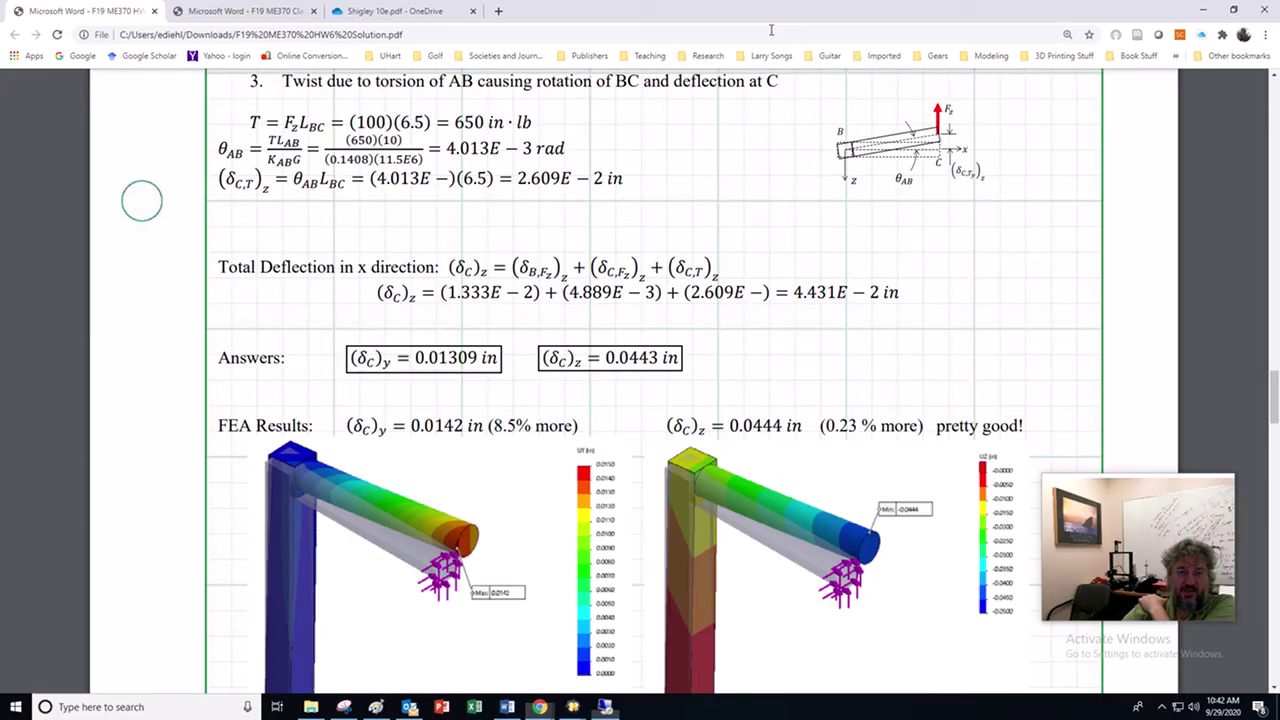